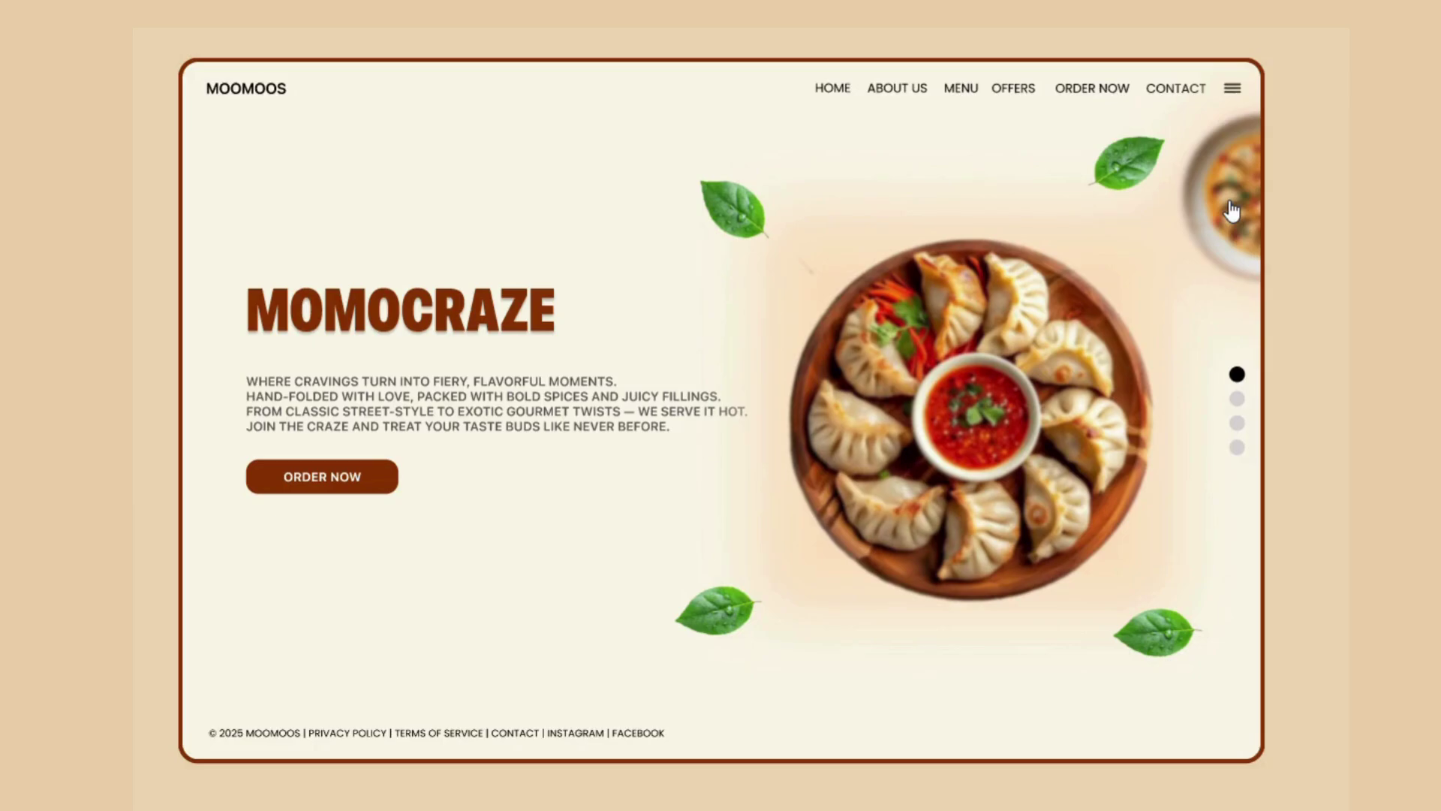
- Step forward through SPICY CHILLI, TANGY GRAVY and FUSION FLAME MOMOS, then back to MOMOCRAZE
click(1231, 213)
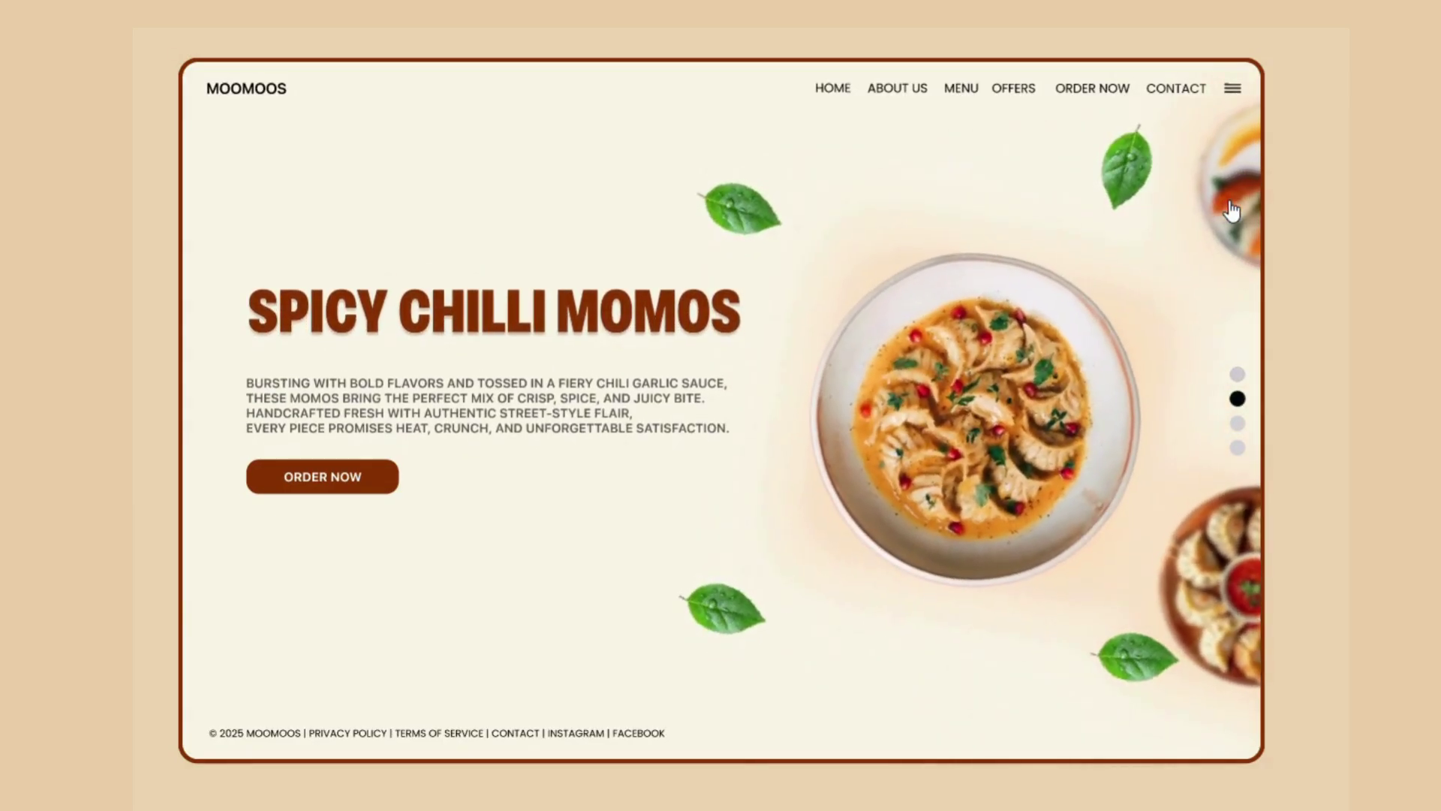
click(1231, 212)
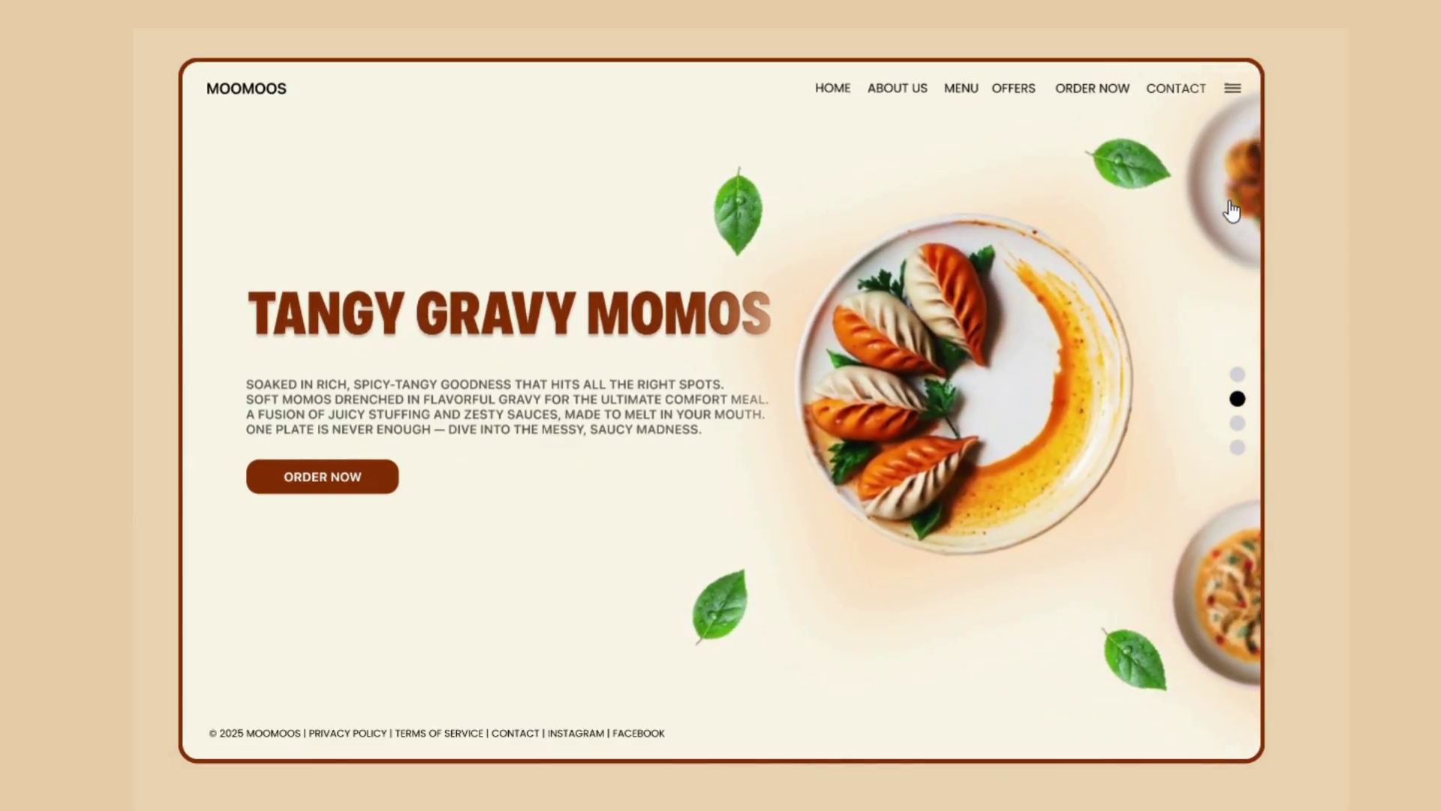
click(1232, 213)
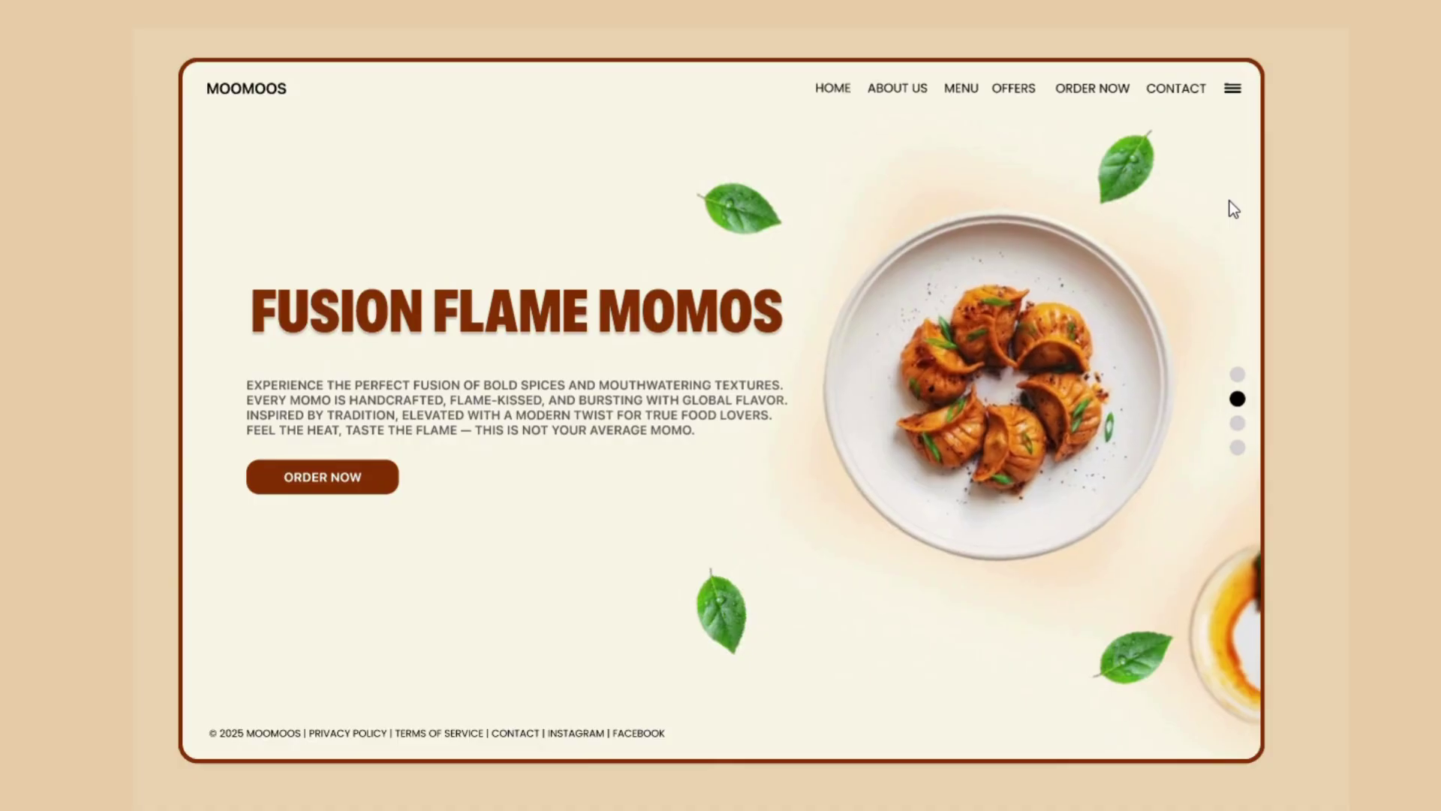
click(1212, 653)
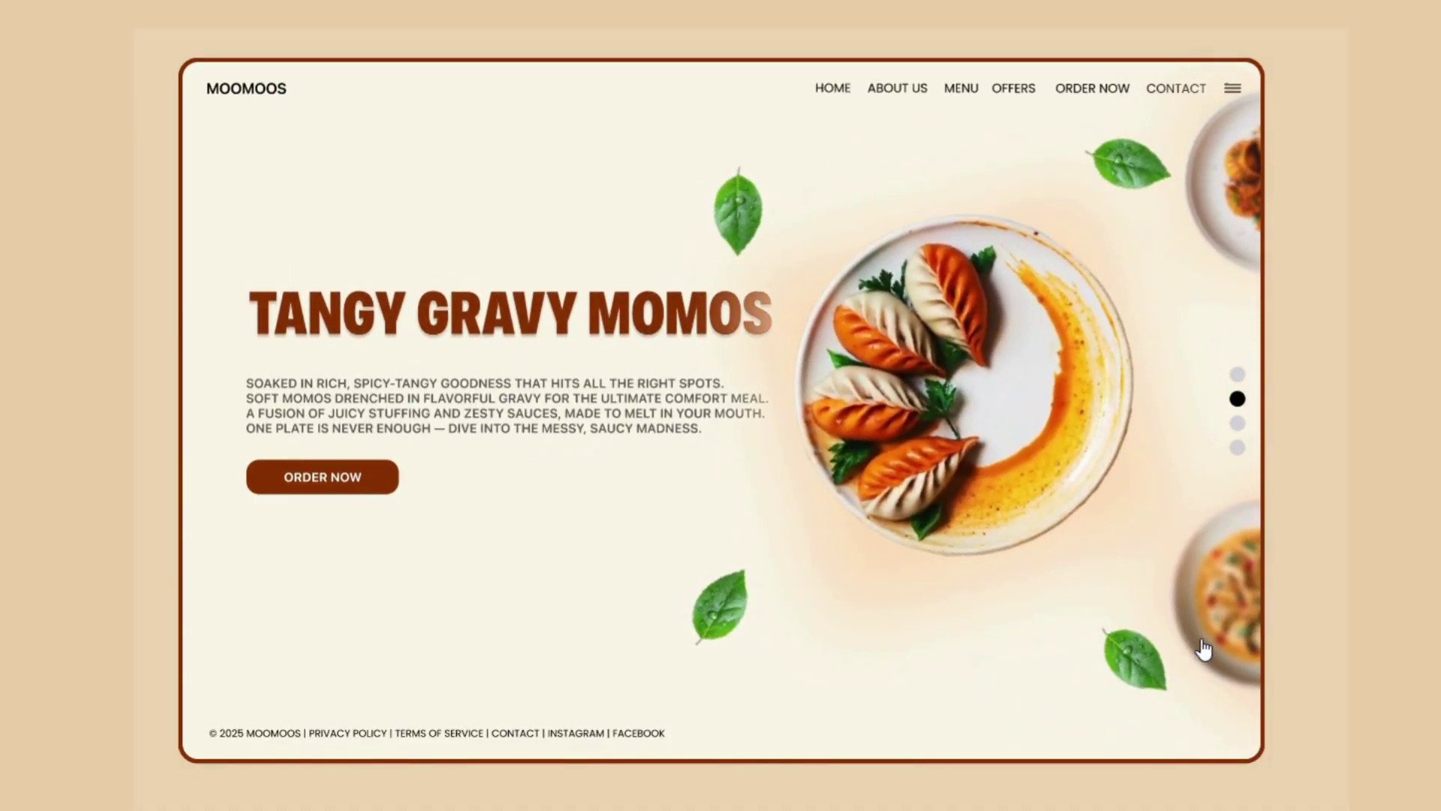
click(1204, 650)
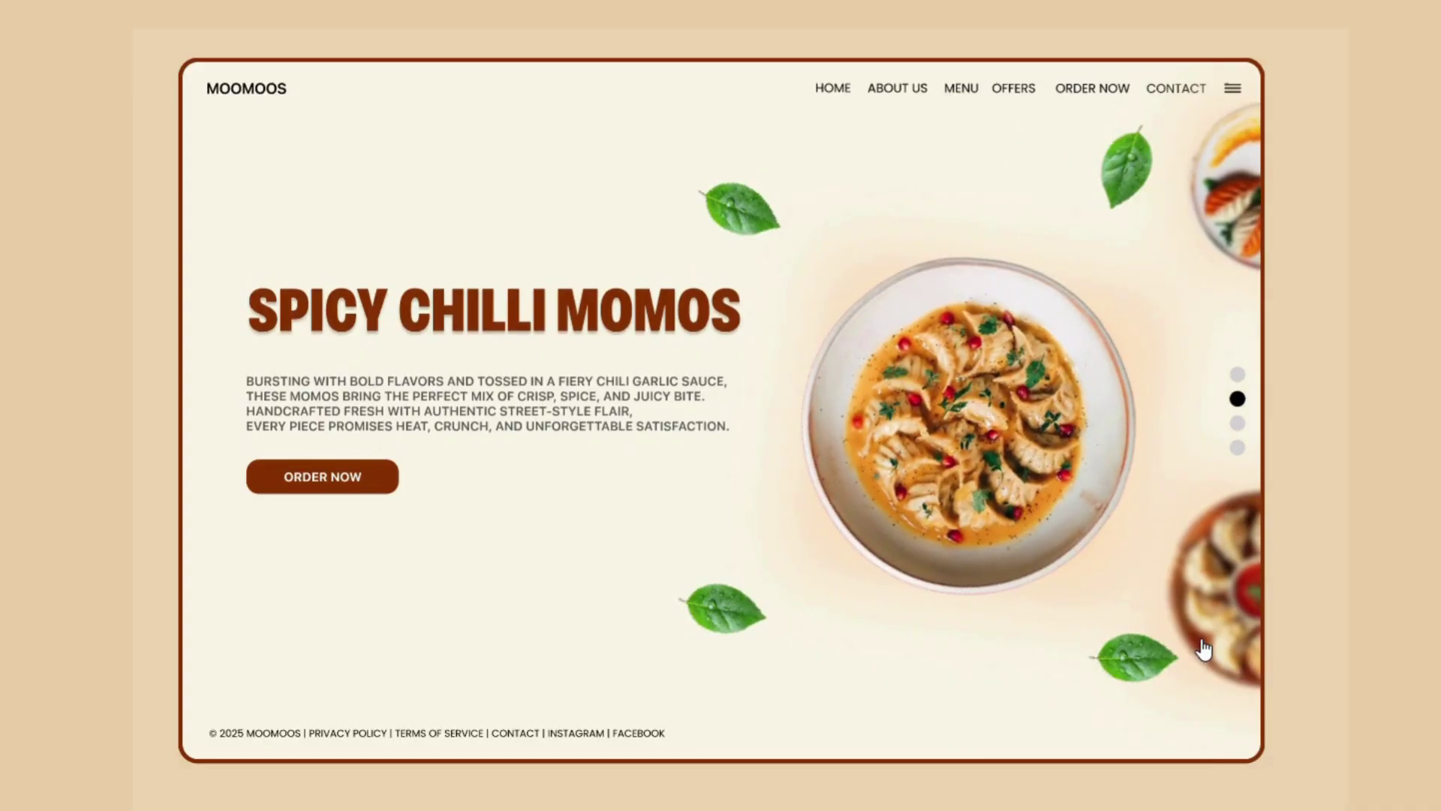
click(1204, 650)
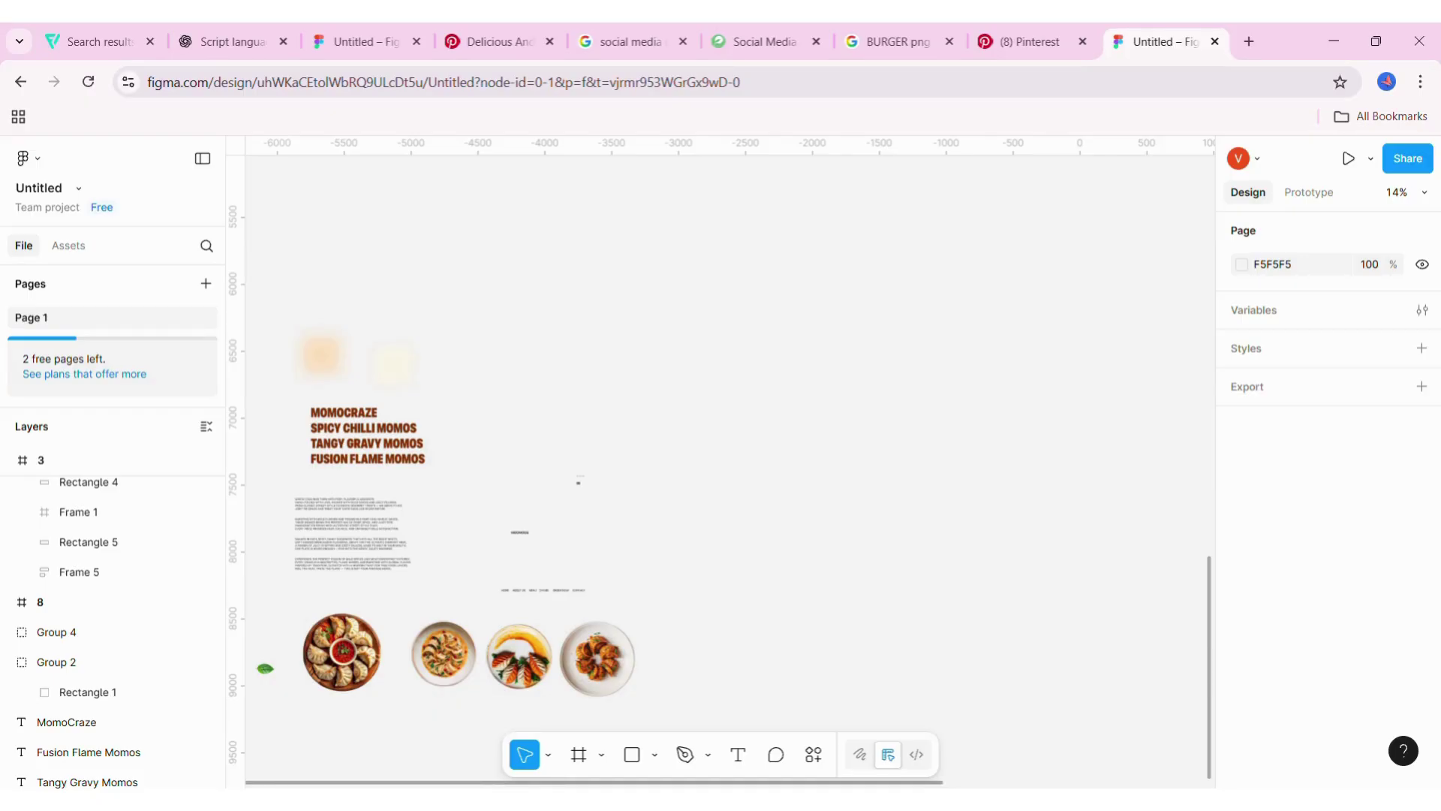
- Add a 1728×1117 MacBook Pro 16" frame and fill it cream FAF6E7
click(578, 755)
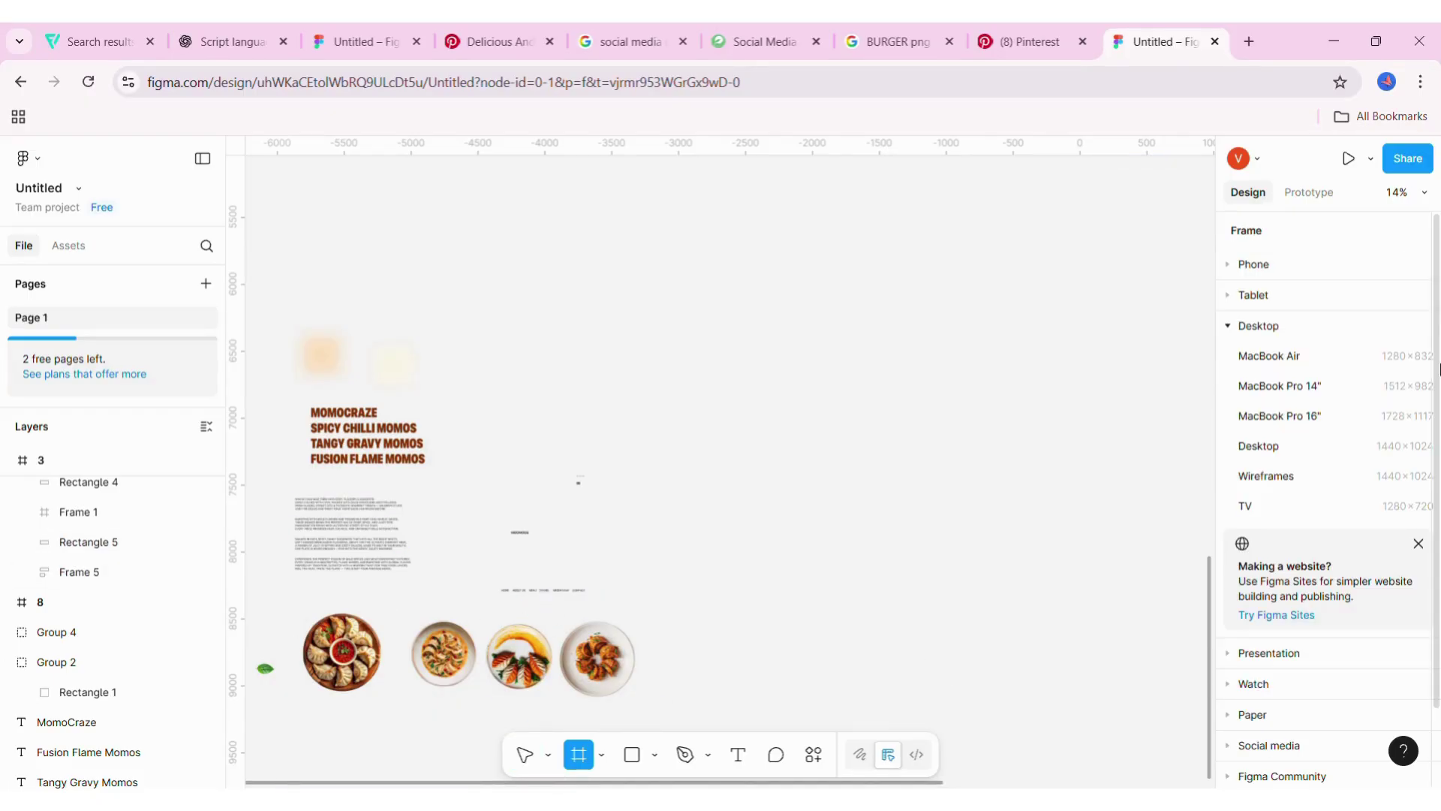
click(1308, 412)
drag(798, 492, 820, 508)
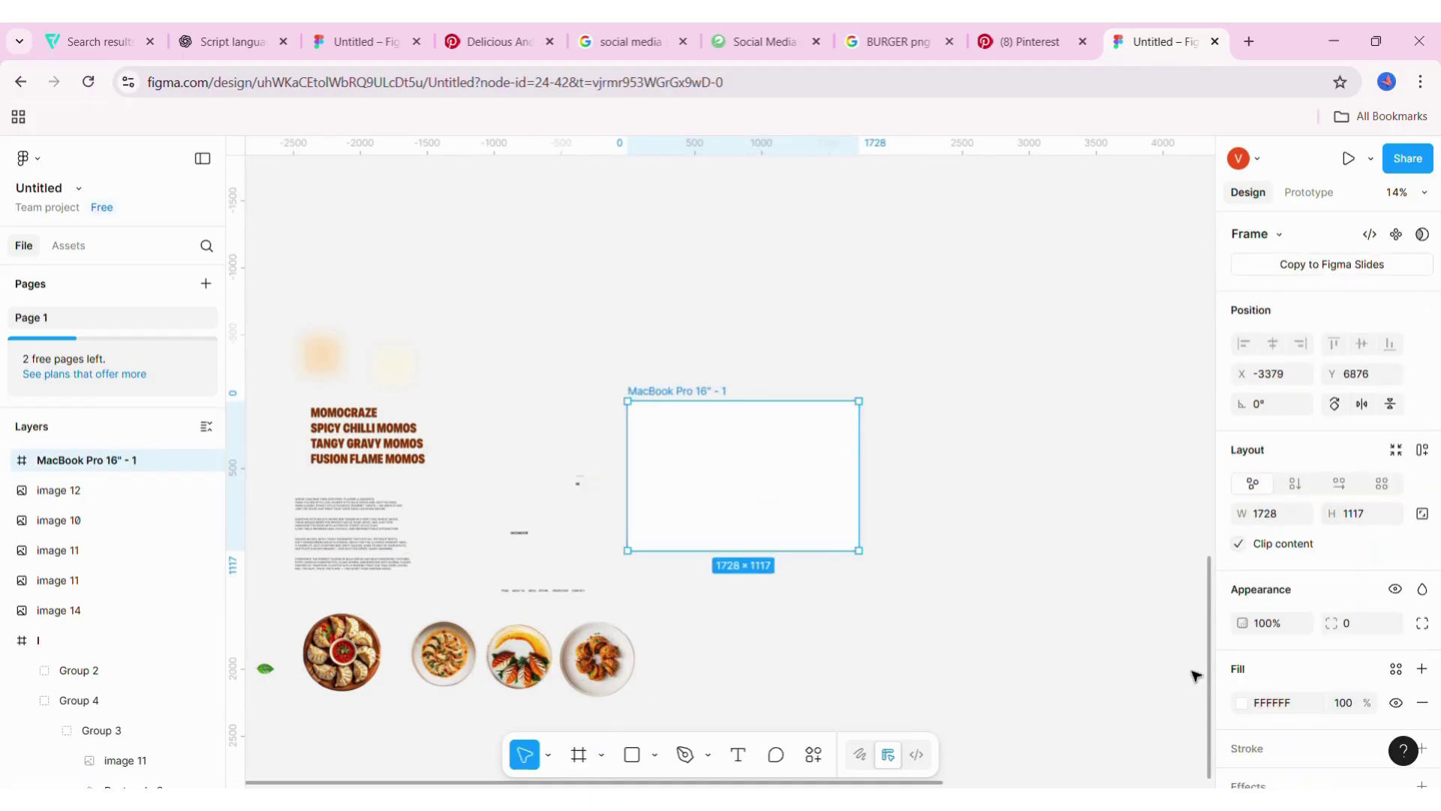
click(1242, 703)
click(1193, 727)
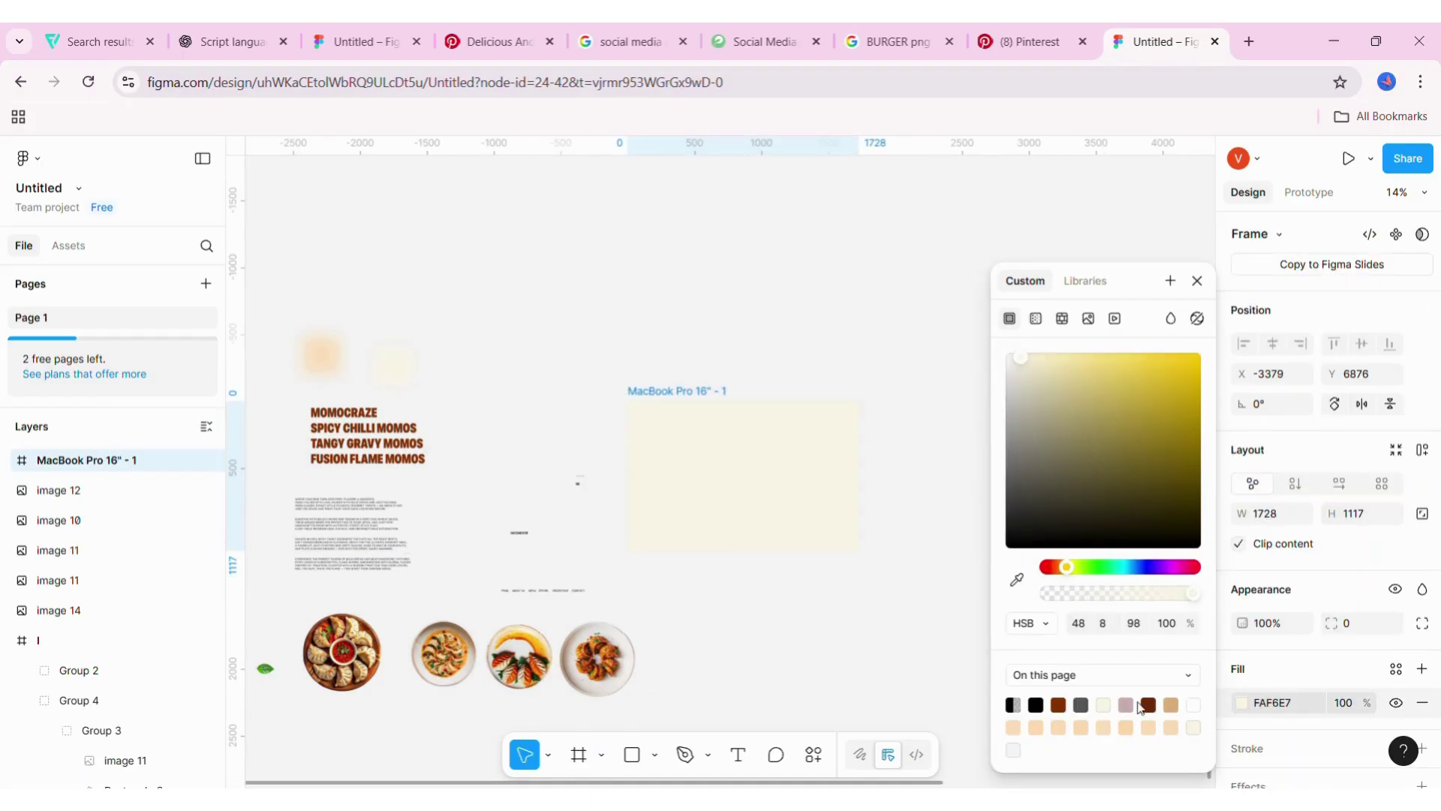
click(929, 546)
scroll(553, 531, up, 5)
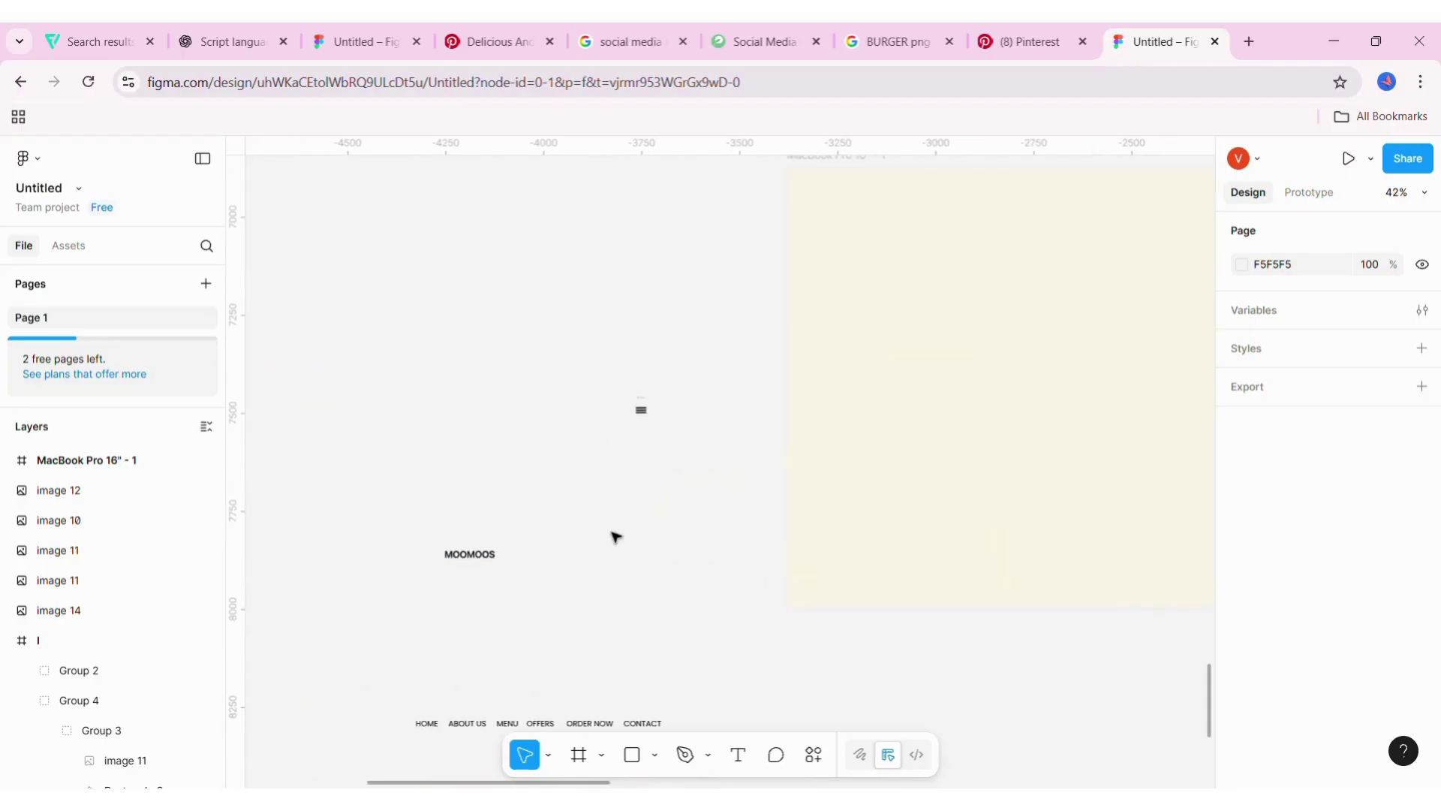
- Place the nav links and hamburger menu icon side by side along the frame's top-right
scroll(615, 537, down, 4)
drag(504, 617, 826, 399)
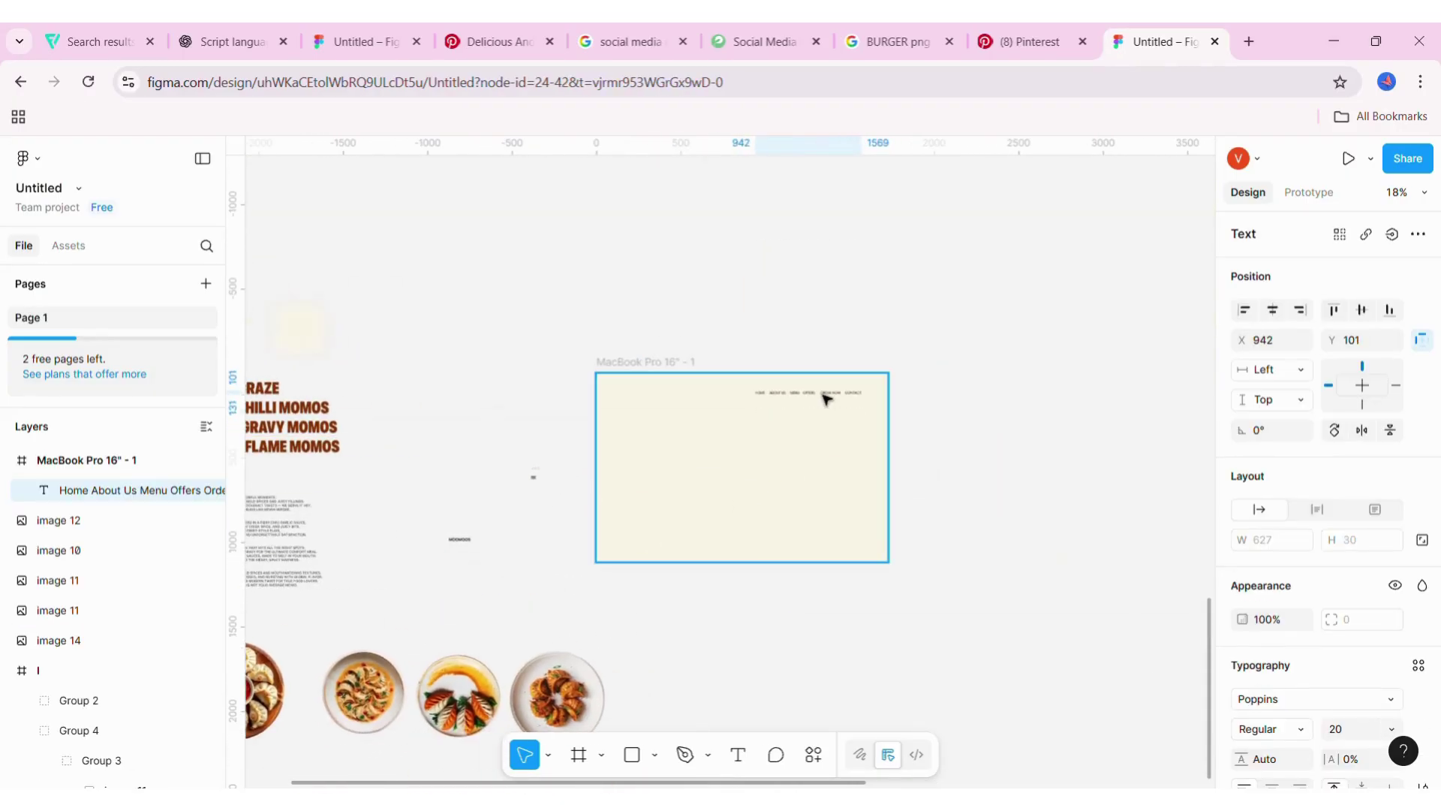
drag(829, 346, 826, 387)
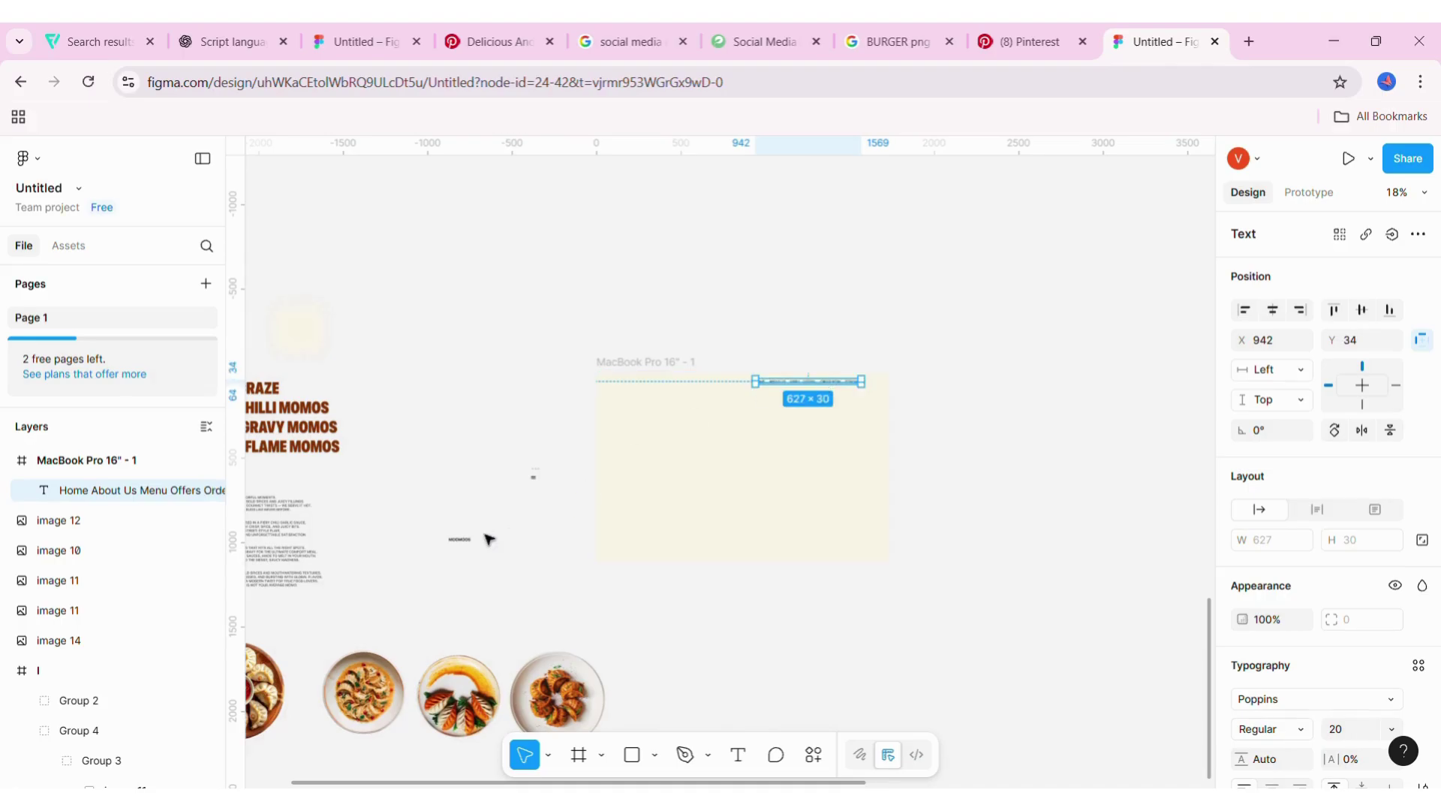
scroll(537, 479, up, 3)
mouse_move(535, 481)
mouse_down()
mouse_move(1113, 301)
mouse_move(1060, 282)
mouse_move(1119, 323)
mouse_move(1107, 312)
mouse_up()
scroll(1069, 285, up, 5)
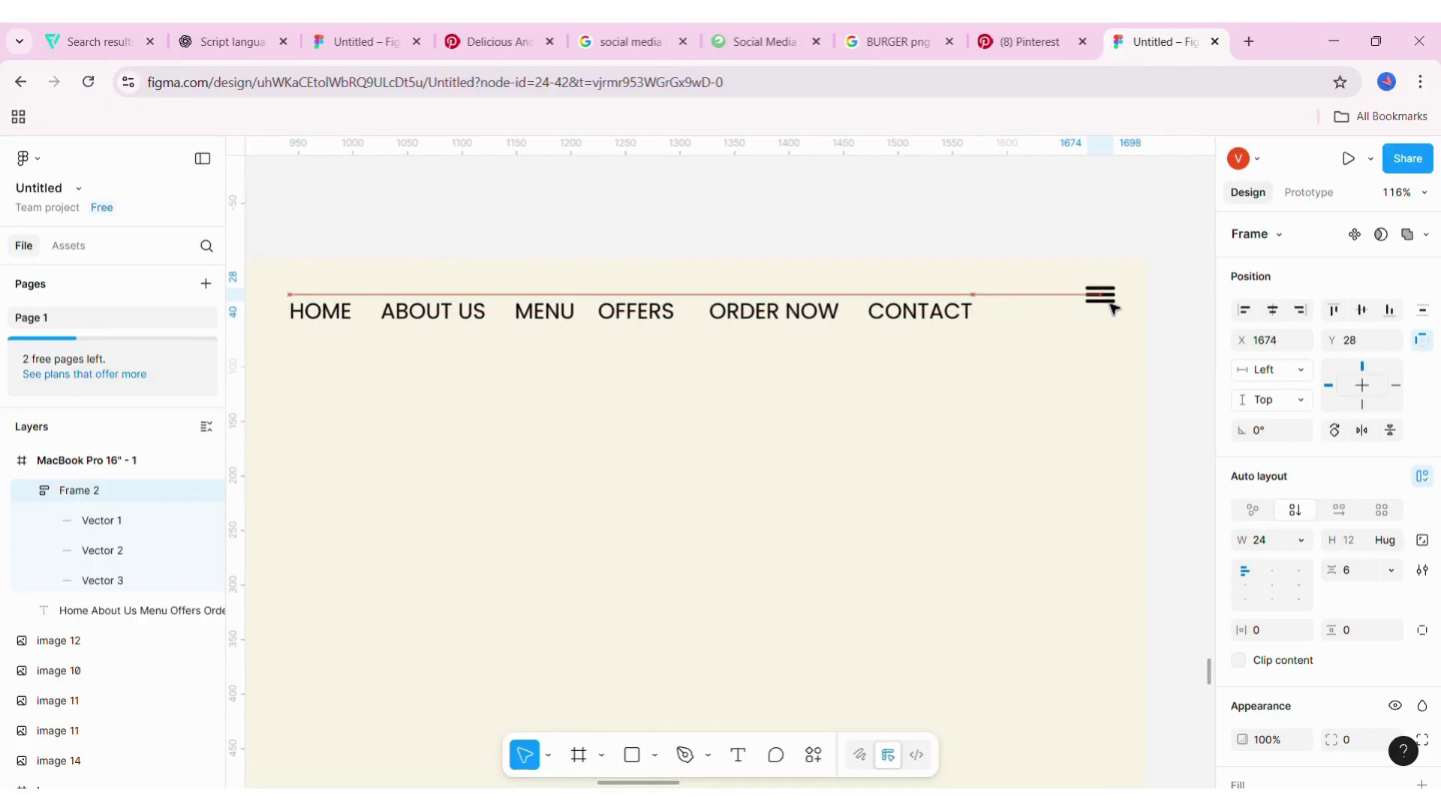
drag(863, 327, 959, 314)
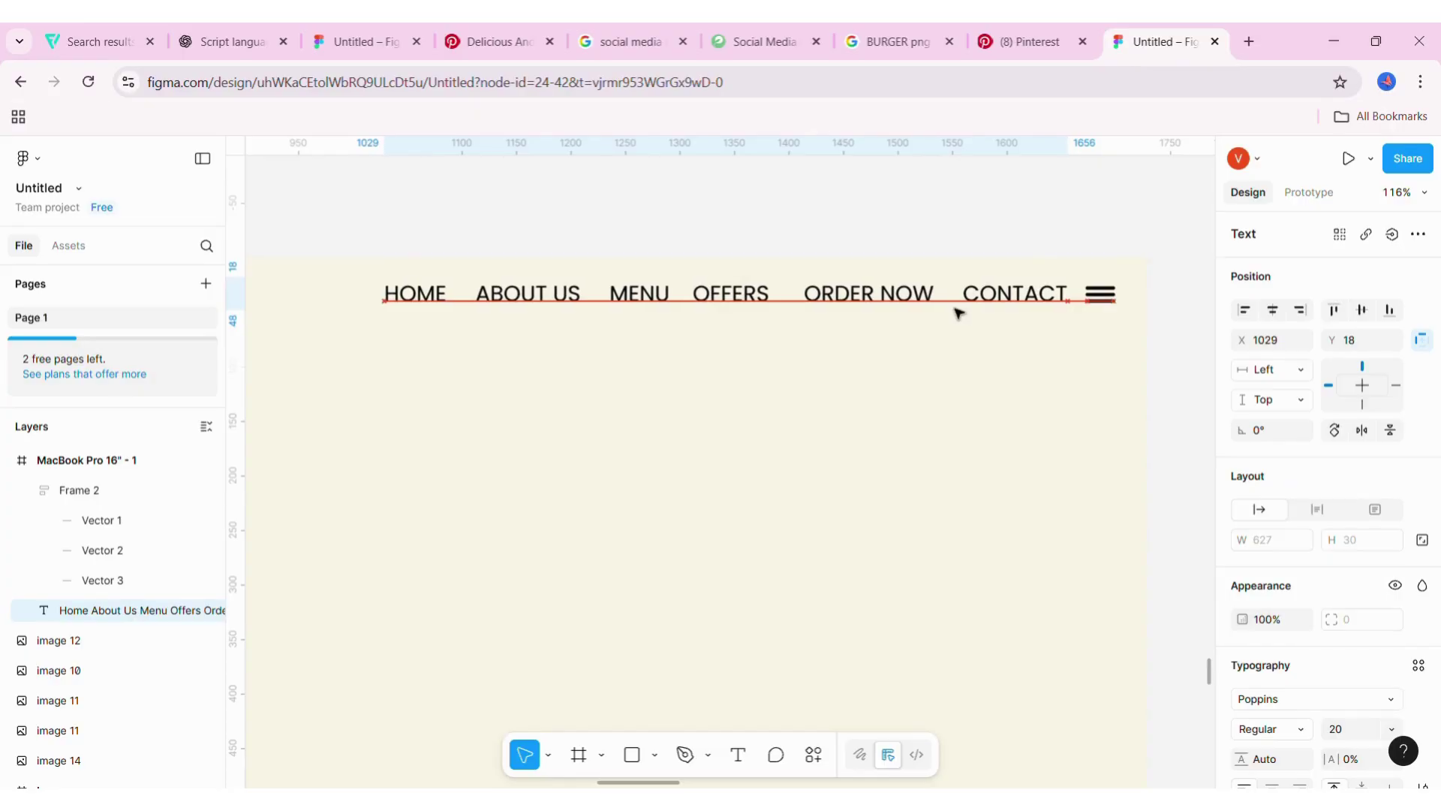
click(859, 258)
scroll(861, 257, down, 5)
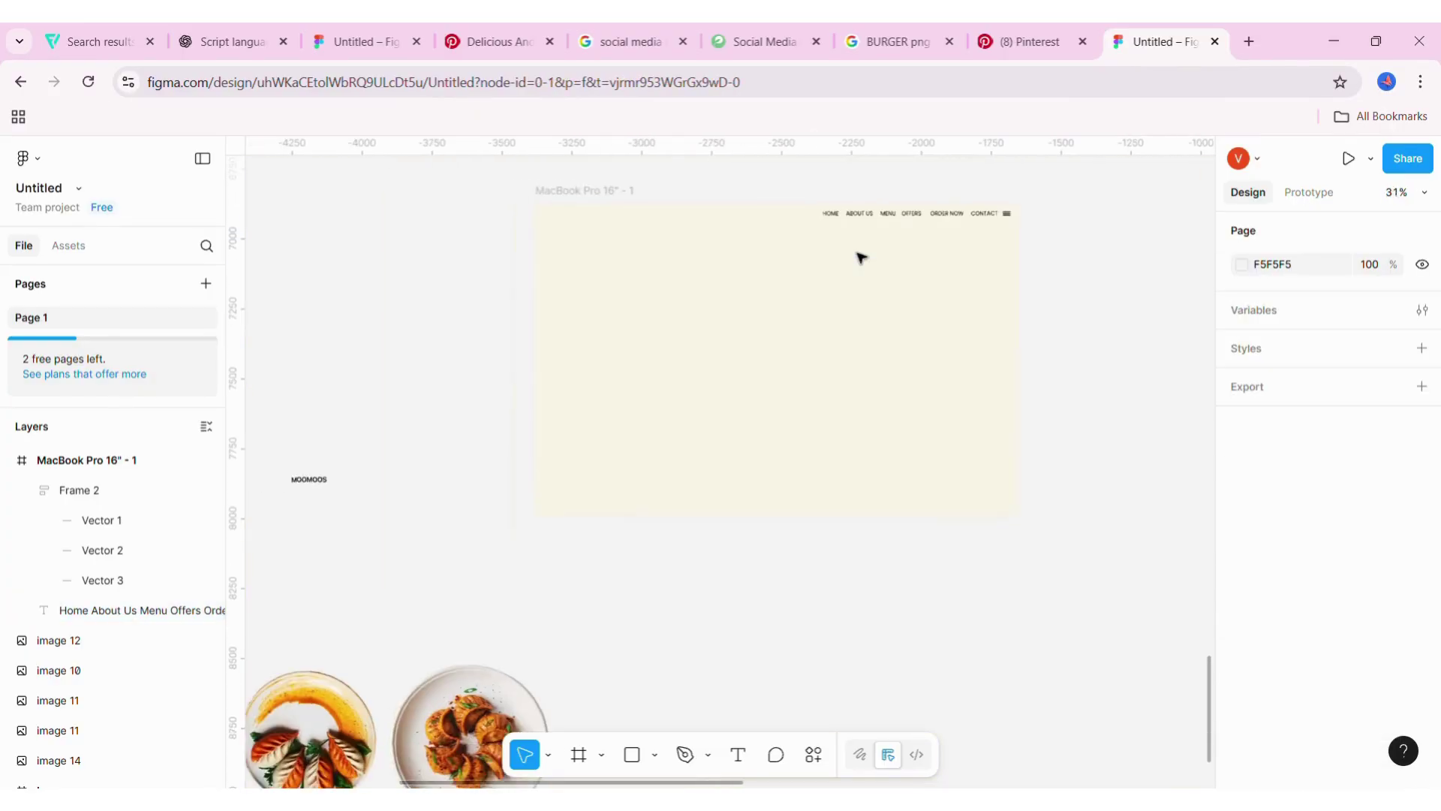
scroll(465, 488, down, 1)
- Put the MooMoos logo top-left and align the nav links and menu icon with it
drag(331, 515, 582, 255)
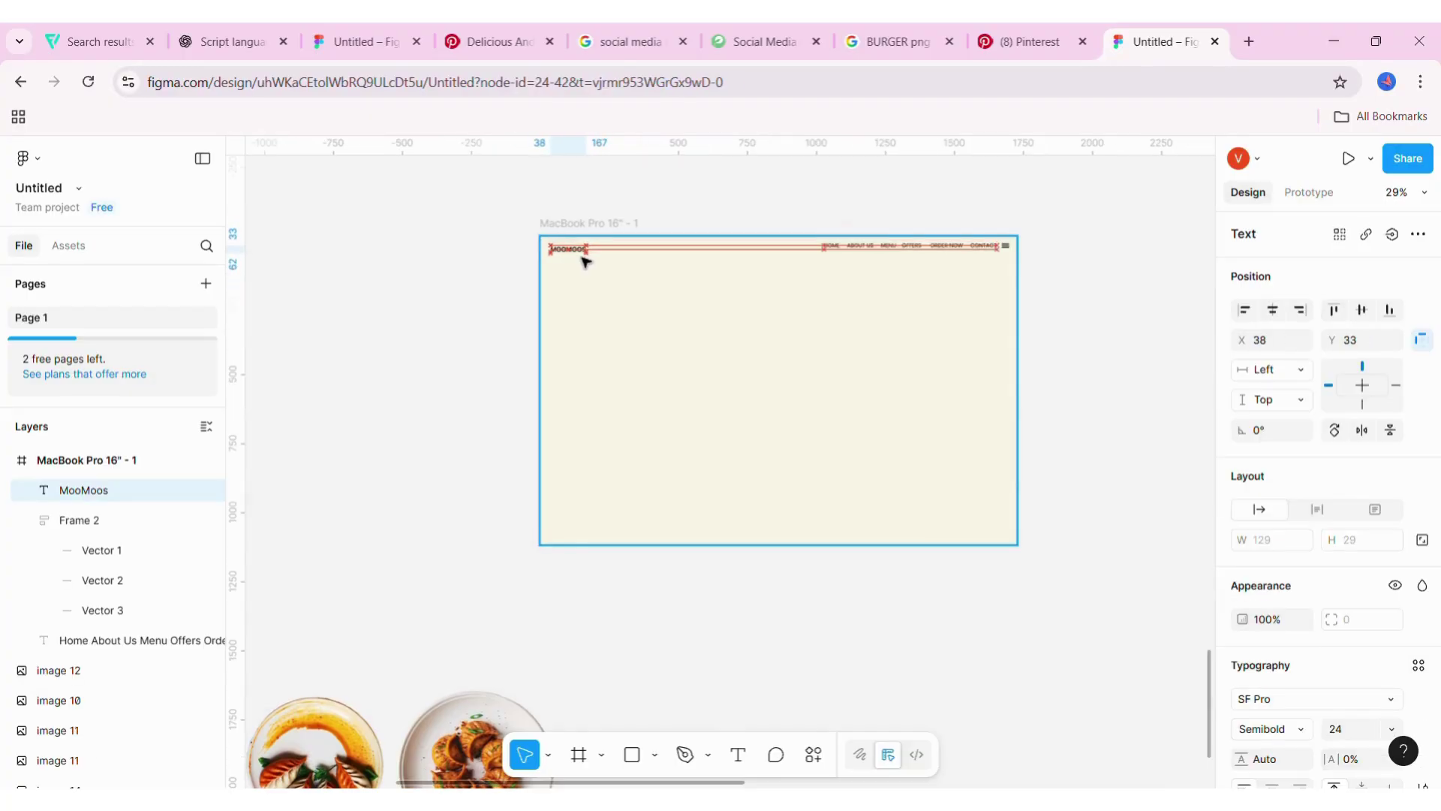
click(451, 367)
scroll(888, 387, down, 1)
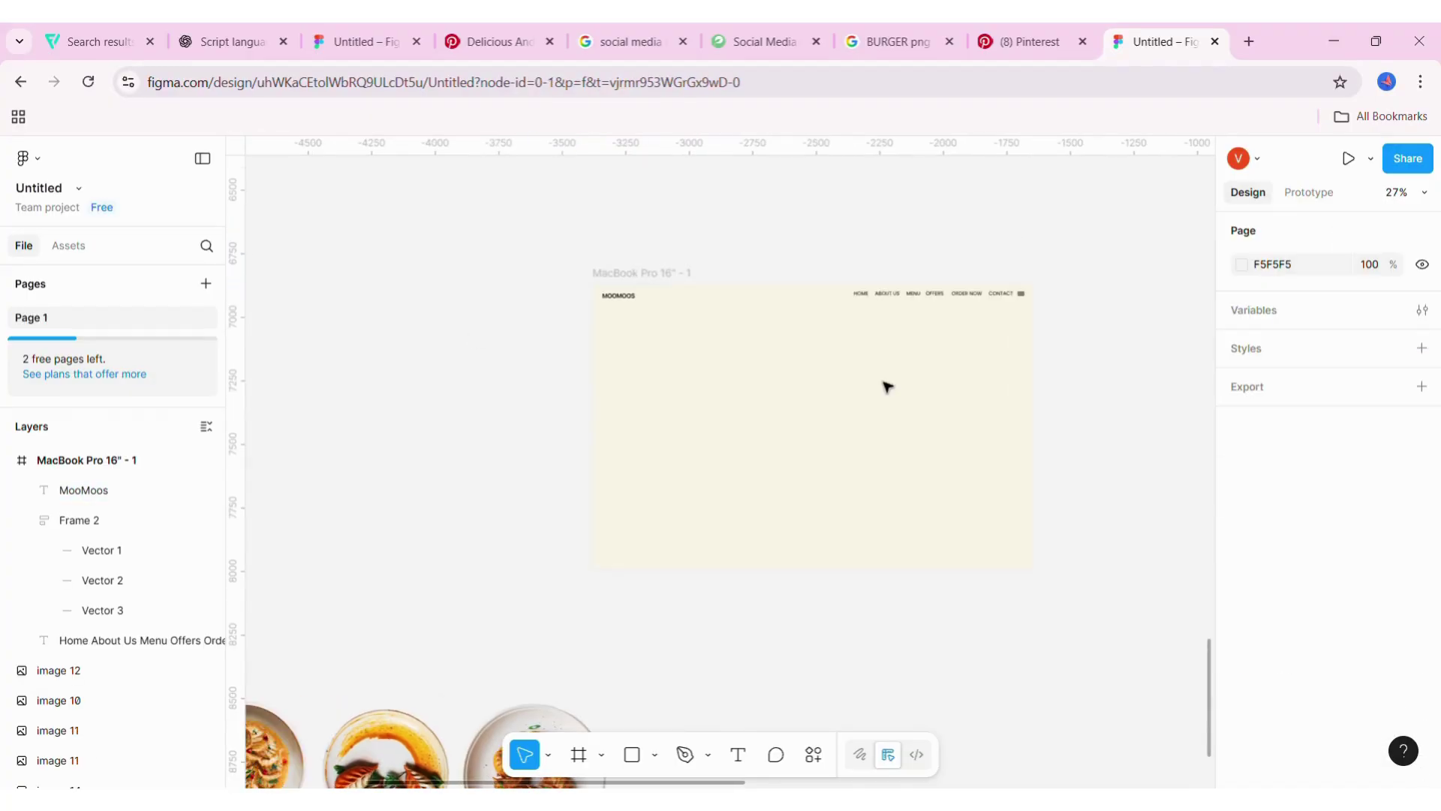
scroll(950, 288, up, 3)
click(935, 301)
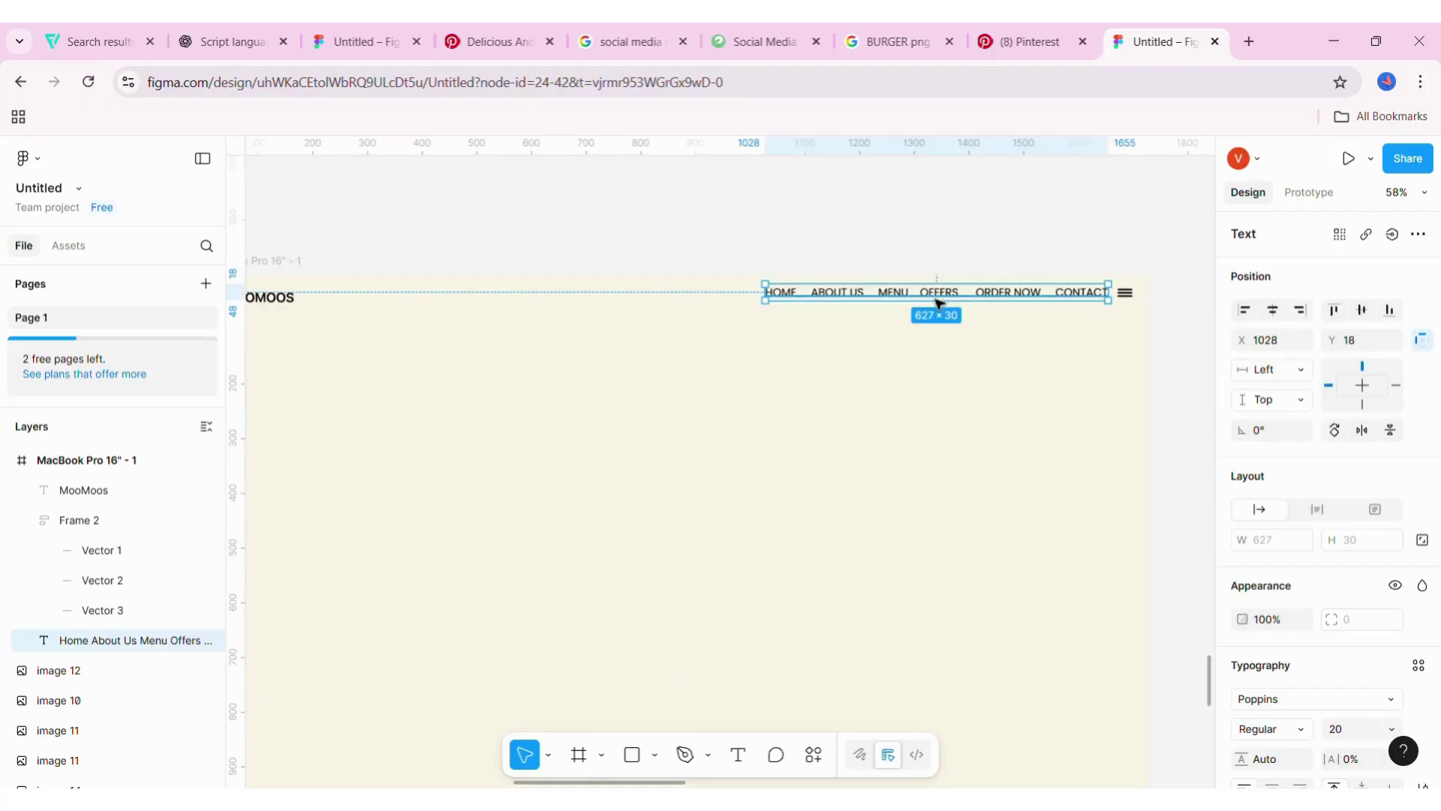
drag(931, 308, 933, 305)
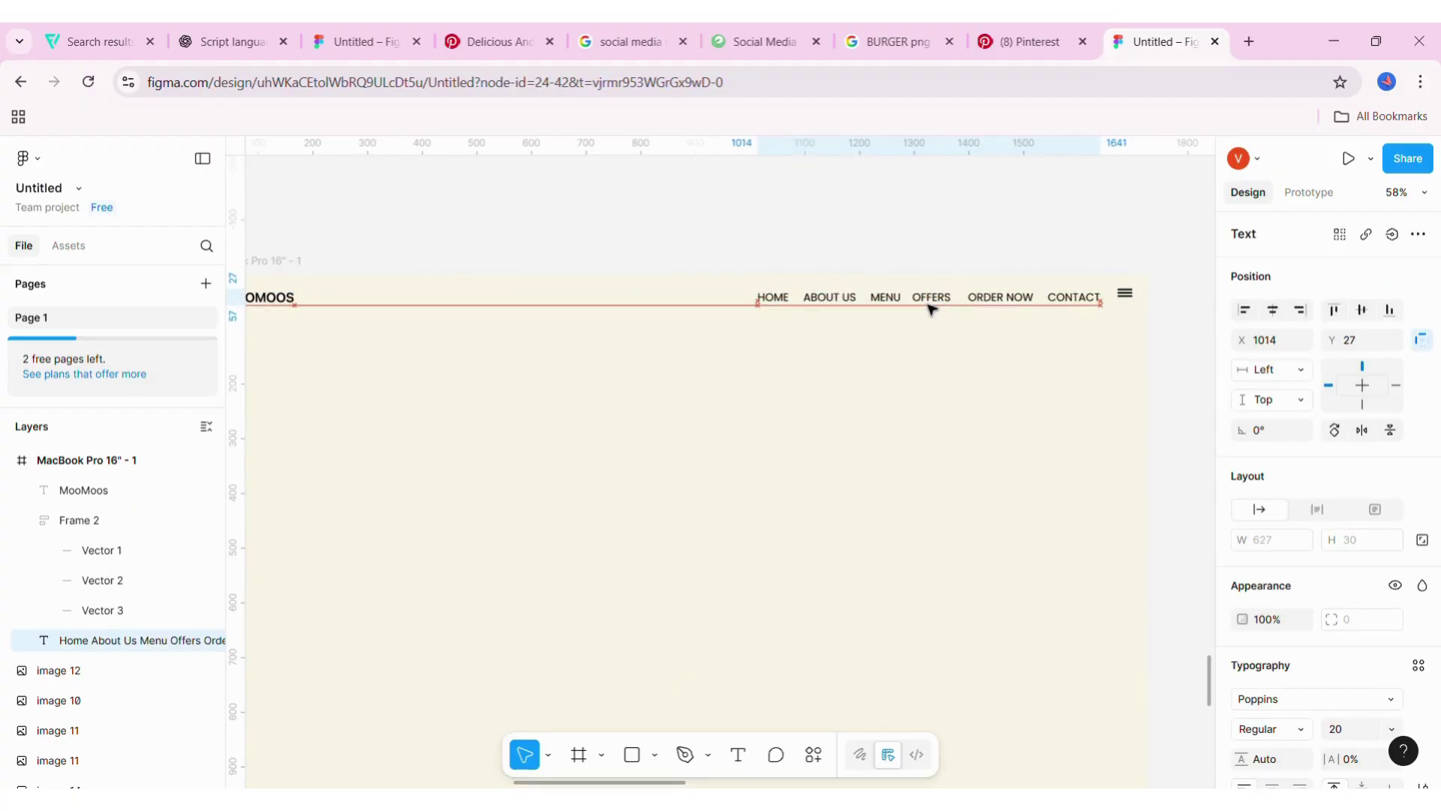
drag(1131, 298, 1129, 304)
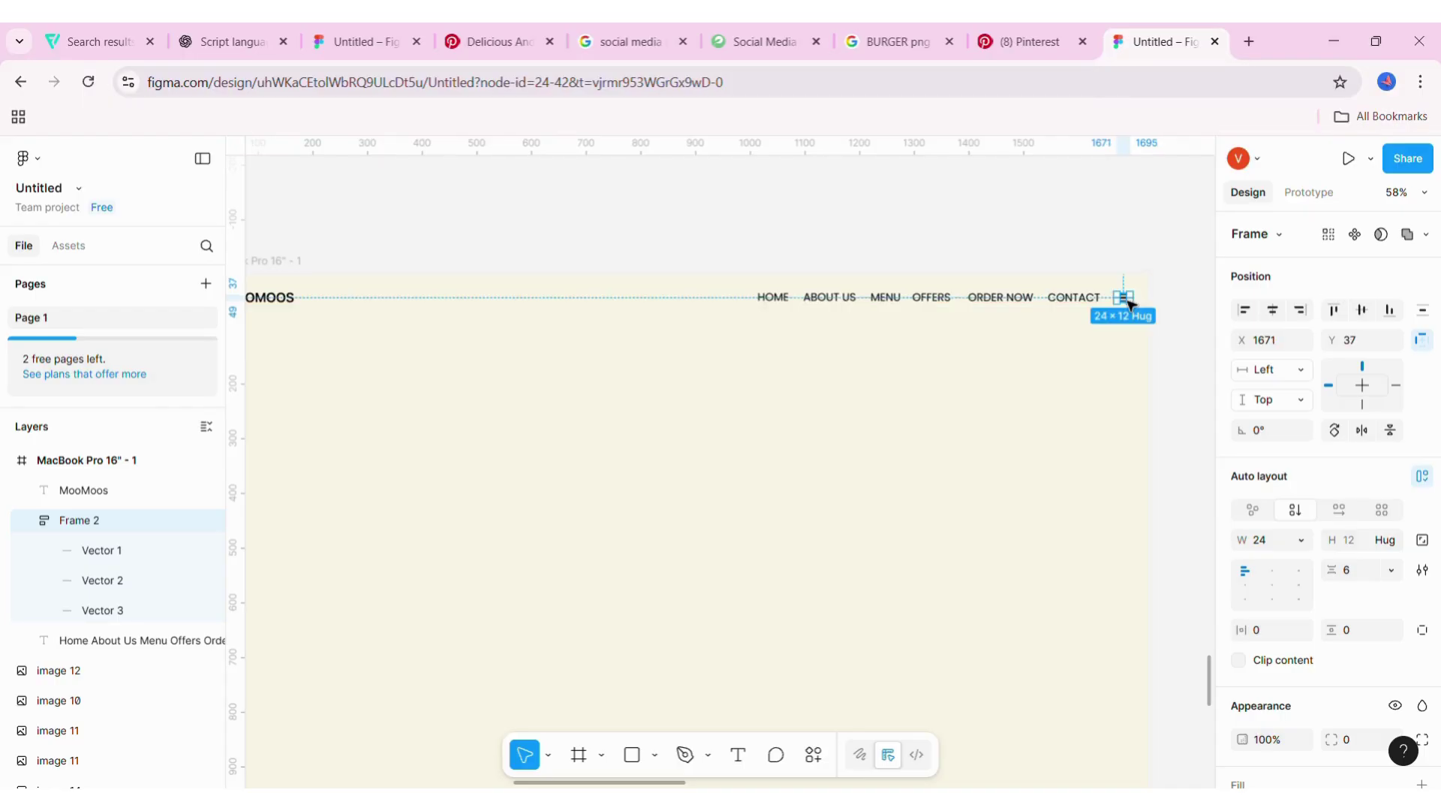
scroll(1205, 281, up, 5)
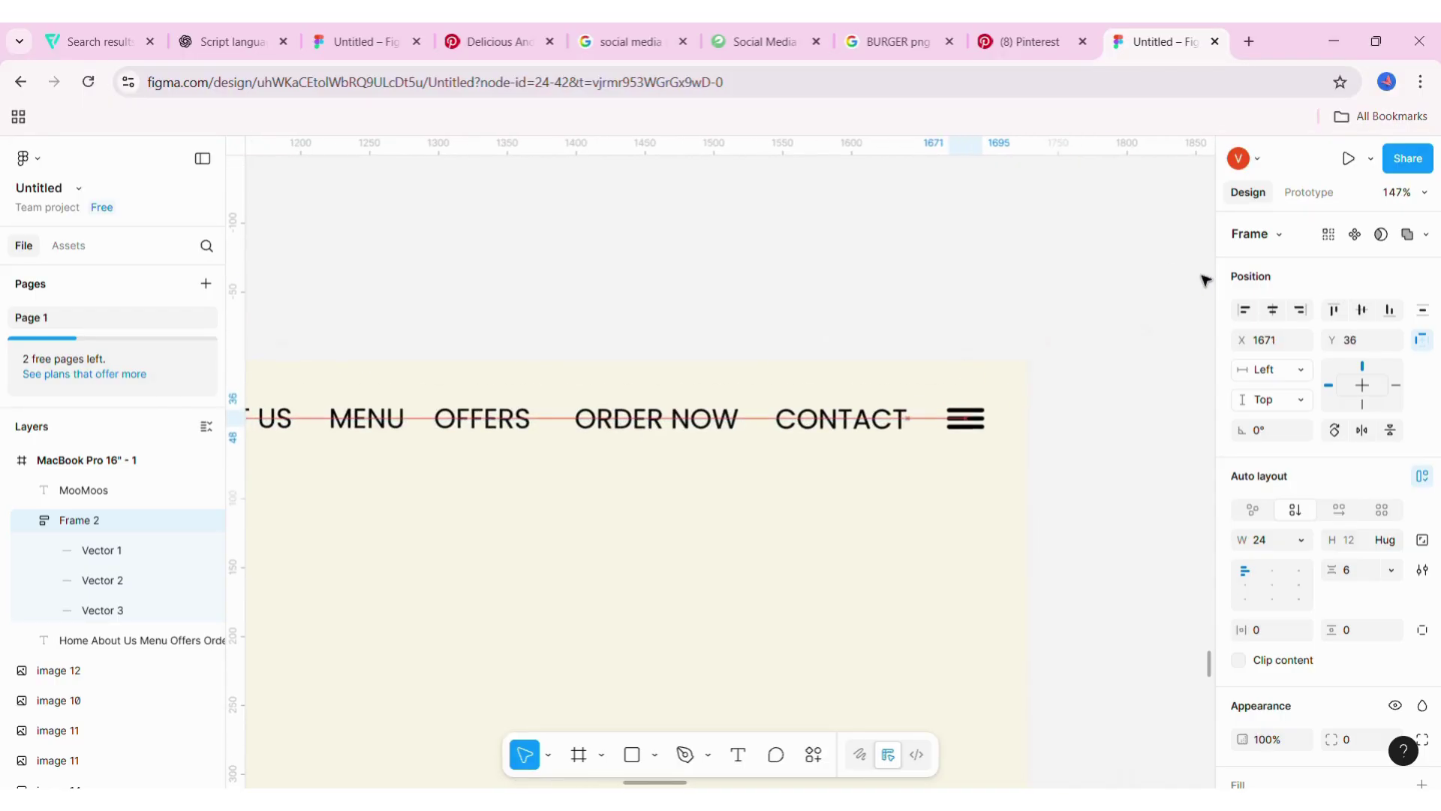
click(1052, 241)
scroll(1052, 241, down, 3)
scroll(1052, 241, down, 2)
scroll(1053, 244, down, 1)
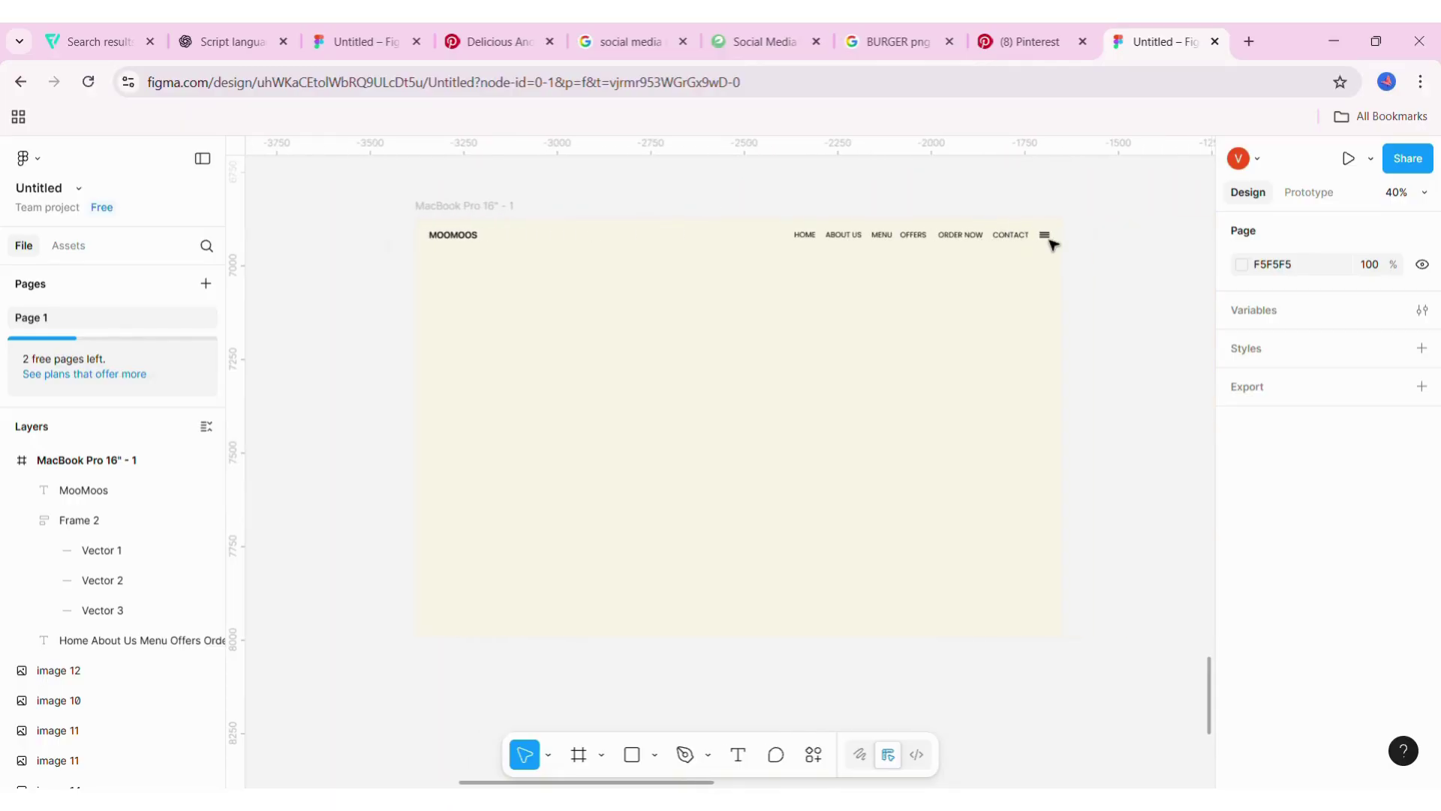
scroll(1053, 244, left, 10)
- Wrap the four slide headings in a frame, then in a second inner frame
drag(505, 232, 817, 397)
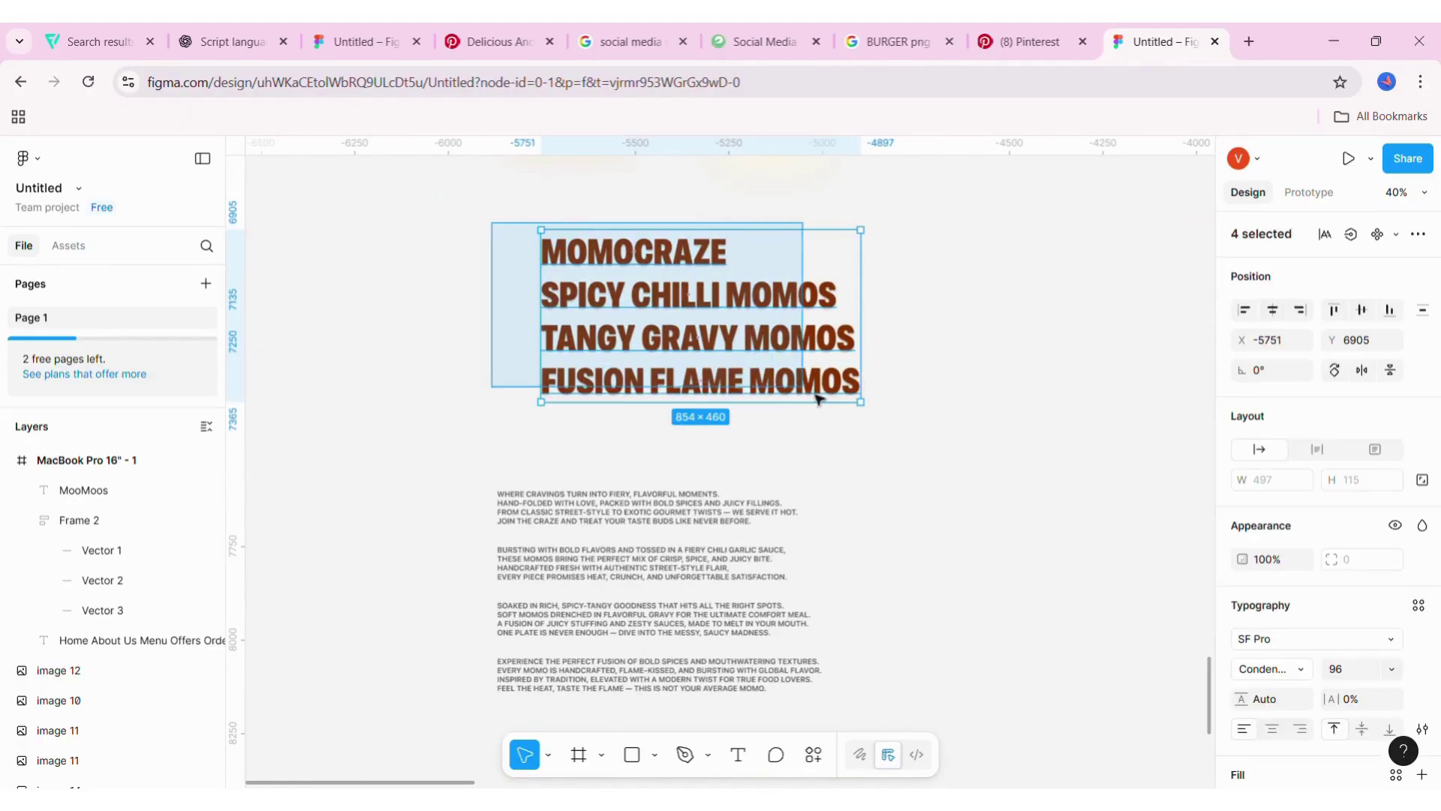
right_click(762, 349)
click(844, 406)
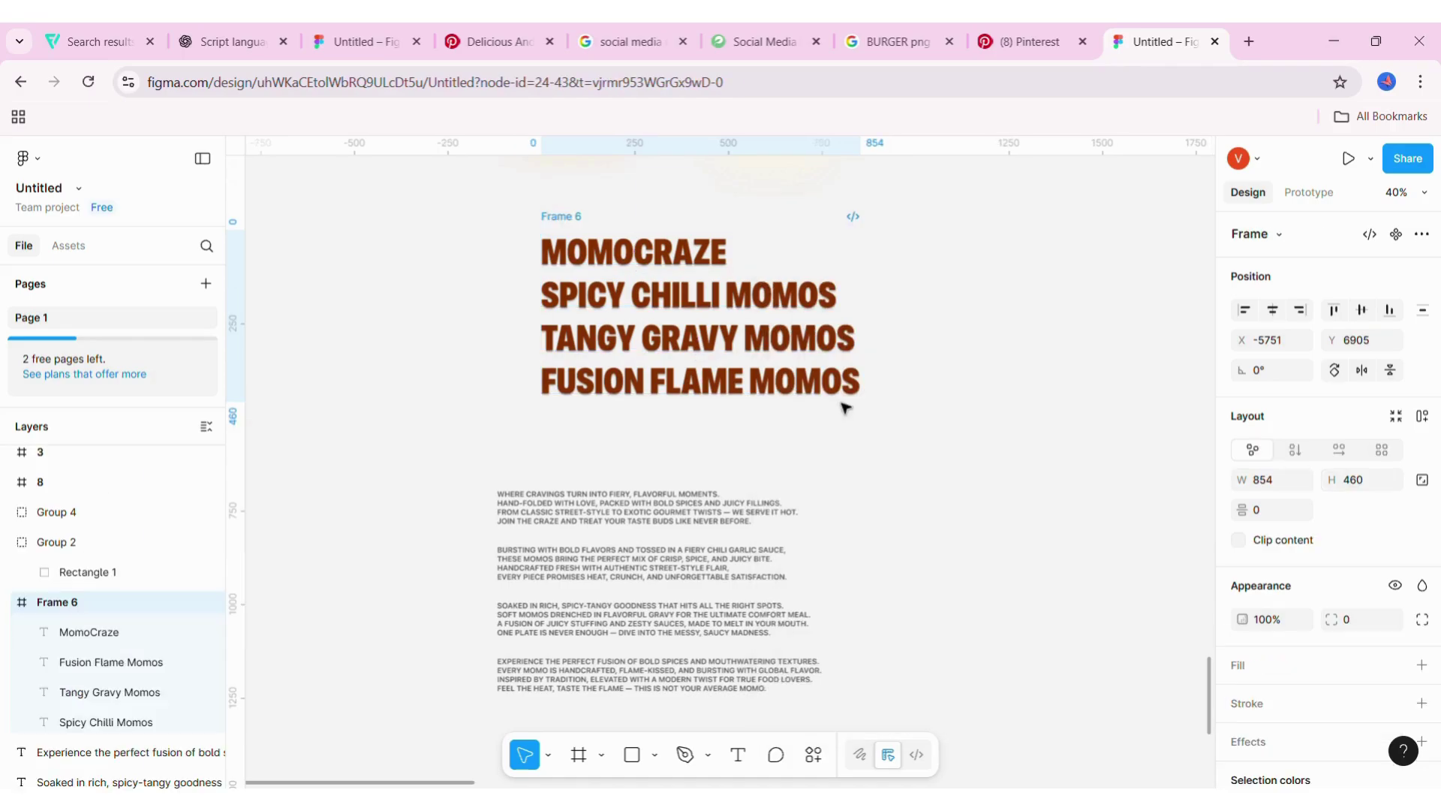
drag(499, 203, 843, 371)
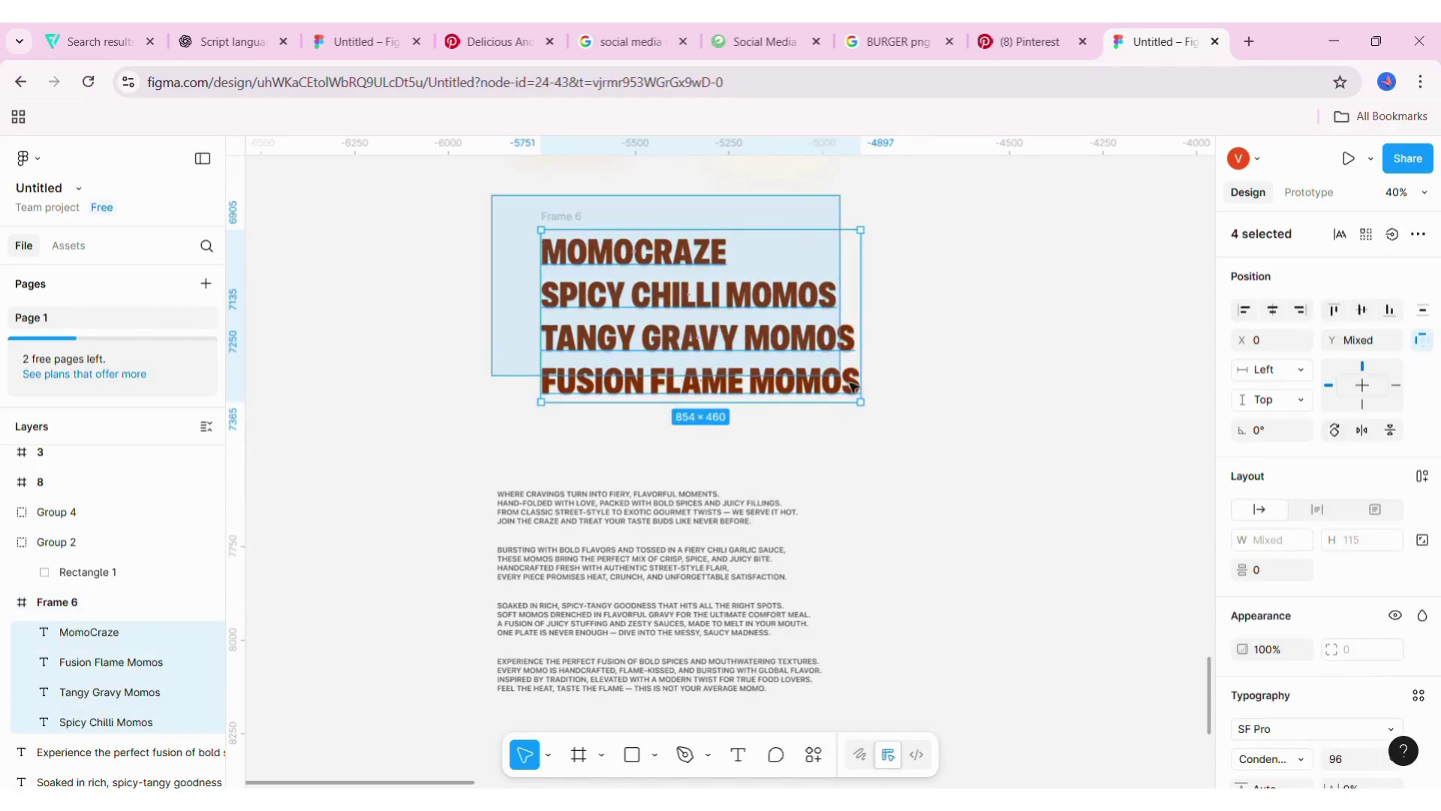
right_click(725, 319)
click(808, 422)
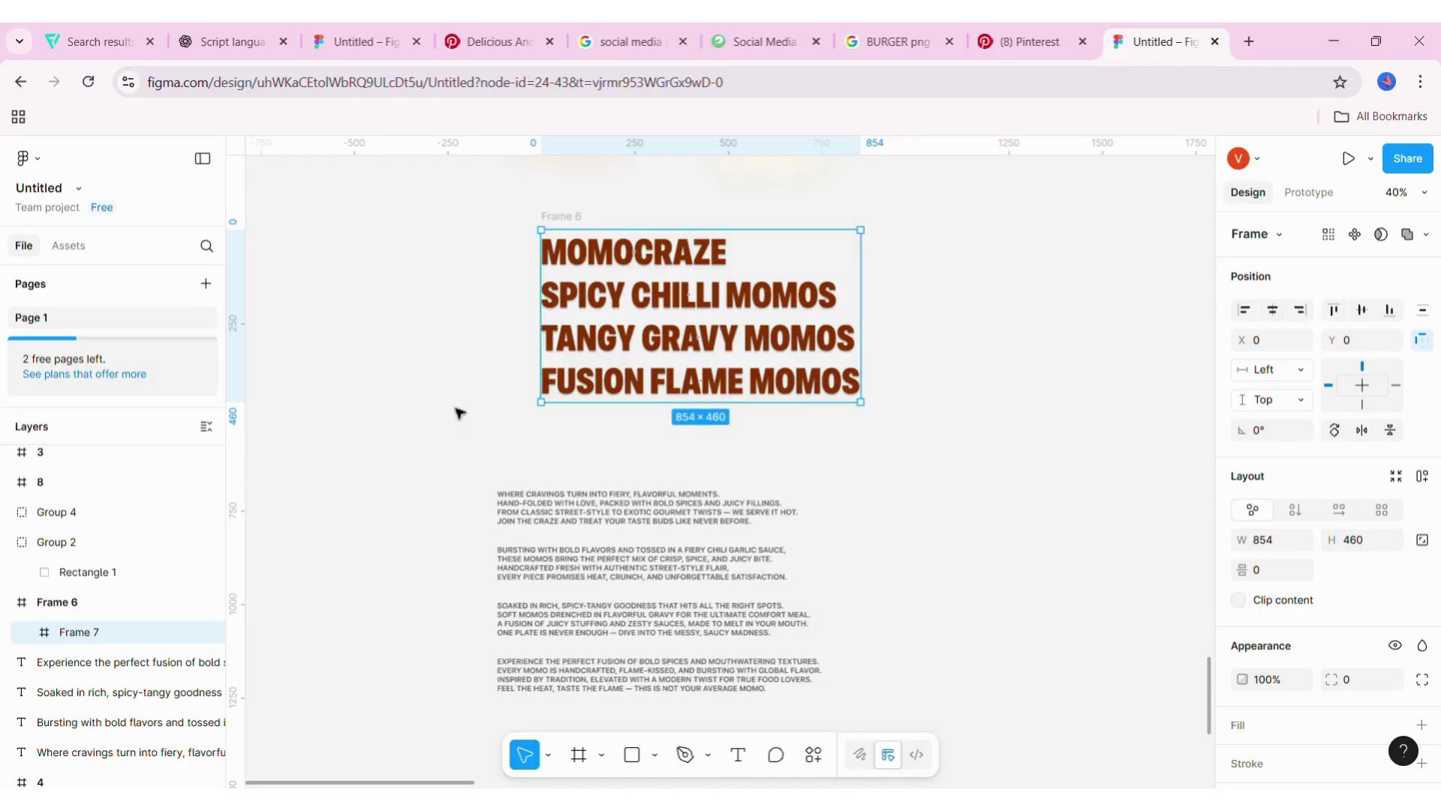
- Shrink the outer heading frame to MOMOCRAZE, clip its content, and move it into the slide
click(53, 603)
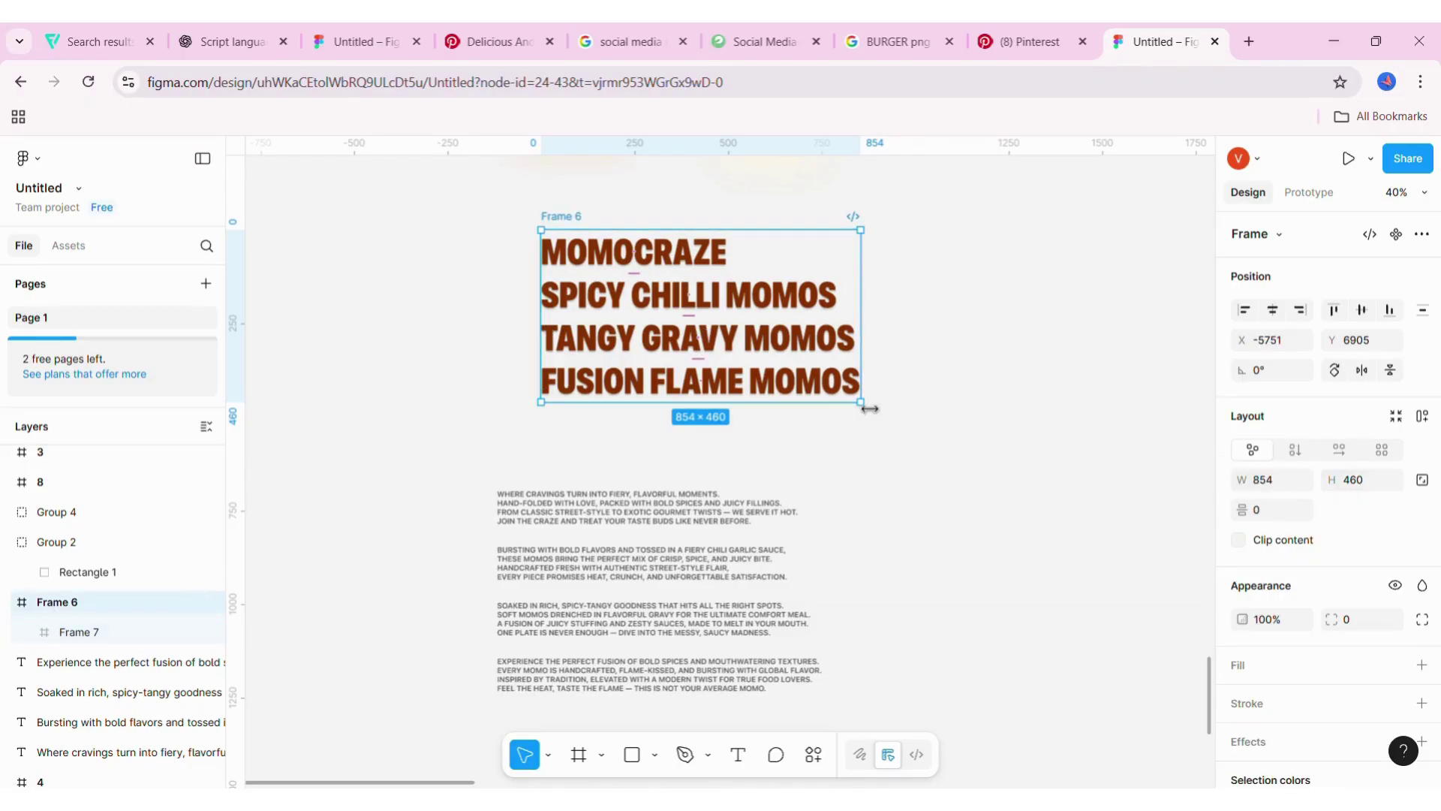
drag(873, 415, 865, 287)
click(1240, 542)
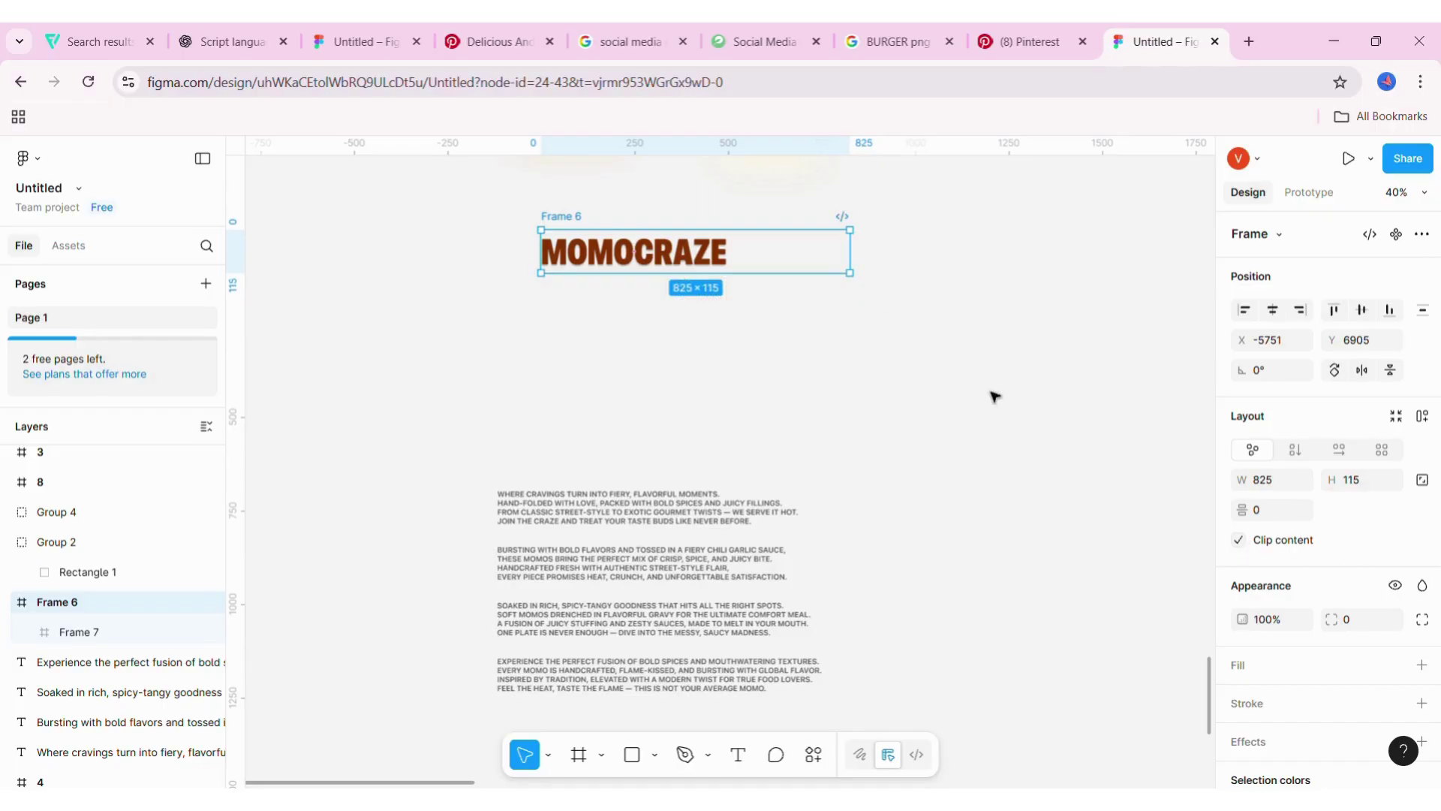
scroll(994, 393, down, 2)
drag(750, 271, 1171, 417)
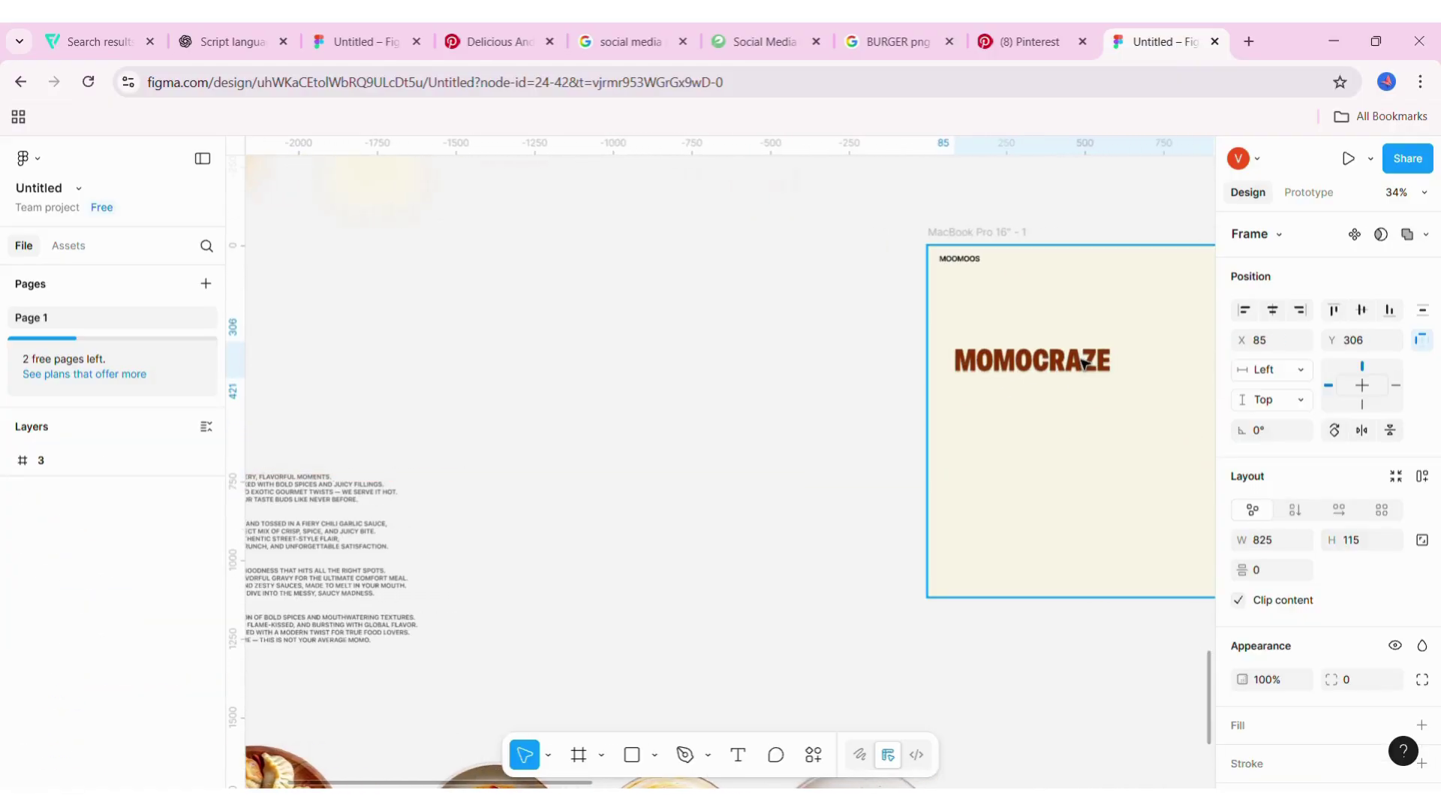
click(858, 378)
scroll(858, 377, left, 3)
scroll(858, 378, left, 3)
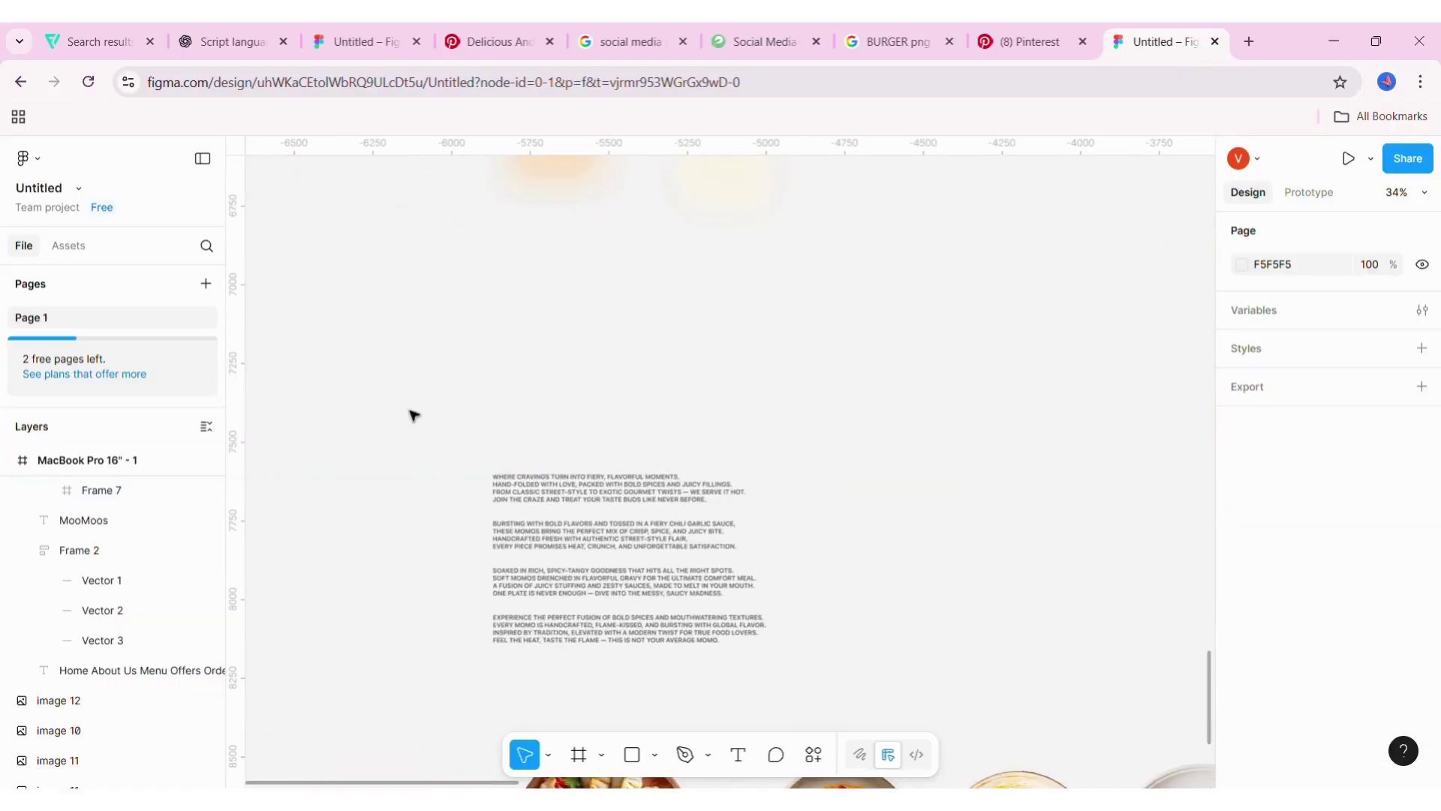
drag(446, 421, 775, 647)
- Wrap the four description paragraphs in a frame, then in another outer frame
right_click(668, 568)
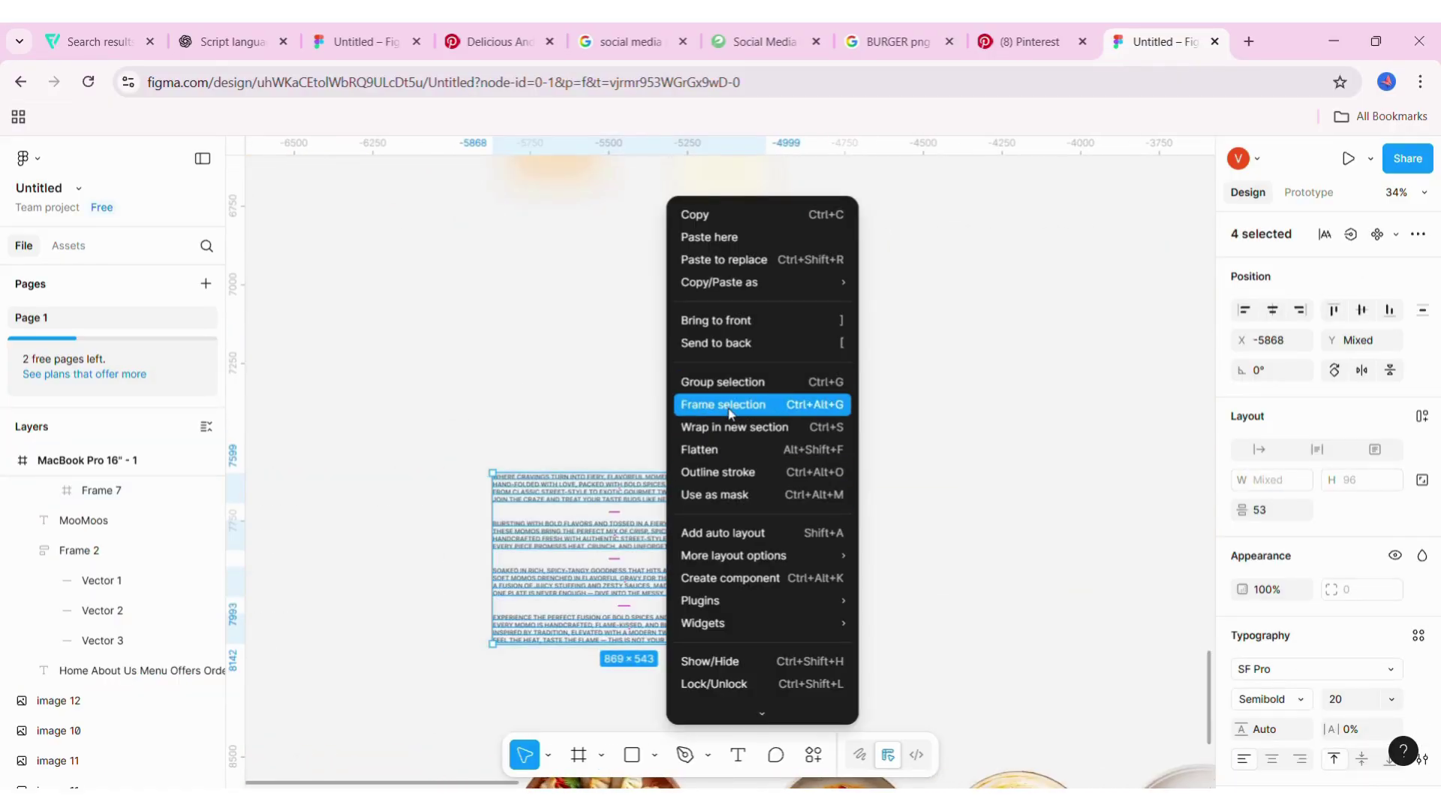
click(721, 404)
drag(460, 434, 760, 650)
right_click(635, 534)
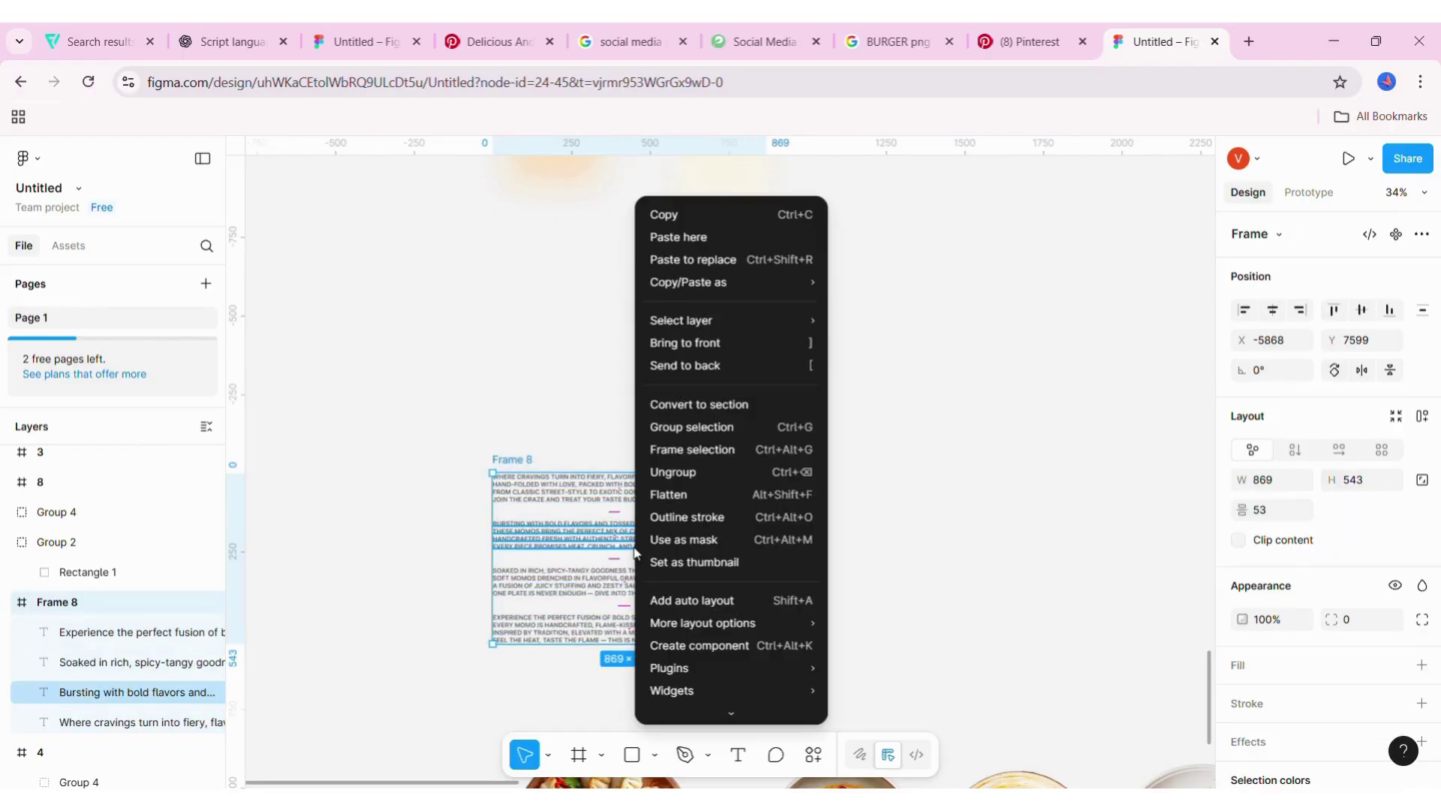
click(719, 449)
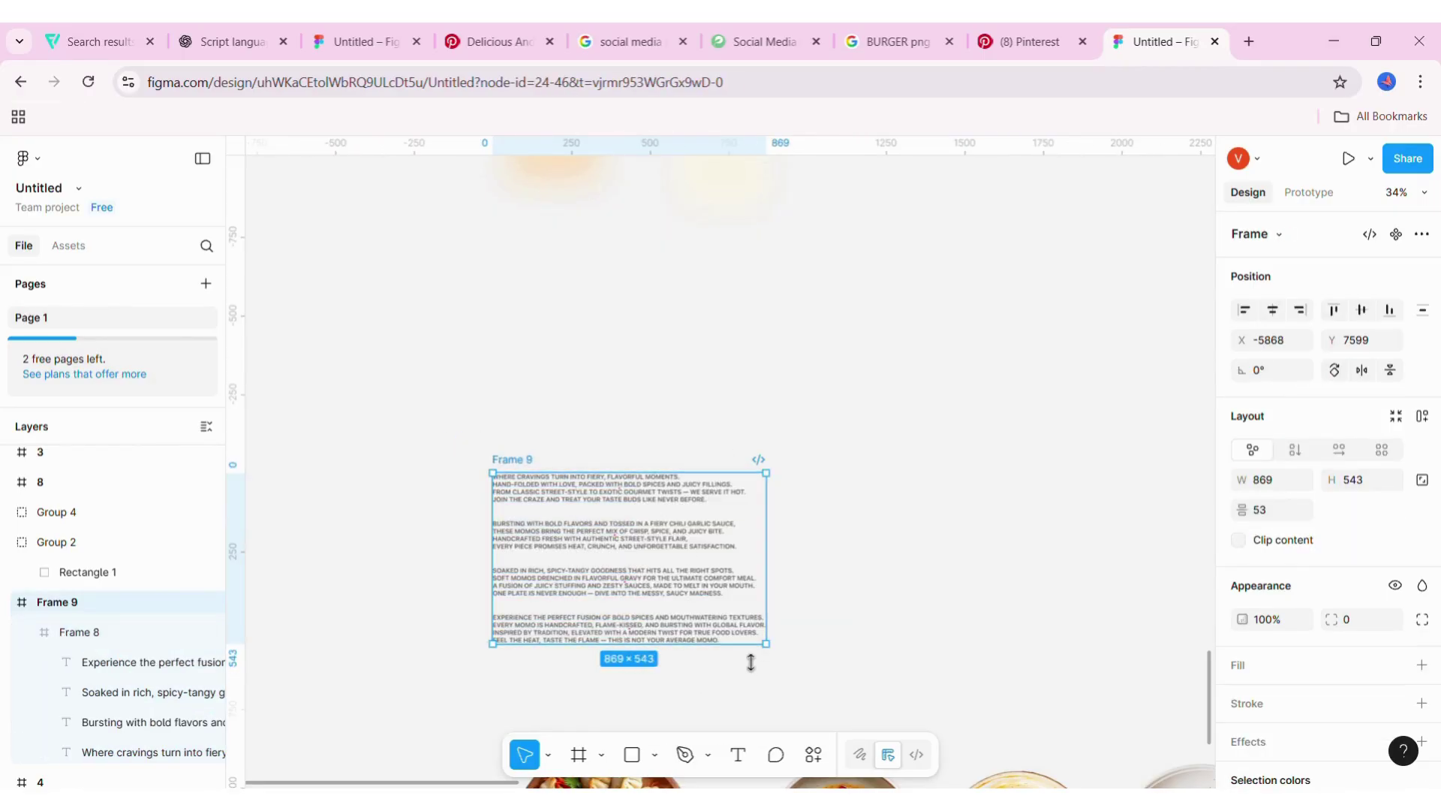
- Clip the outer frame to the first paragraph and move it under MOMOCRAZE
drag(751, 662, 743, 527)
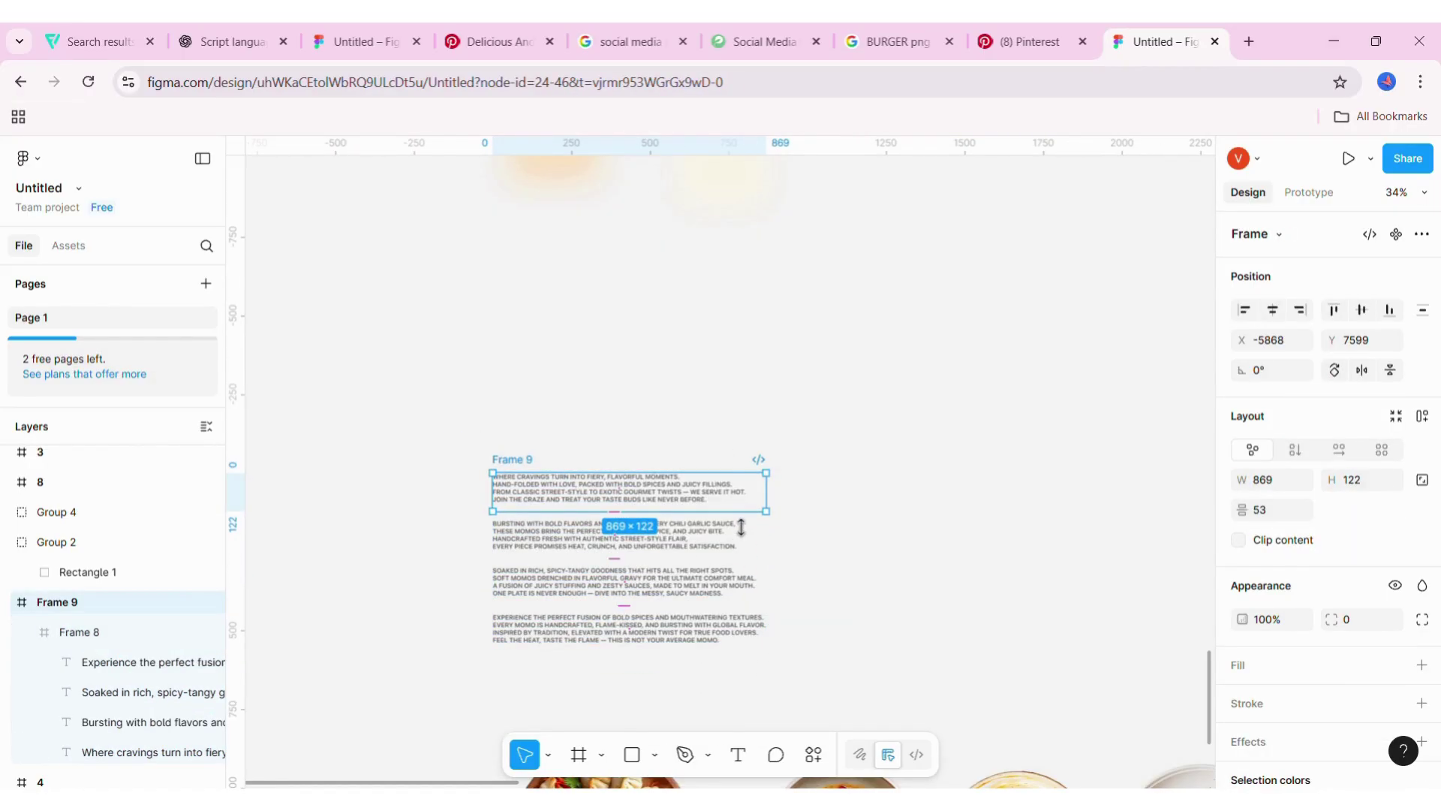
click(1239, 539)
click(997, 457)
mouse_move(498, 456)
mouse_down()
mouse_move(1107, 405)
mouse_move(1030, 400)
mouse_up()
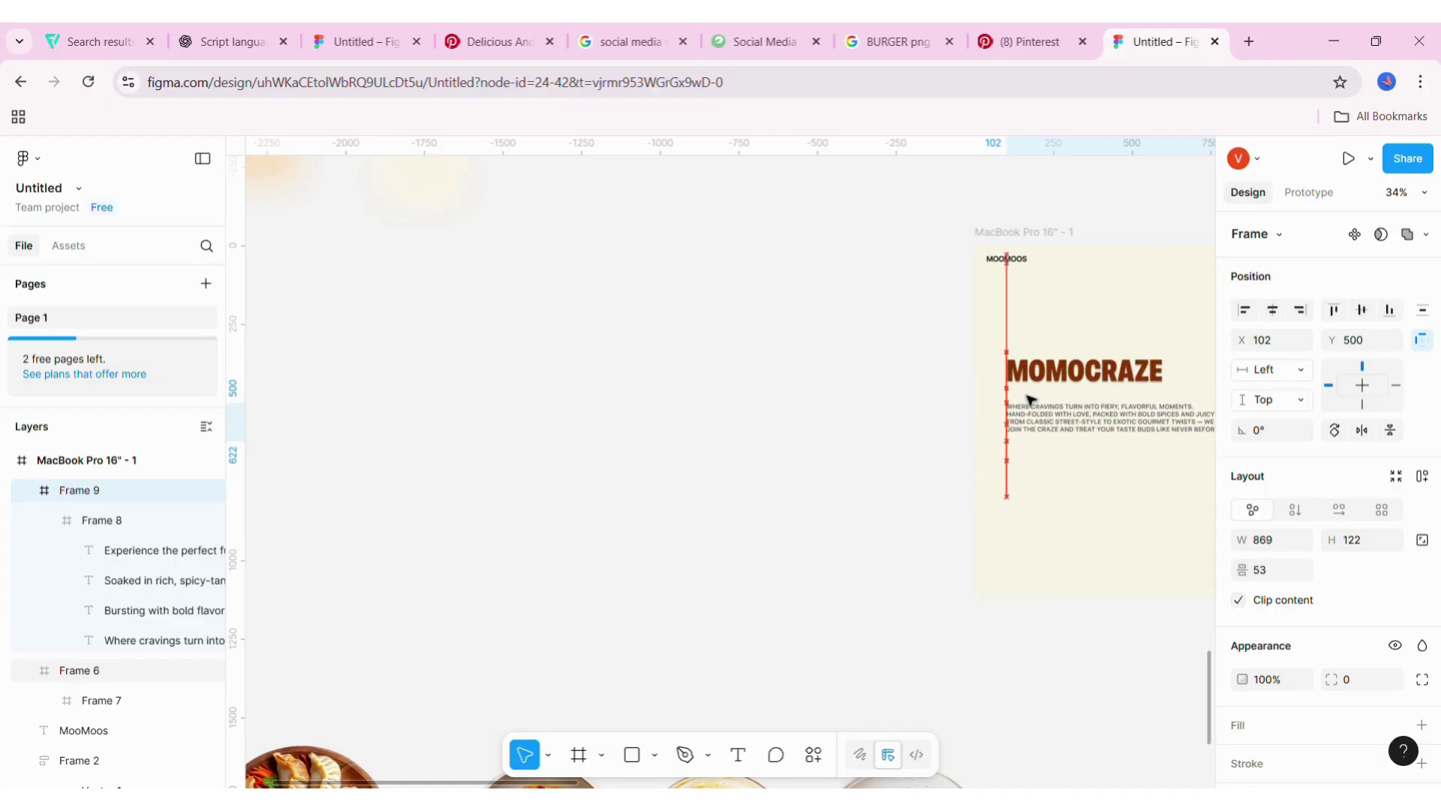
scroll(685, 492, right, 5)
click(688, 491)
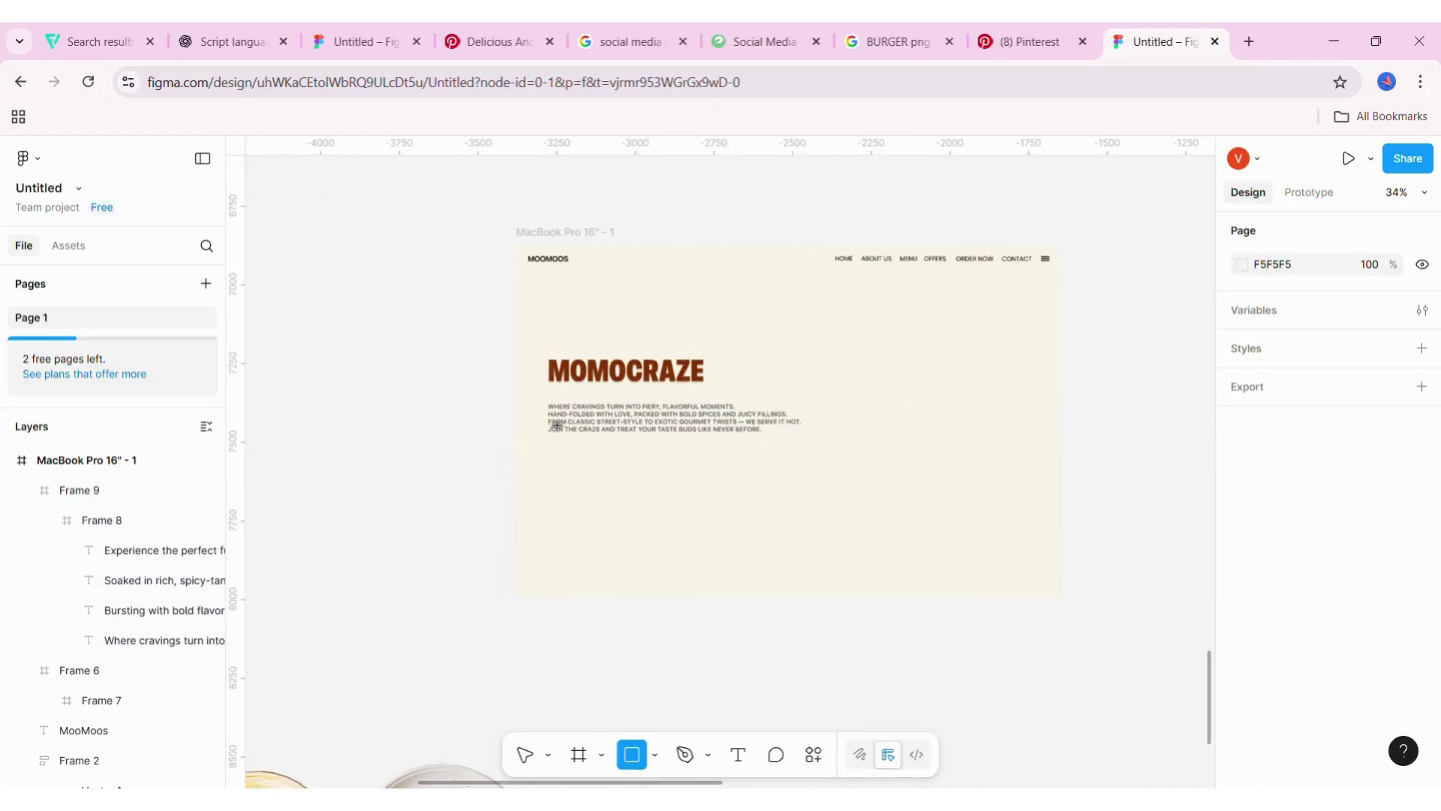
- Draw a 244×55 rectangle below the paragraph and give it rounded corners
drag(566, 462, 649, 487)
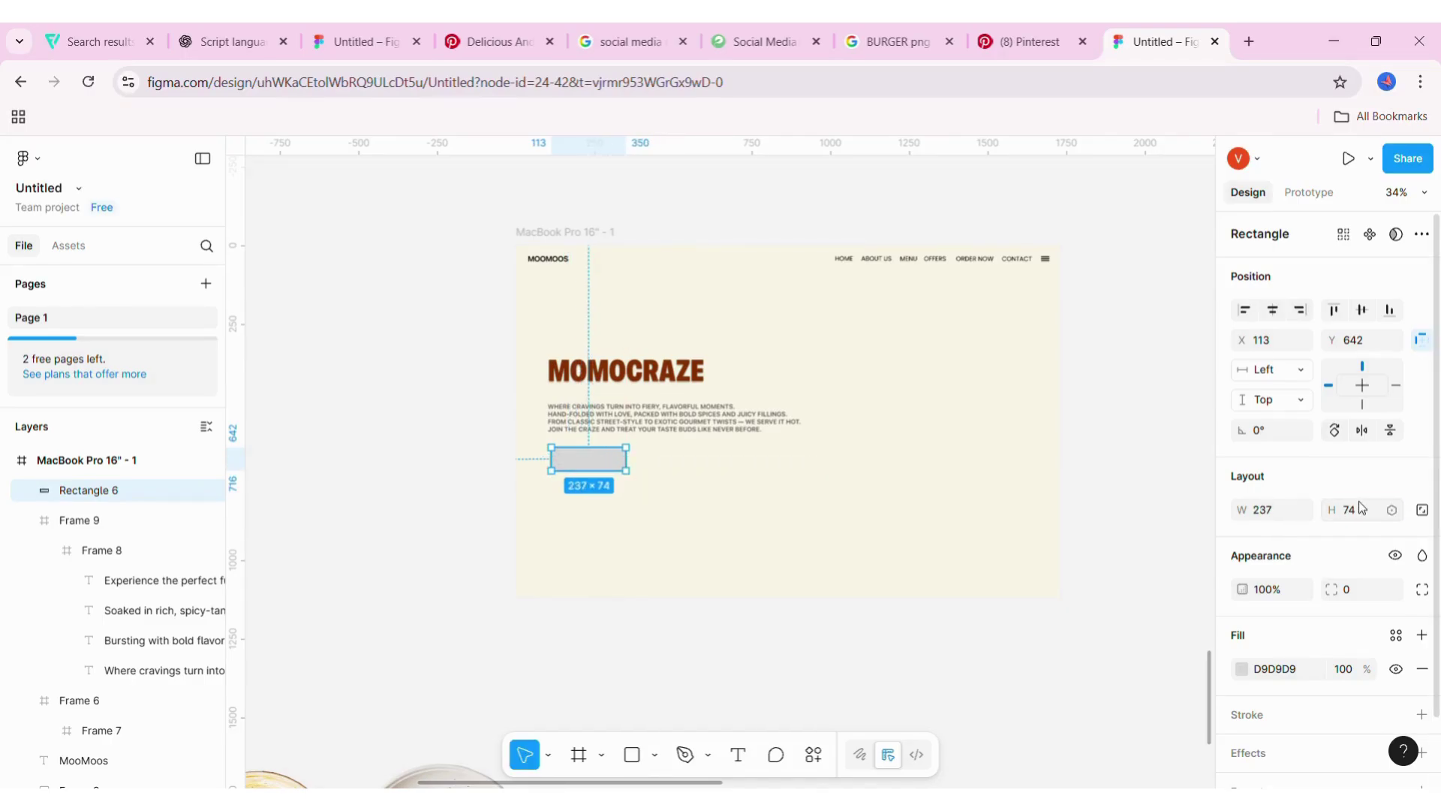
text(4)
click(1036, 468)
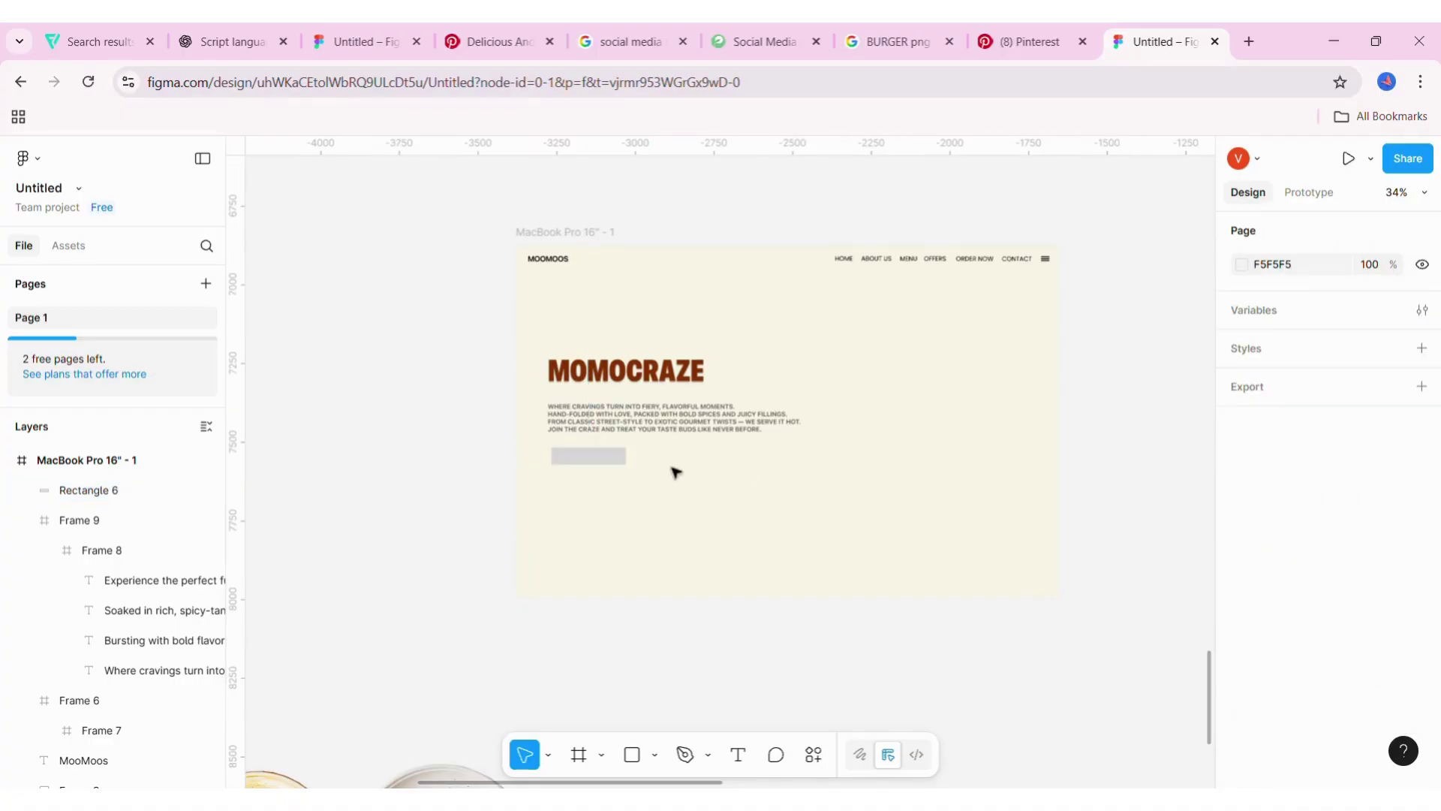
click(602, 465)
scroll(625, 516, up, 5)
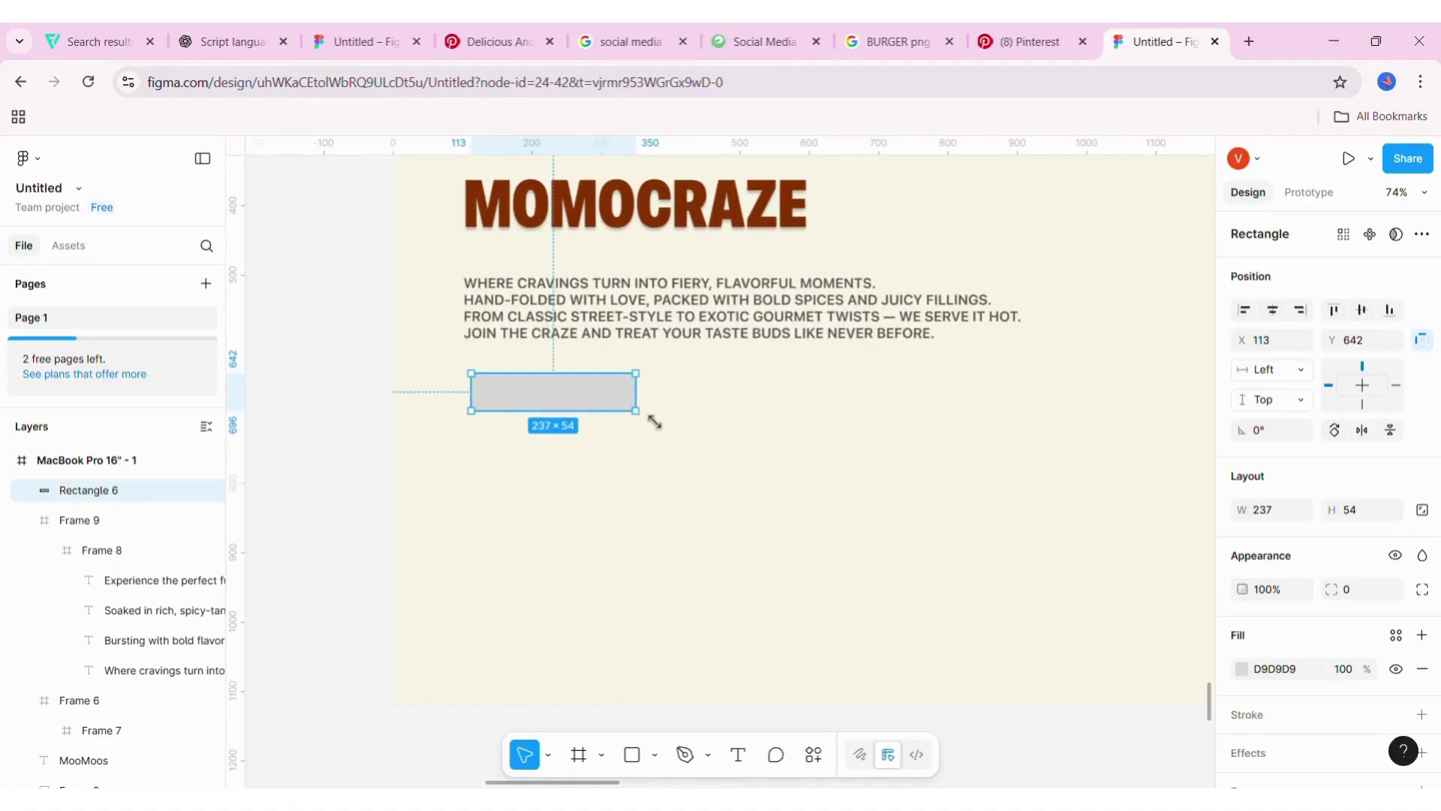
drag(652, 420, 654, 427)
mouse_move(1314, 623)
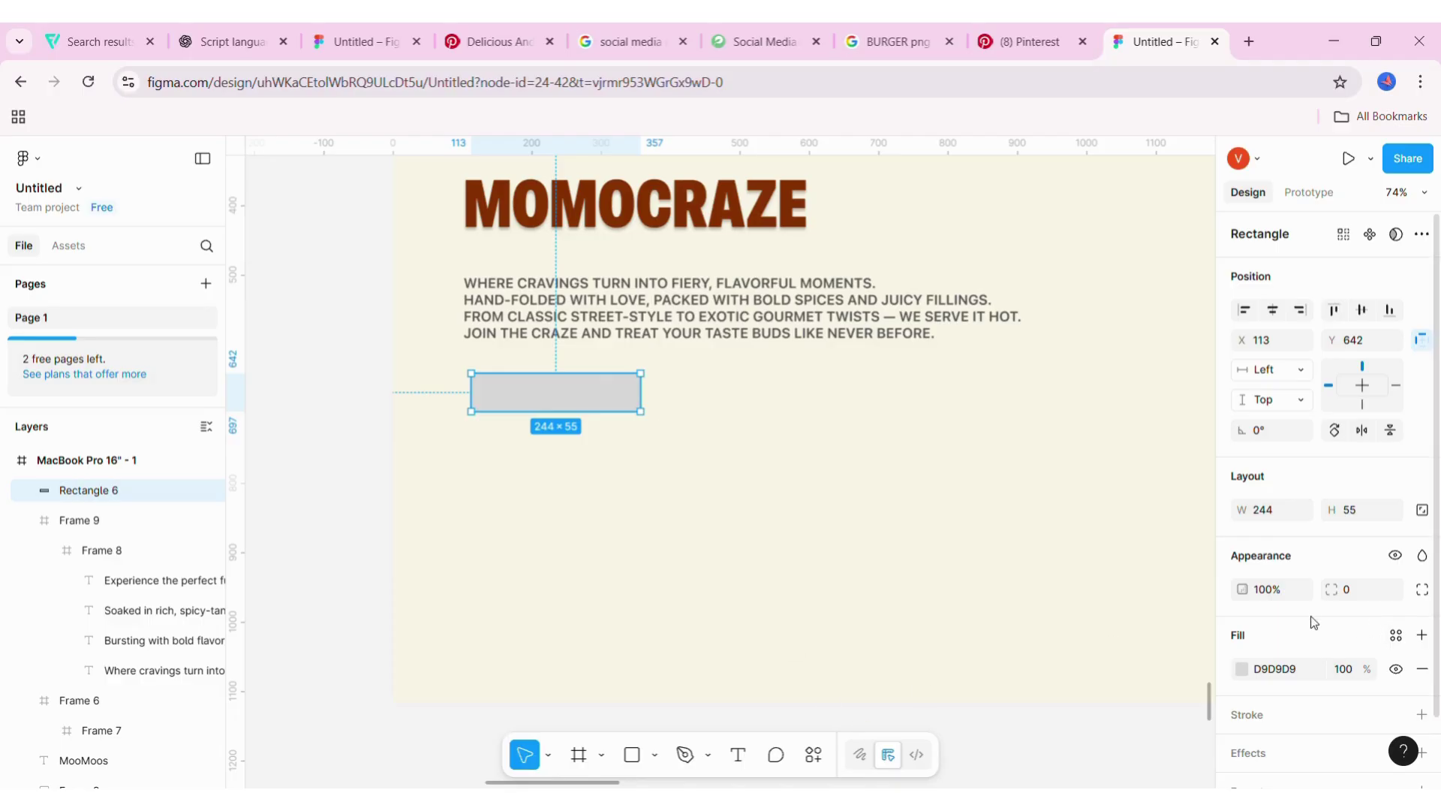
click(1357, 592)
text(25)
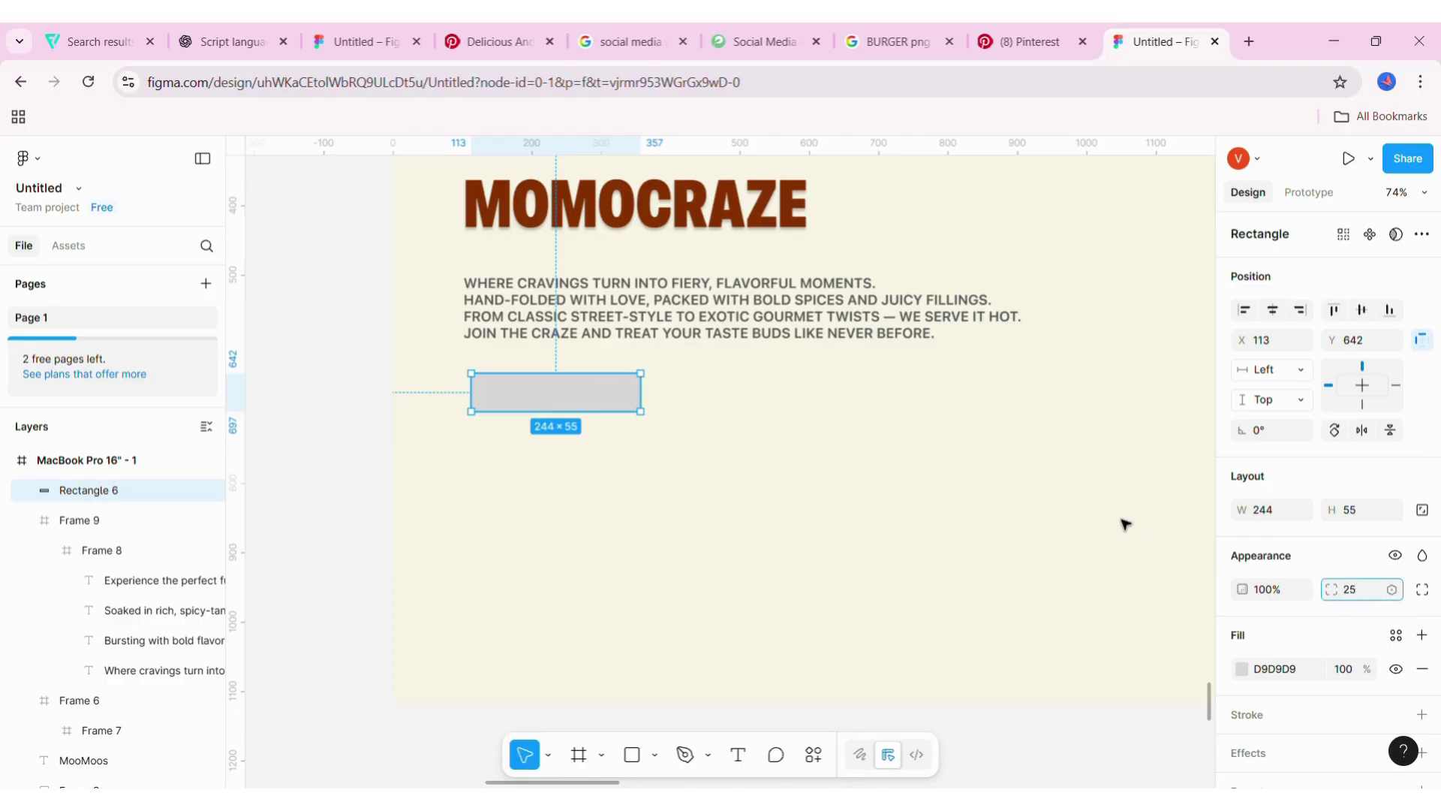
text(20)
key(Return)
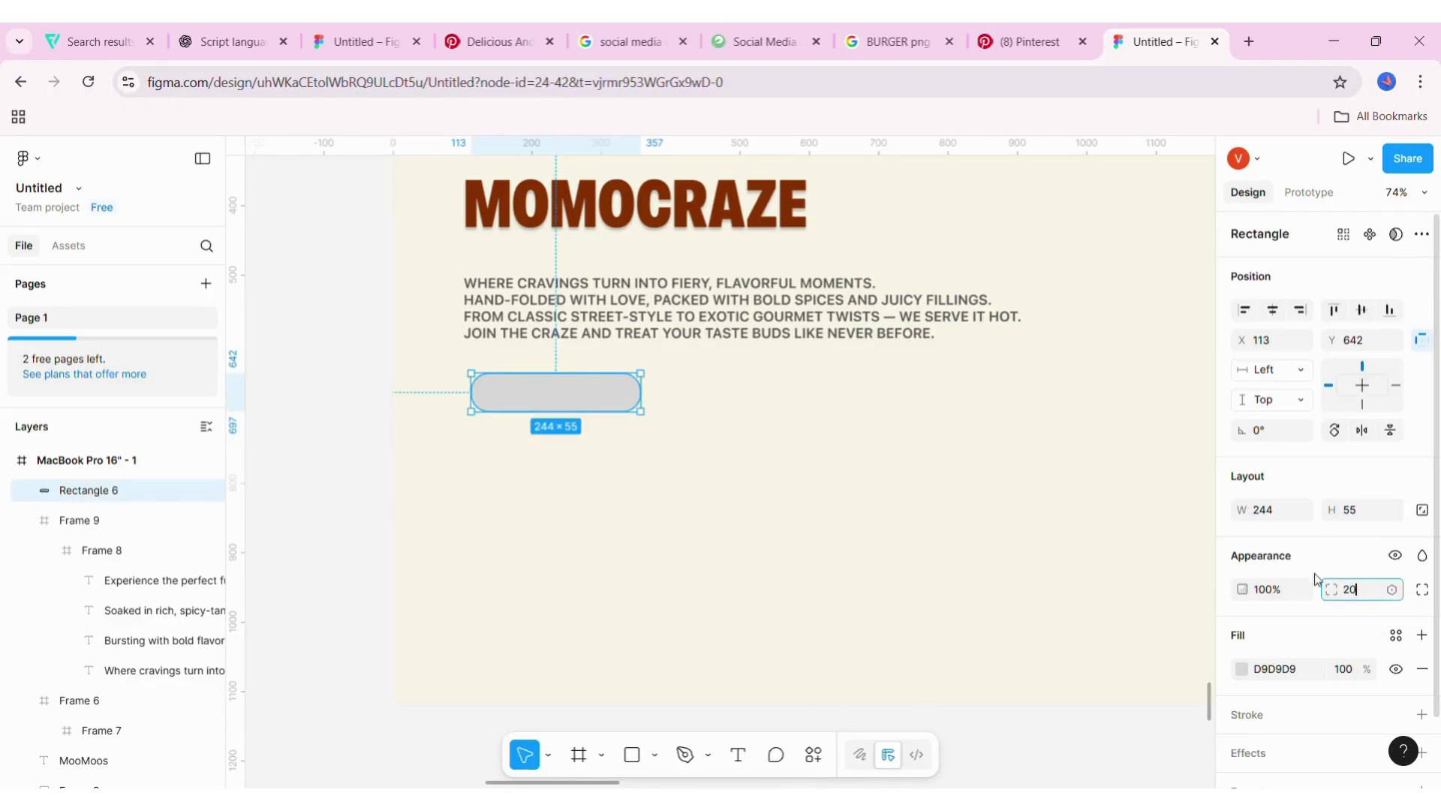
click(1090, 507)
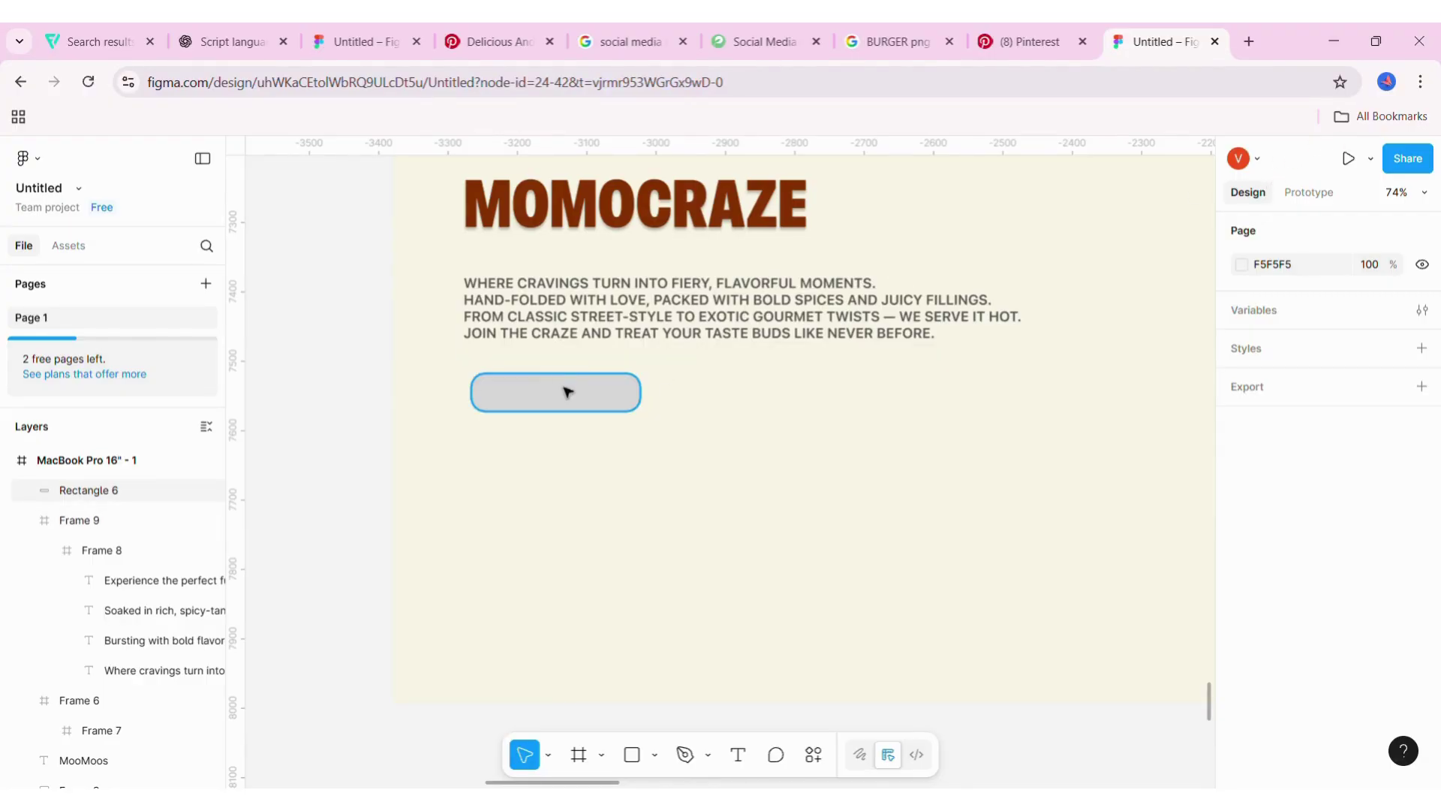
- Align the button with the paragraph's left edge and fill it brown 873202
drag(566, 389, 558, 385)
click(1243, 669)
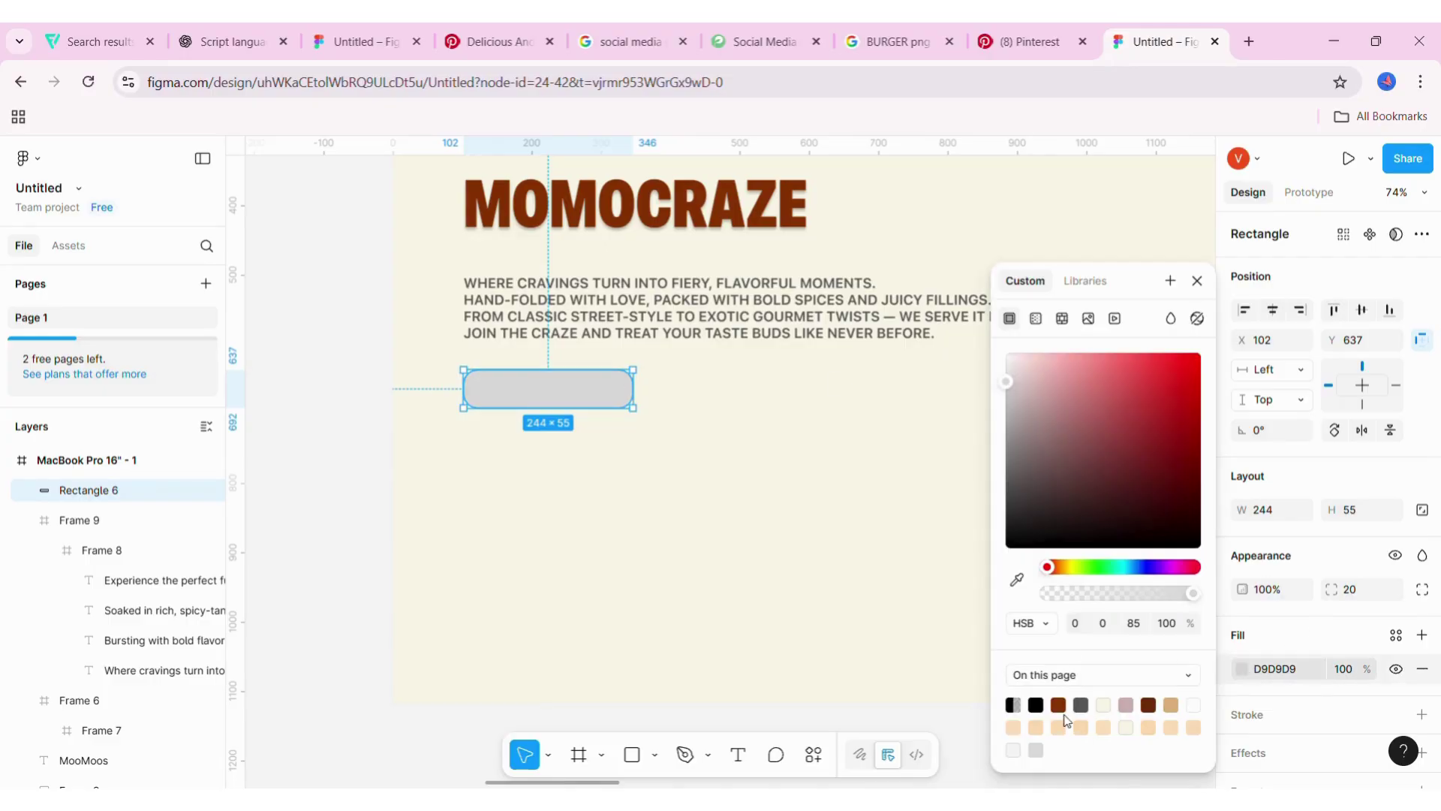
click(1062, 709)
click(741, 717)
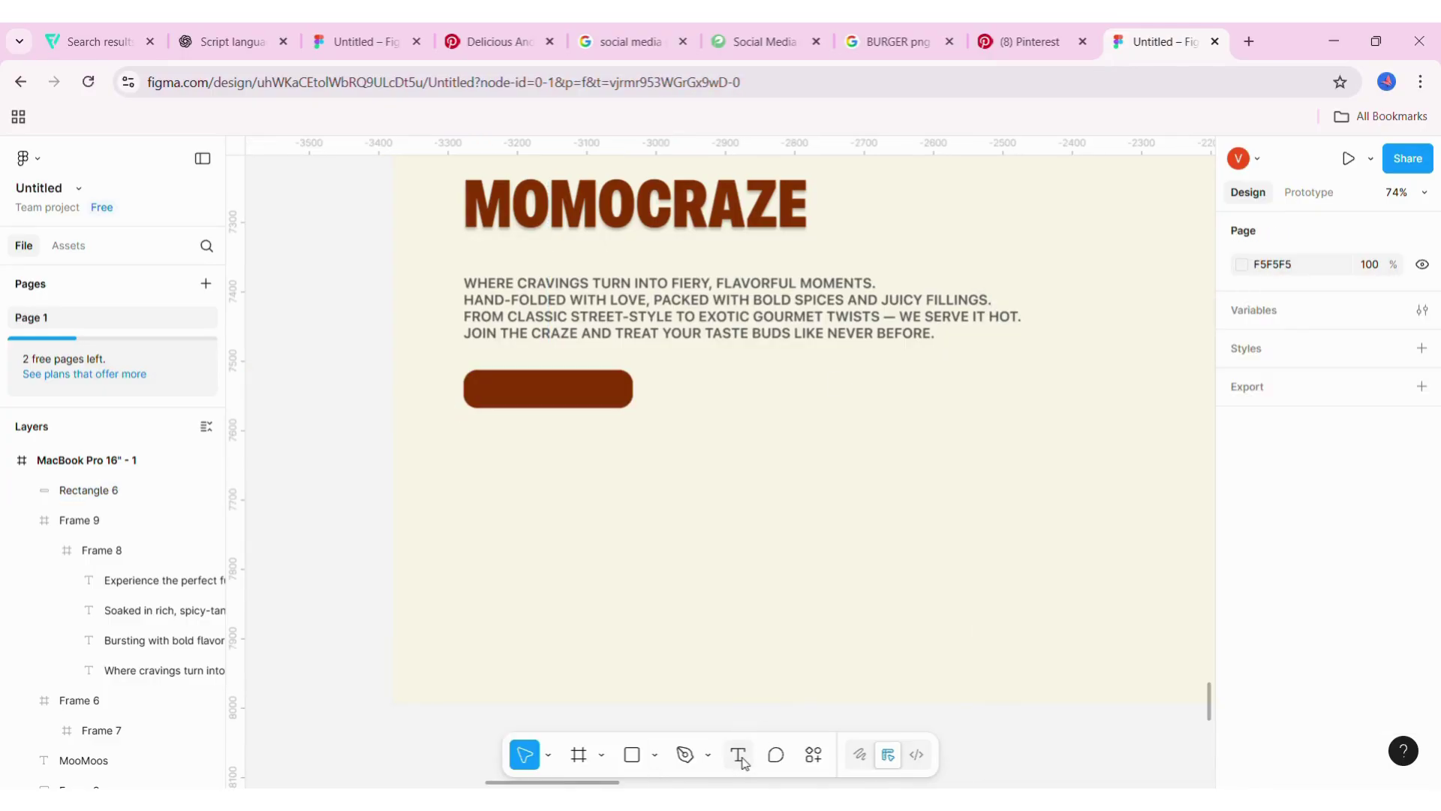
- Add bold ORDER NOW text and place it on the brown button
click(620, 587)
text(ORDER NOW)
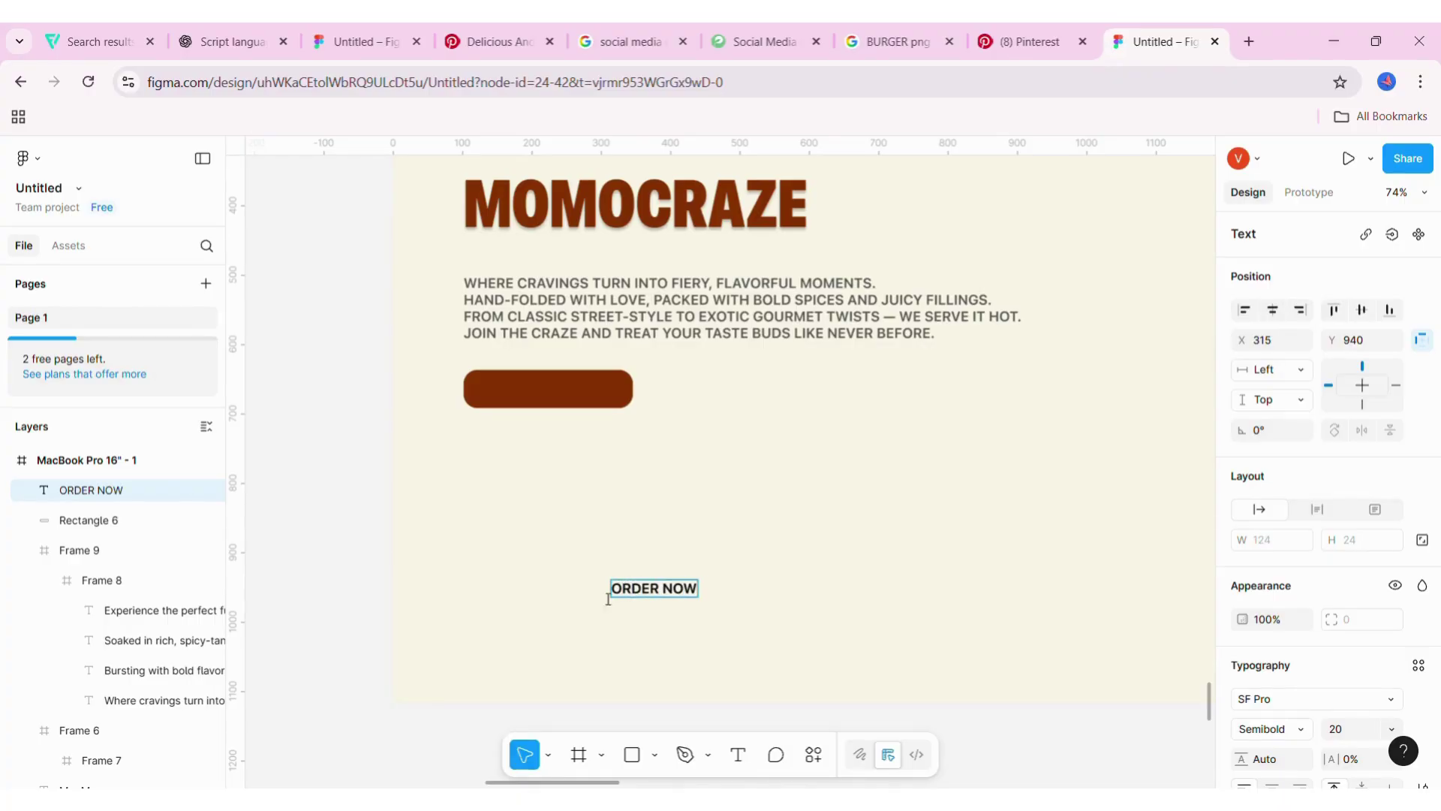
click(1306, 732)
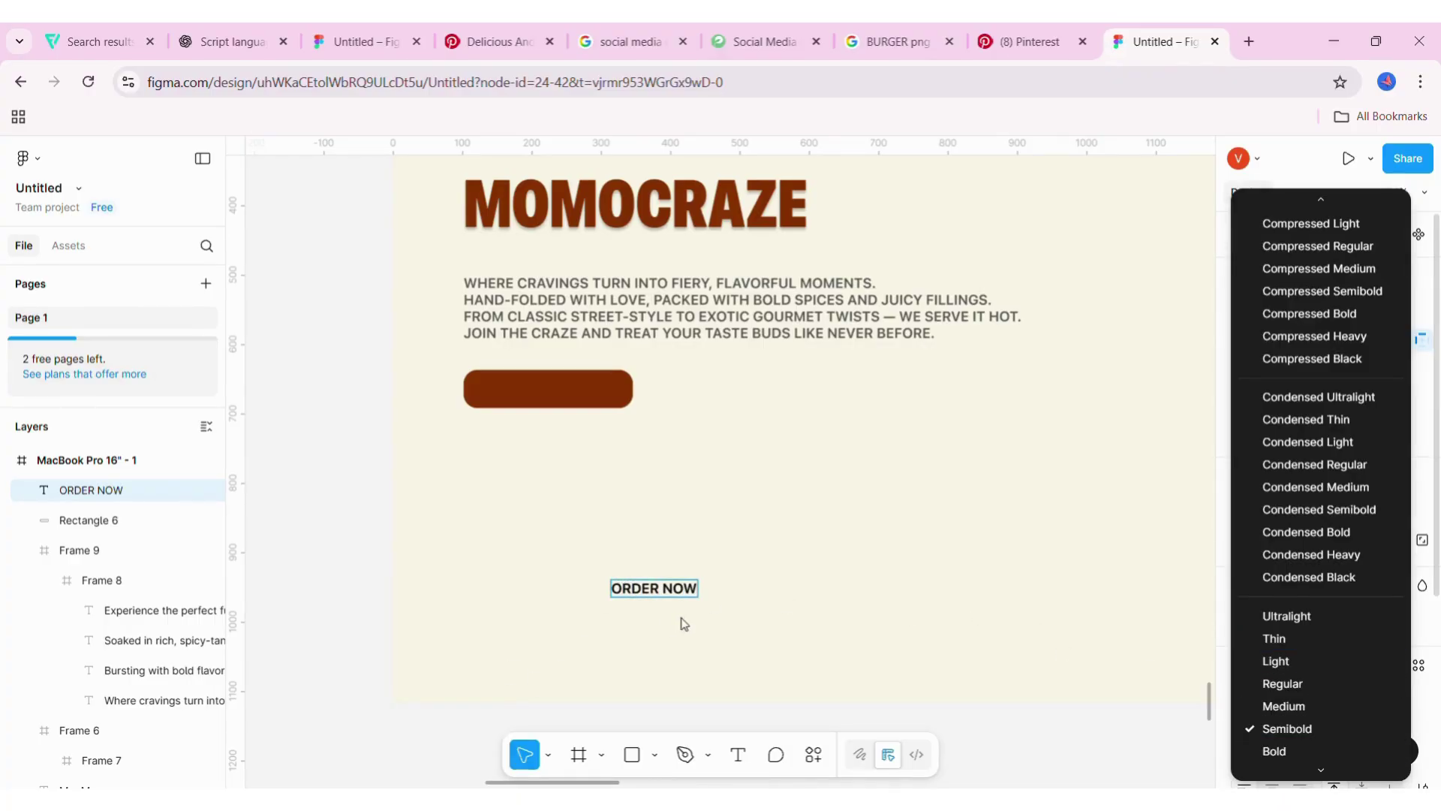
click(658, 598)
scroll(1306, 698, down, 1)
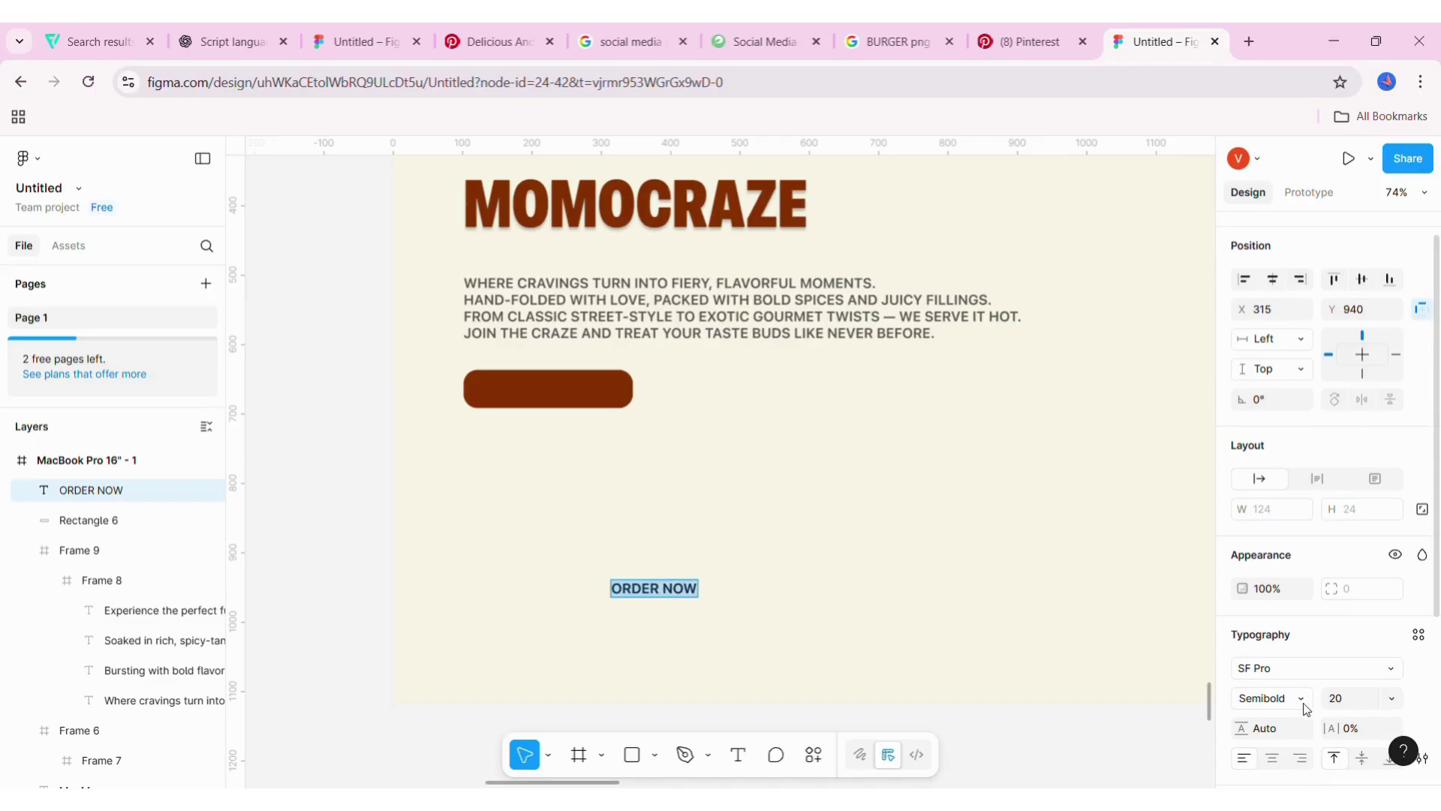
click(1304, 699)
click(1301, 723)
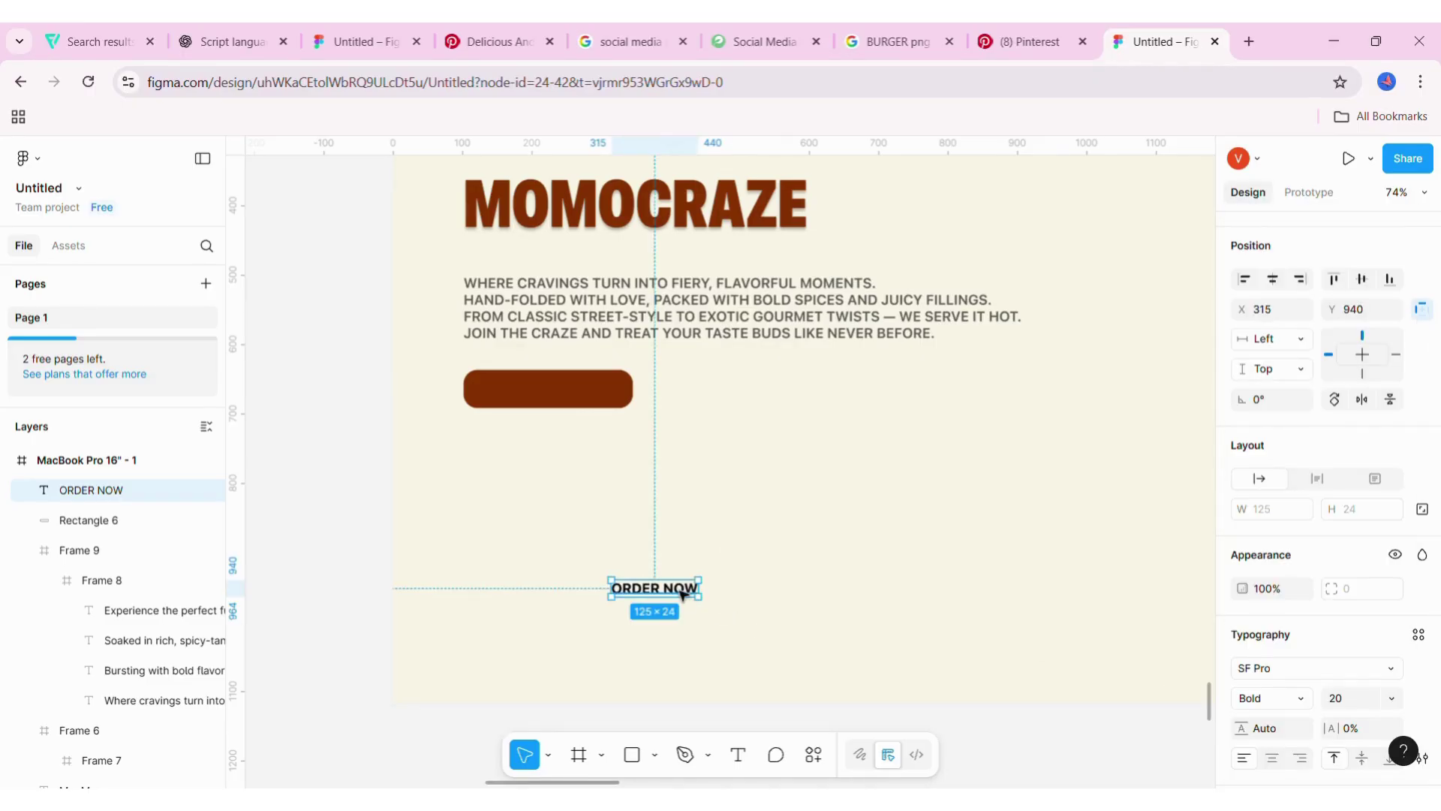
drag(675, 589, 575, 394)
scroll(1254, 702, down, 3)
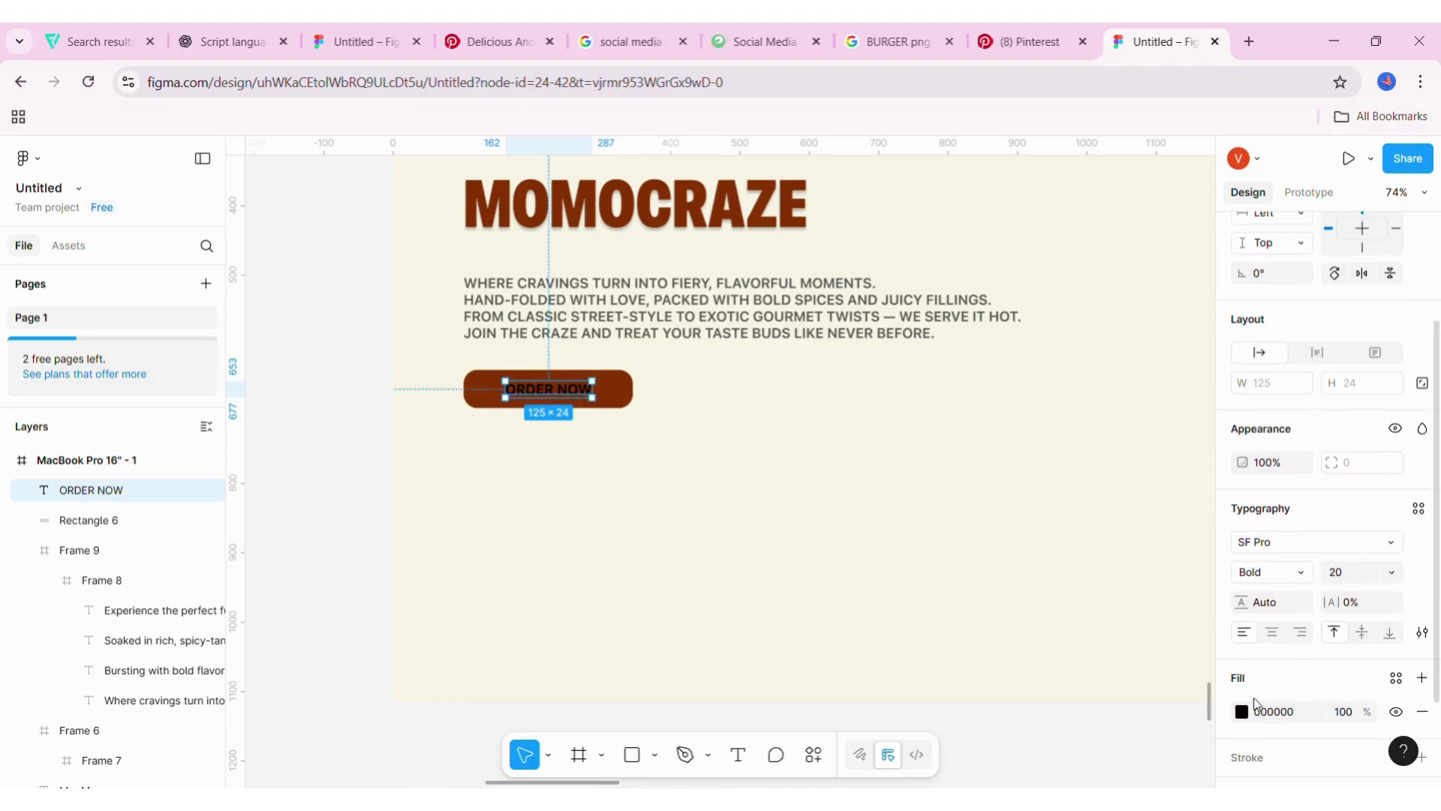
click(1242, 711)
- Make the ORDER NOW label white
click(780, 448)
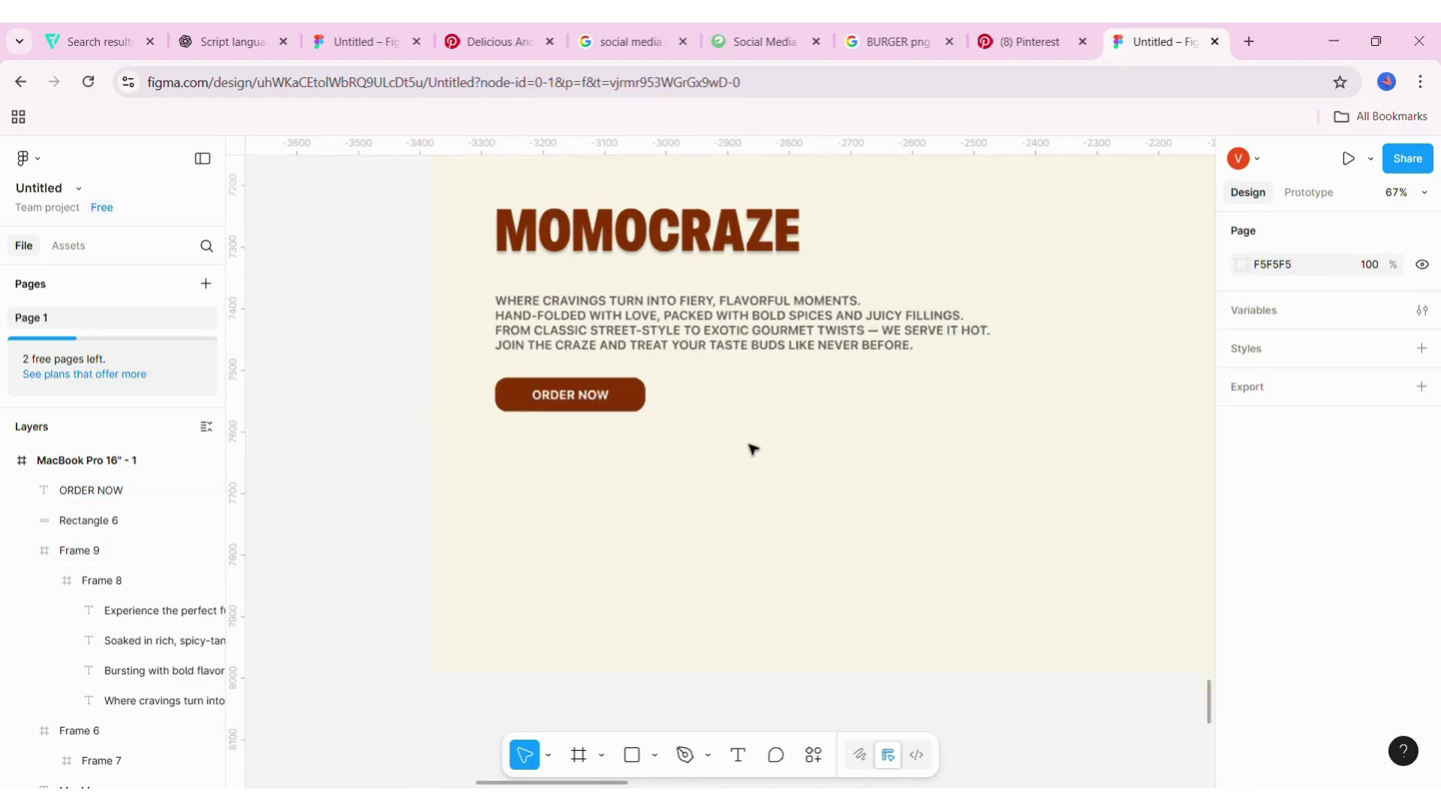
ctrl+scroll(753, 449, down, 3)
ctrl+scroll(753, 449, down, 3)
scroll(753, 449, down, 2)
scroll(752, 449, down, 3)
scroll(753, 449, left, 5)
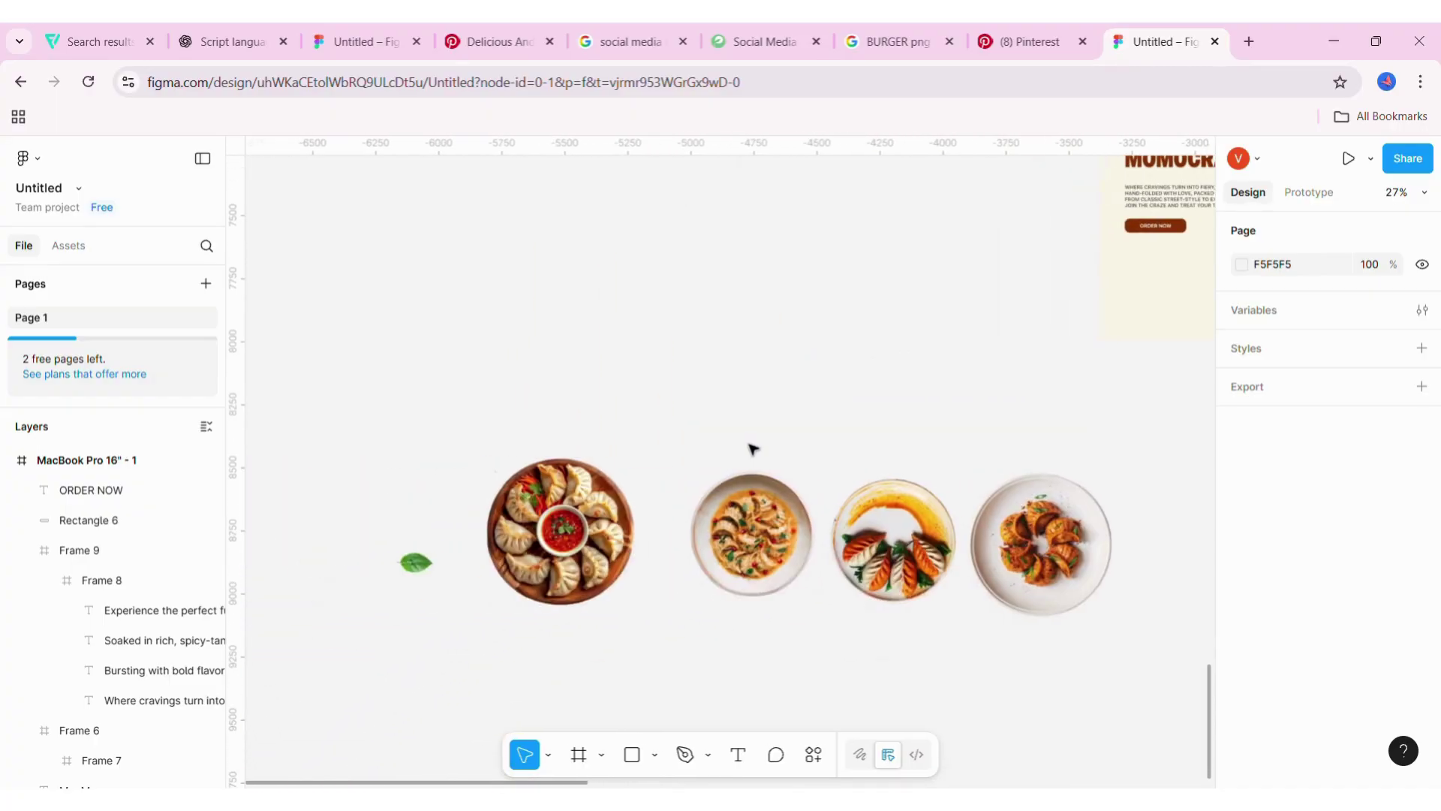
- Add a peach rectangle and set the first momo plate onto it
drag(542, 537, 593, 435)
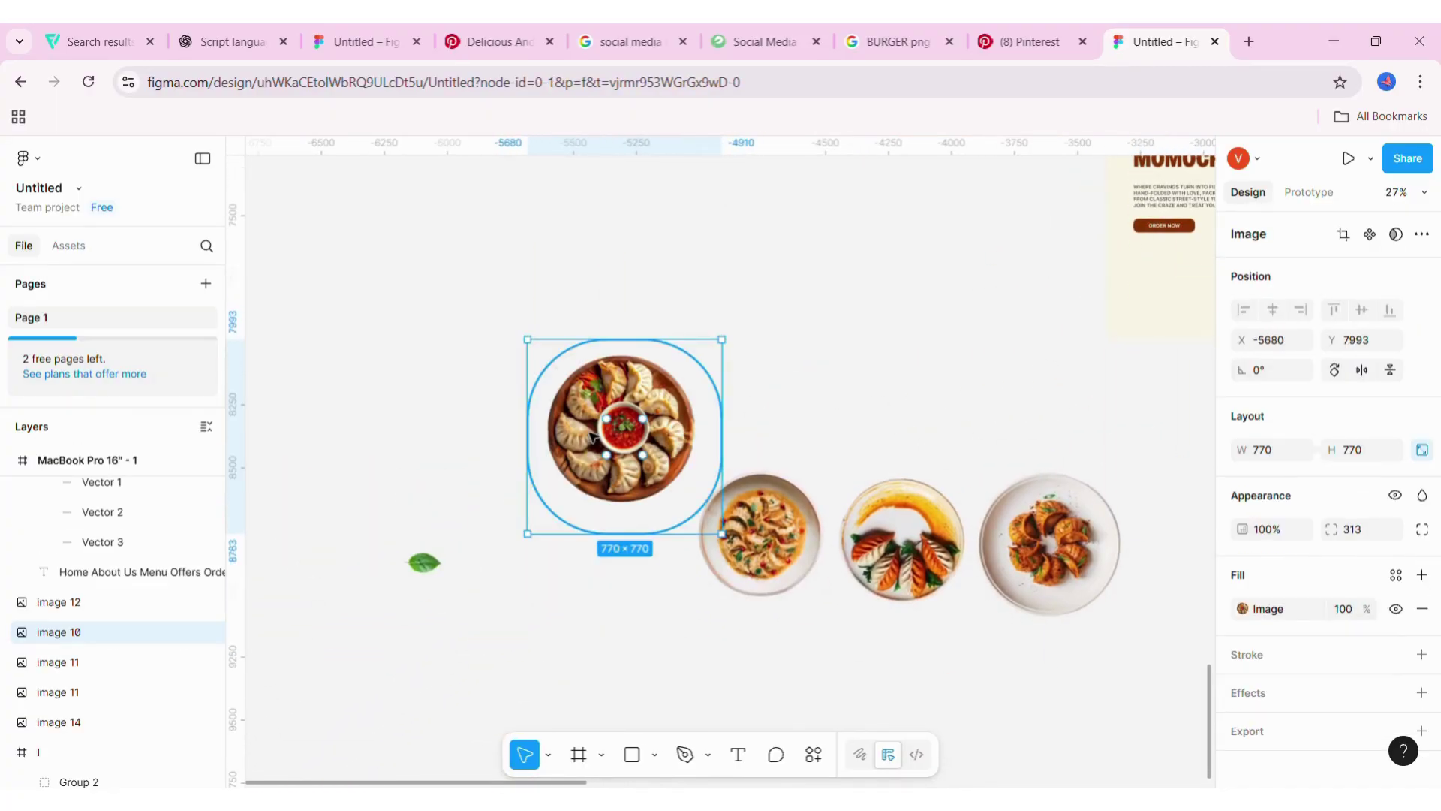
scroll(875, 280, up, 3)
scroll(875, 280, left, 4)
ctrl+scroll(839, 245, down, 3)
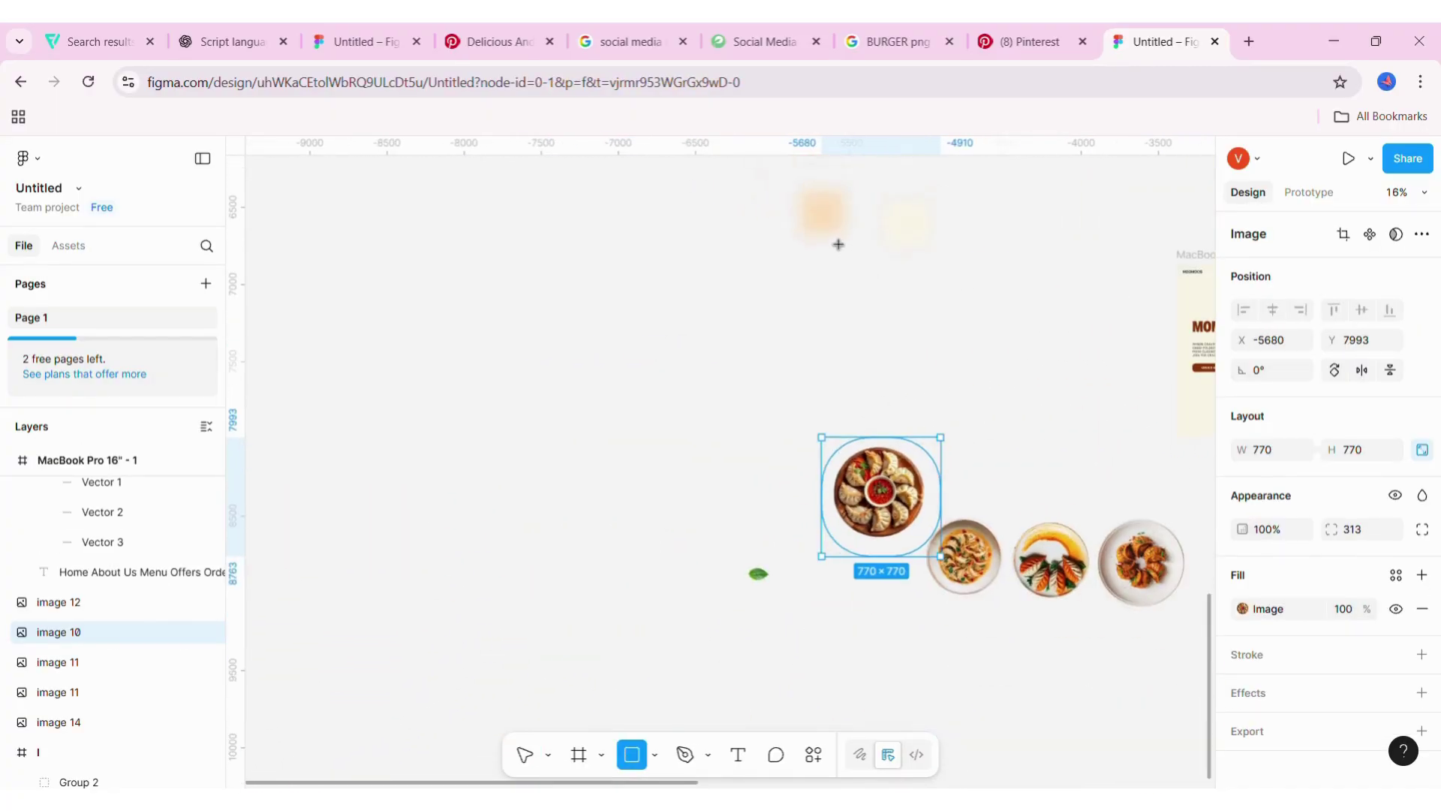
click(951, 337)
mouse_move(823, 214)
mouse_down()
mouse_move(823, 508)
mouse_move(911, 597)
mouse_up()
drag(878, 462, 858, 508)
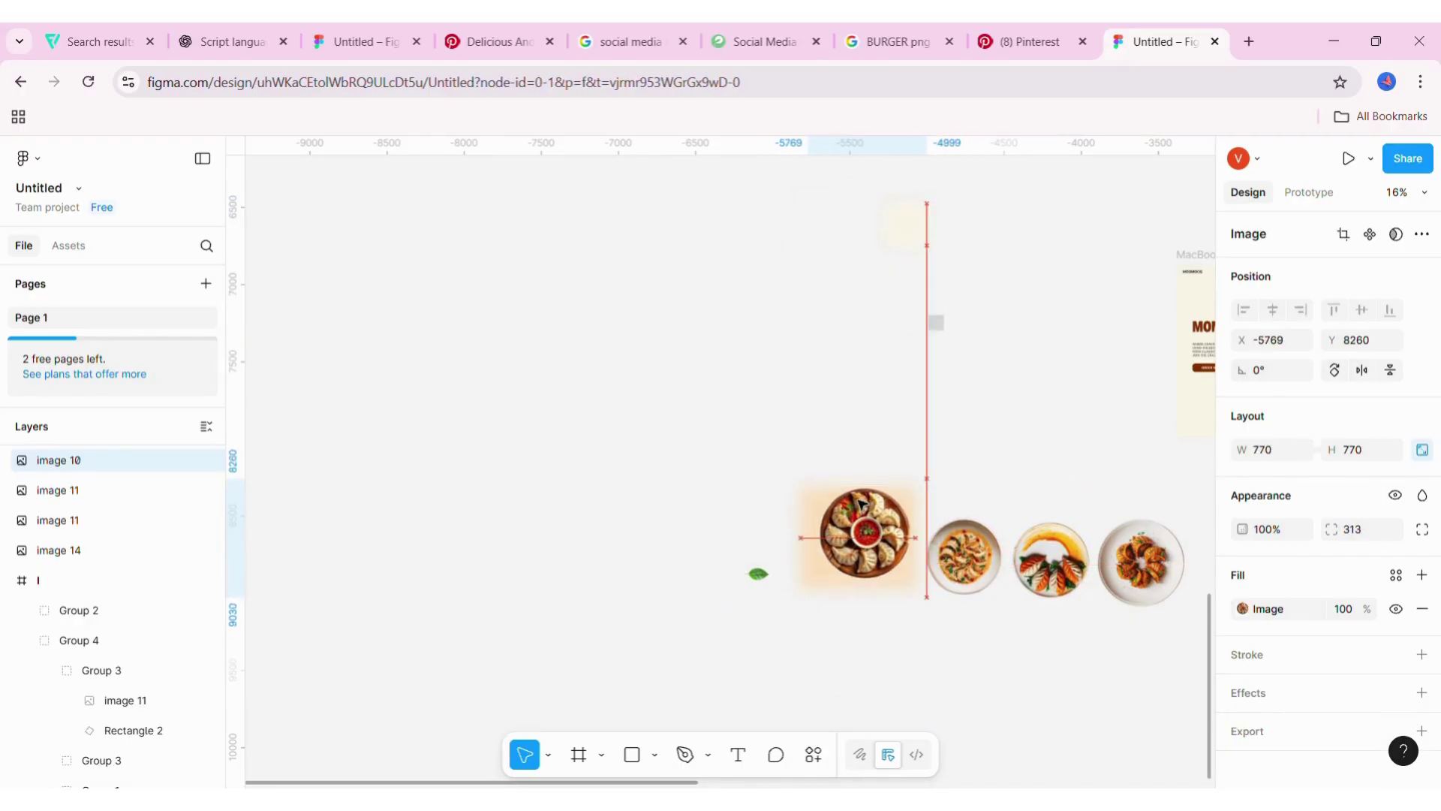
click(939, 653)
ctrl+scroll(939, 653, up, 3)
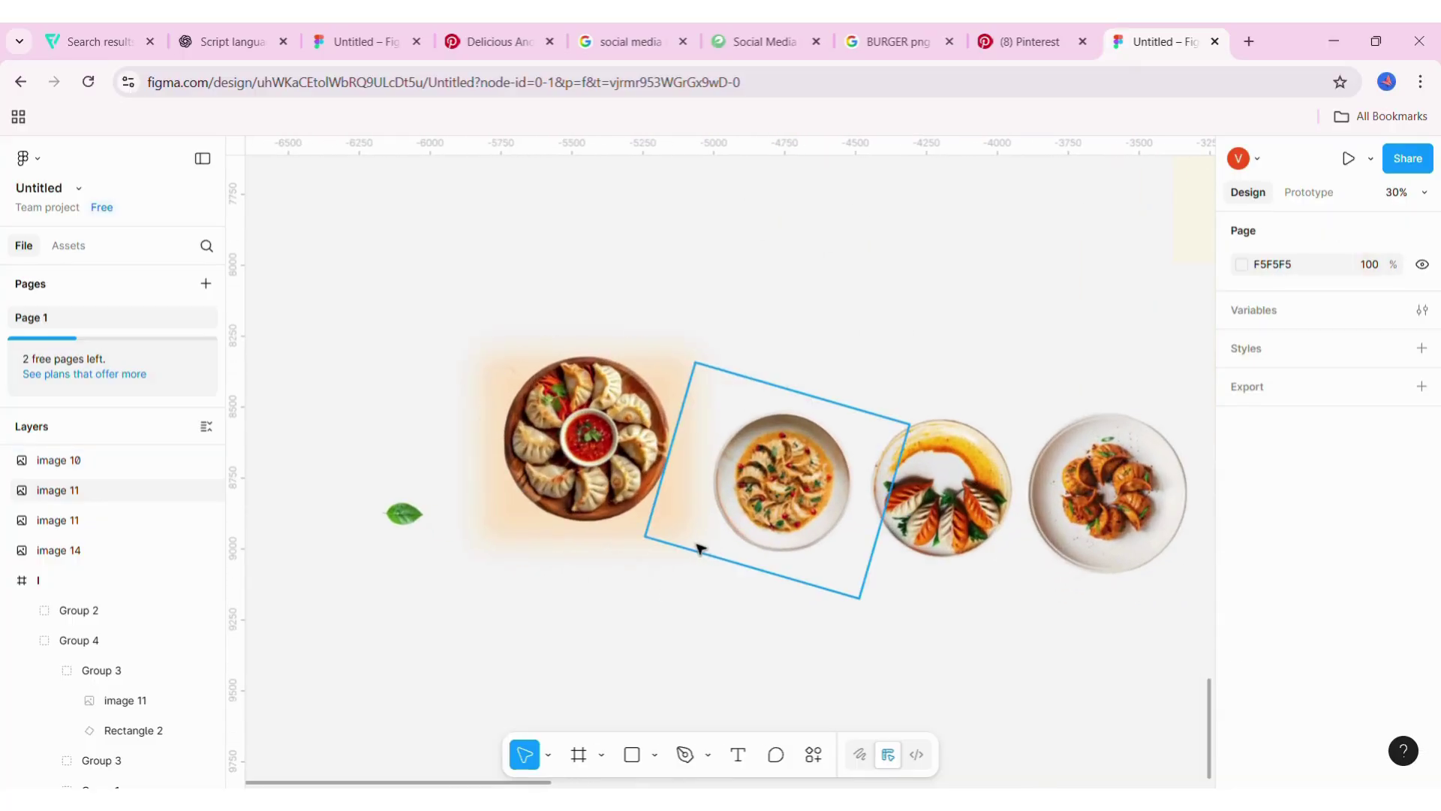
- Shrink the plate's backdrop to 615×582 and give it a layer blur
click(691, 364)
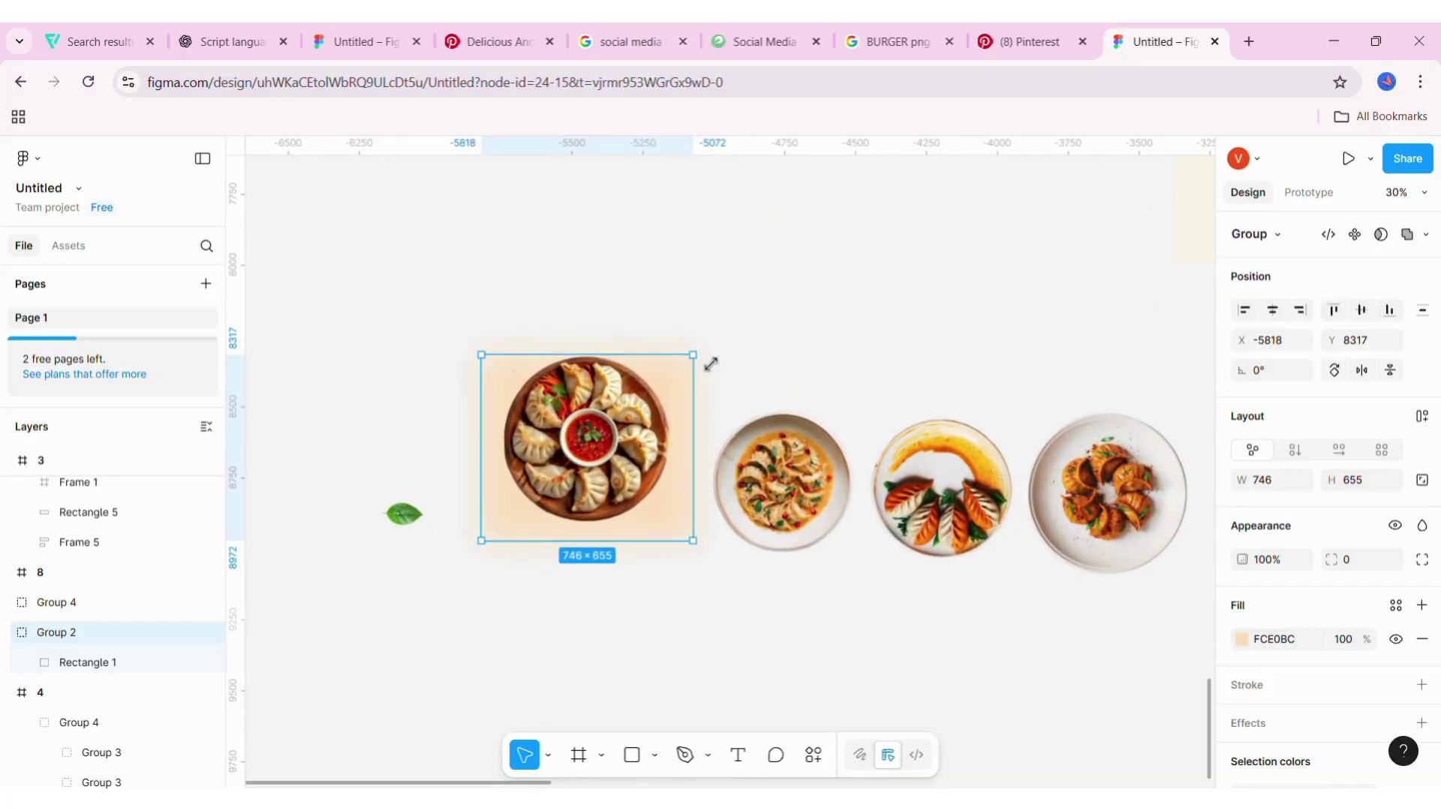
drag(711, 363, 687, 373)
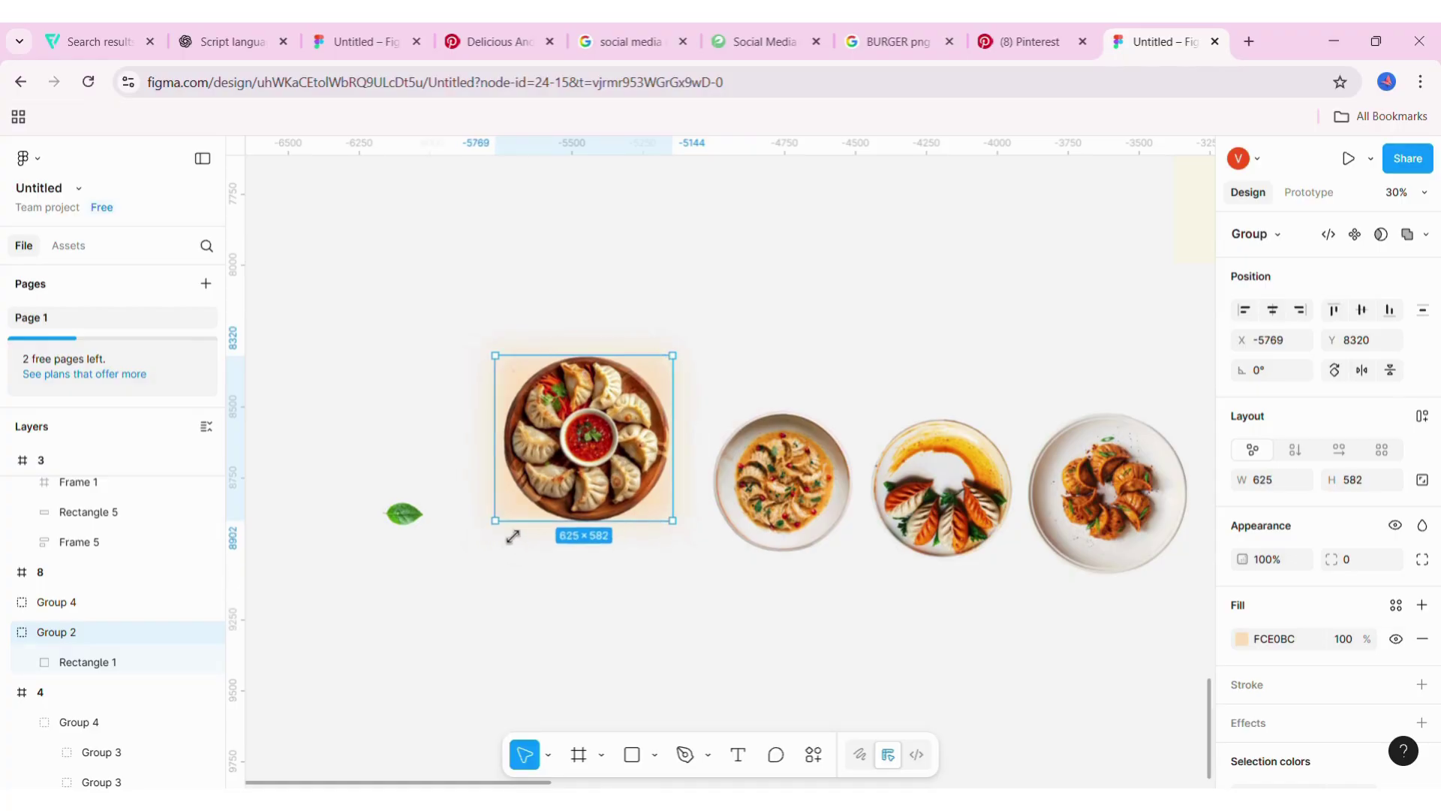
drag(493, 552, 511, 532)
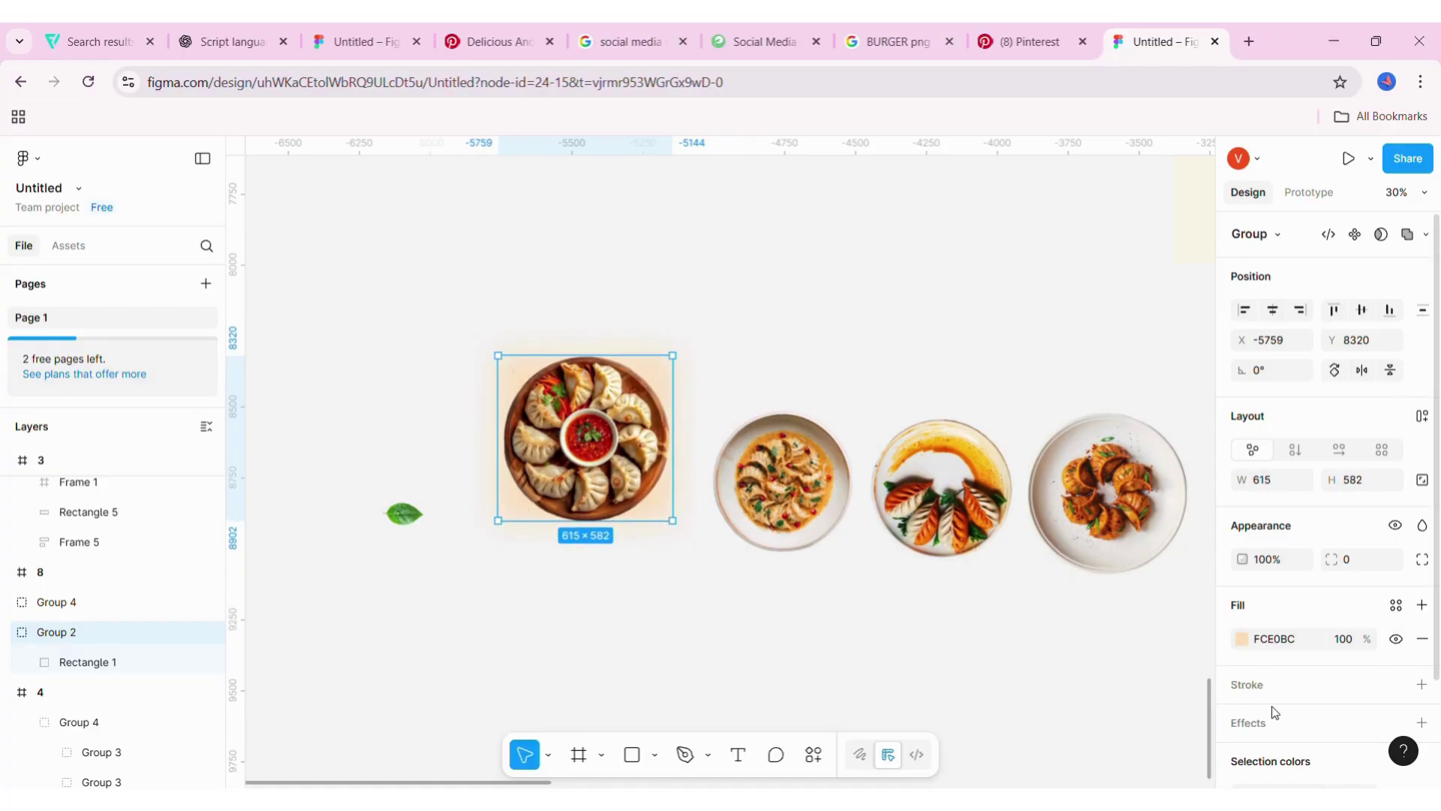
scroll(1274, 712, down, 3)
click(1263, 607)
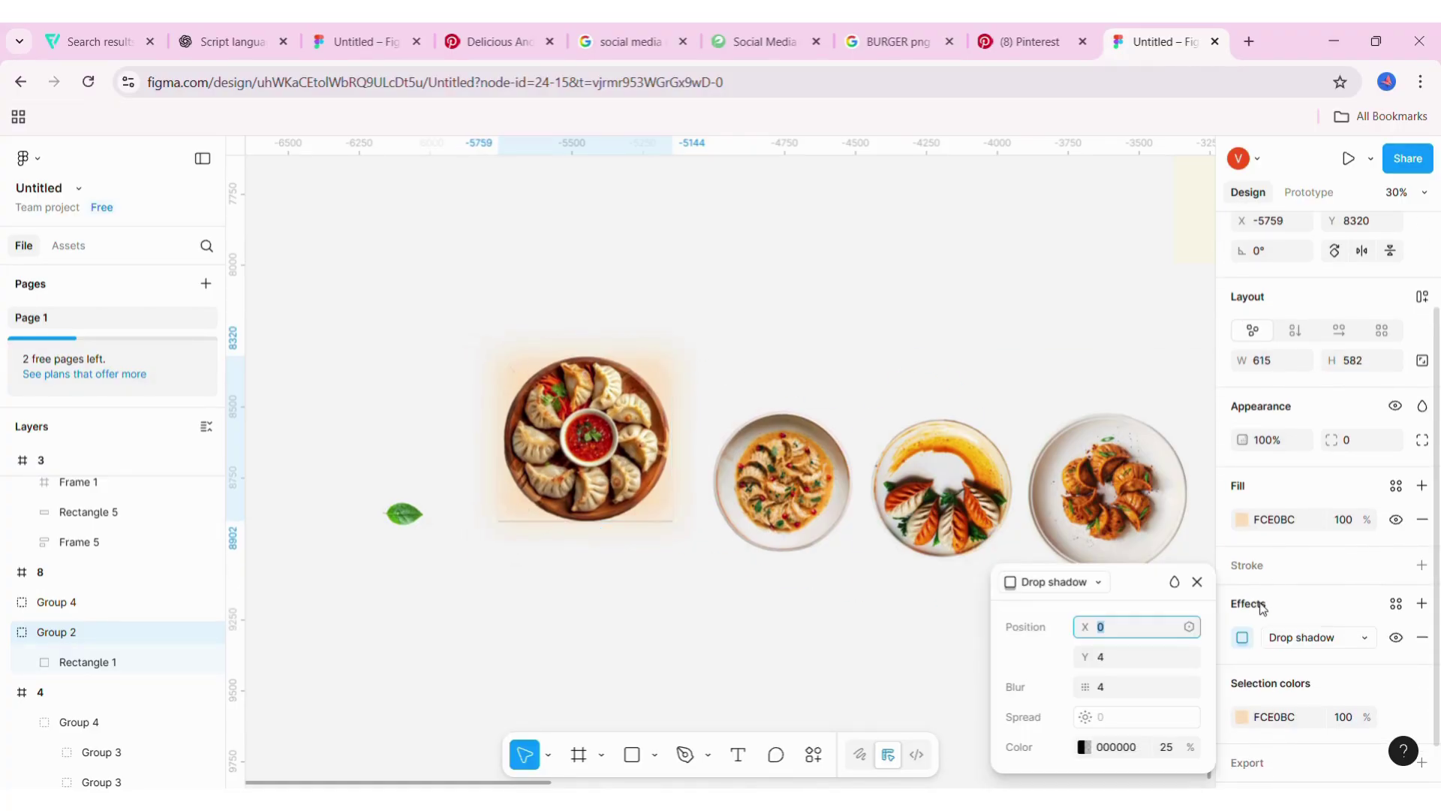
click(1331, 639)
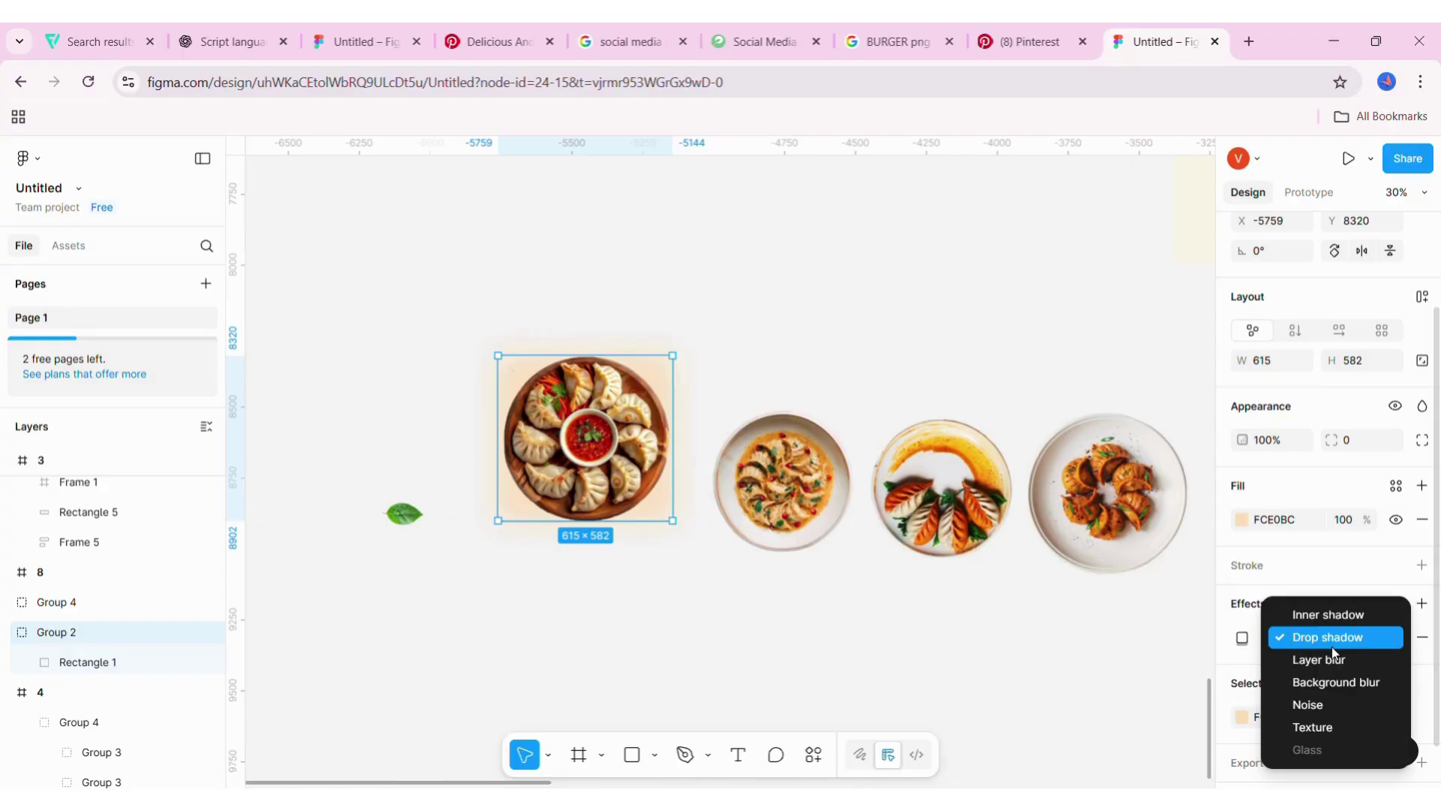
click(1323, 659)
click(743, 629)
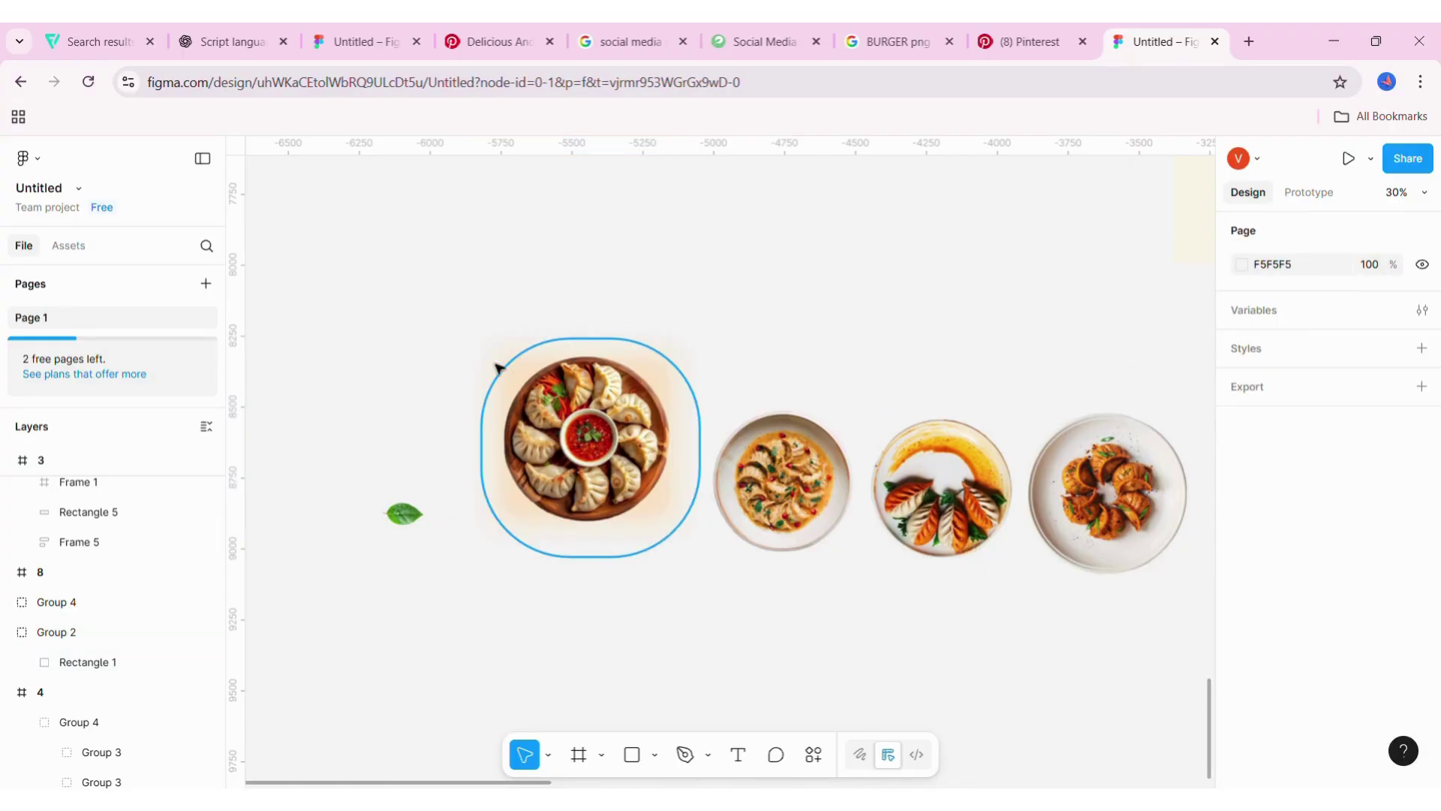
- Group the momo plate together with its blurred backdrop
drag(448, 334, 601, 688)
drag(408, 277, 563, 461)
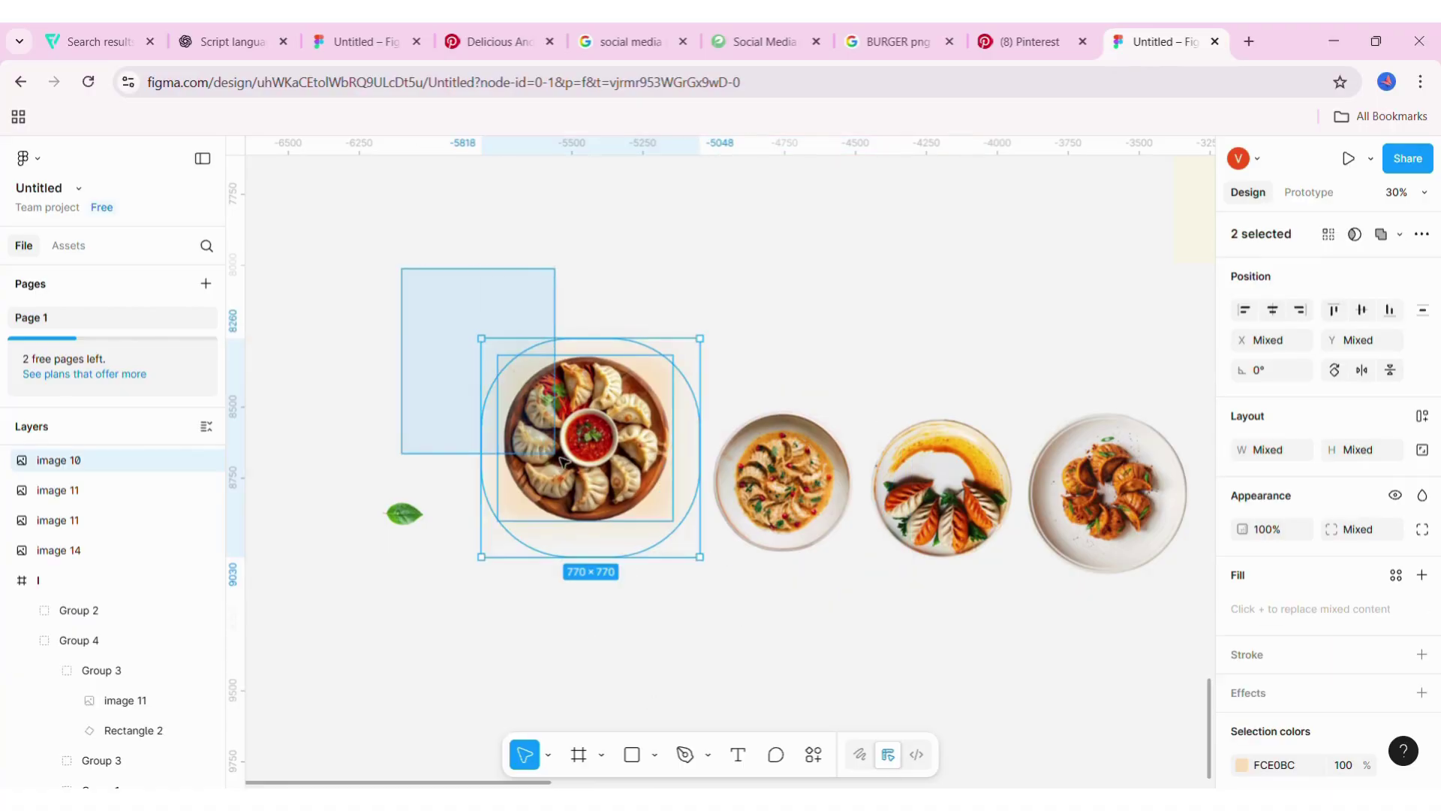
right_click(559, 460)
click(638, 414)
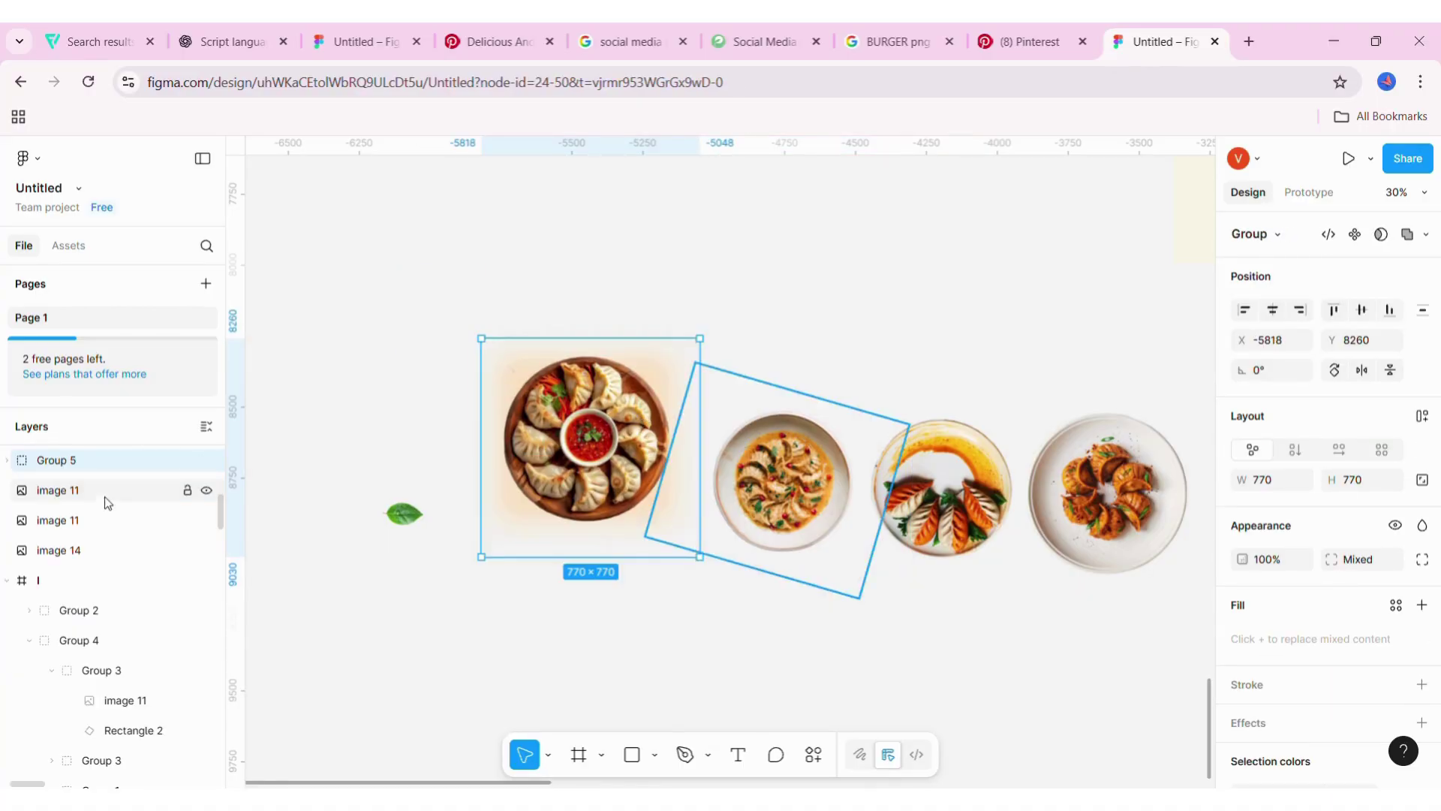
click(660, 282)
scroll(590, 418, down, 3)
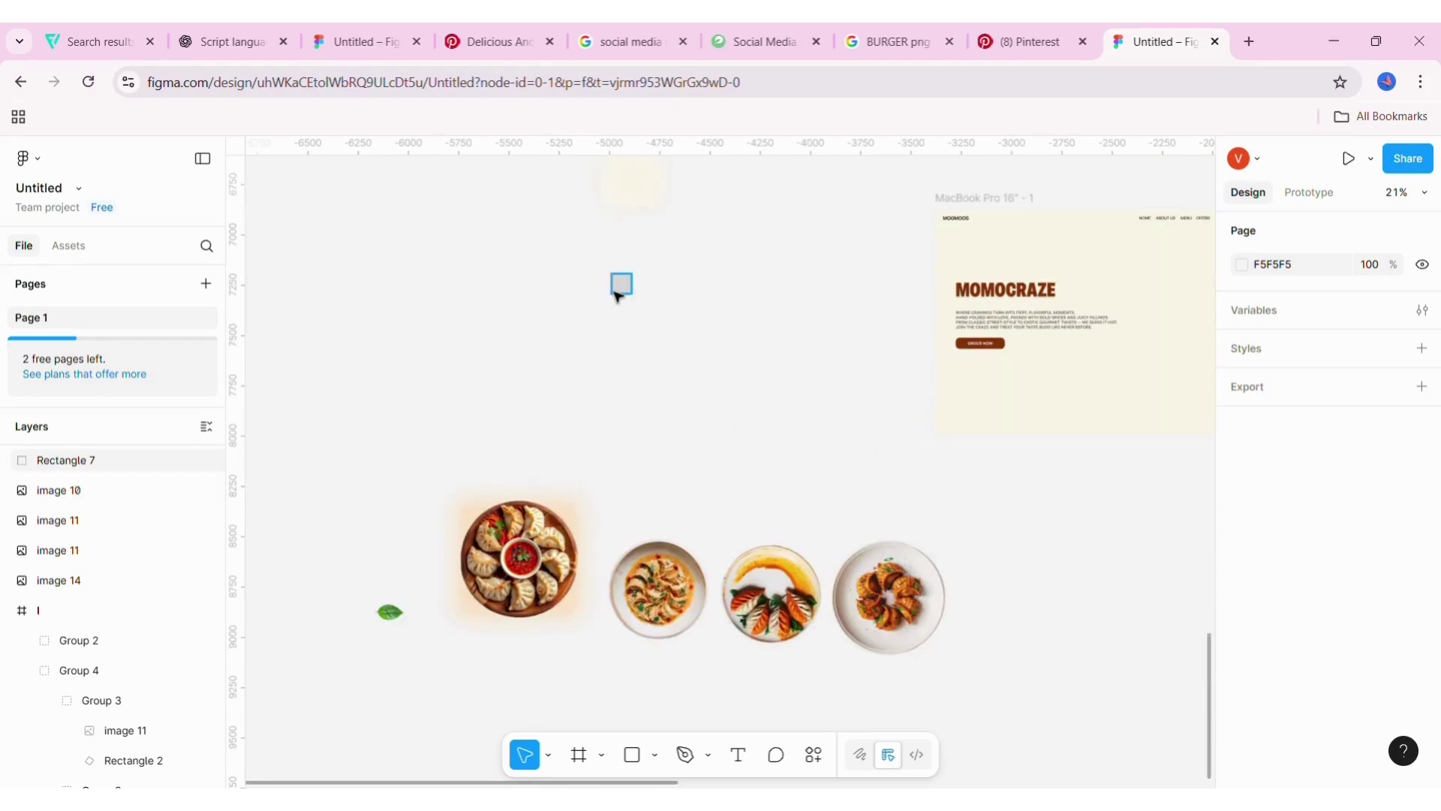
- Move the small grey square near the plates and add a layer blur to it
mouse_move(621, 291)
mouse_down()
mouse_move(644, 406)
mouse_move(723, 459)
mouse_move(713, 449)
mouse_up()
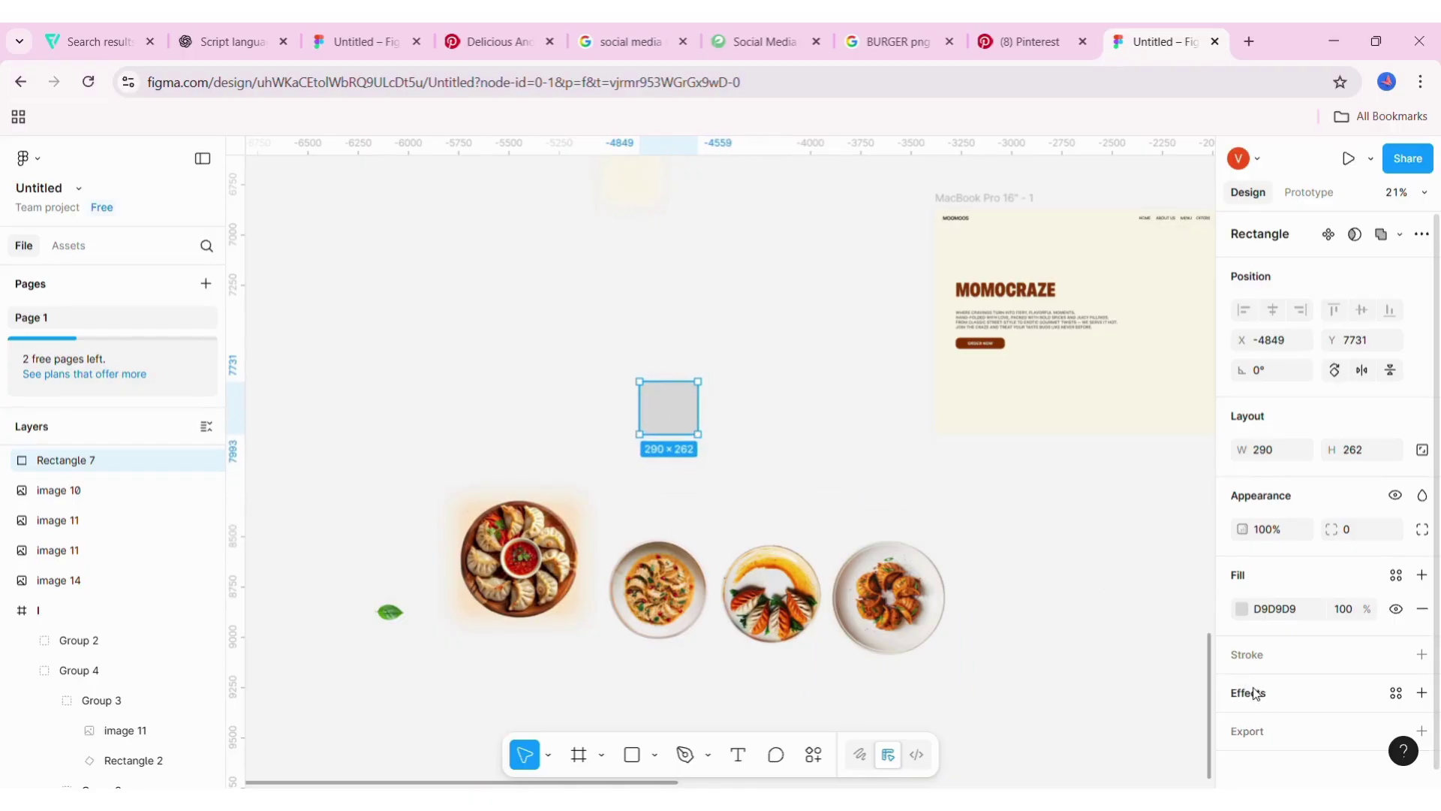
click(1422, 692)
click(1306, 727)
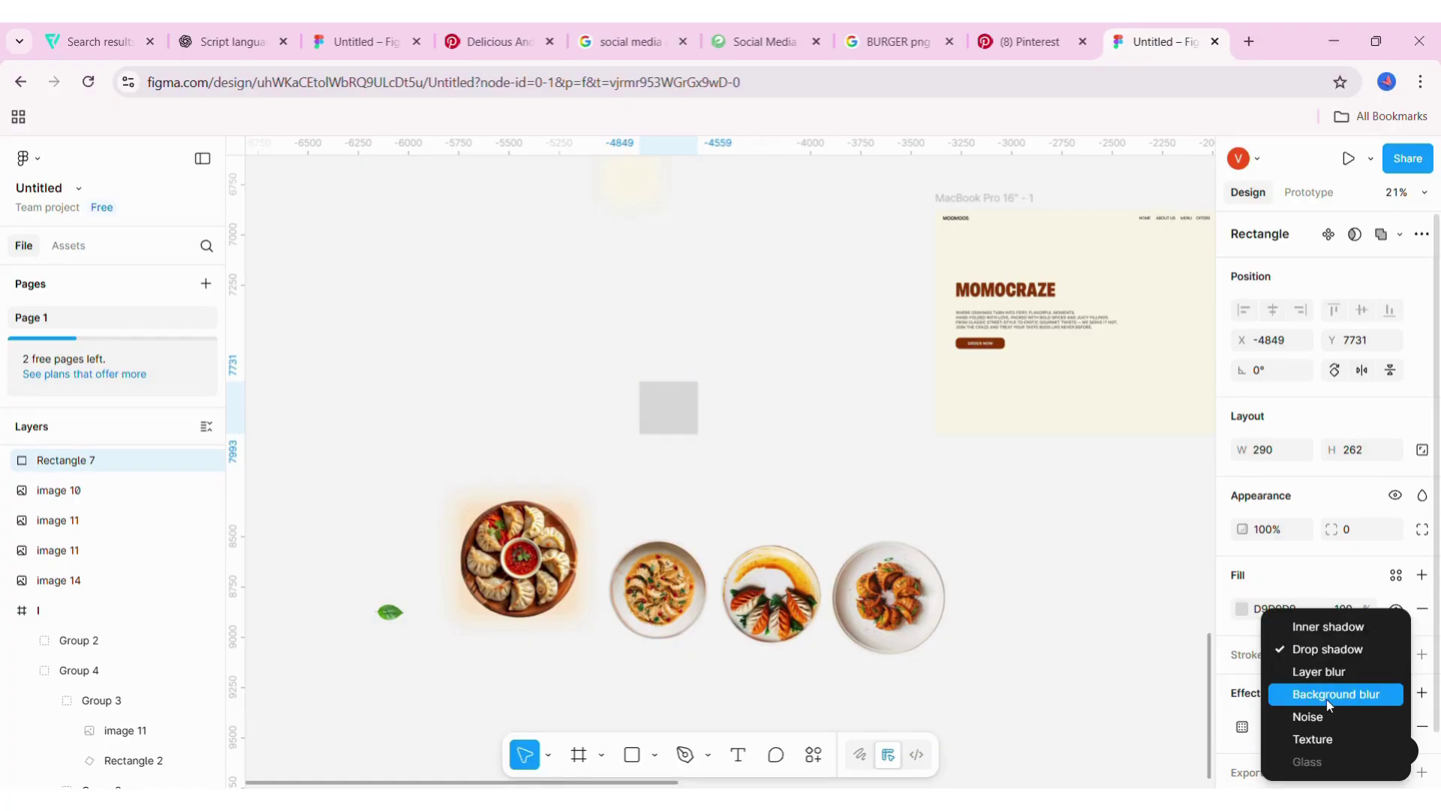
click(1324, 671)
click(1242, 727)
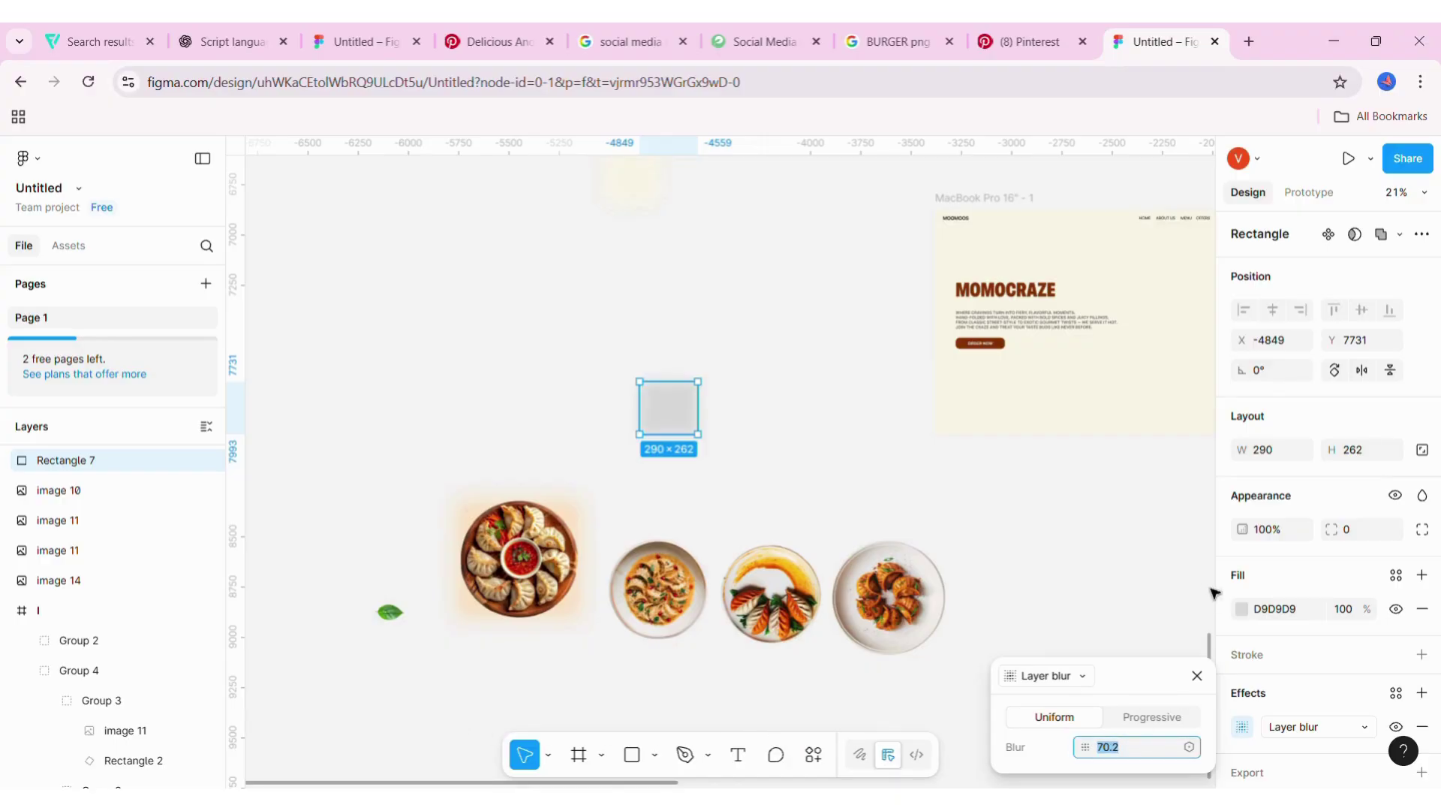
click(1243, 608)
- Fill the square peach FCDDB7, enlarge it to 402×393, and raise its blur to 133.8
click(1243, 608)
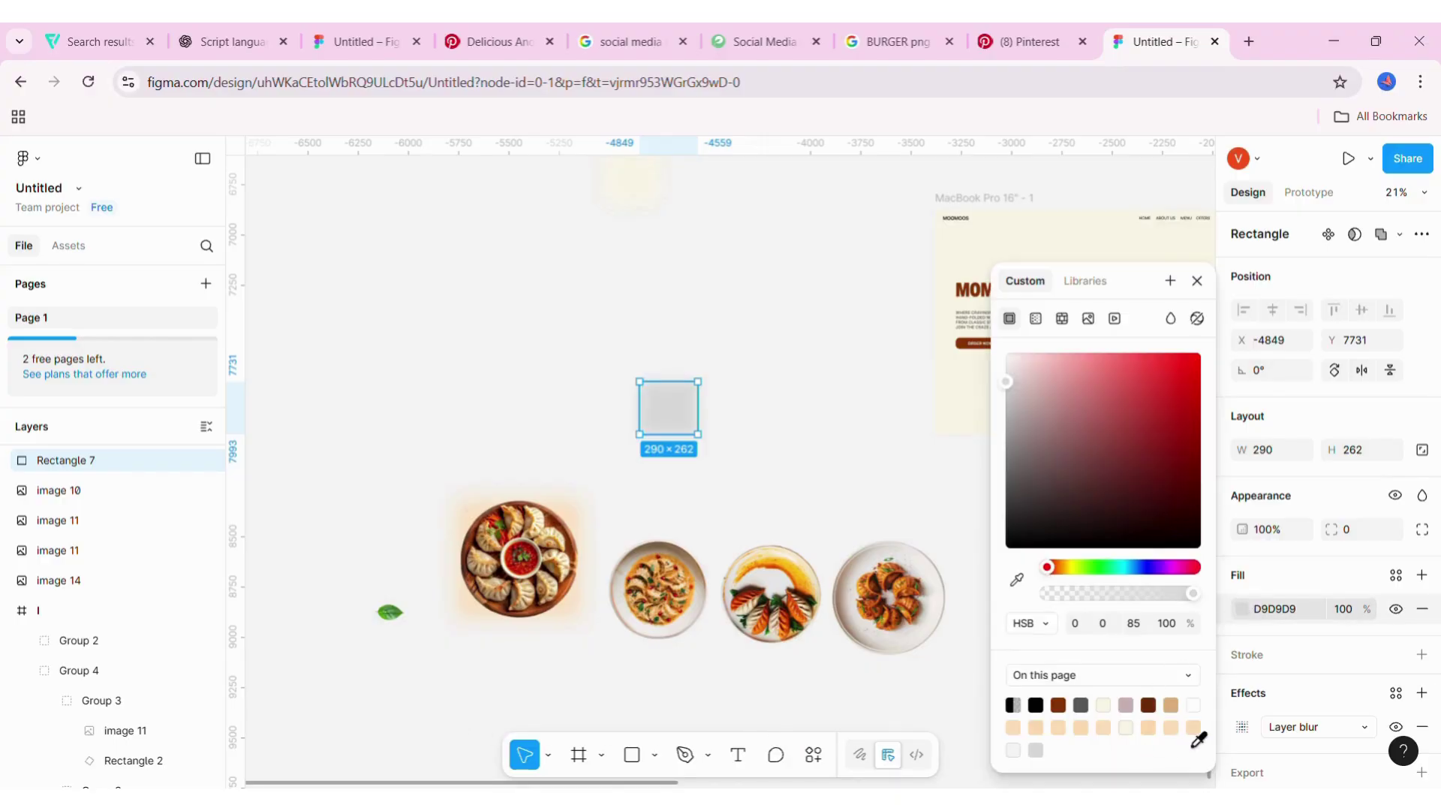
click(1183, 741)
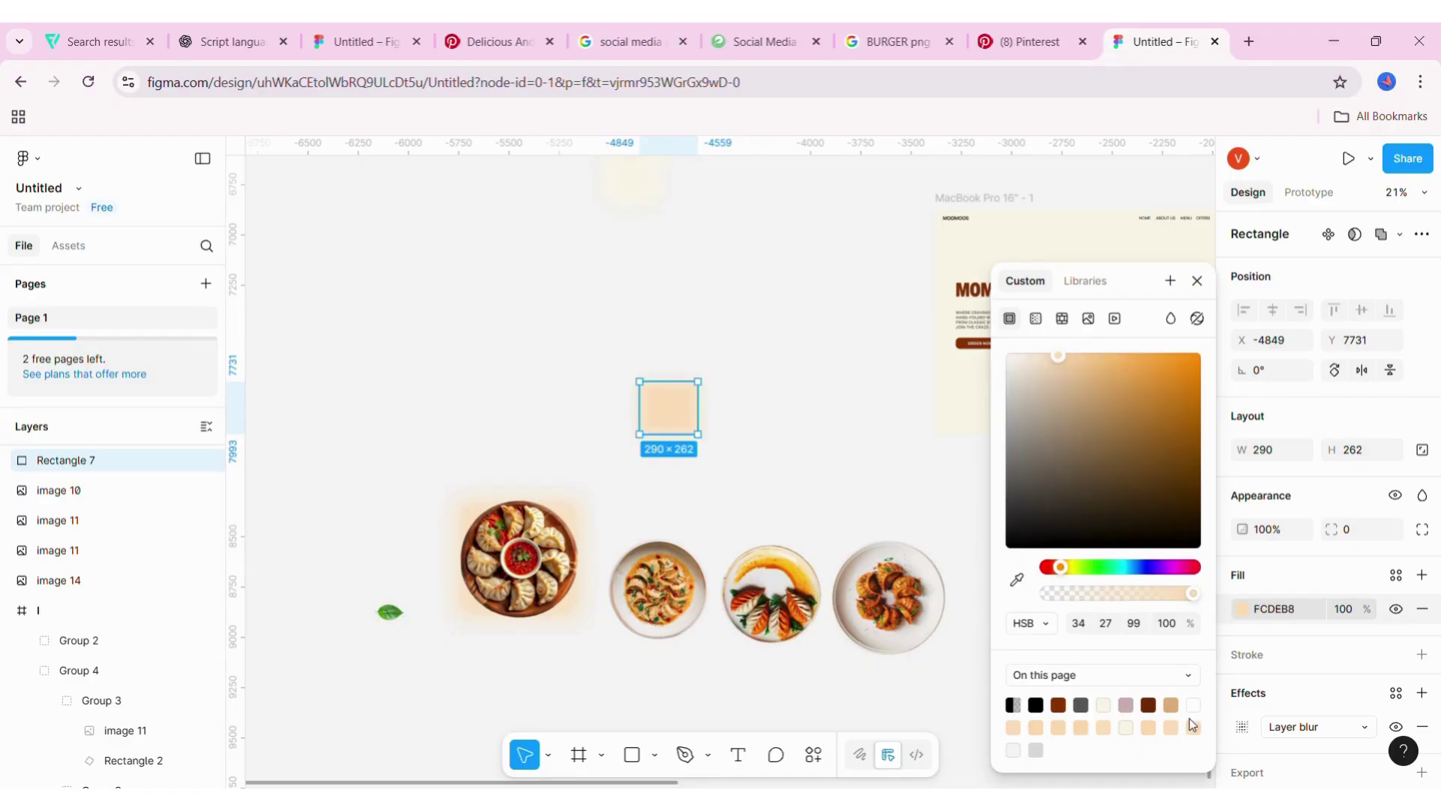
drag(716, 448, 739, 474)
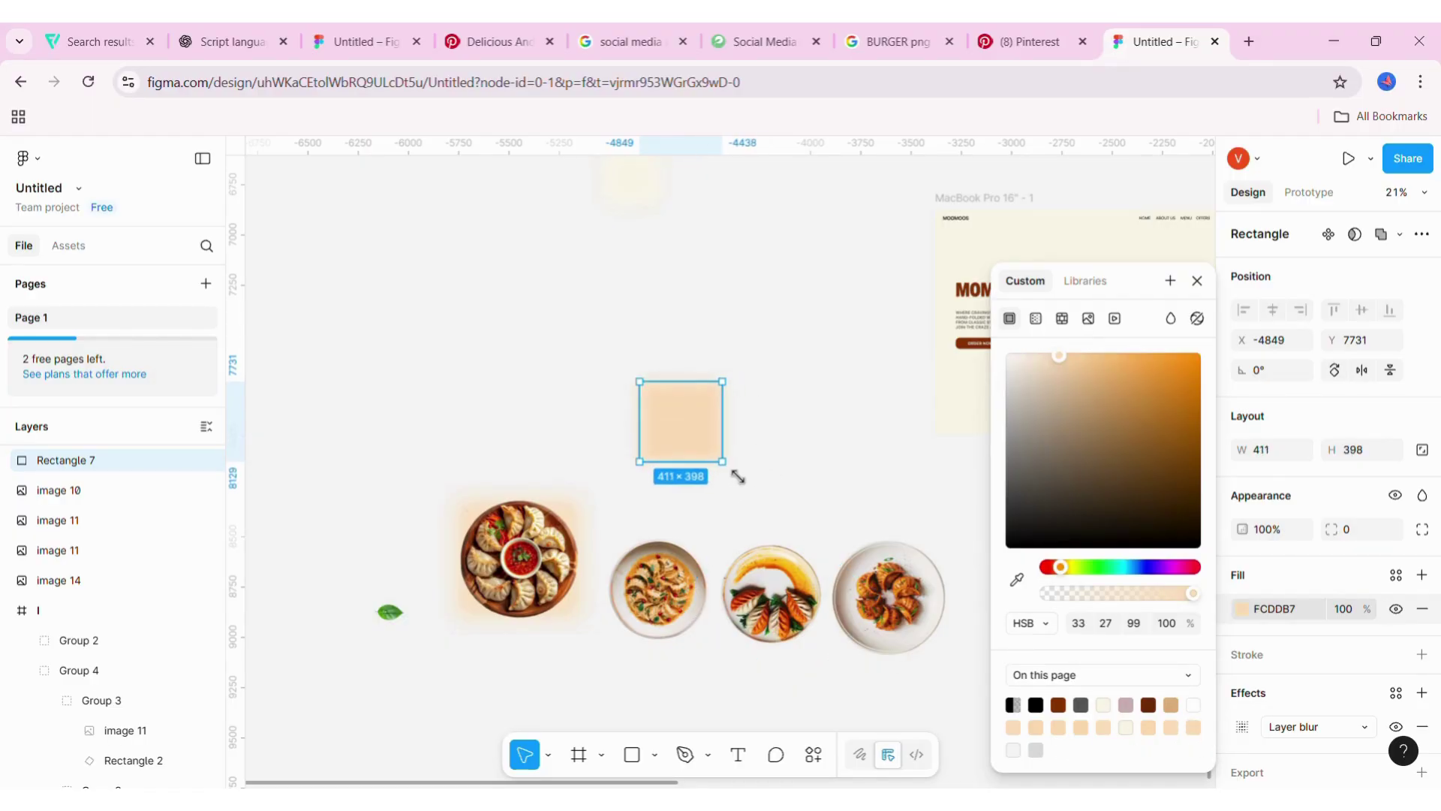
click(753, 473)
drag(685, 572, 687, 542)
click(683, 451)
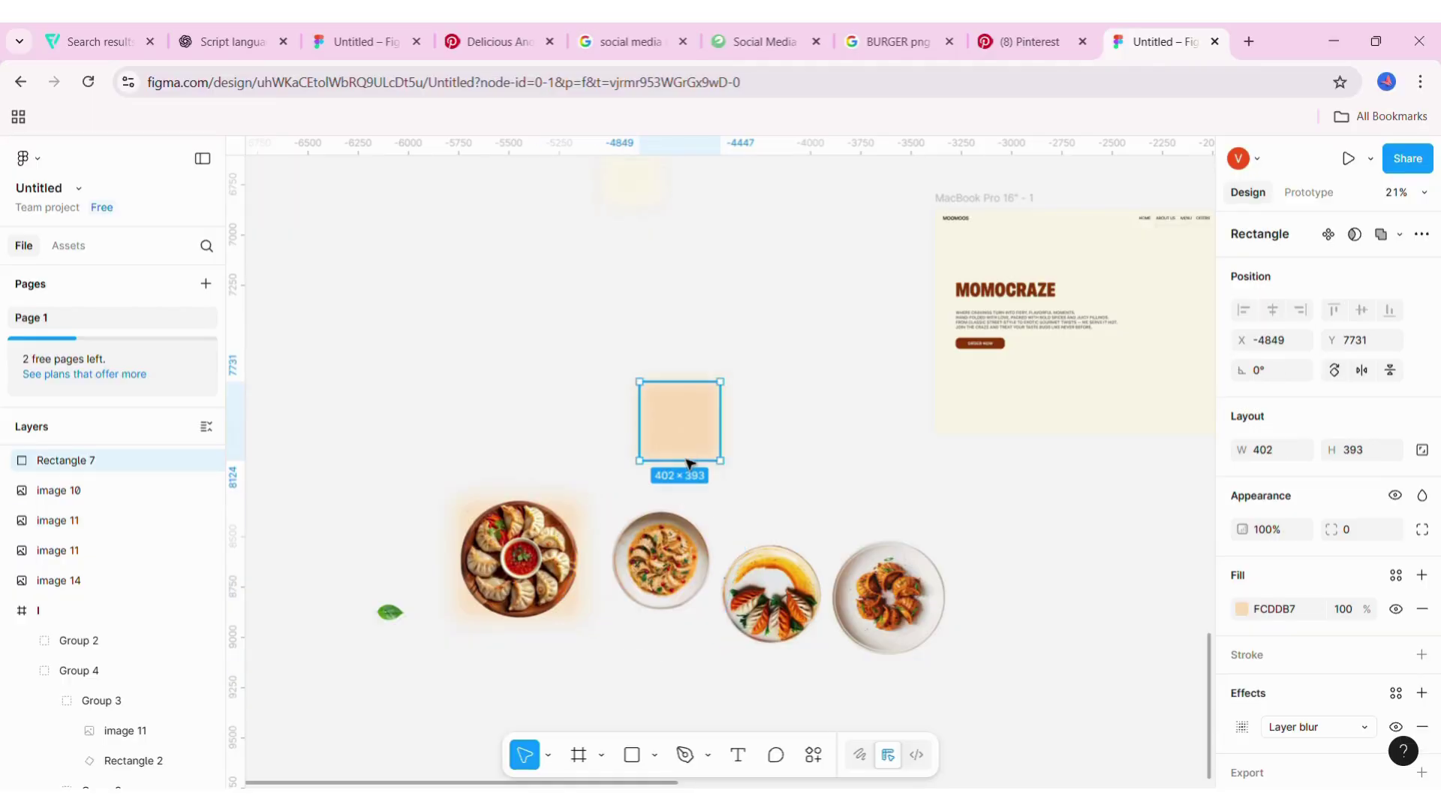
scroll(1282, 732, down, 1)
click(1242, 698)
drag(1088, 749, 1311, 759)
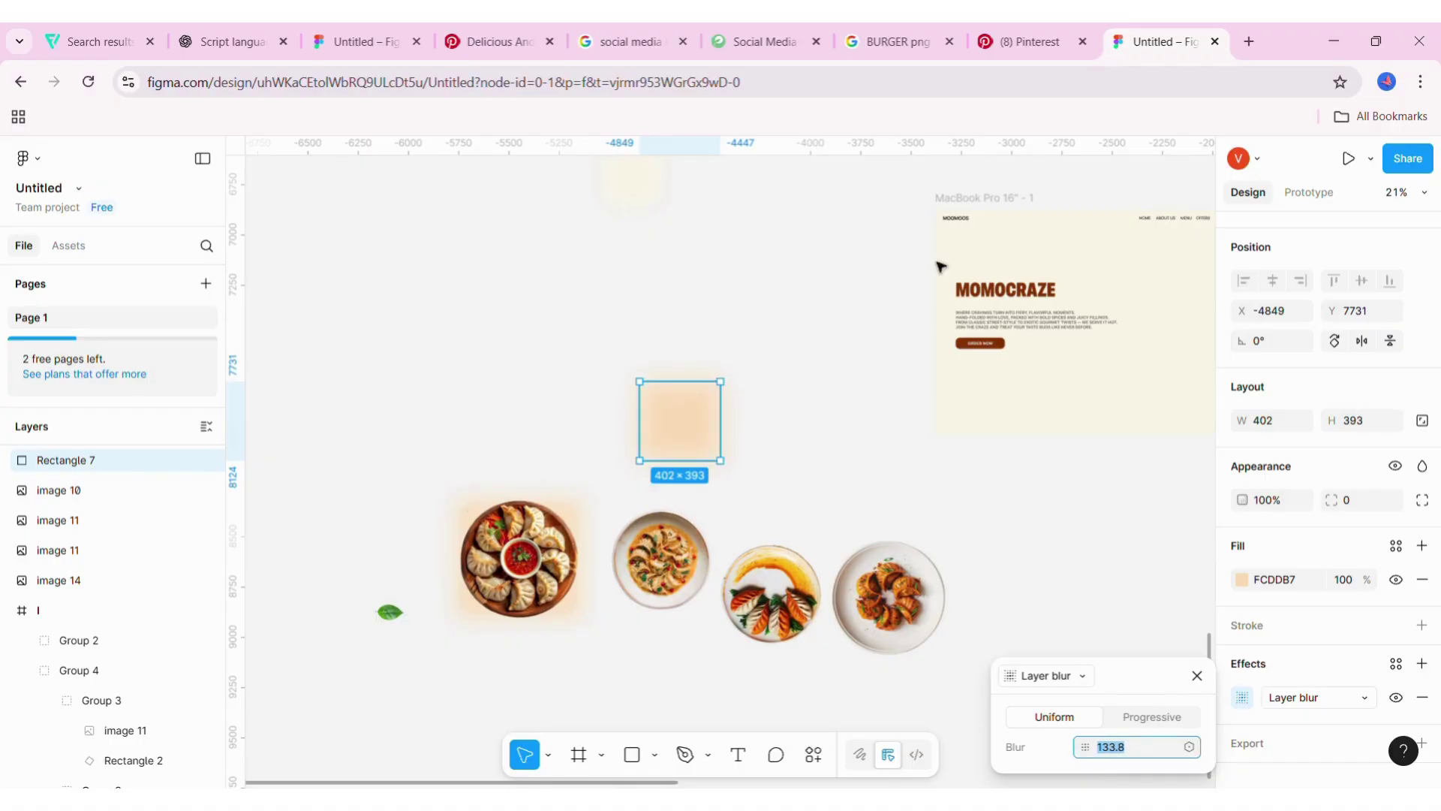
click(847, 372)
- Set the second momo plate over a peach square and duplicate the square twice to the right
drag(664, 575, 691, 452)
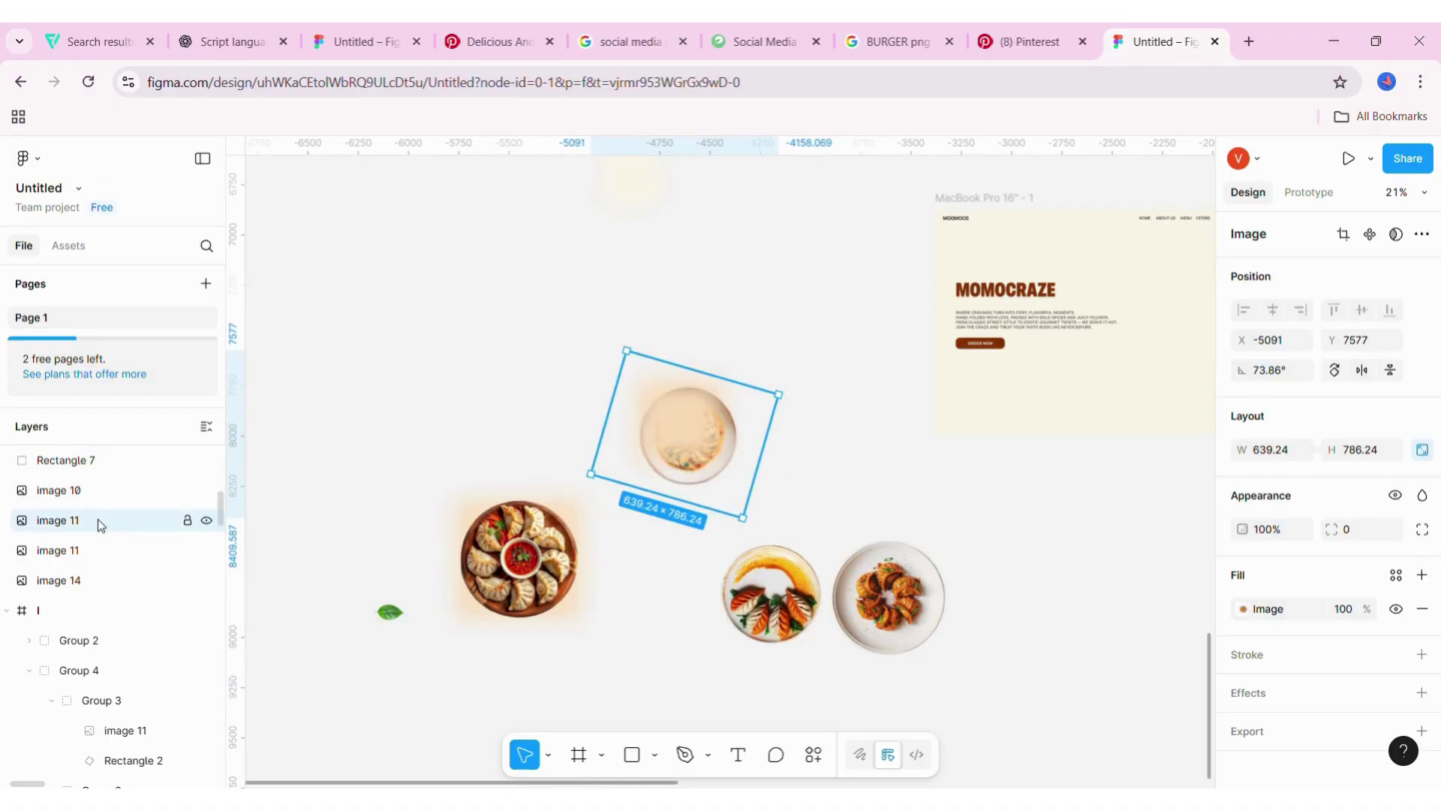
drag(100, 521, 100, 470)
mouse_move(711, 464)
mouse_down()
mouse_move(722, 630)
mouse_move(653, 455)
mouse_up()
click(691, 460)
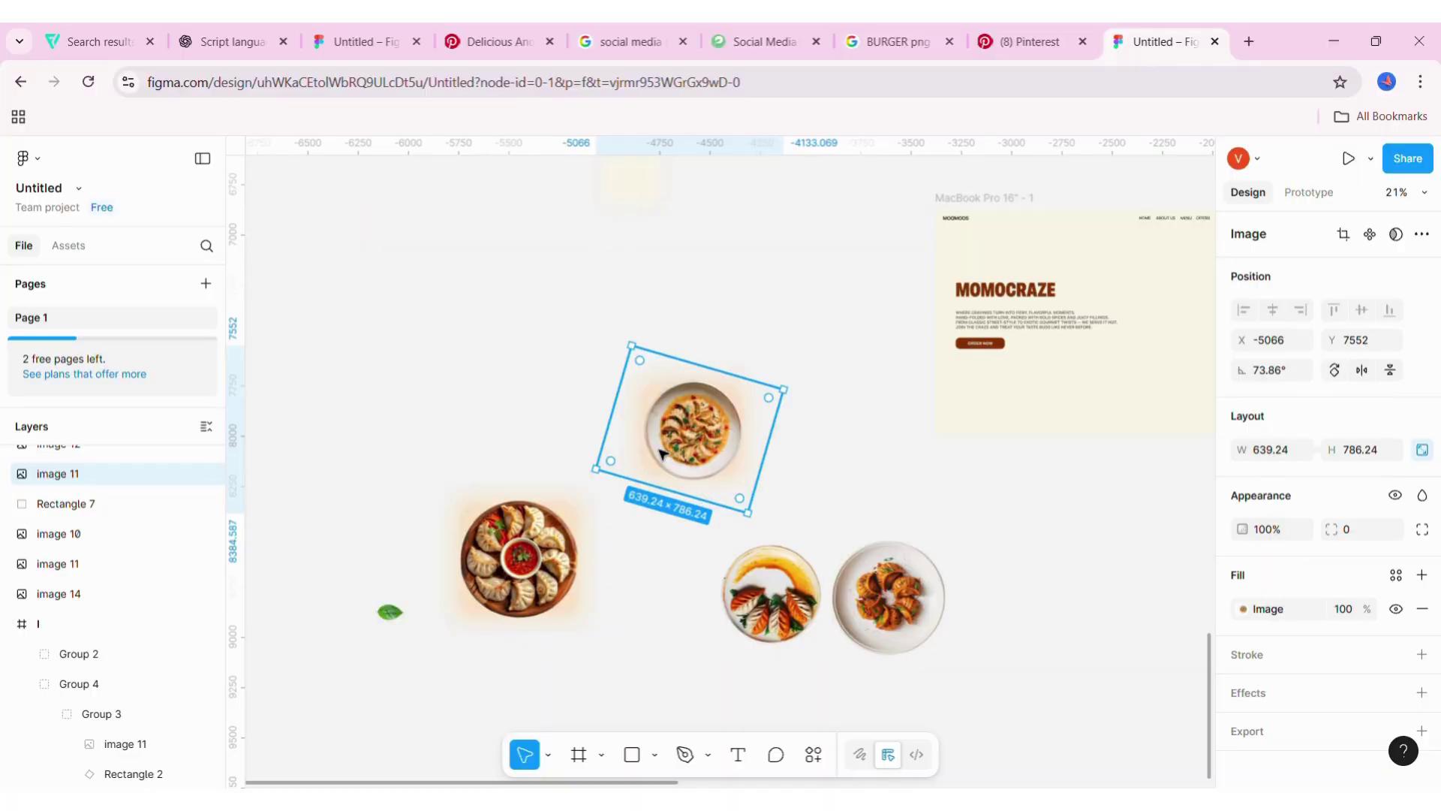
drag(661, 452, 645, 585)
click(627, 409)
mouse_move(658, 392)
mouse_down()
mouse_move(772, 420)
mouse_move(891, 415)
mouse_up()
drag(698, 559, 673, 417)
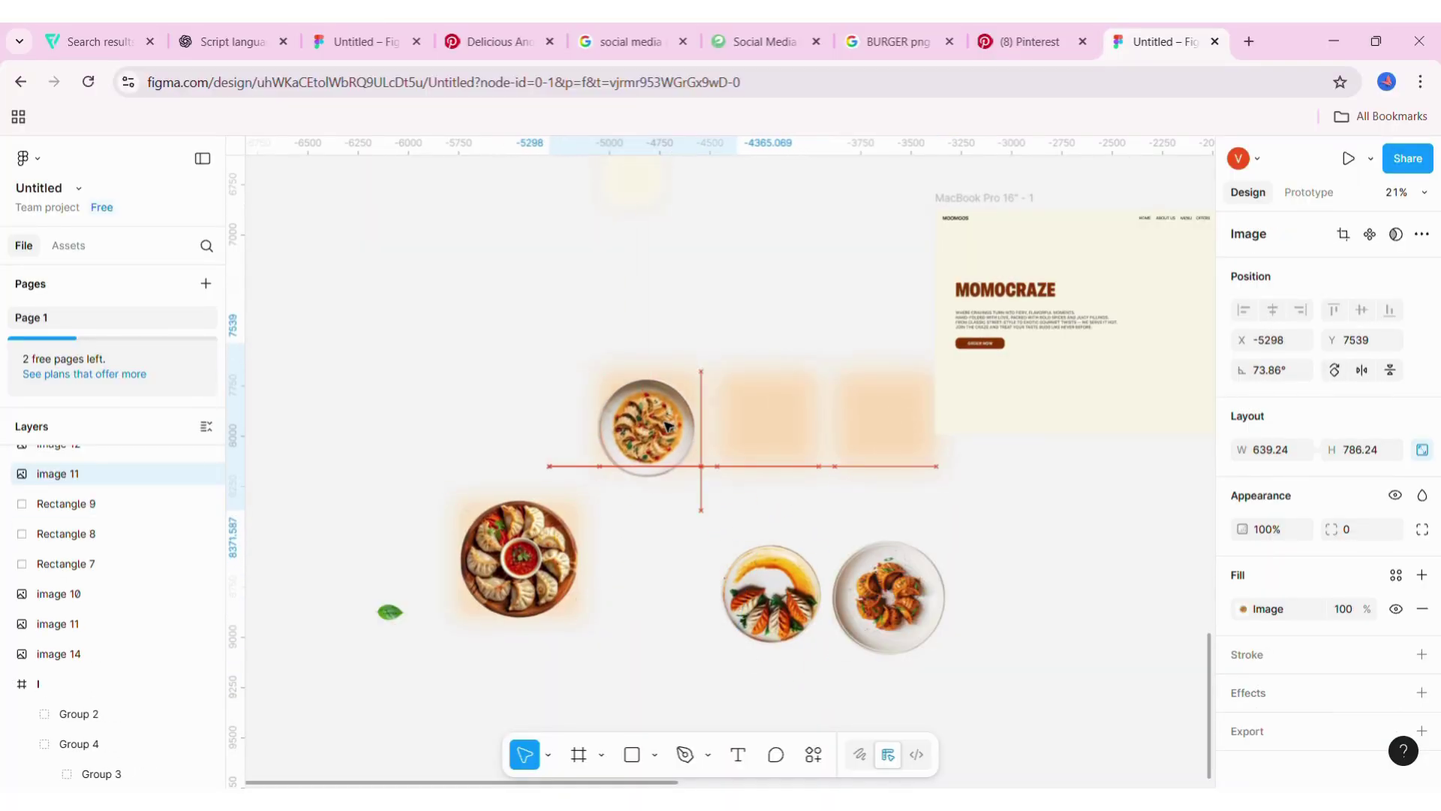
- Group the first plate with its peach square and move the third plate onto the second square
drag(534, 318, 661, 439)
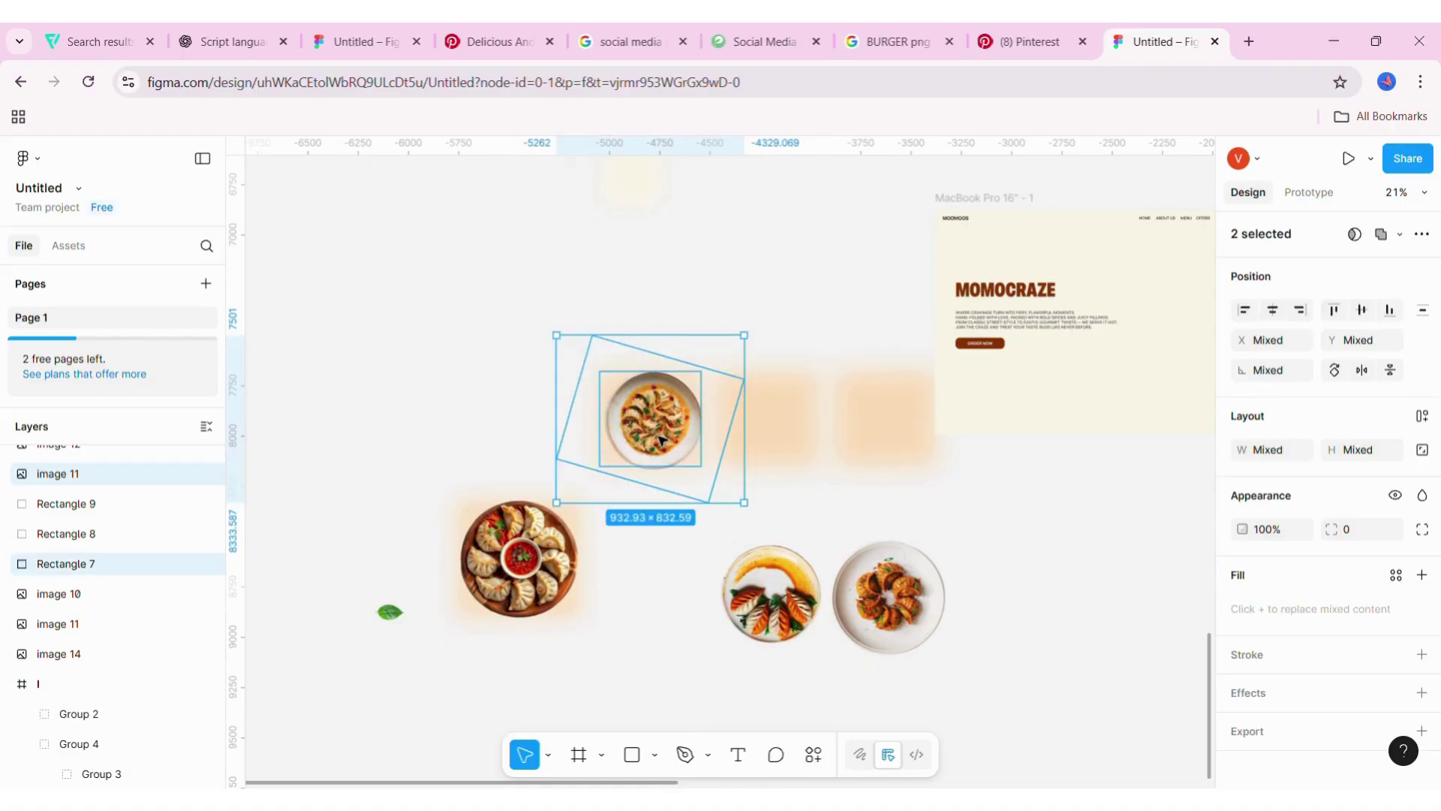
right_click(661, 439)
click(702, 403)
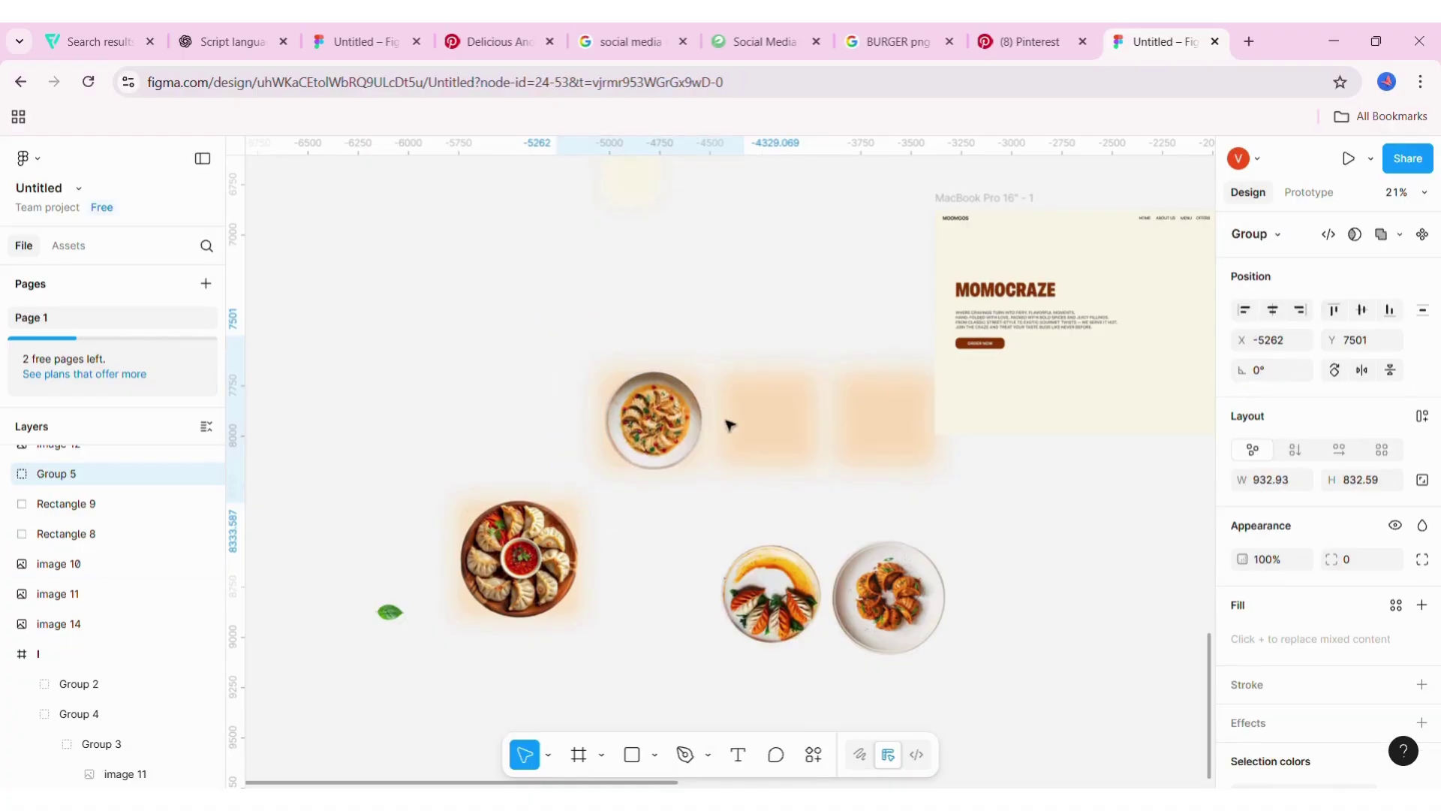
click(800, 548)
drag(800, 548, 800, 456)
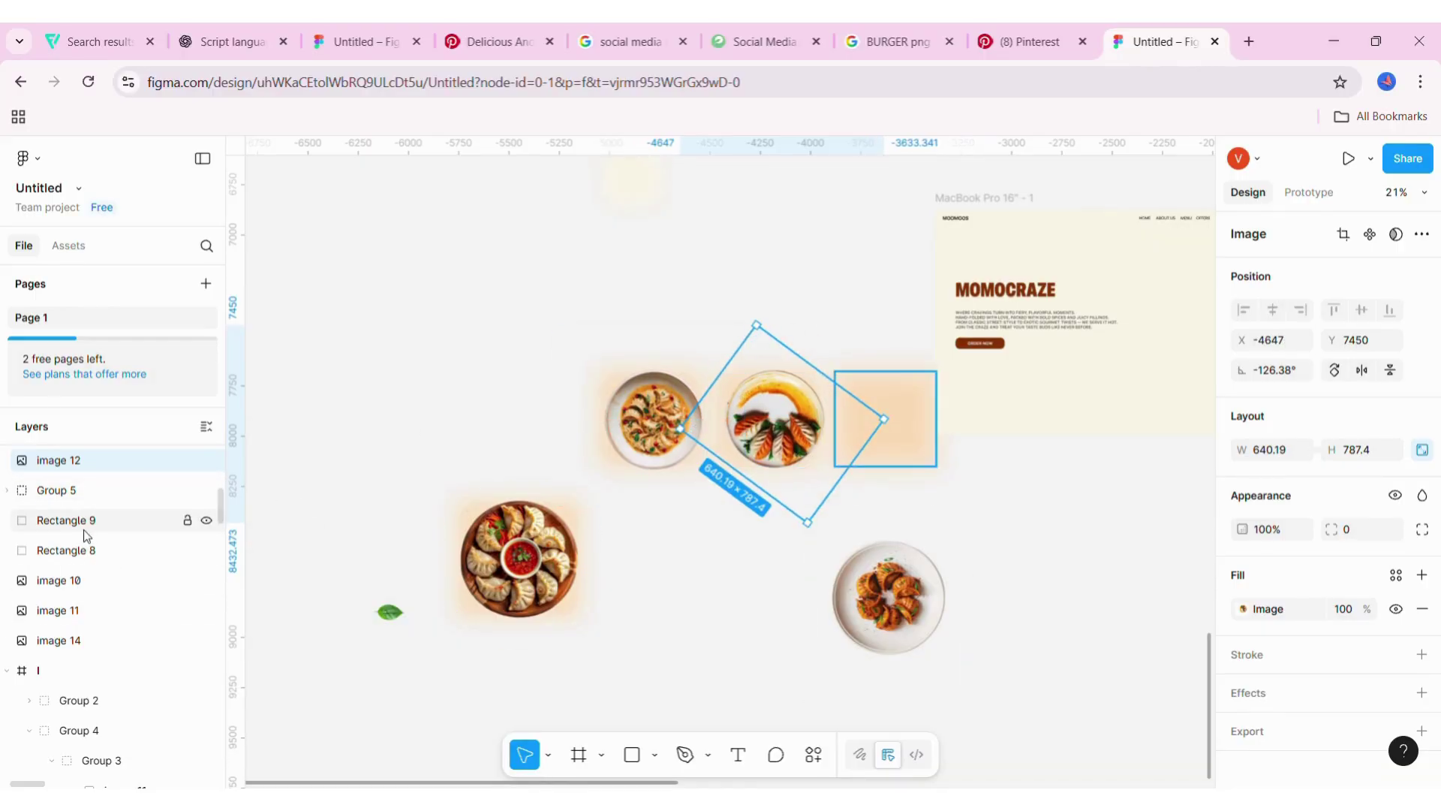
click(82, 550)
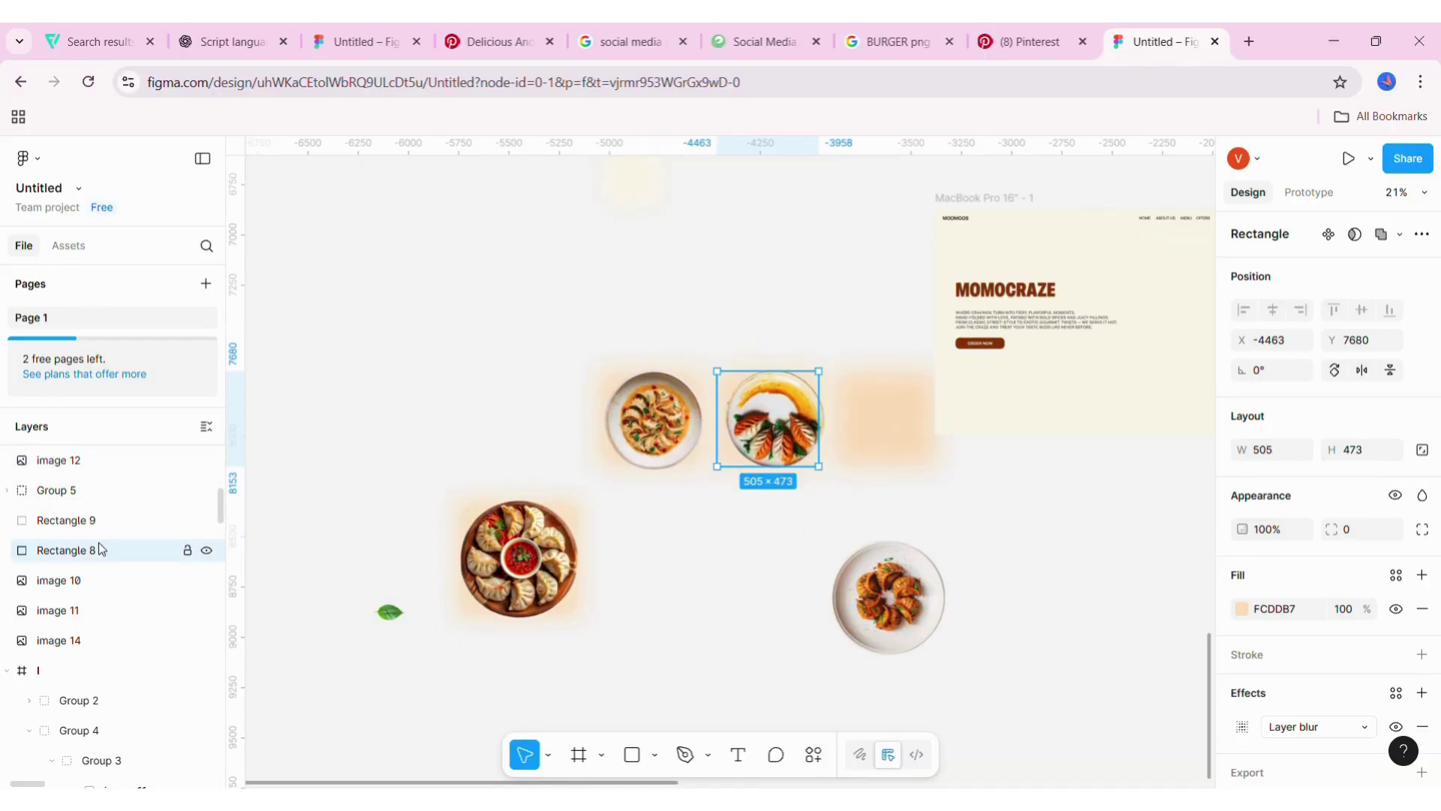
right_click(754, 433)
click(790, 404)
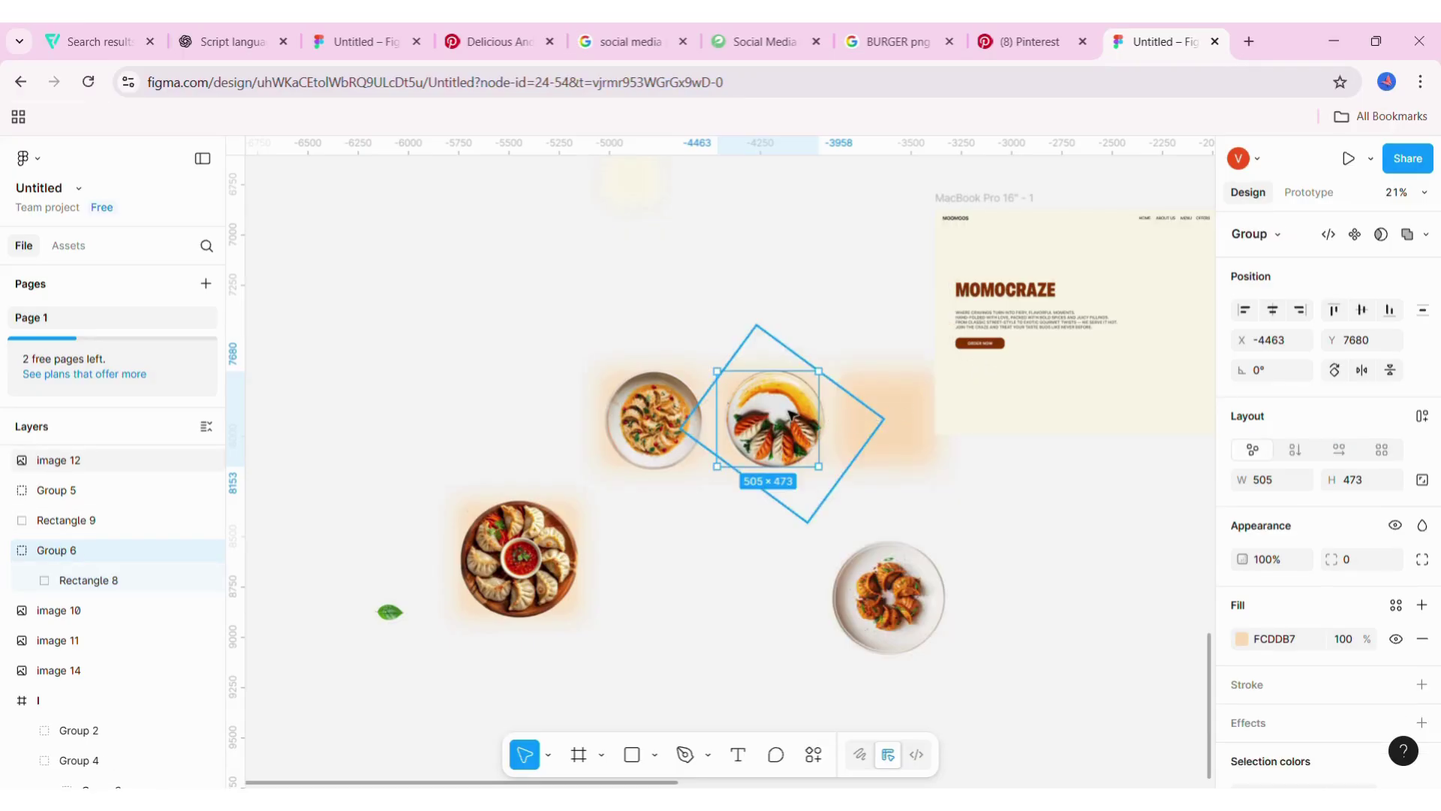
- Bring the fourth plate up beside the others and group the third plate with its backing
click(47, 639)
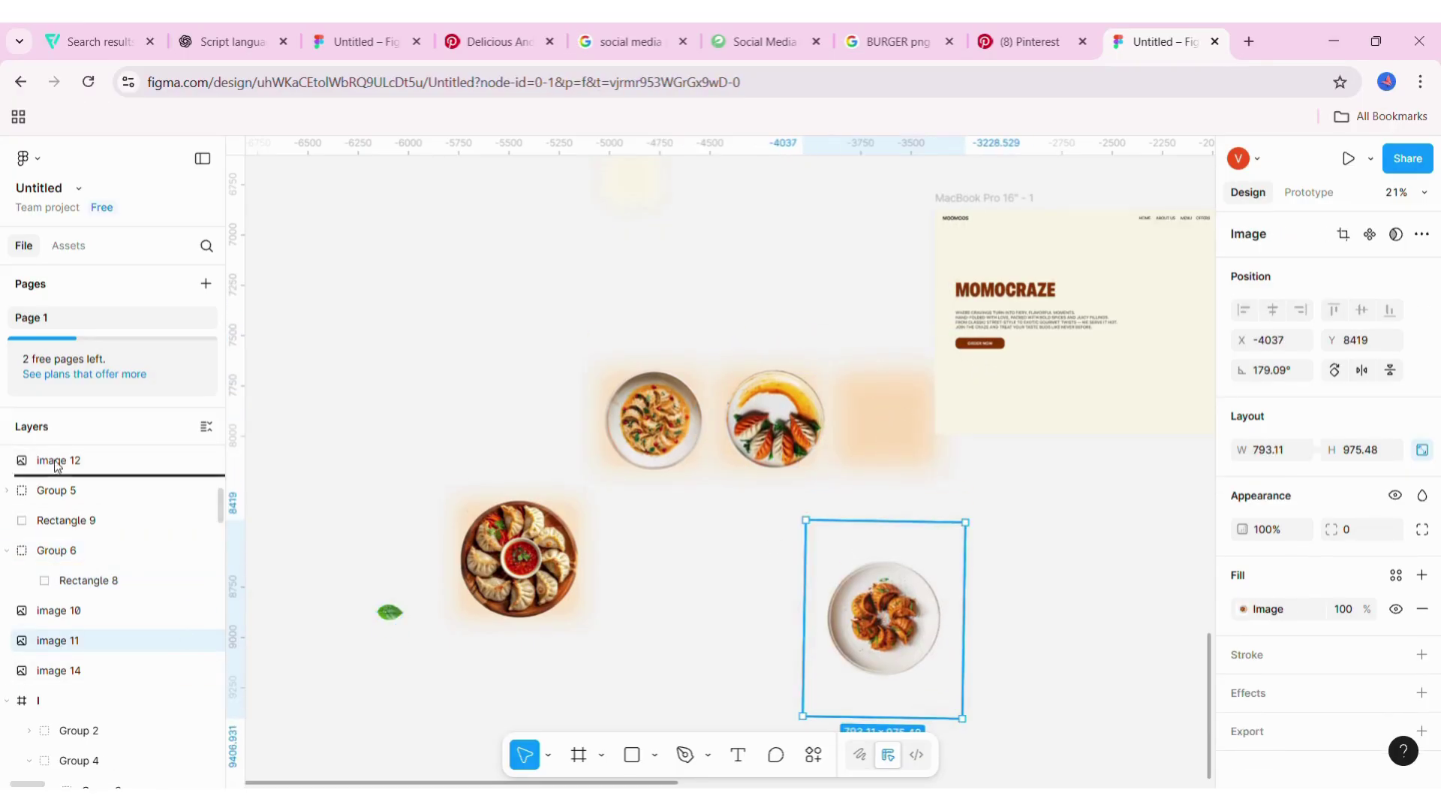
drag(55, 466, 68, 567)
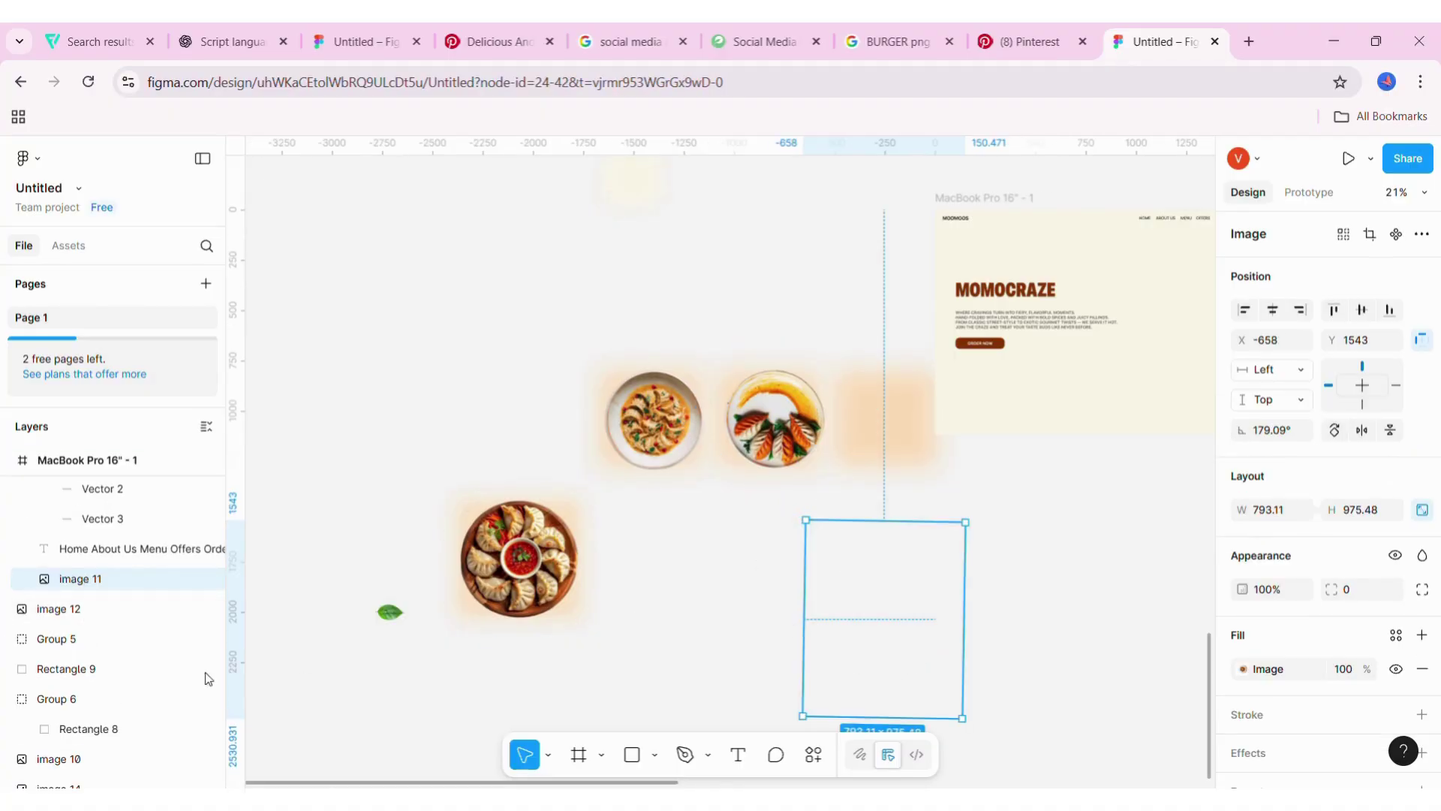
key(ctrl+z)
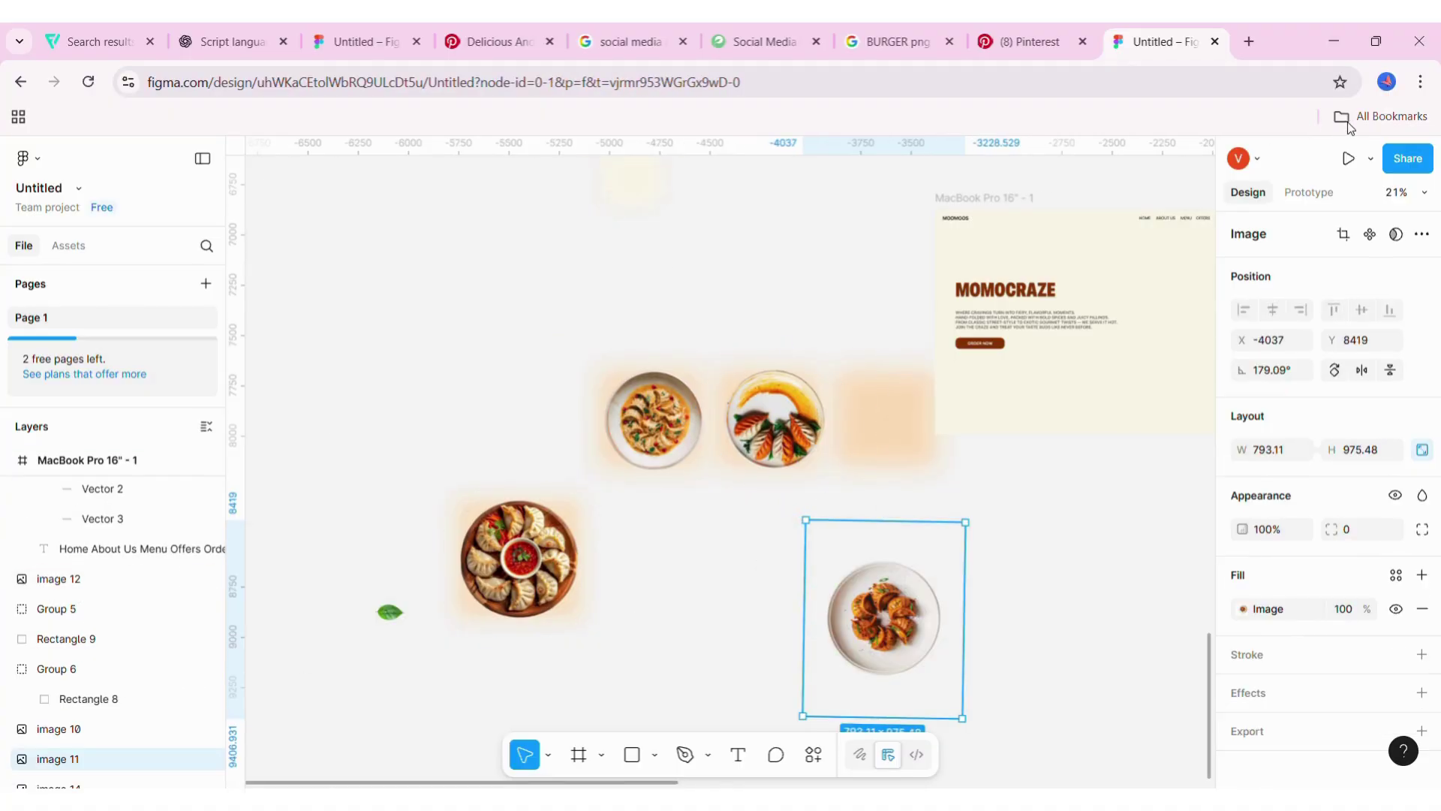
key(ctrl+z)
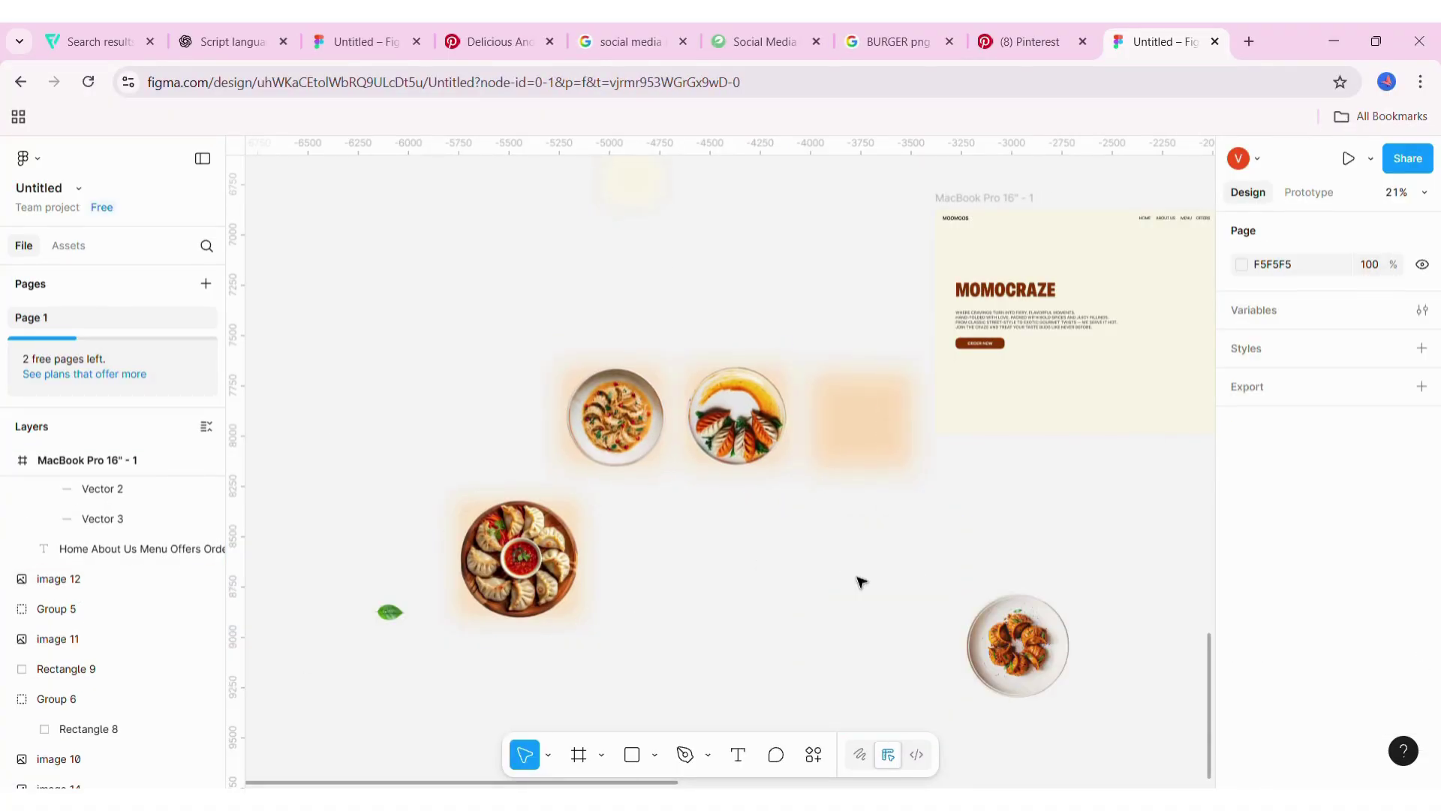
drag(1018, 645, 861, 422)
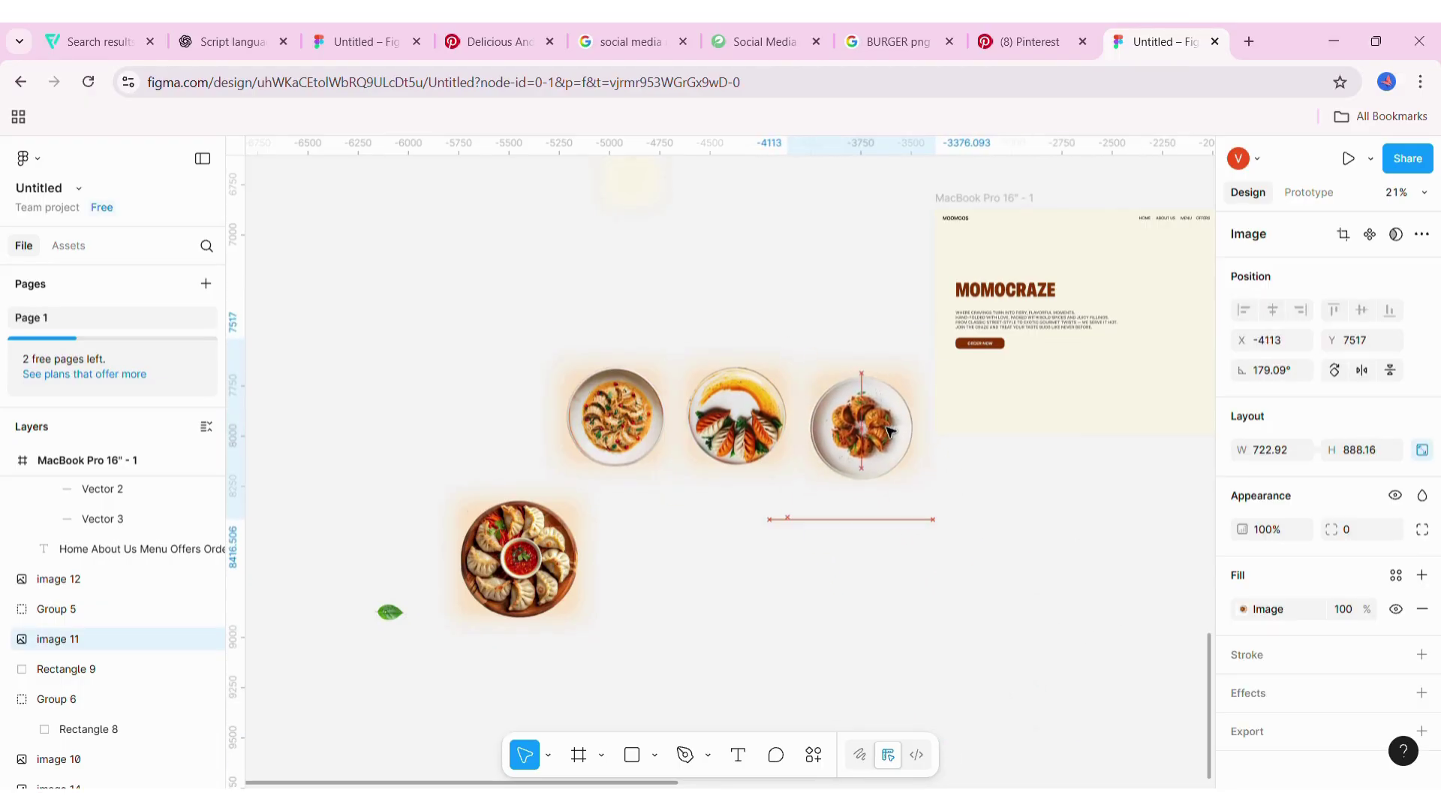
drag(824, 264, 914, 391)
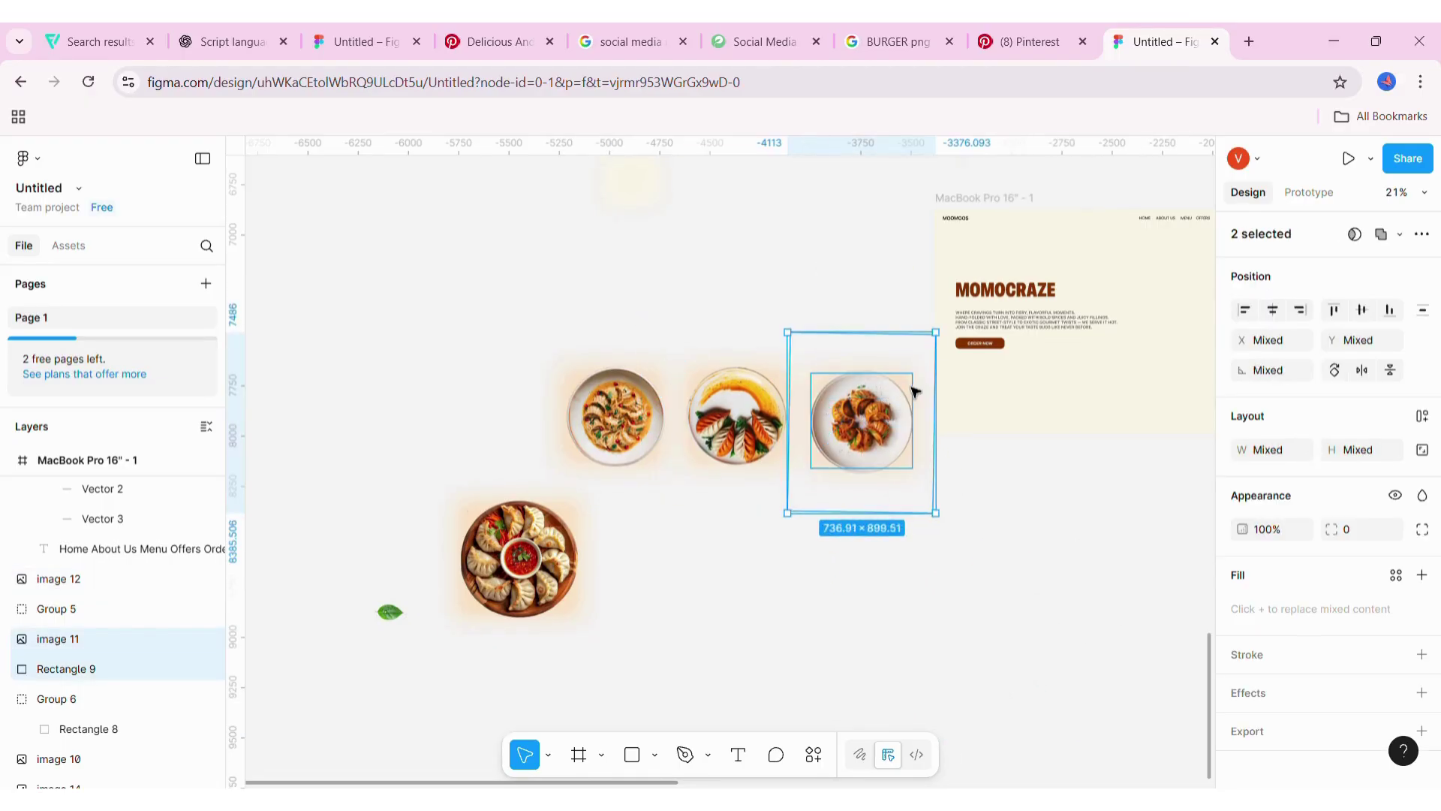
key(ctrl+g)
- Shrink the Group 5 plate and place it beside the middle plate
scroll(483, 253, down, 2)
click(483, 253)
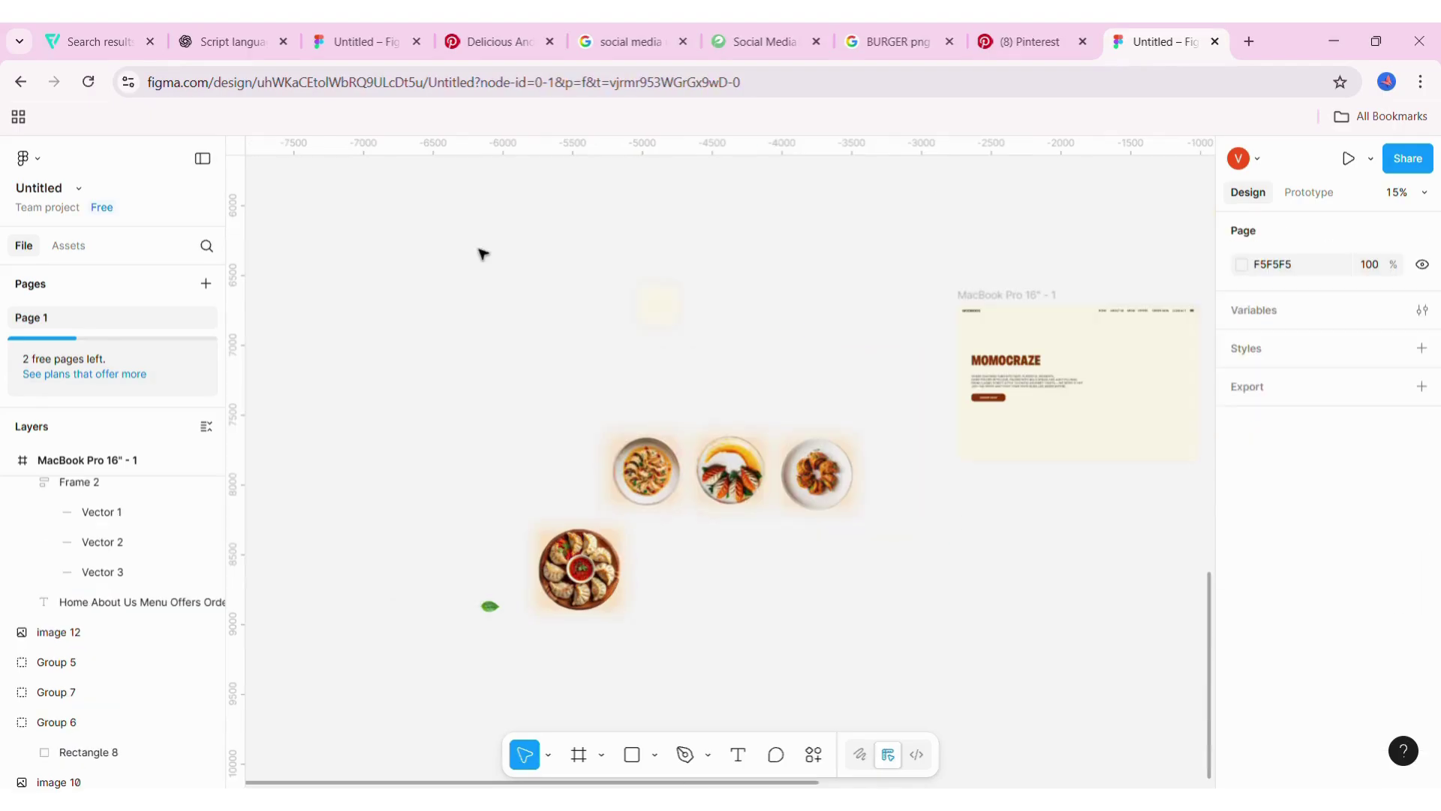
click(680, 518)
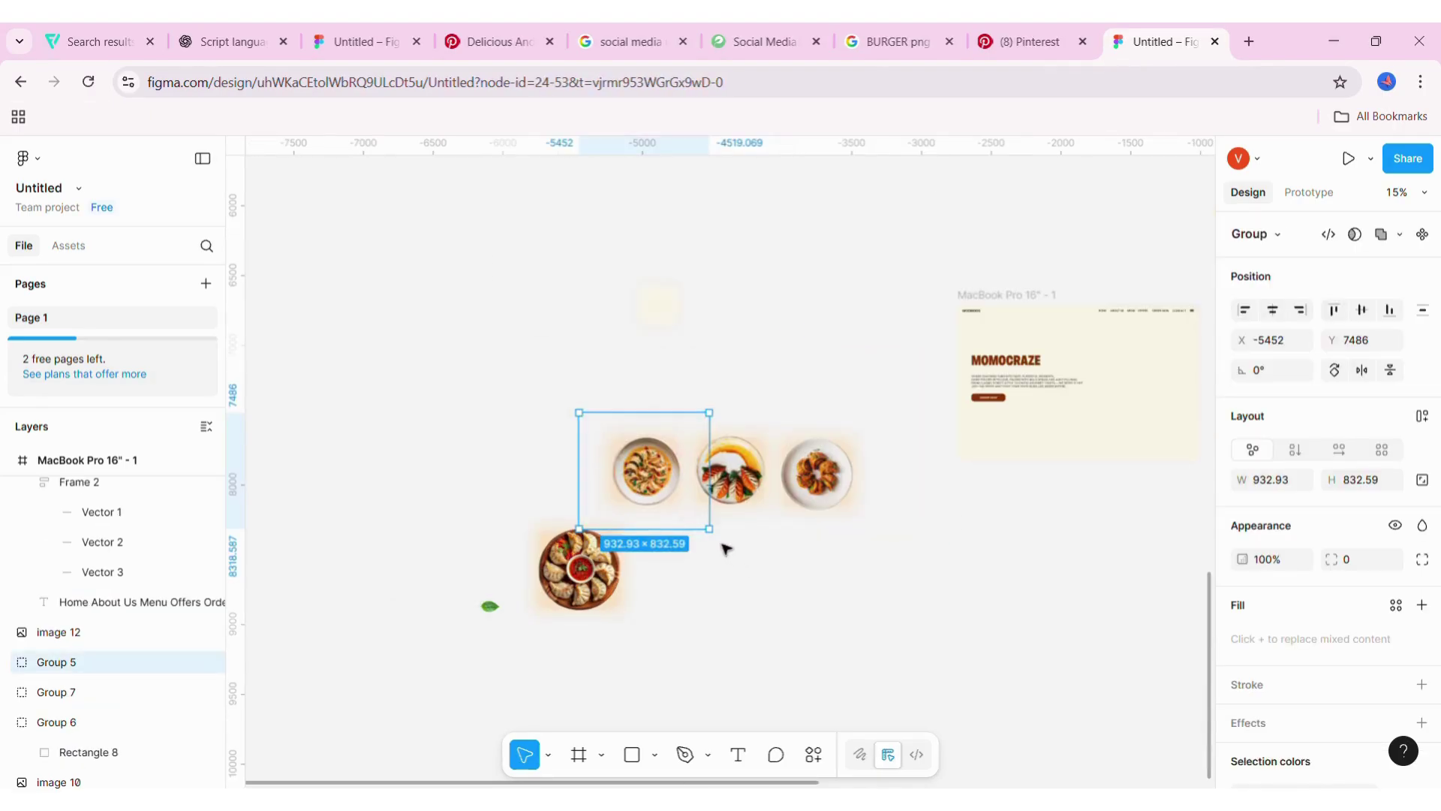
drag(713, 535, 660, 500)
drag(620, 456, 653, 502)
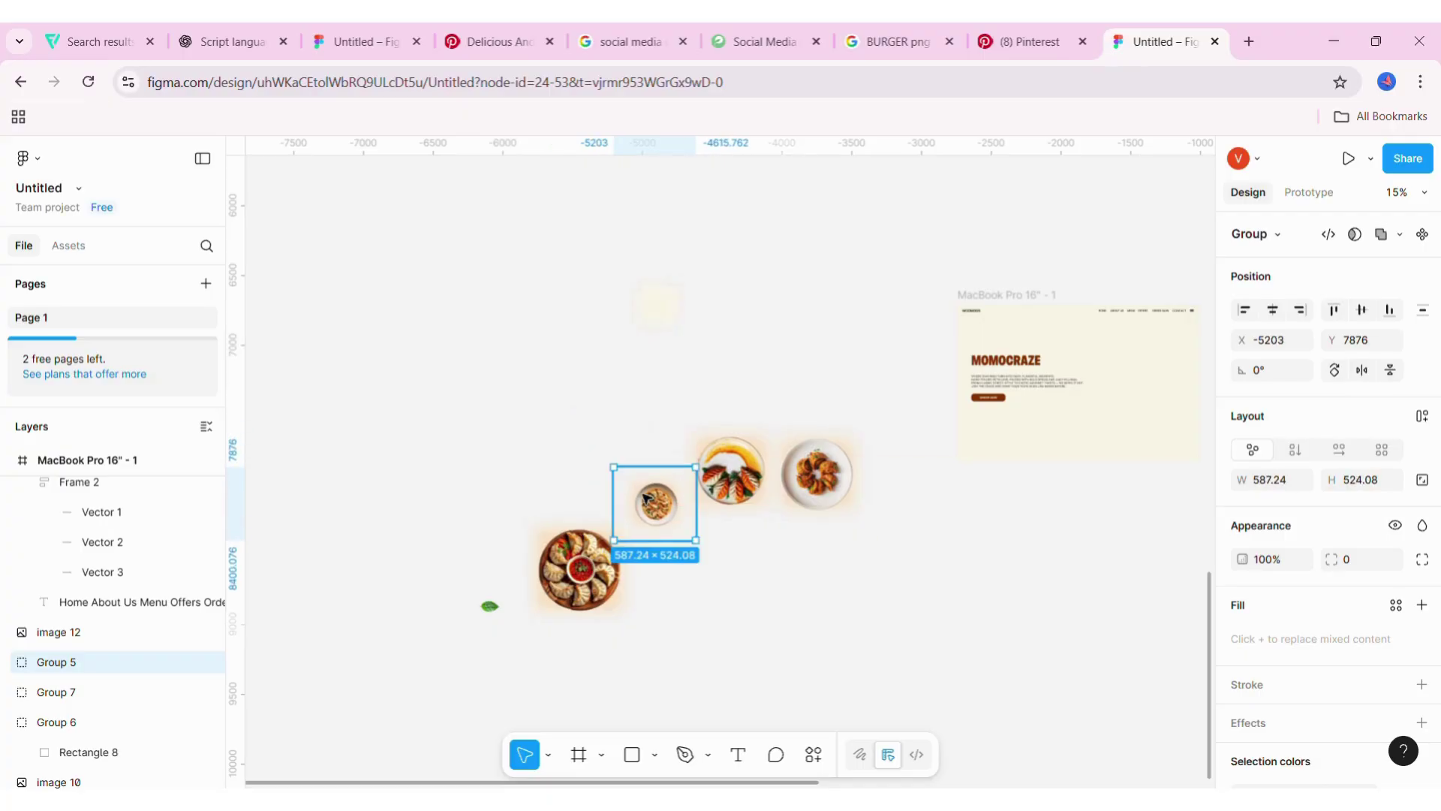
click(758, 486)
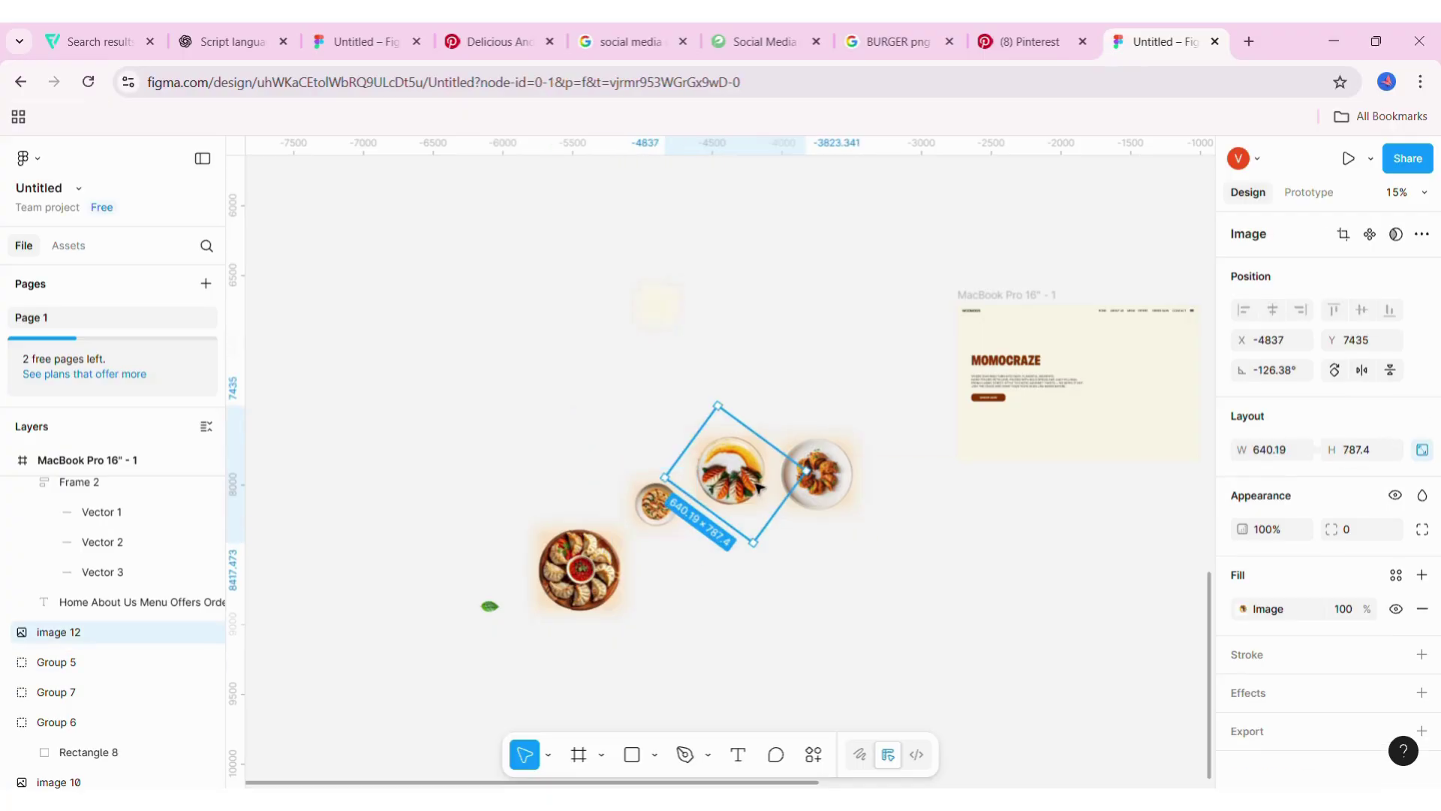
click(63, 662)
click(843, 608)
- Shrink the right plate to about 427×521, group and shrink the middle plate, and align all three
click(150, 691)
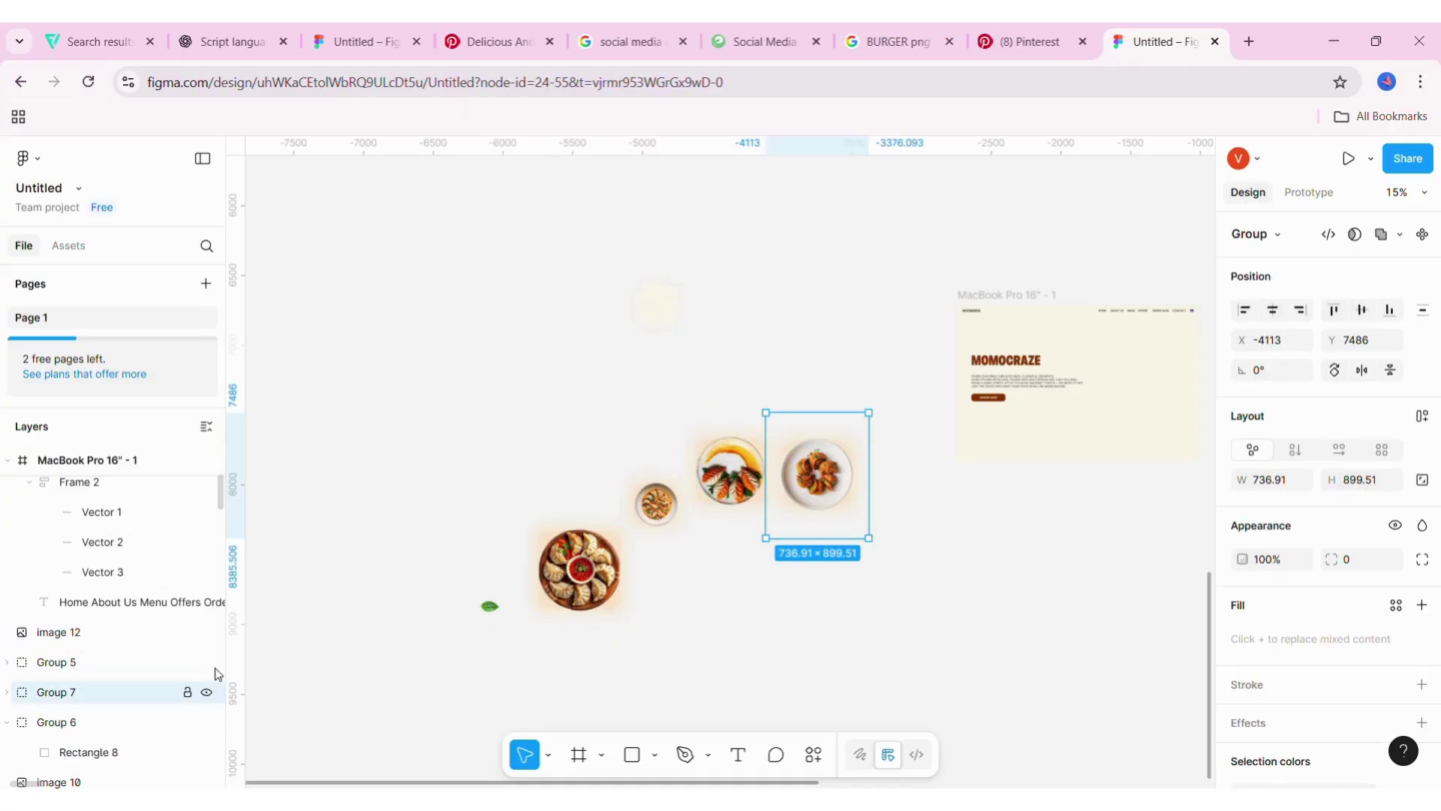
drag(882, 552, 839, 501)
drag(786, 453, 818, 513)
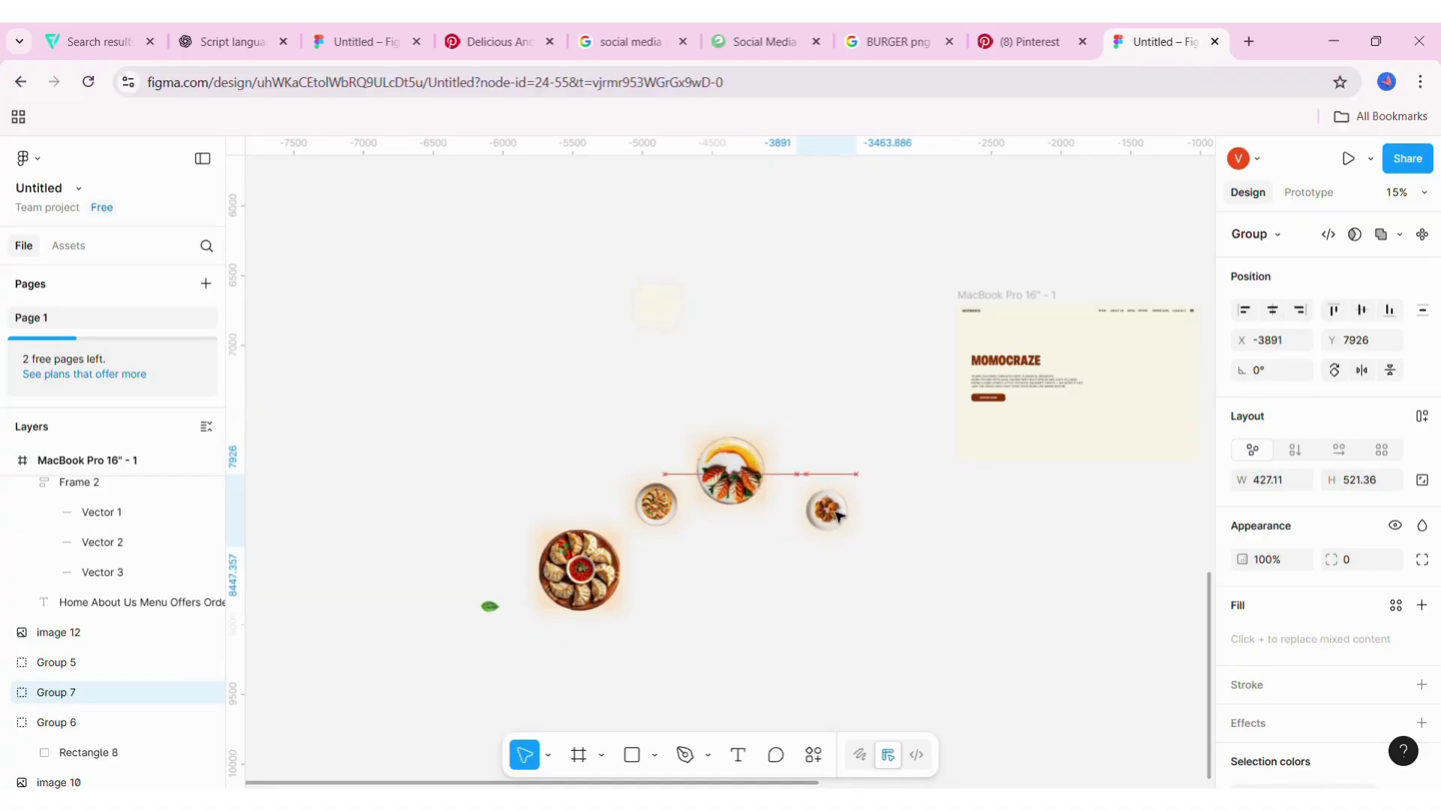
drag(702, 412, 763, 481)
key(ctrl+g)
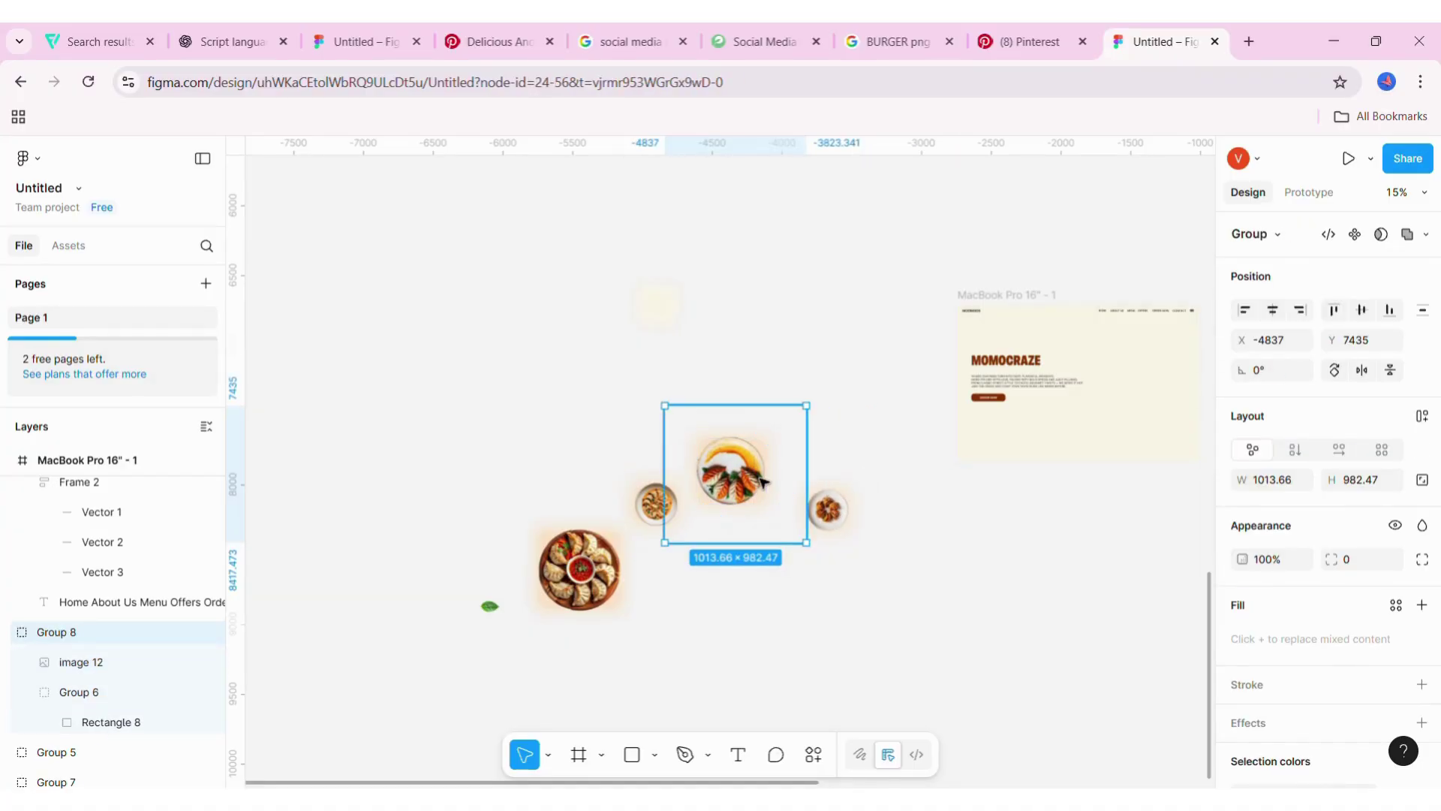
mouse_move(820, 553)
mouse_down()
mouse_move(757, 488)
mouse_move(751, 510)
mouse_move(816, 515)
mouse_move(803, 513)
mouse_up()
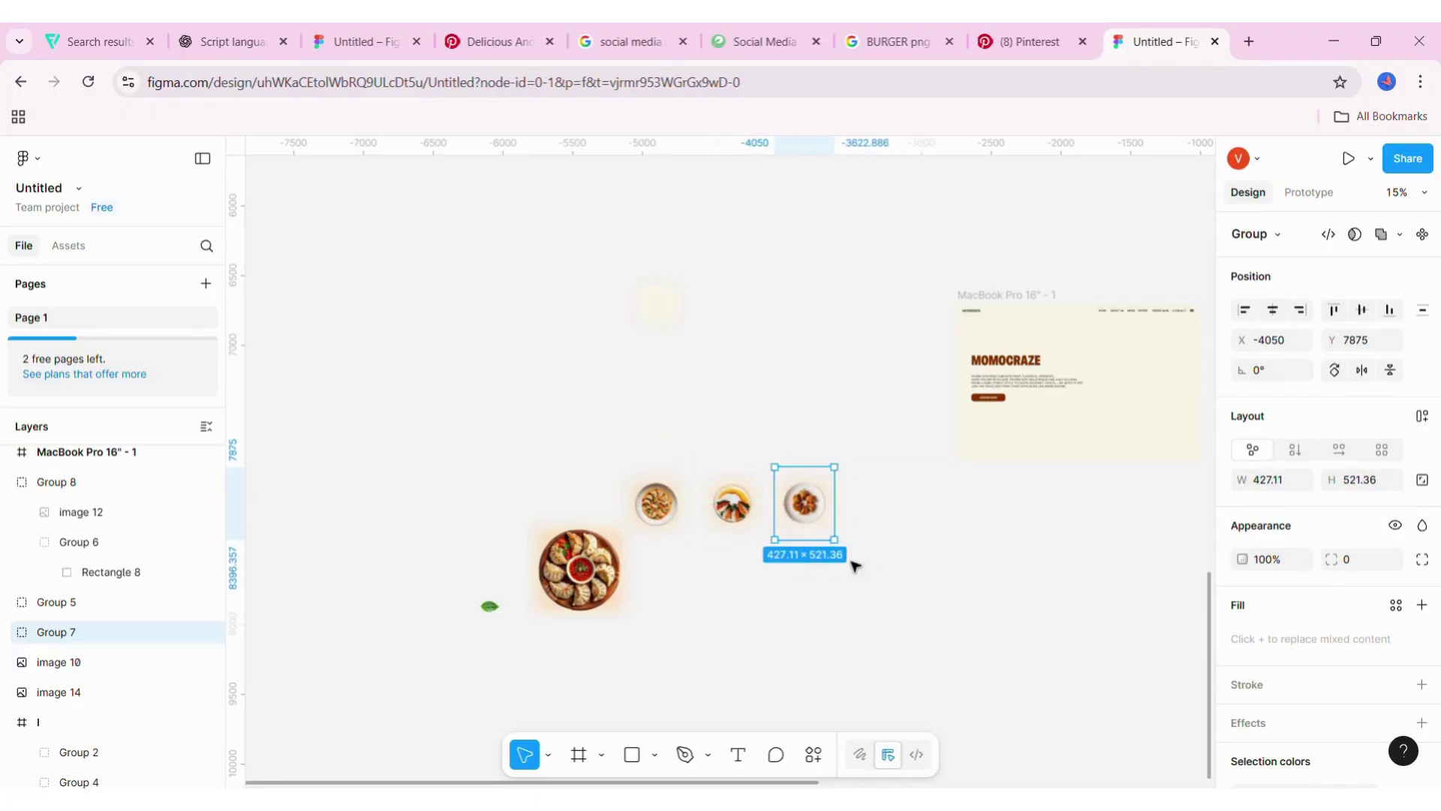
click(856, 566)
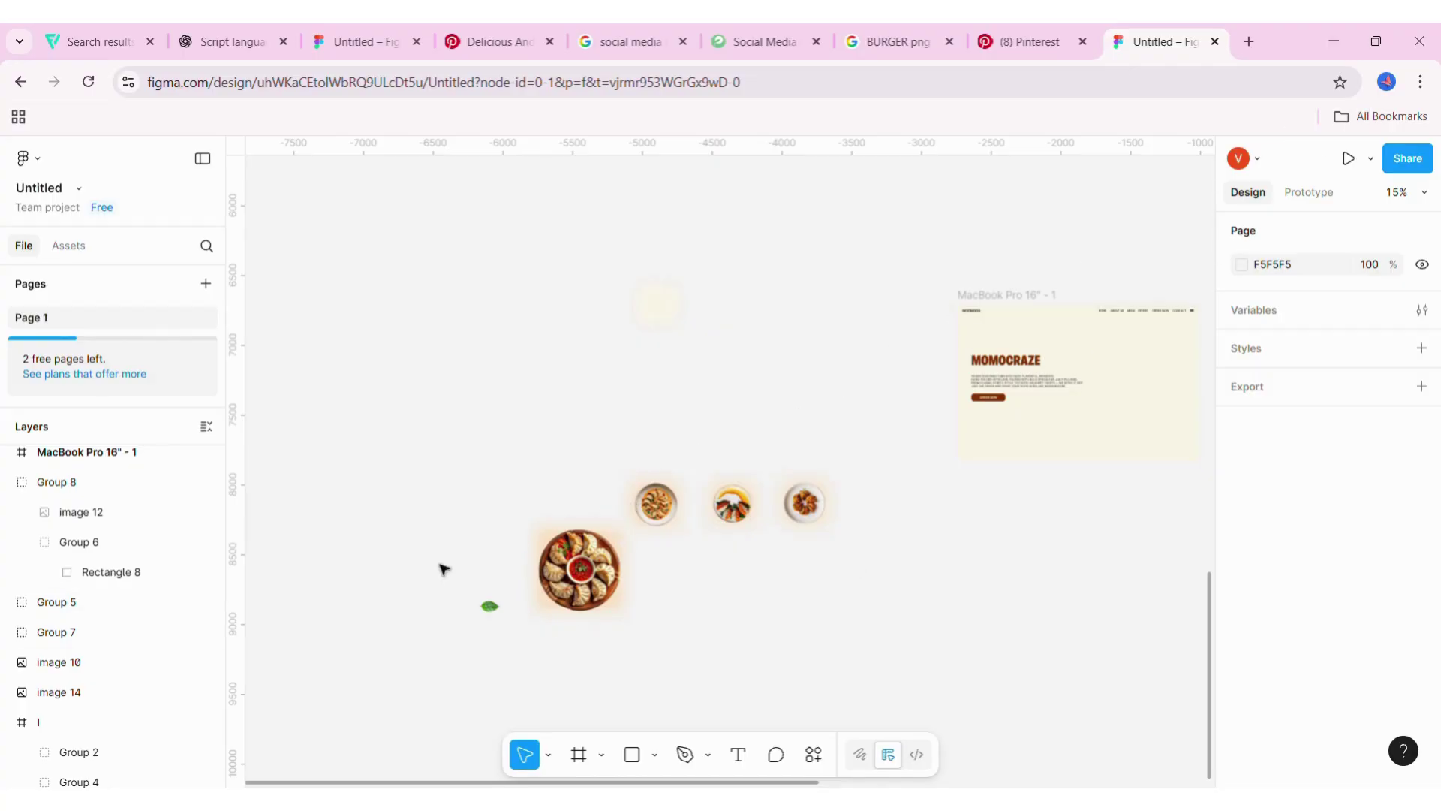
drag(444, 570, 849, 563)
mouse_move(643, 589)
mouse_down()
mouse_move(1223, 471)
mouse_move(1070, 400)
mouse_up()
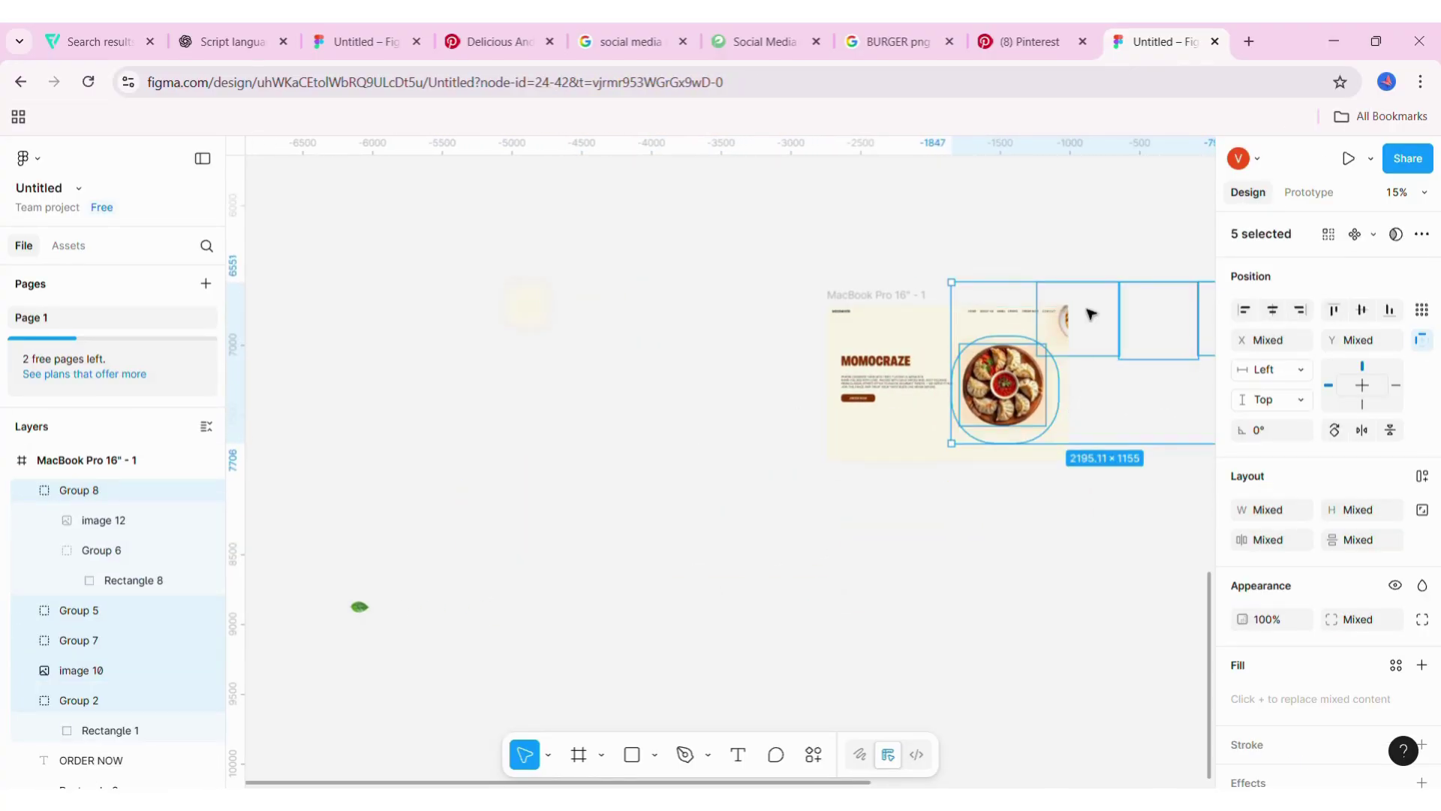
- Place Group 5 at the frame's top-right corner and nudge the large plate group up and right
click(1088, 315)
drag(1071, 318, 1066, 339)
click(1010, 390)
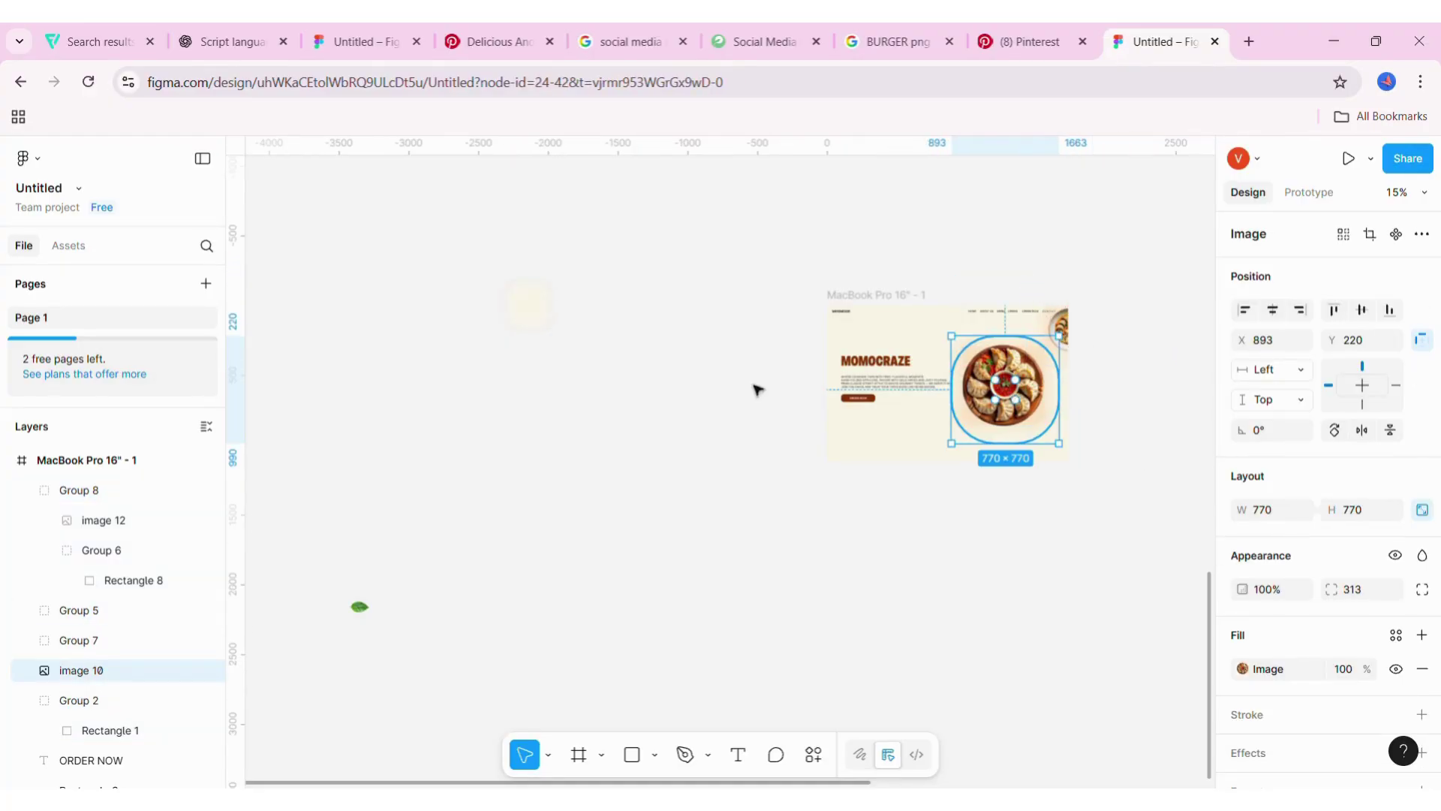
click(75, 639)
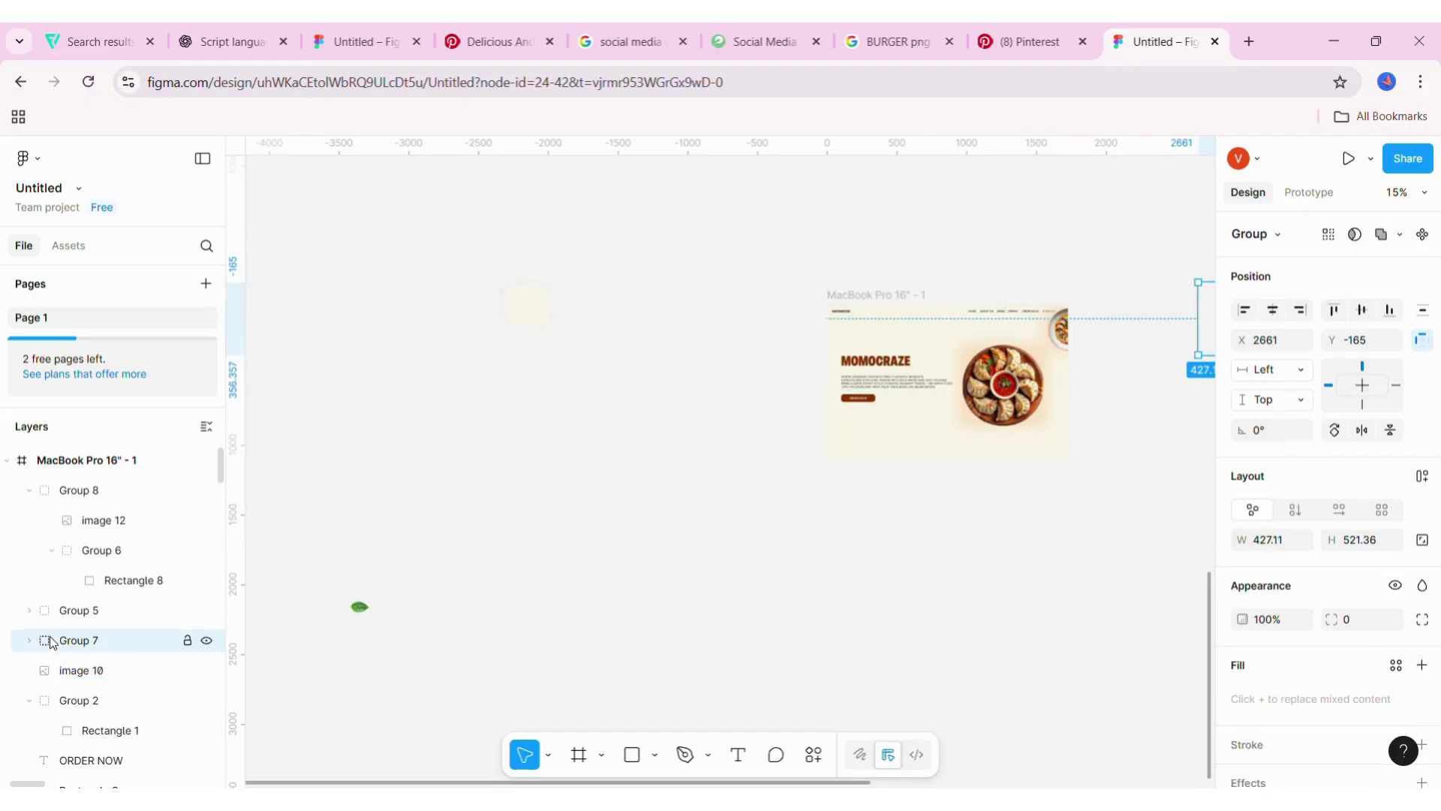
click(78, 699)
drag(987, 354, 1028, 386)
scroll(1029, 386, up, 5)
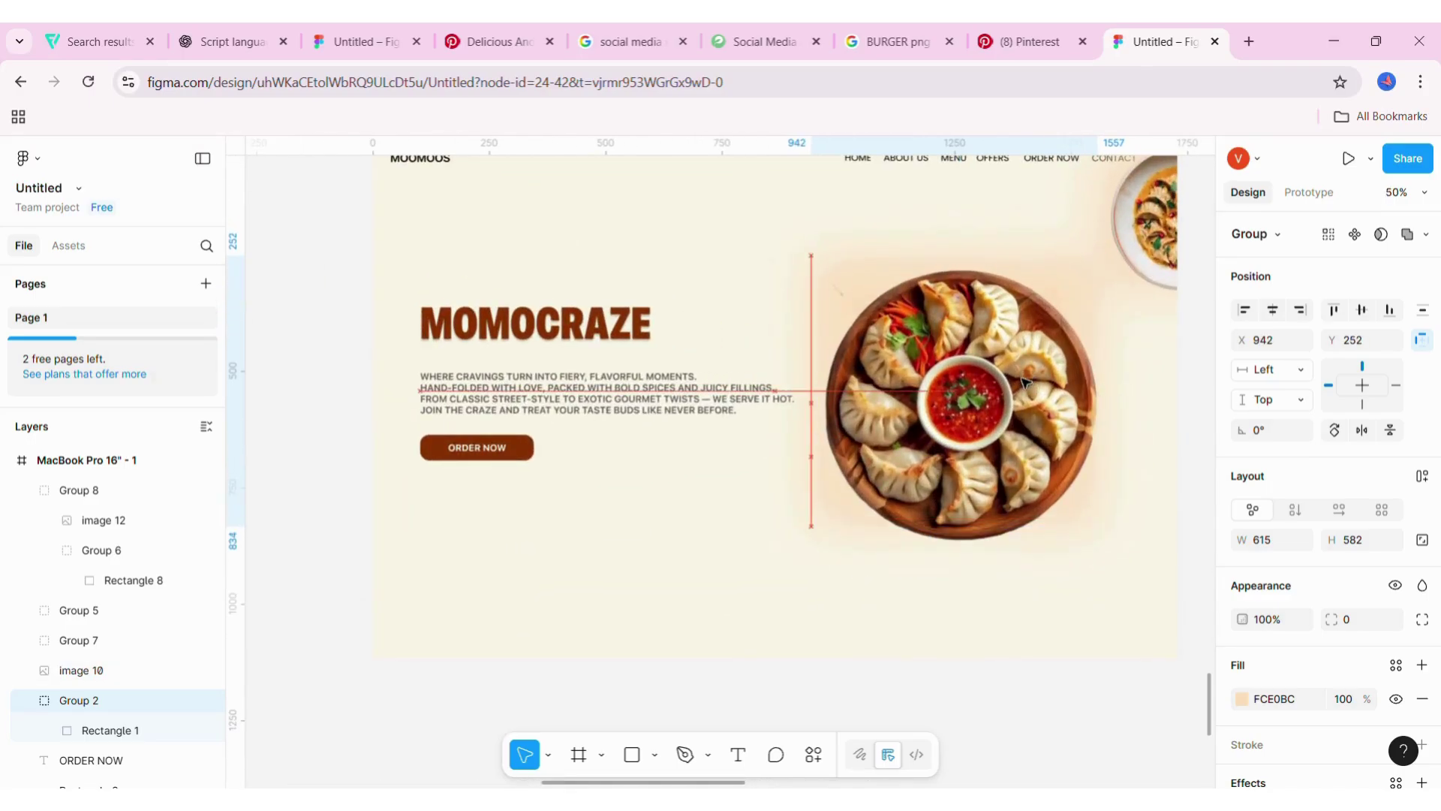
scroll(976, 450, down, 5)
click(927, 597)
scroll(928, 597, right, 3)
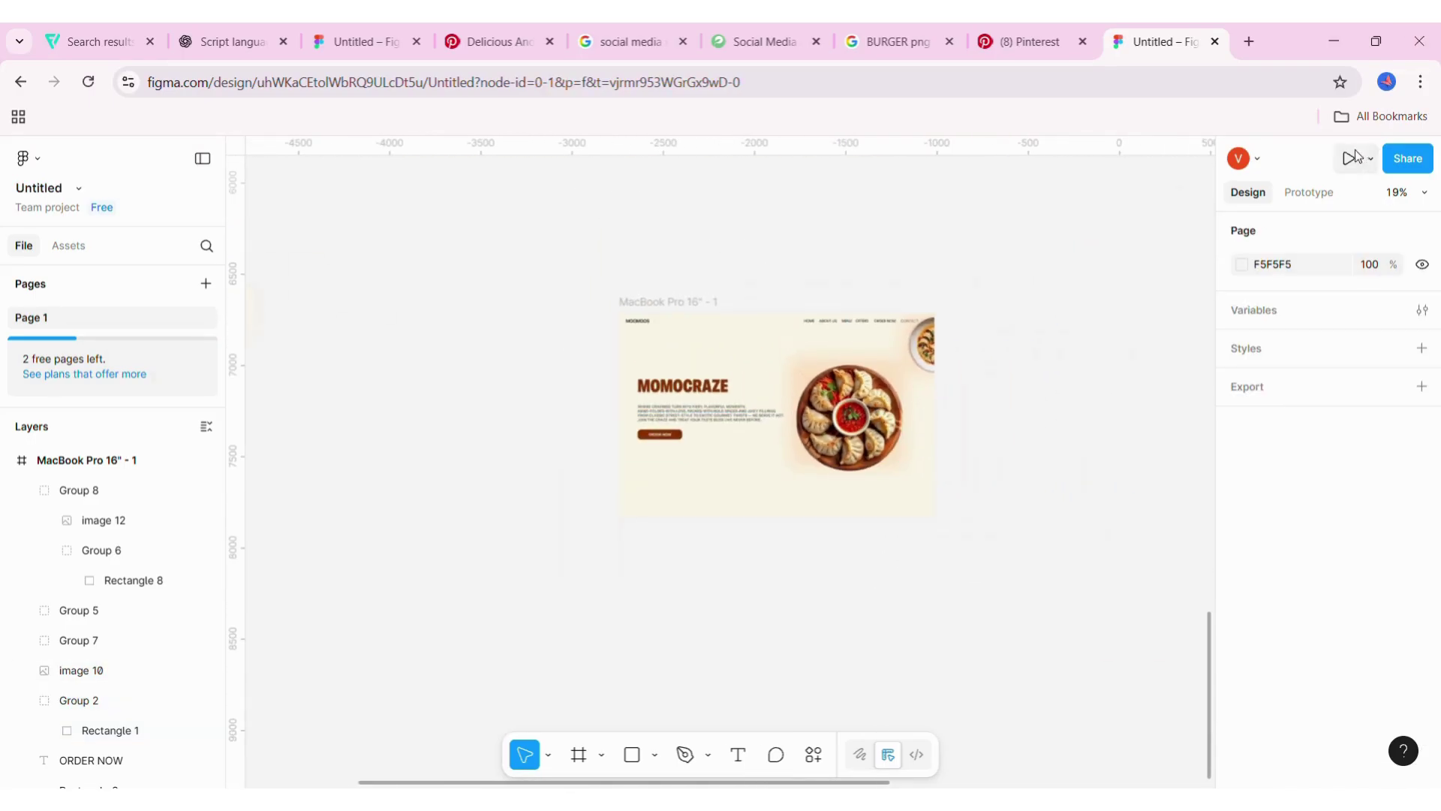
scroll(838, 627, up, 2)
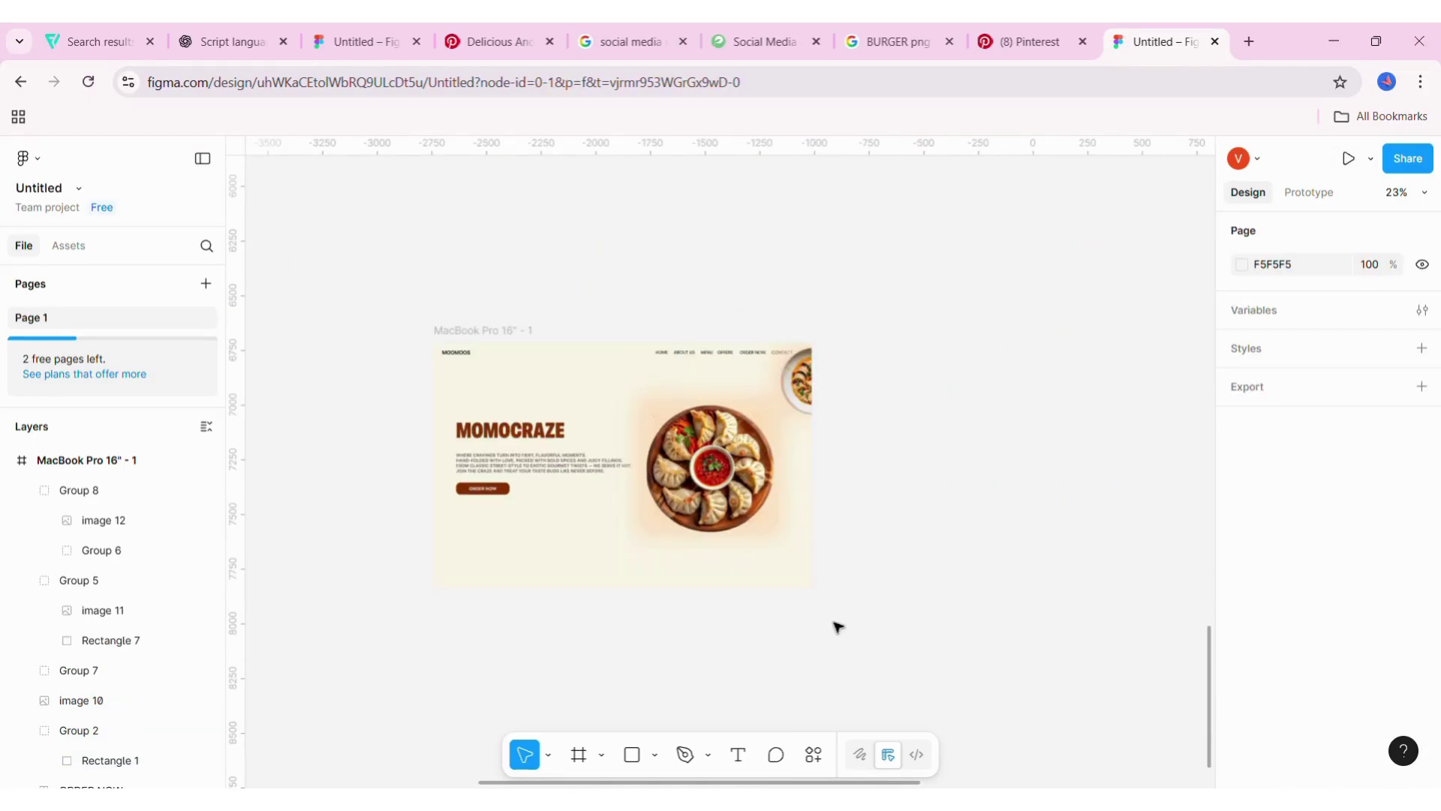
- Draw a 25×25 ellipse just right of the large plate and fill it black 000000
click(656, 755)
click(713, 646)
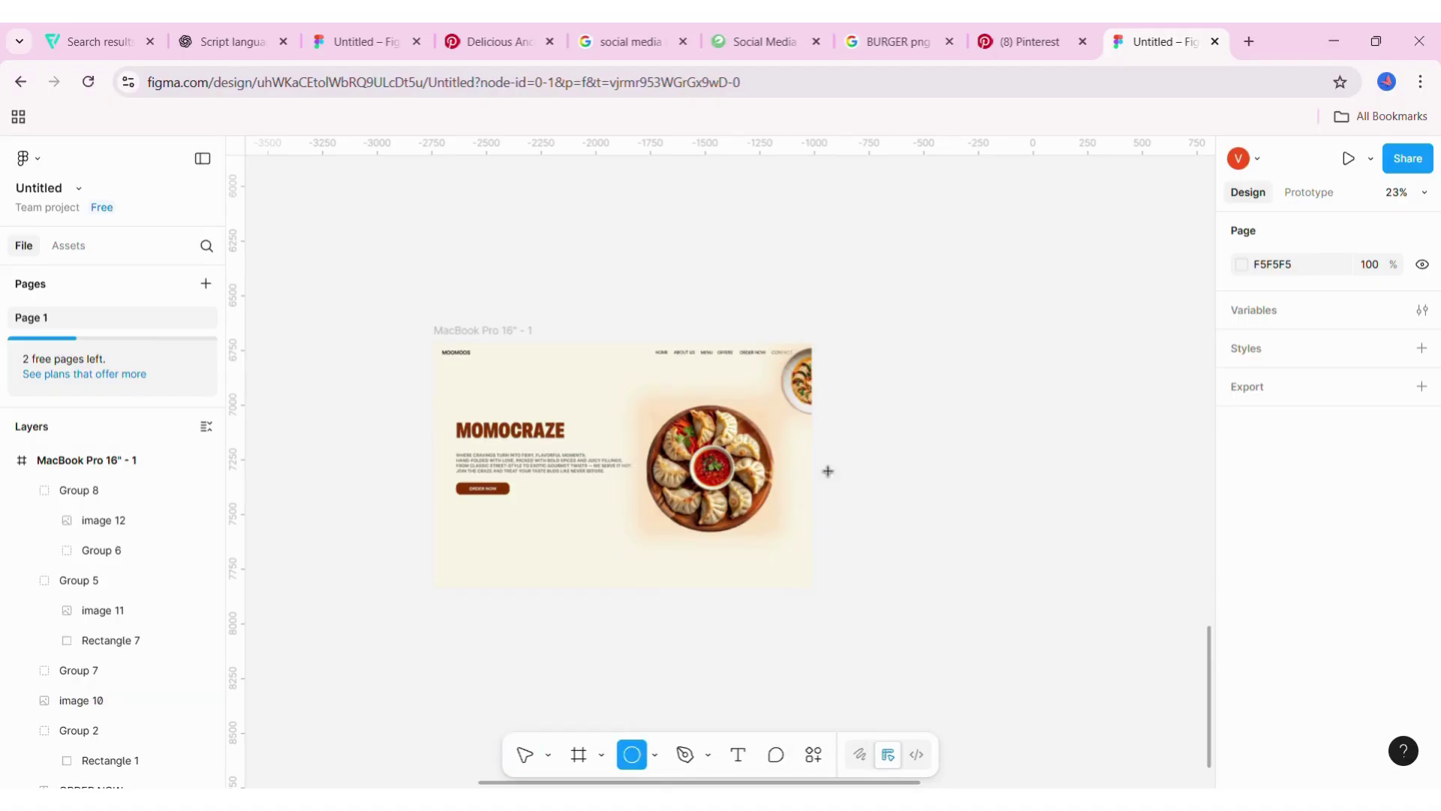
scroll(827, 469, up, 5)
drag(766, 418, 813, 457)
text(25)
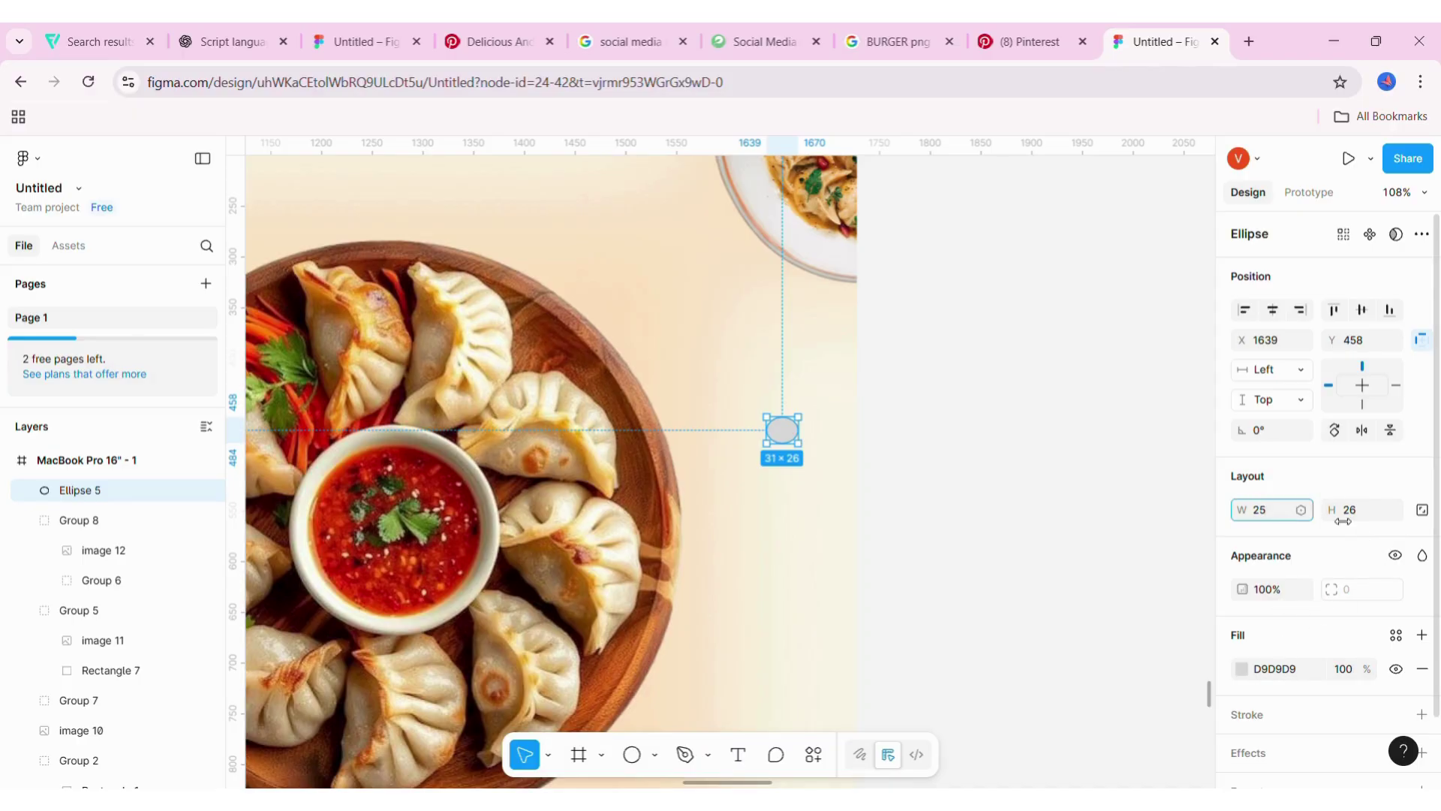
click(1358, 524)
click(1036, 460)
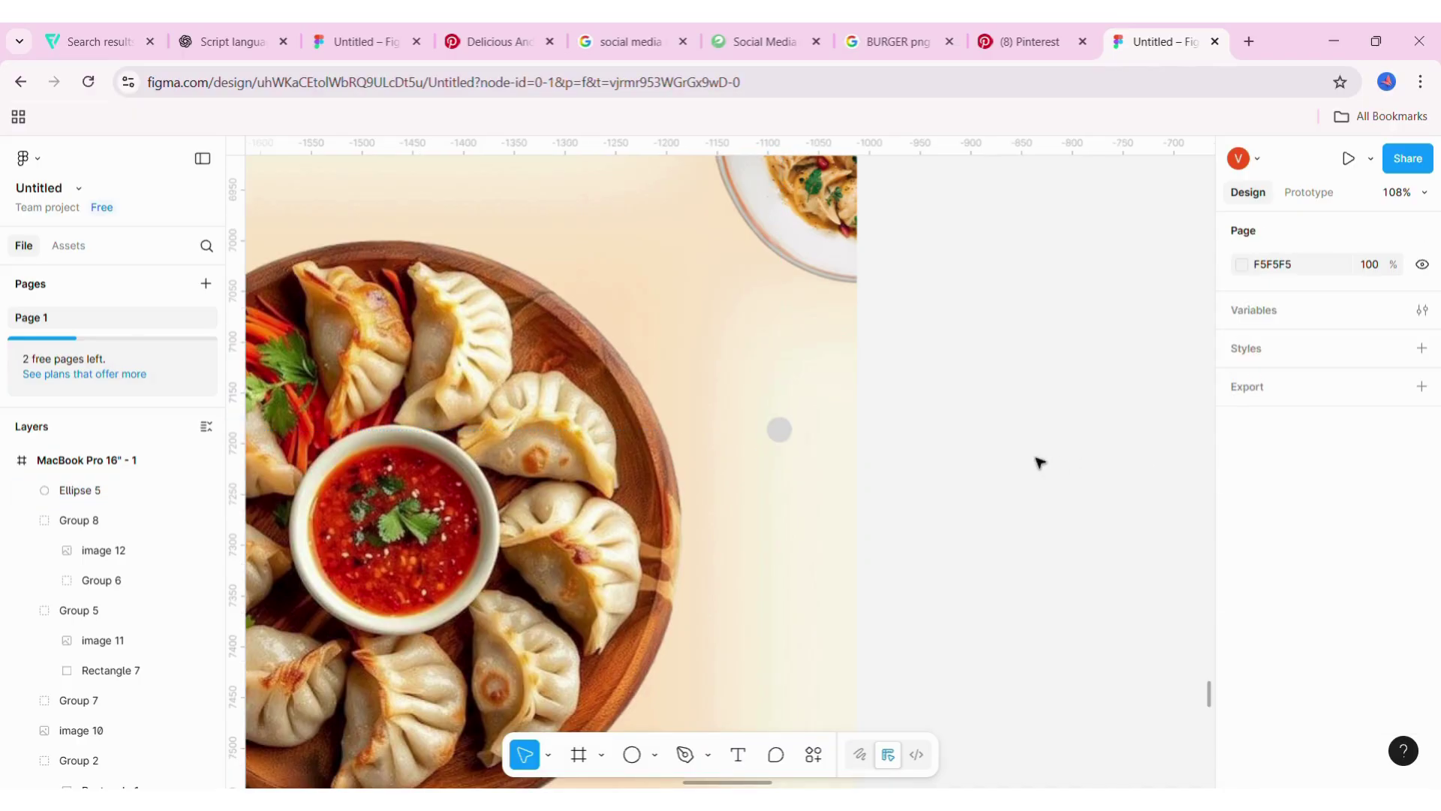
drag(779, 430, 798, 417)
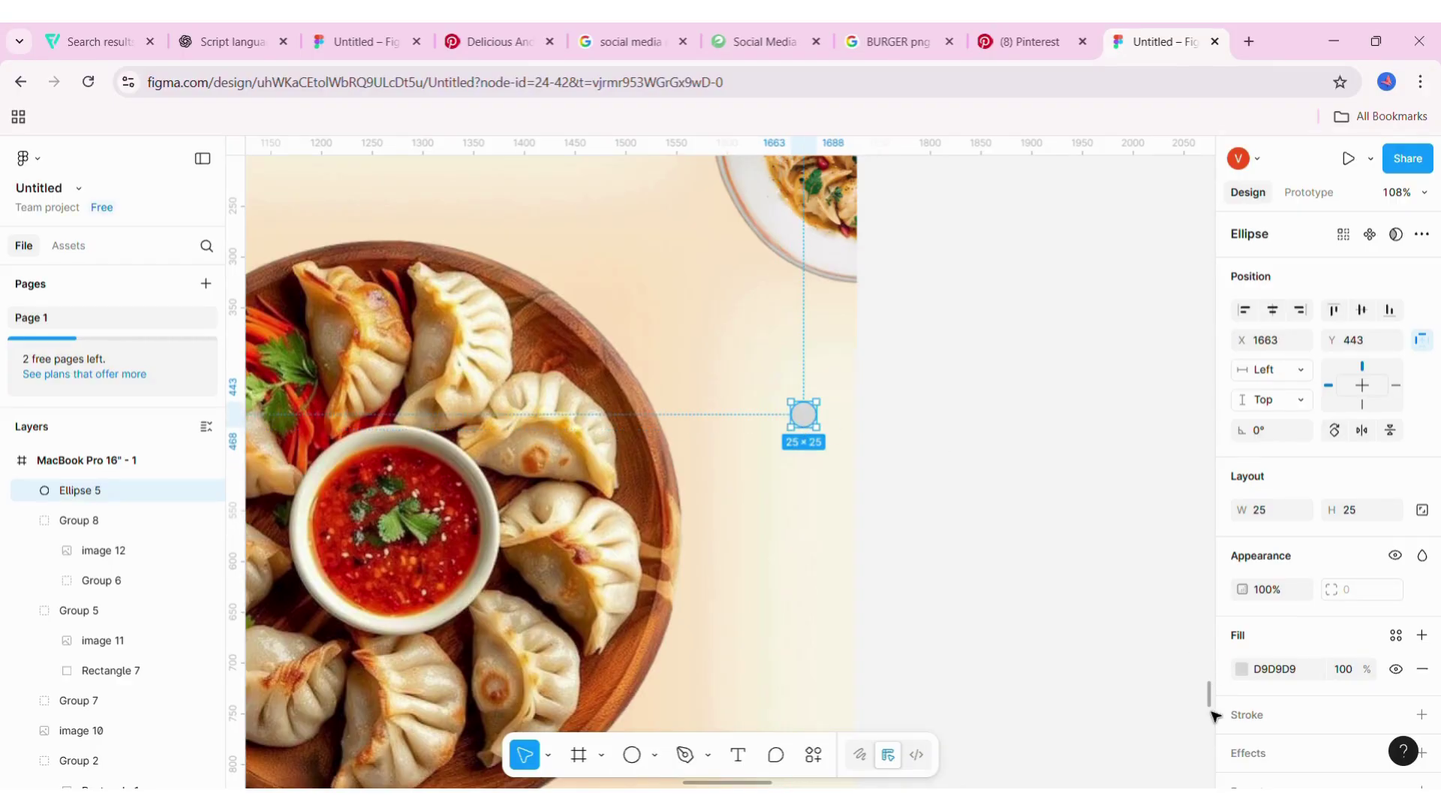
scroll(1215, 715, down, 3)
click(1242, 669)
drag(1039, 428, 1010, 548)
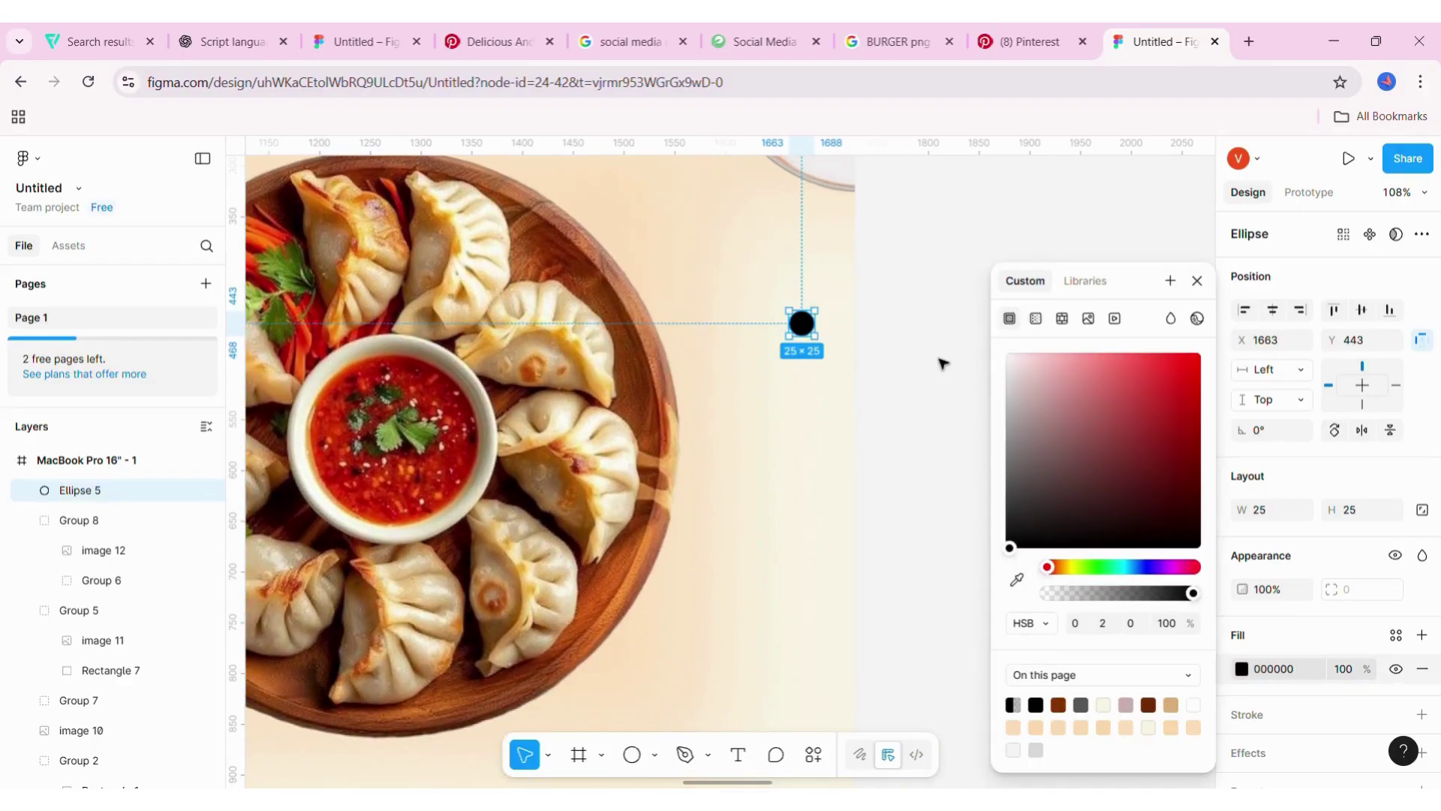
- Duplicate the black dot three times below it and make the lower three light grey CDC6C6
click(943, 364)
click(801, 324)
drag(802, 324, 817, 454)
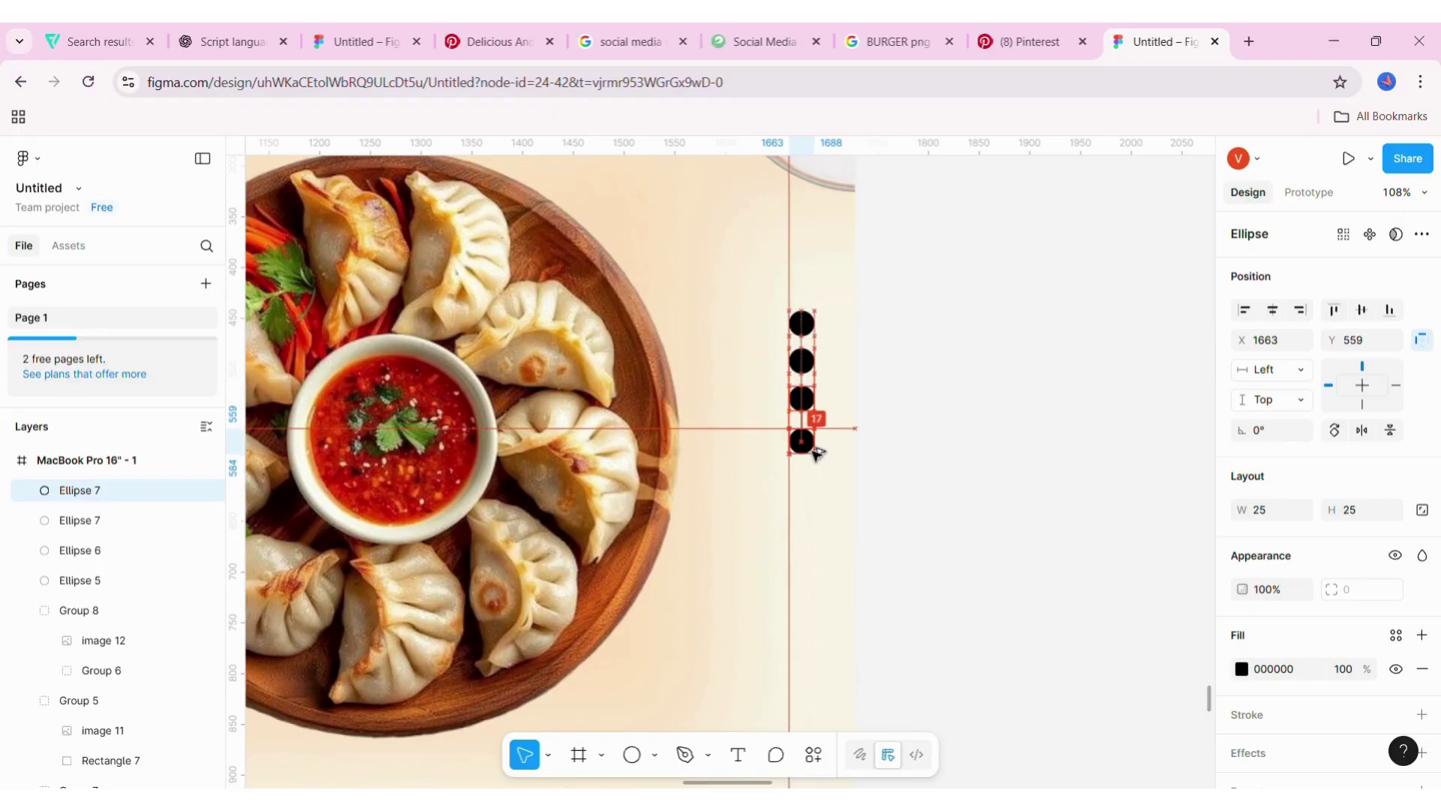
shift+click(805, 398)
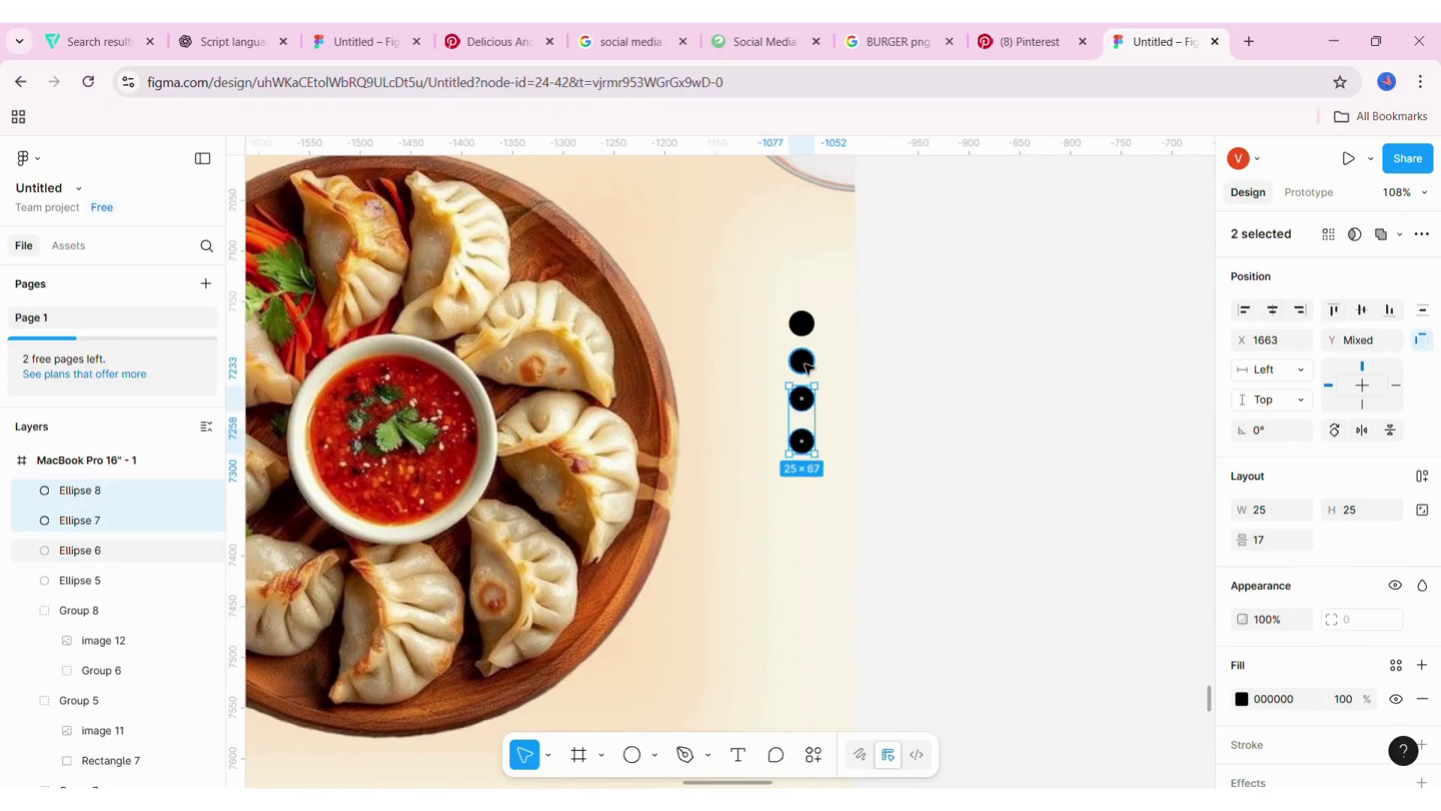
shift+click(803, 362)
click(1241, 698)
drag(1014, 386, 1011, 391)
click(840, 293)
click(801, 321)
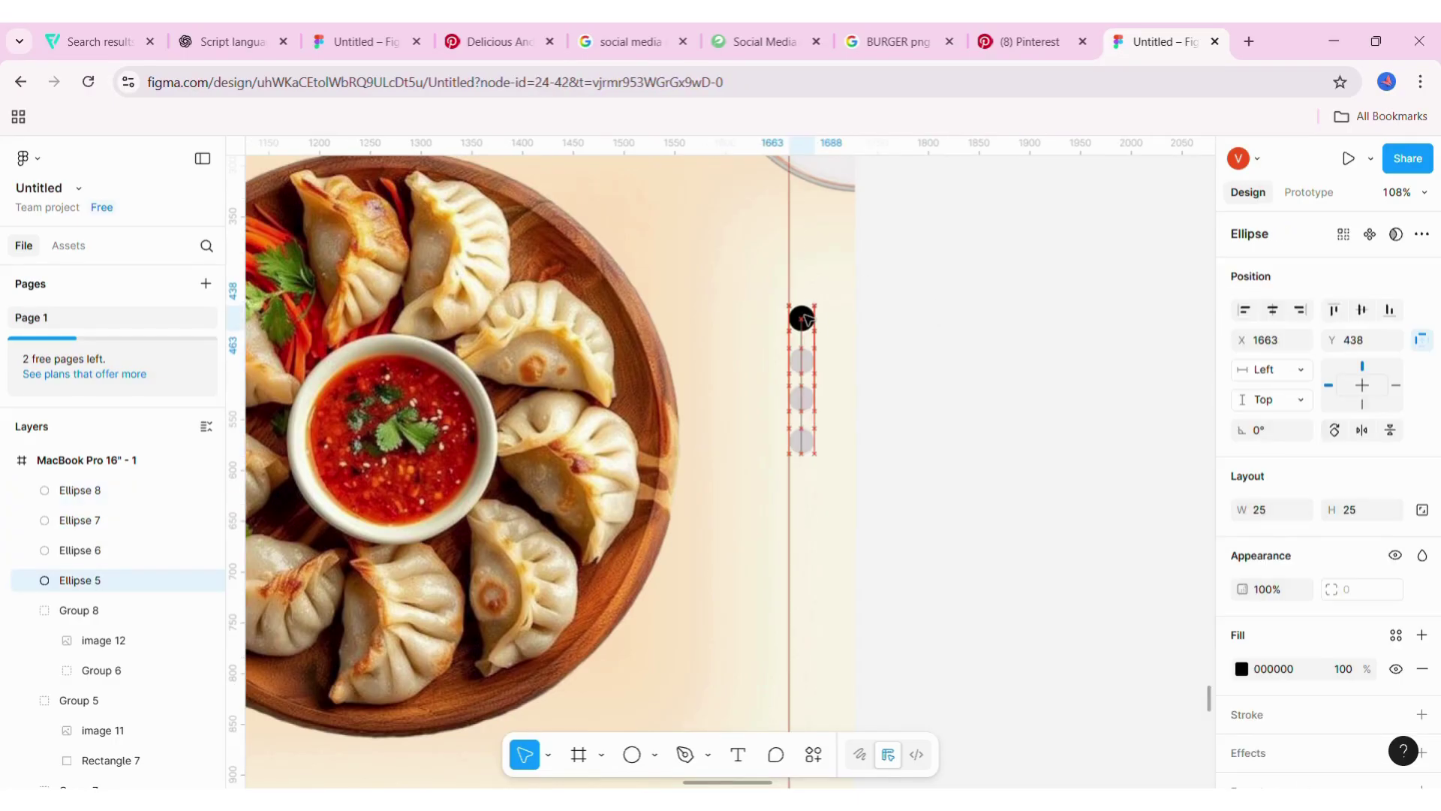
click(968, 392)
scroll(968, 391, down, 5)
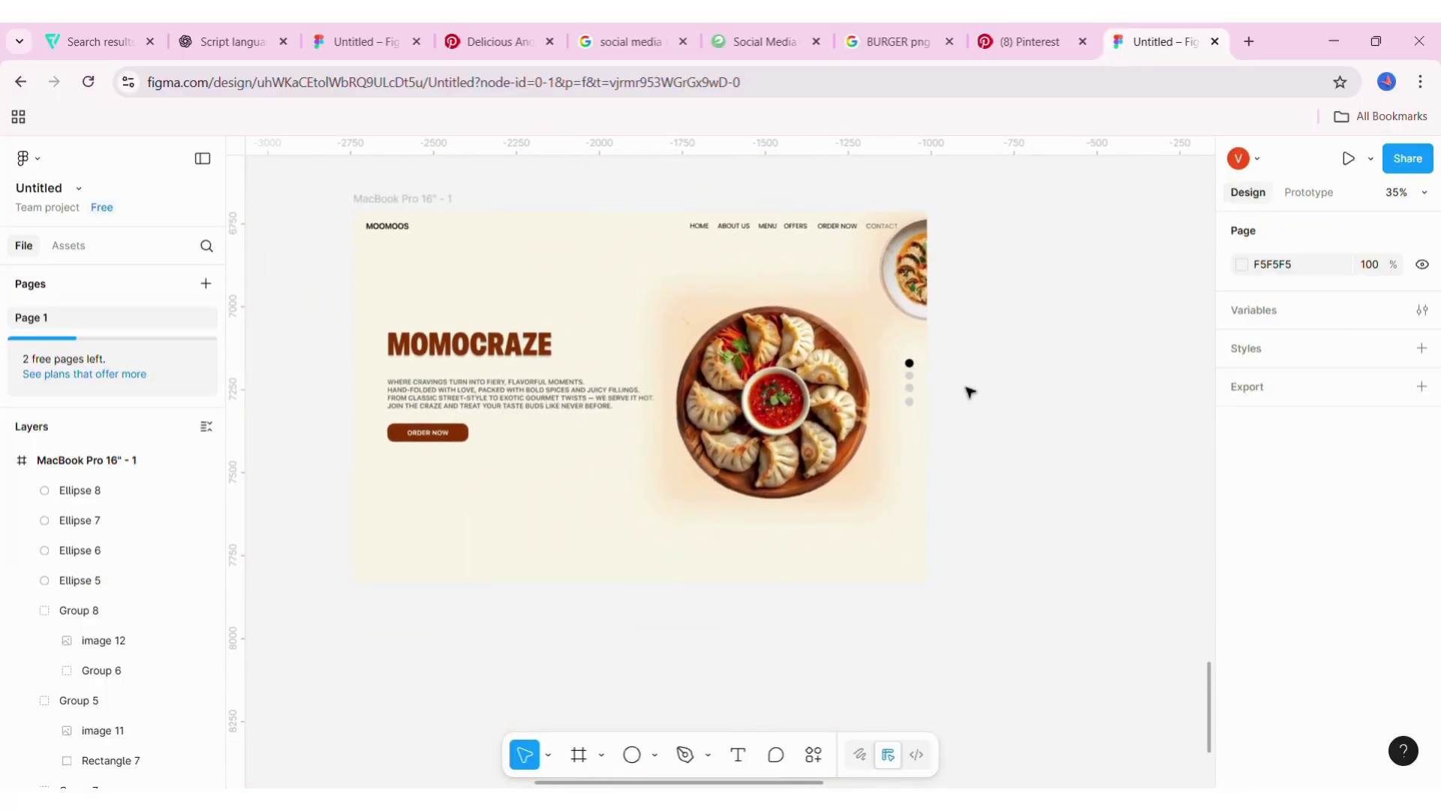
- Wrap the four dots in a 25×142 auto-layout column with 14 spacing at the slide's right edge
scroll(811, 565, left, 1)
scroll(811, 564, up, 1)
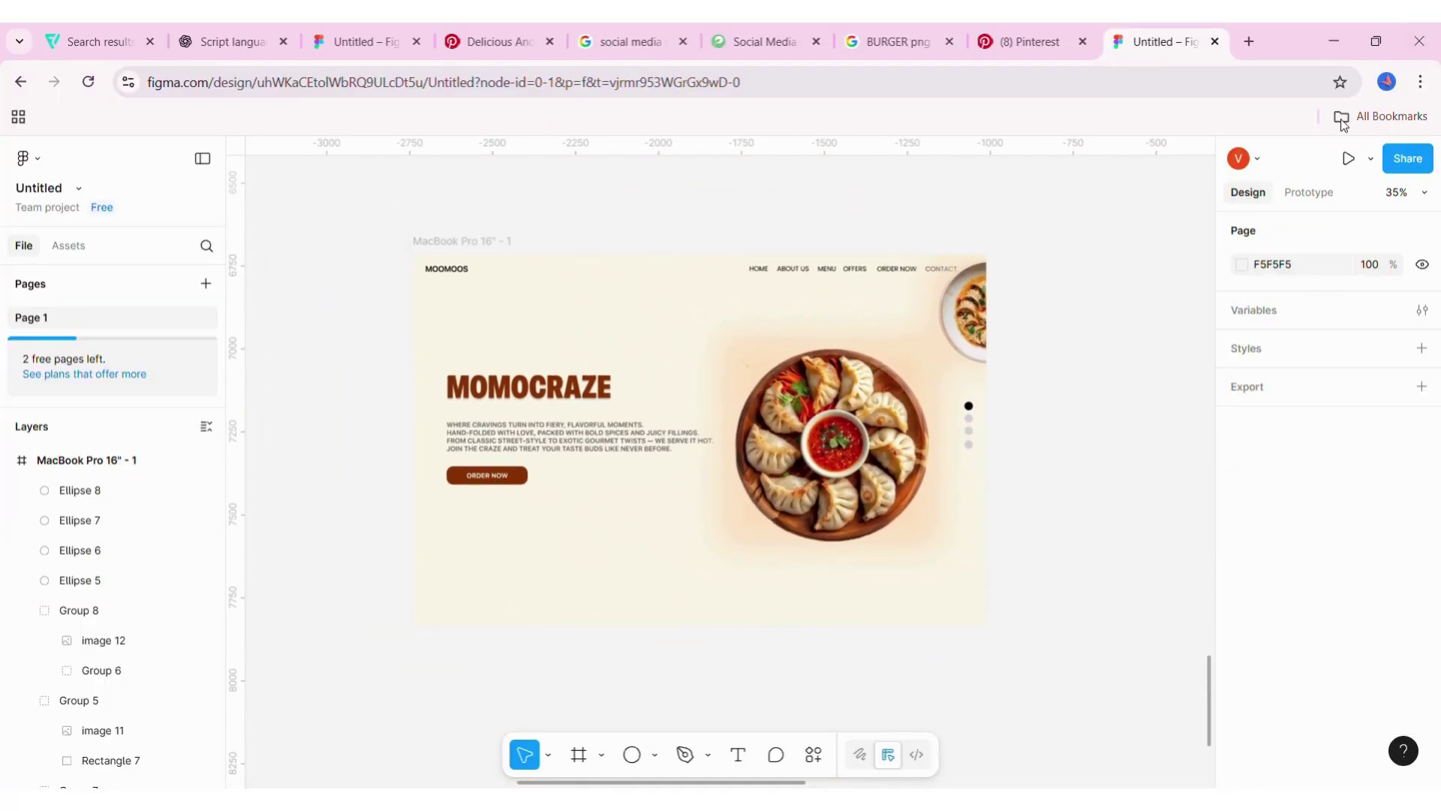
scroll(1048, 360, up, 4)
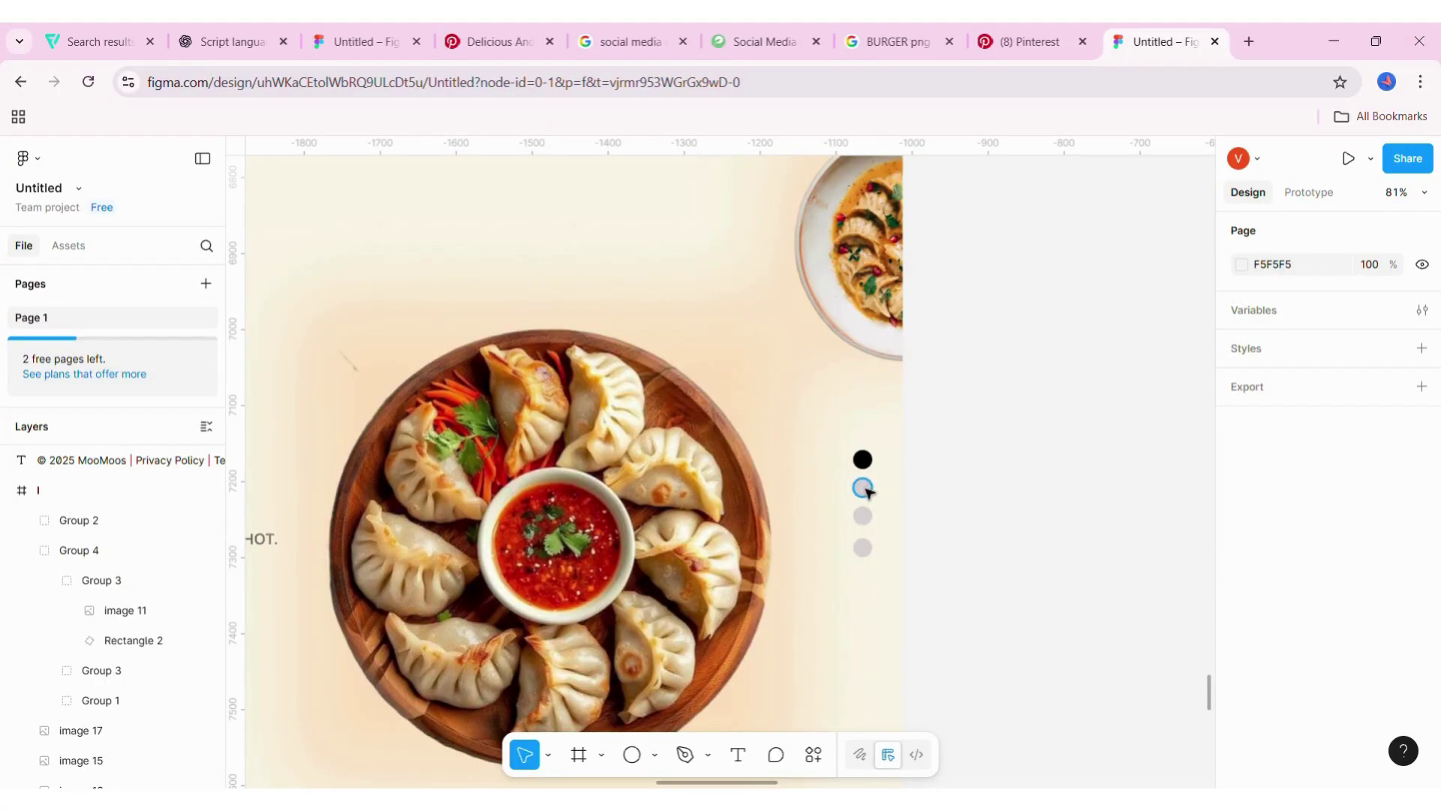
click(864, 469)
shift+click(863, 488)
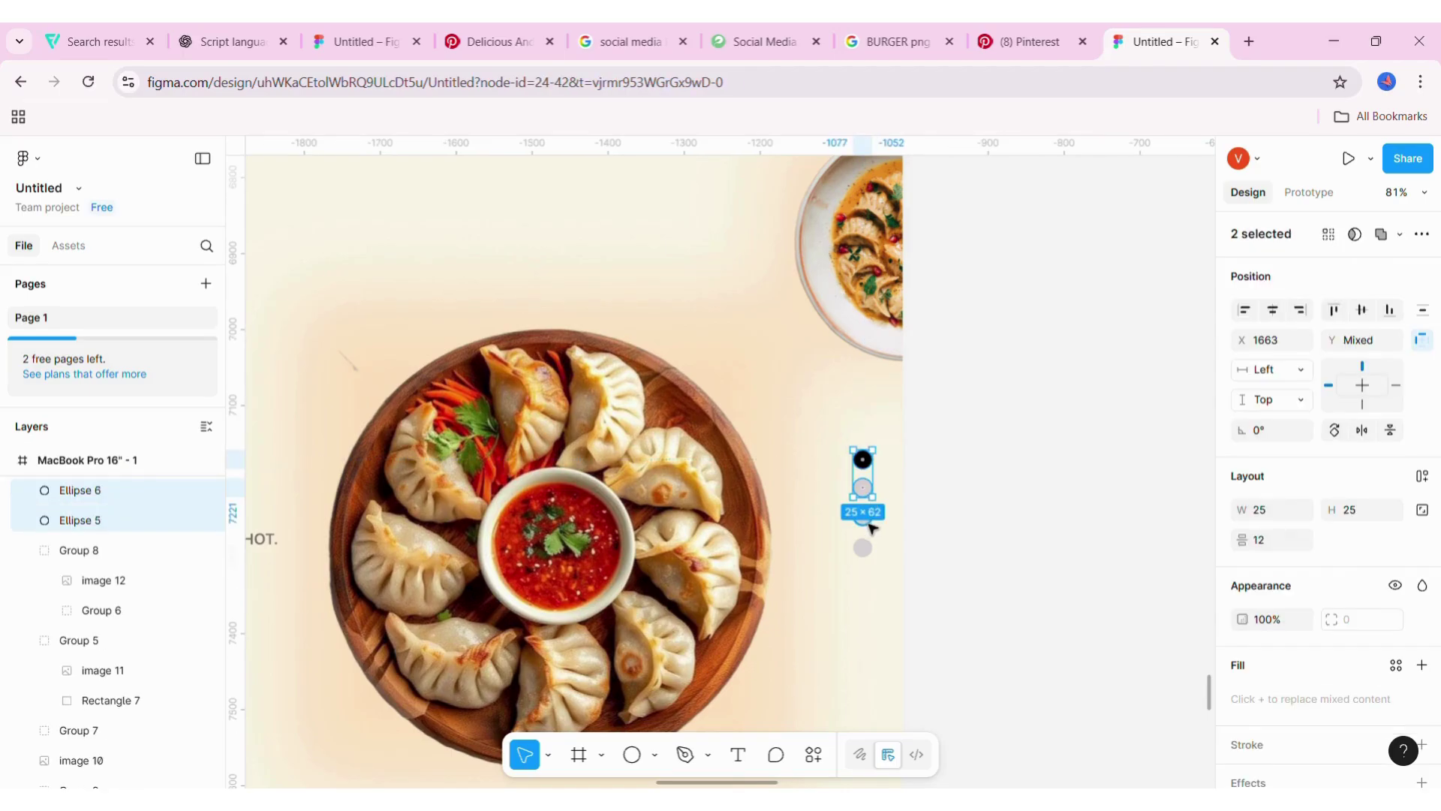
shift+click(863, 516)
shift+click(863, 548)
right_click(867, 551)
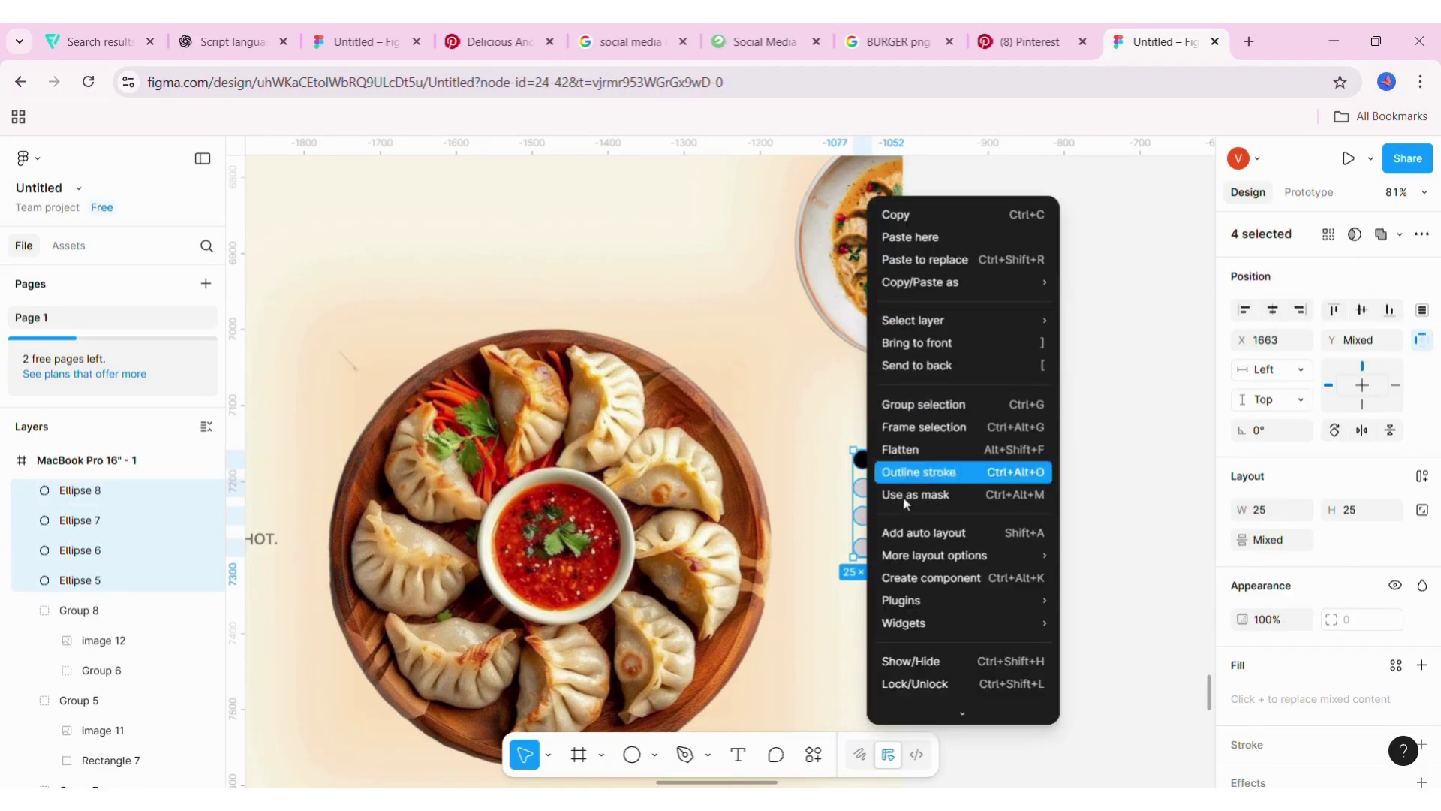
click(945, 533)
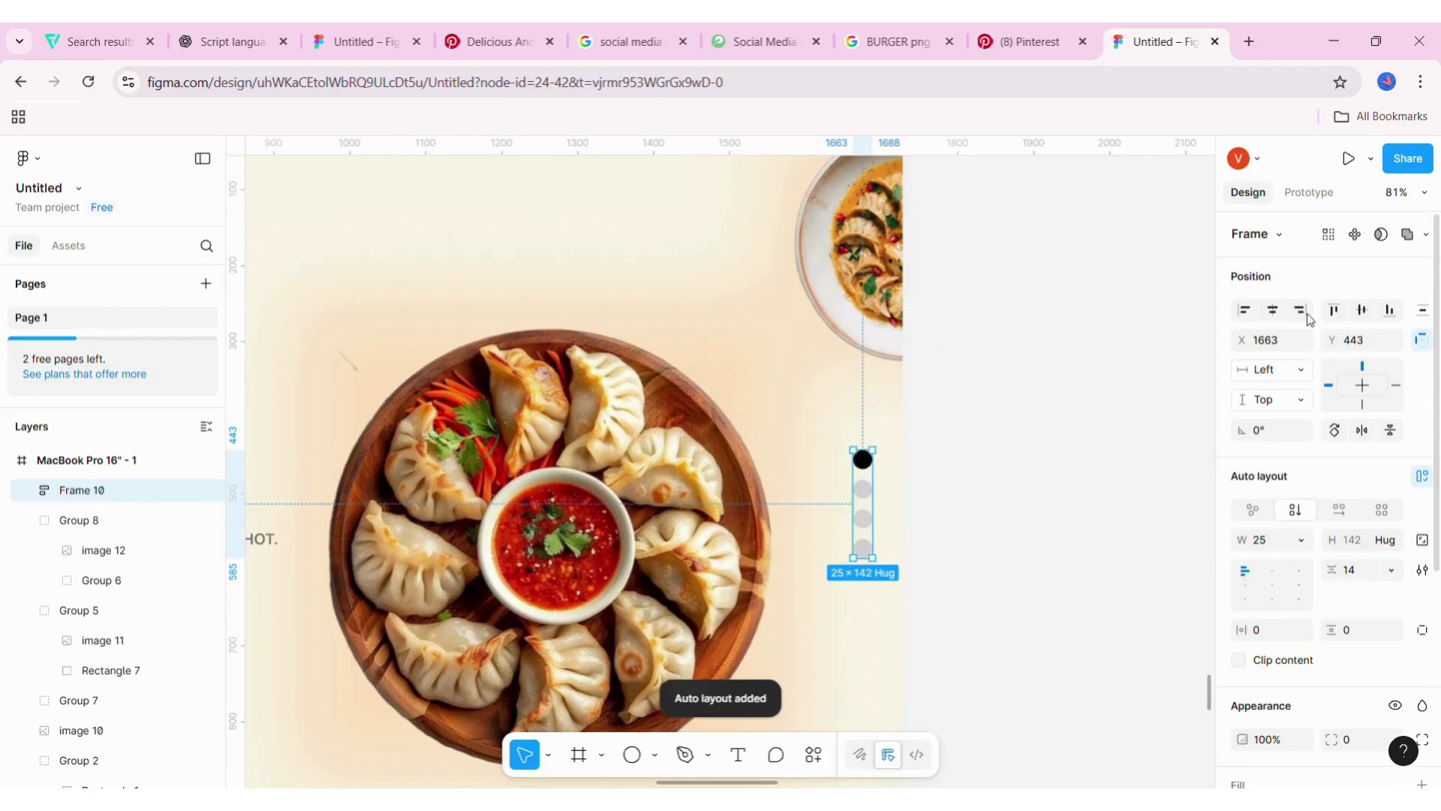
click(1272, 310)
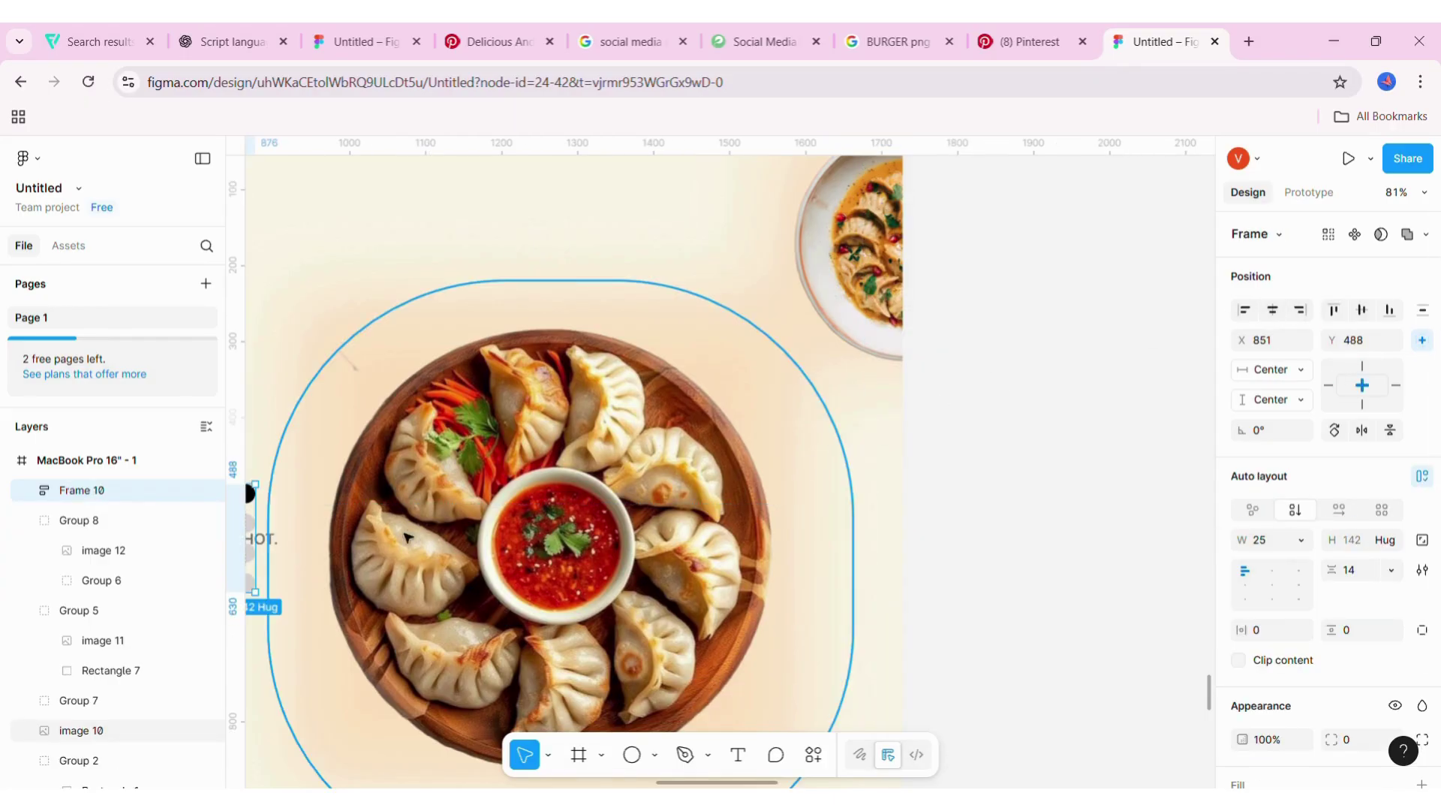
drag(257, 548, 870, 548)
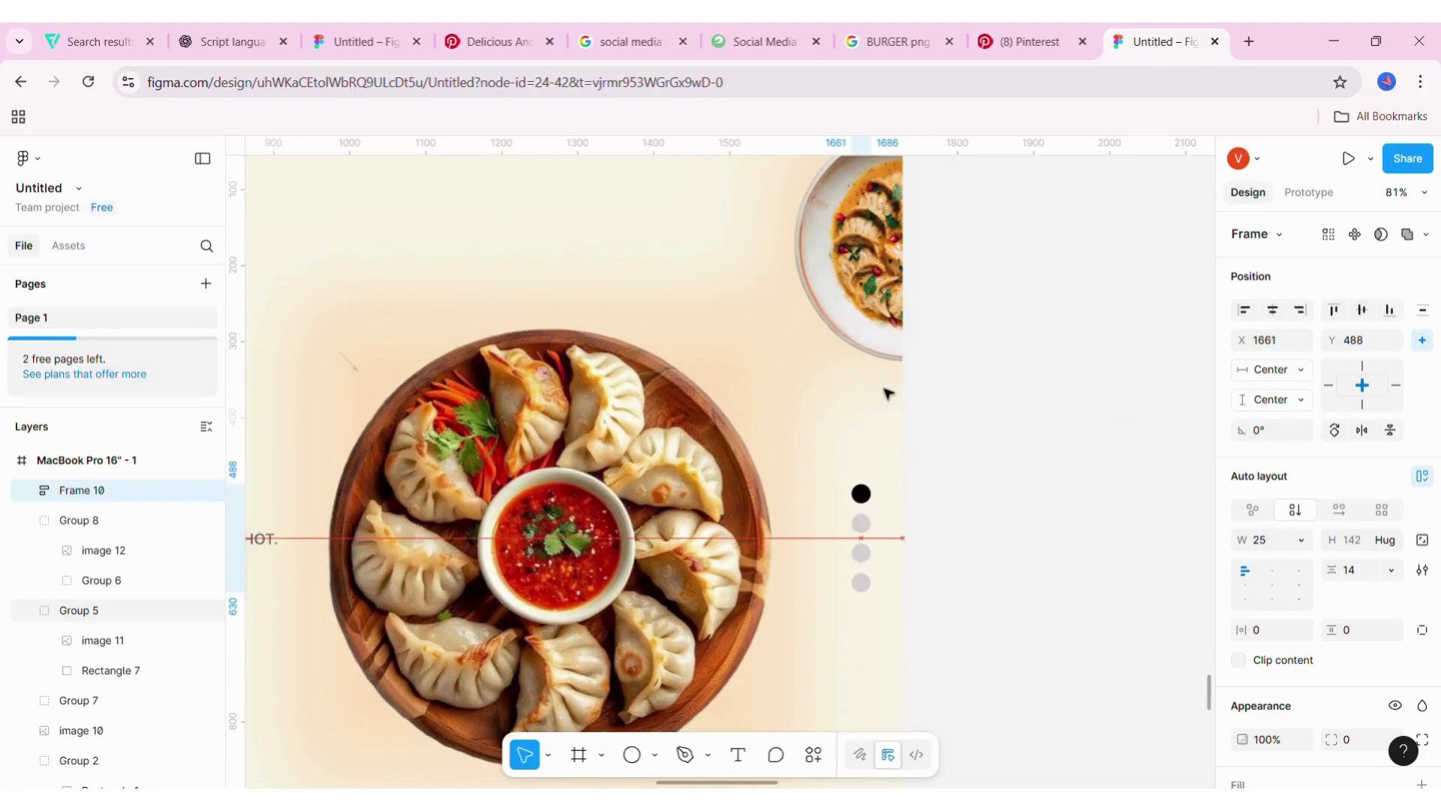
- Shrink the top-right momo plate group and nudge it slightly down and left
click(1033, 489)
click(803, 338)
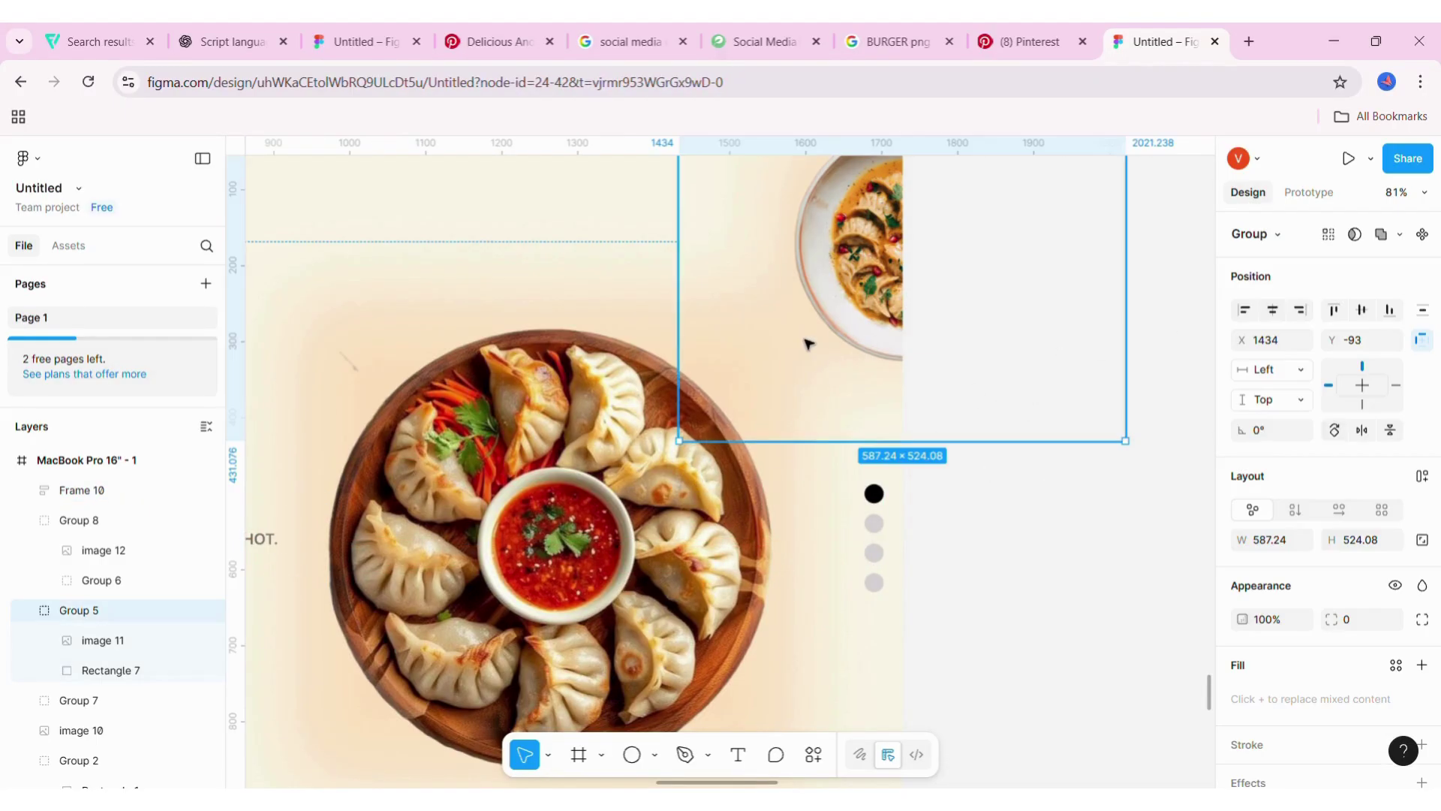
drag(1141, 460, 1078, 396)
drag(976, 338, 1011, 377)
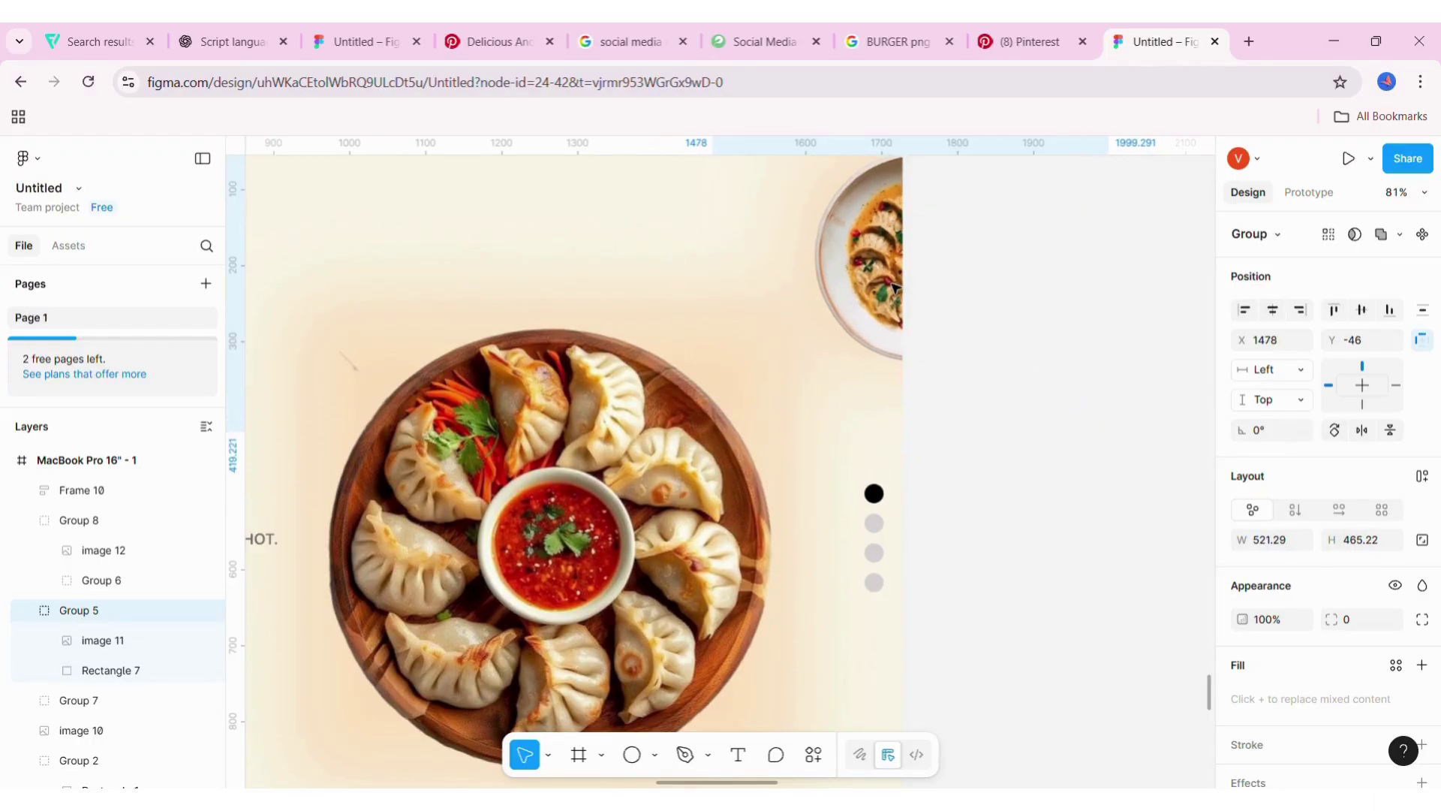
scroll(895, 290, up, 3)
drag(893, 316, 891, 344)
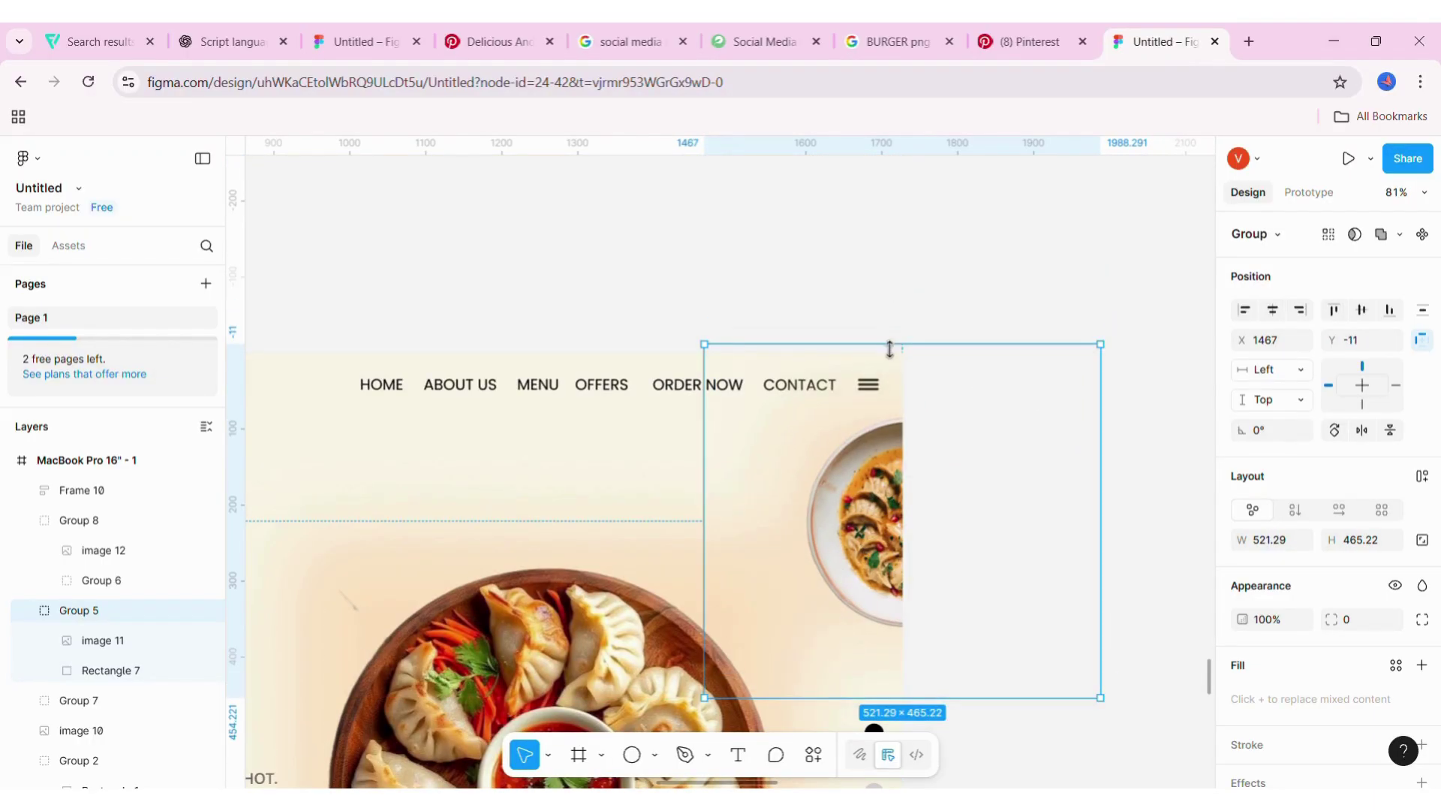
click(991, 233)
scroll(759, 557, down, 10)
- Move the green leaf beside the plate and the copyright footer text to the slide's bottom
scroll(585, 546, left, 3)
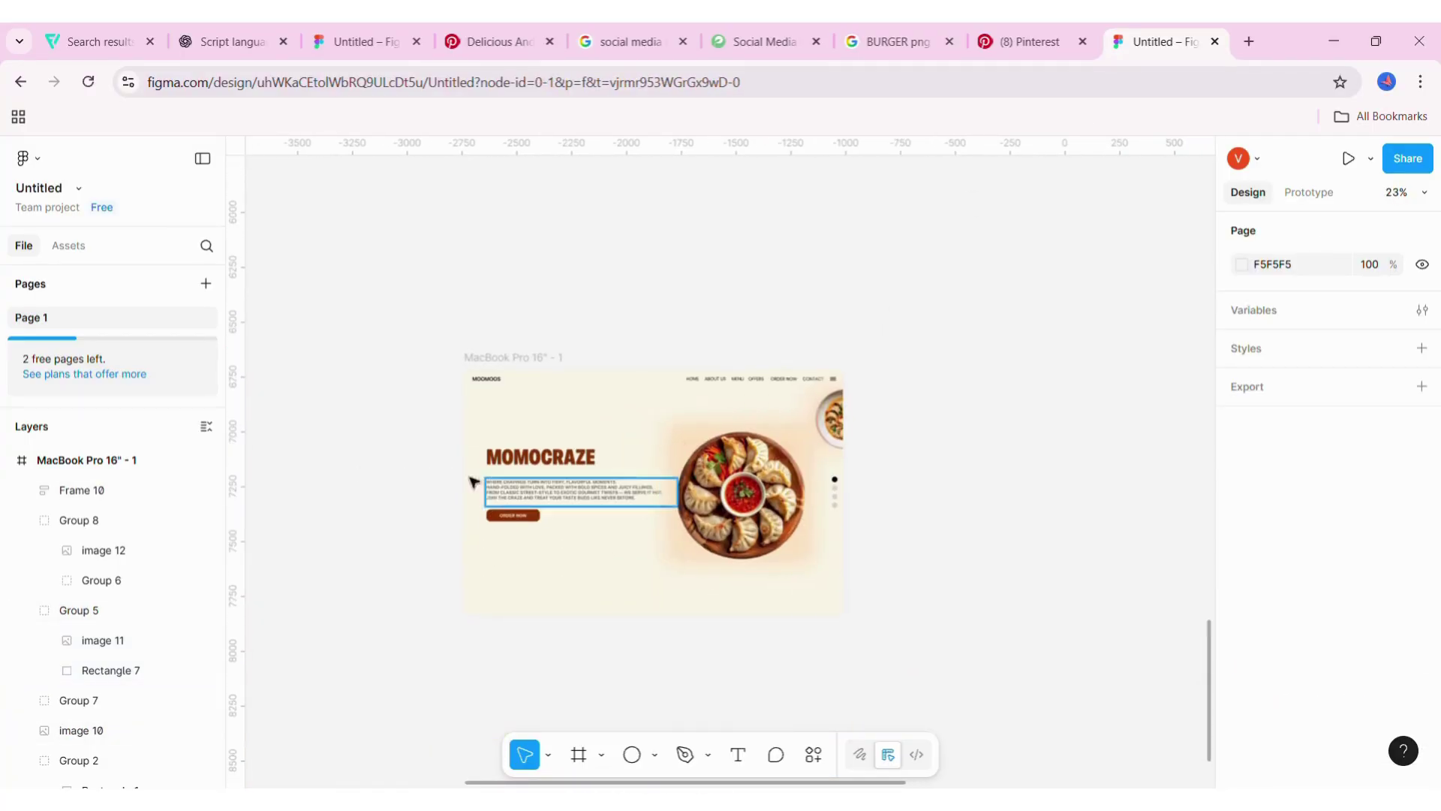
scroll(466, 510, left, 5)
scroll(391, 481, down, 3)
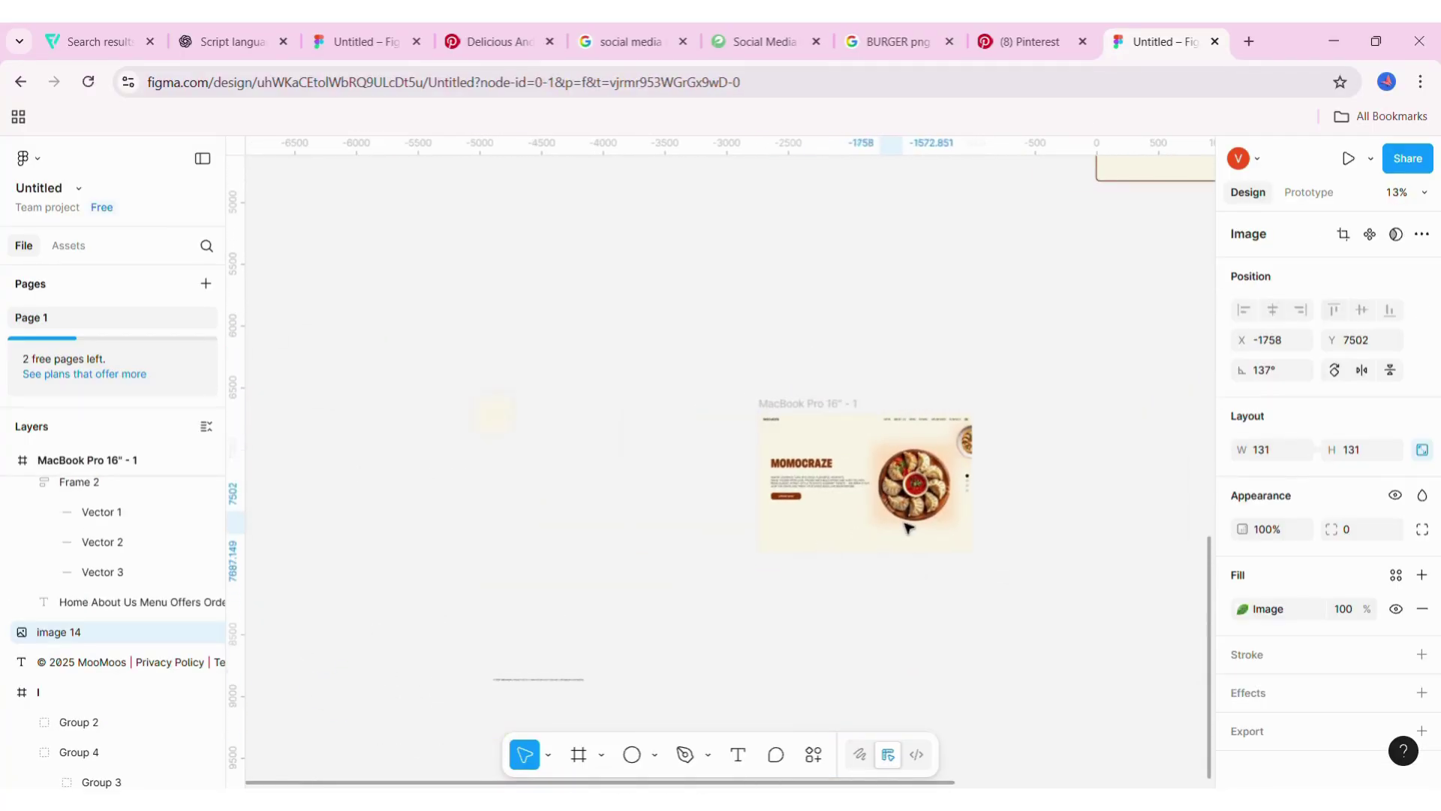
drag(344, 680, 893, 518)
scroll(915, 755, up, 2)
mouse_move(460, 668)
mouse_down()
mouse_move(769, 492)
mouse_move(794, 507)
mouse_up()
- Rotate the leaf and Alt-drag rotated copies to scatter four 131×131 leaves around the plate
scroll(791, 502, up, 5)
scroll(751, 526, up, 2)
mouse_move(742, 586)
mouse_down()
mouse_move(669, 596)
mouse_move(656, 620)
mouse_move(678, 638)
mouse_up()
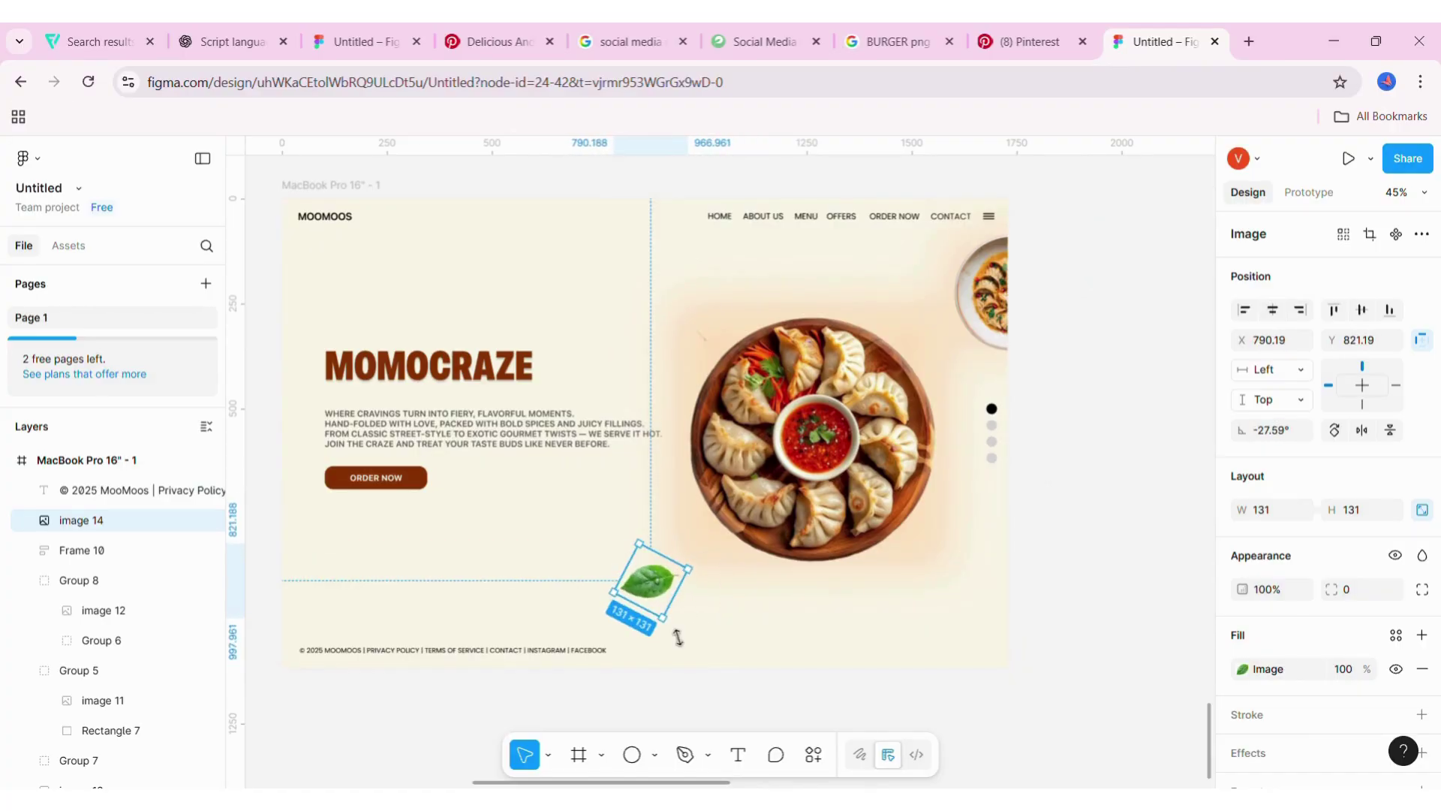
mouse_move(644, 570)
mouse_down()
mouse_move(623, 253)
mouse_move(697, 276)
mouse_move(940, 587)
mouse_move(902, 598)
mouse_move(884, 263)
mouse_move(914, 286)
mouse_up()
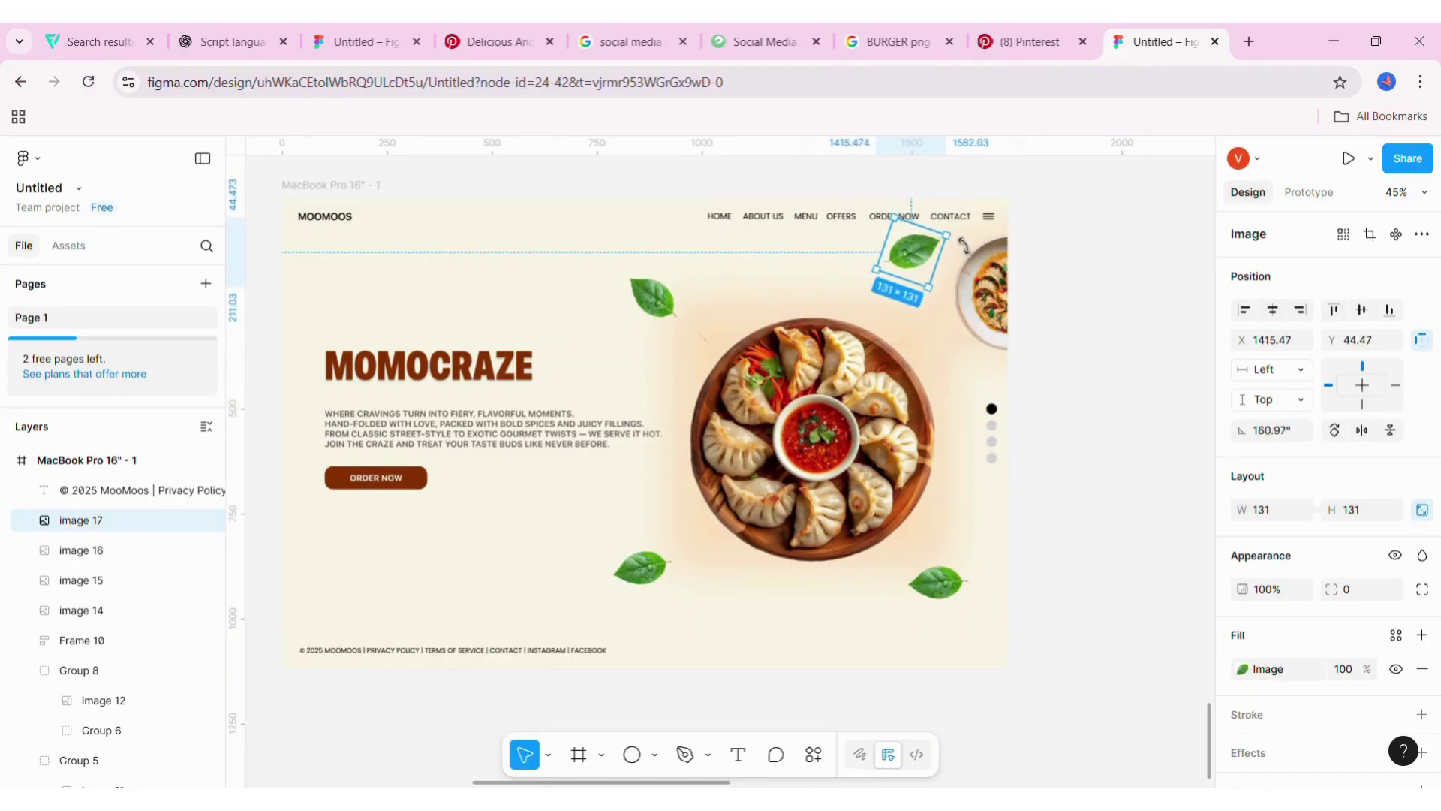
click(1116, 395)
scroll(1119, 396, down, 3)
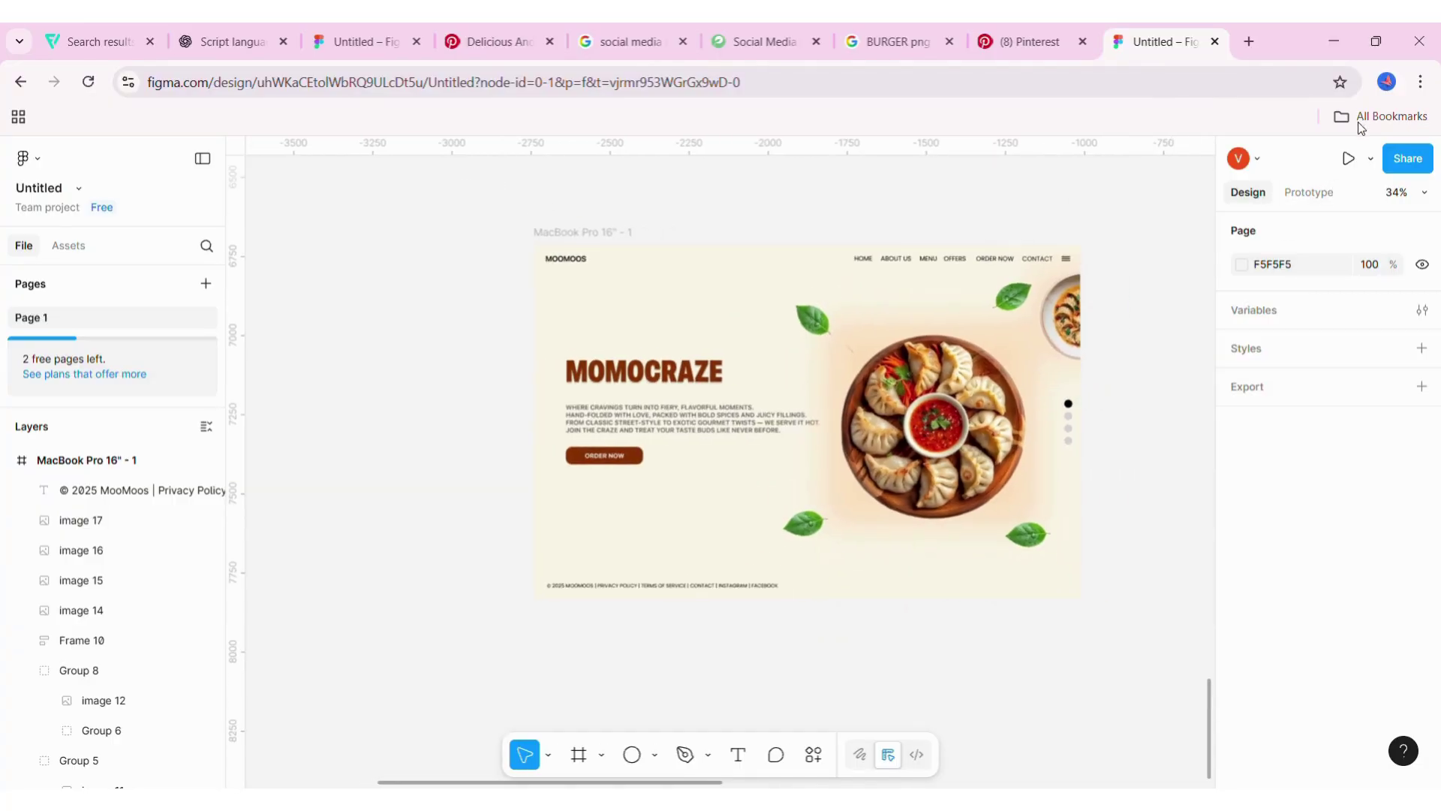
- Give the MacBook Pro 16" - 1 frame a corner radius of 25
click(955, 435)
scroll(955, 435, down, 2)
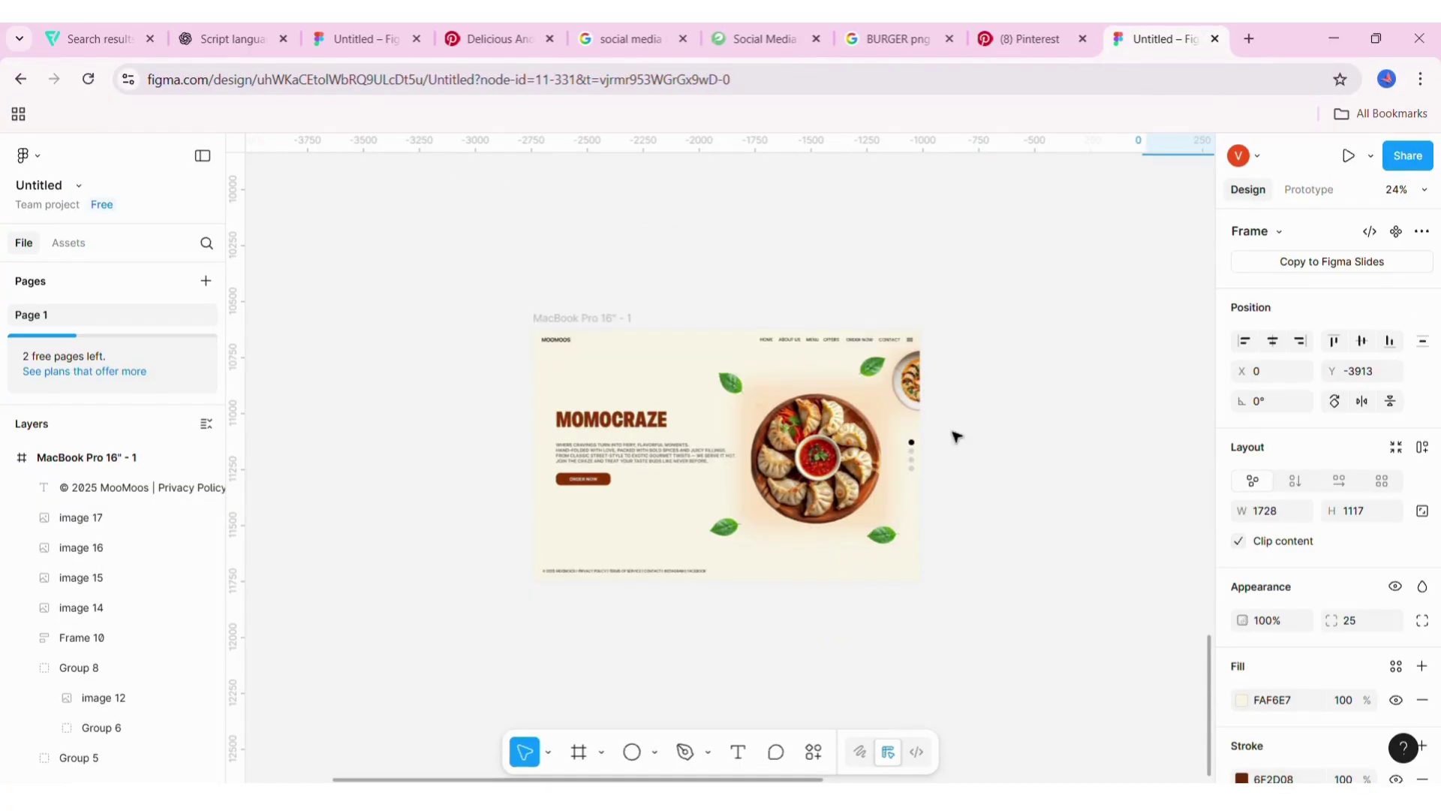
click(599, 318)
scroll(1366, 570, down, 1)
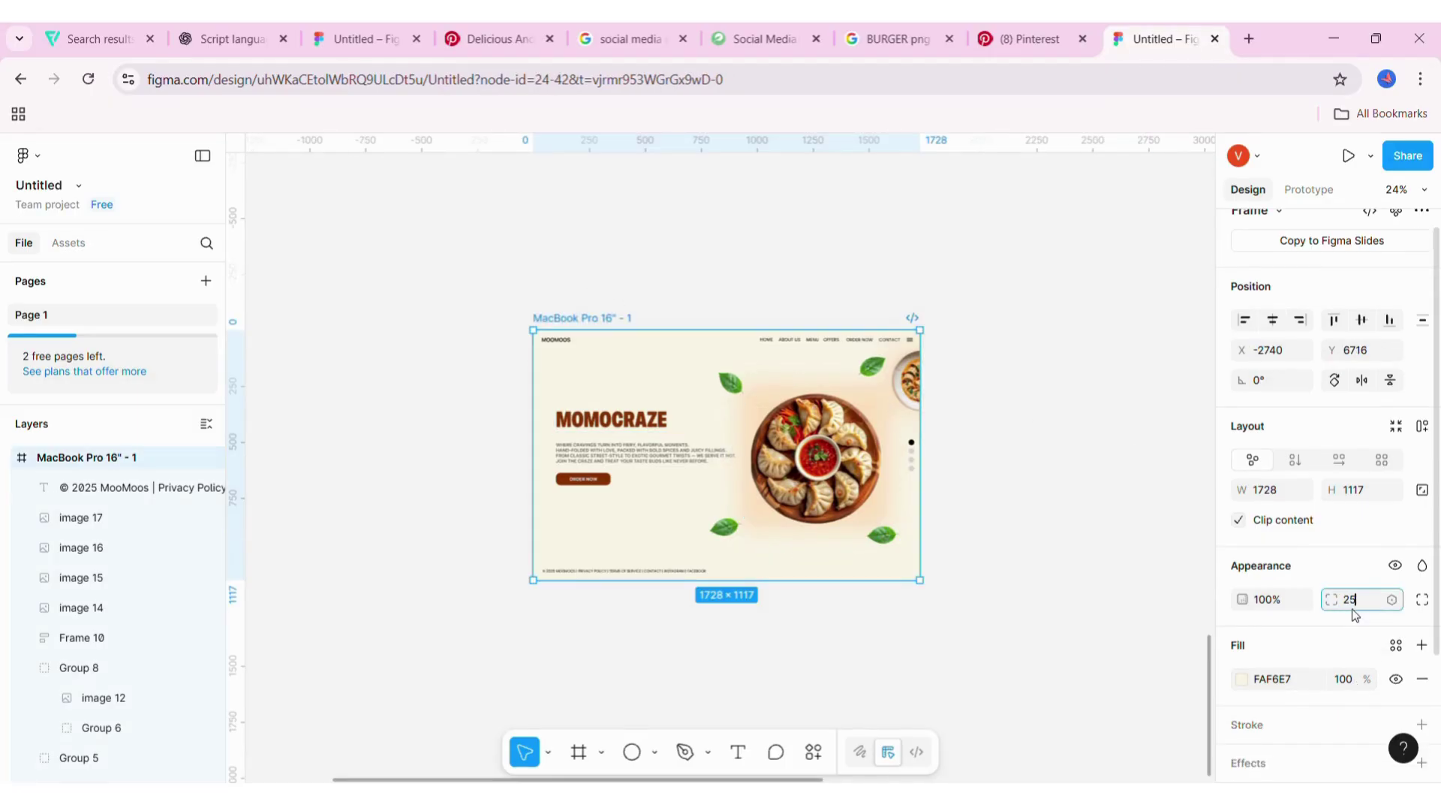
click(1104, 592)
- Add an outside brown stroke of weight 7 to the slide frame
click(593, 318)
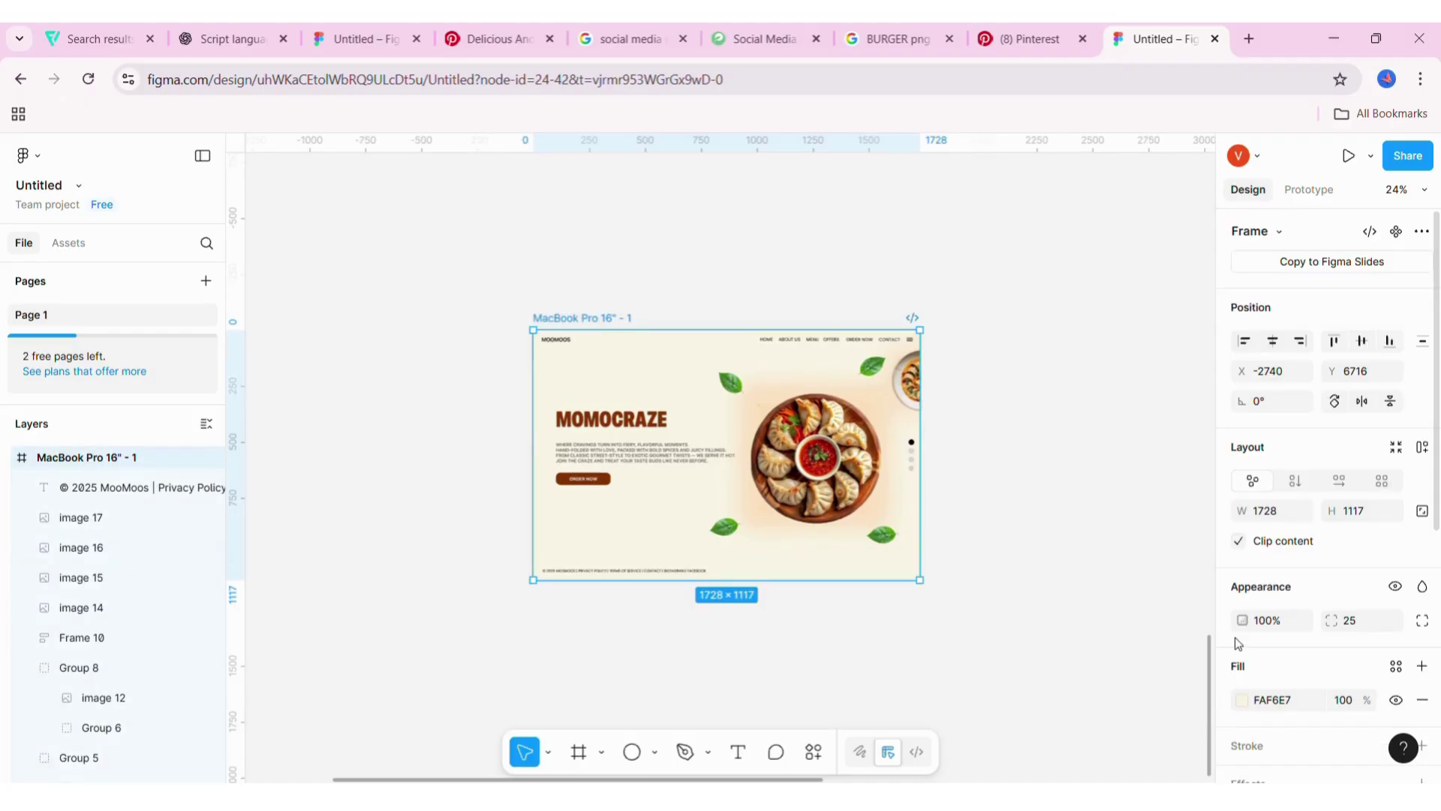
scroll(1237, 643, down, 2)
click(1263, 606)
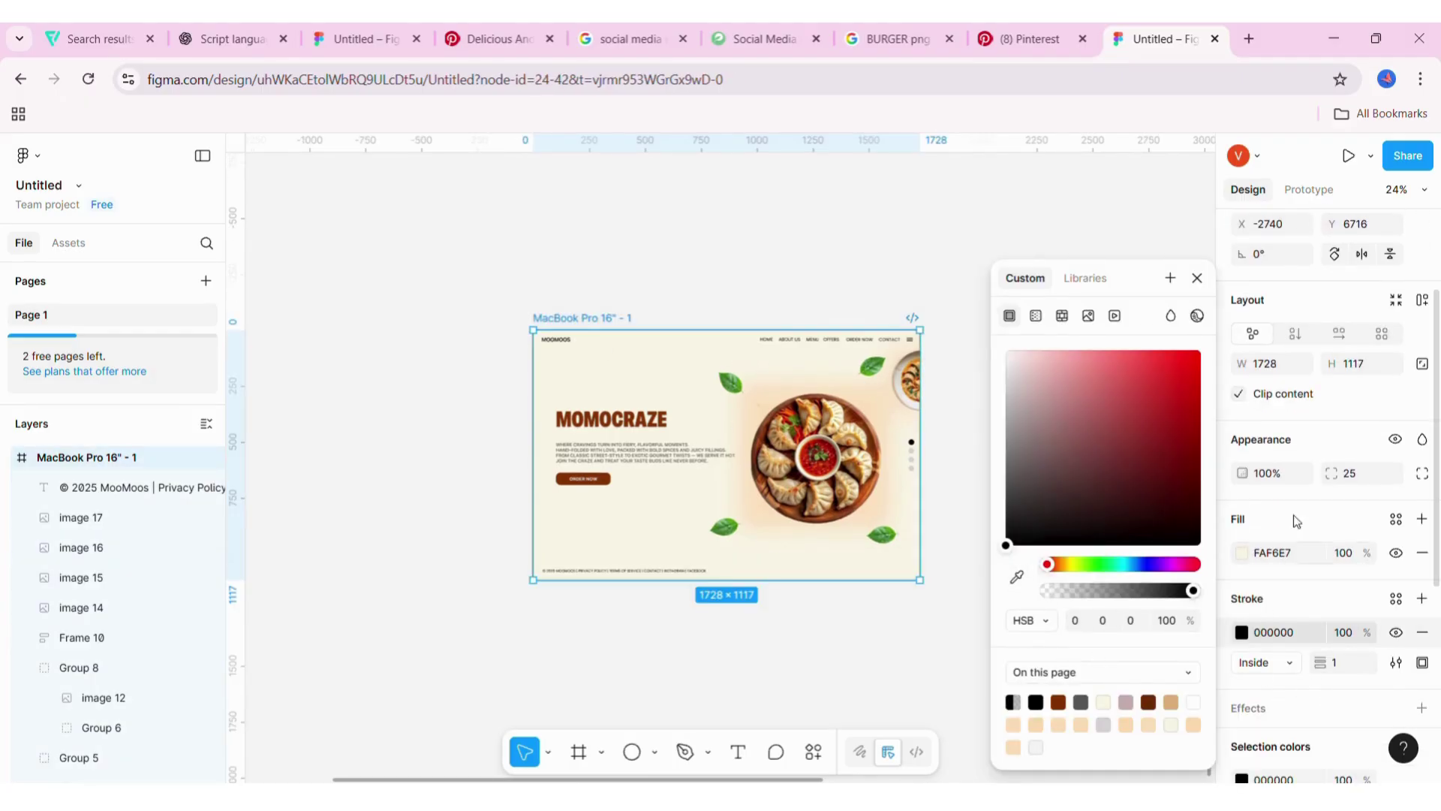
click(1283, 684)
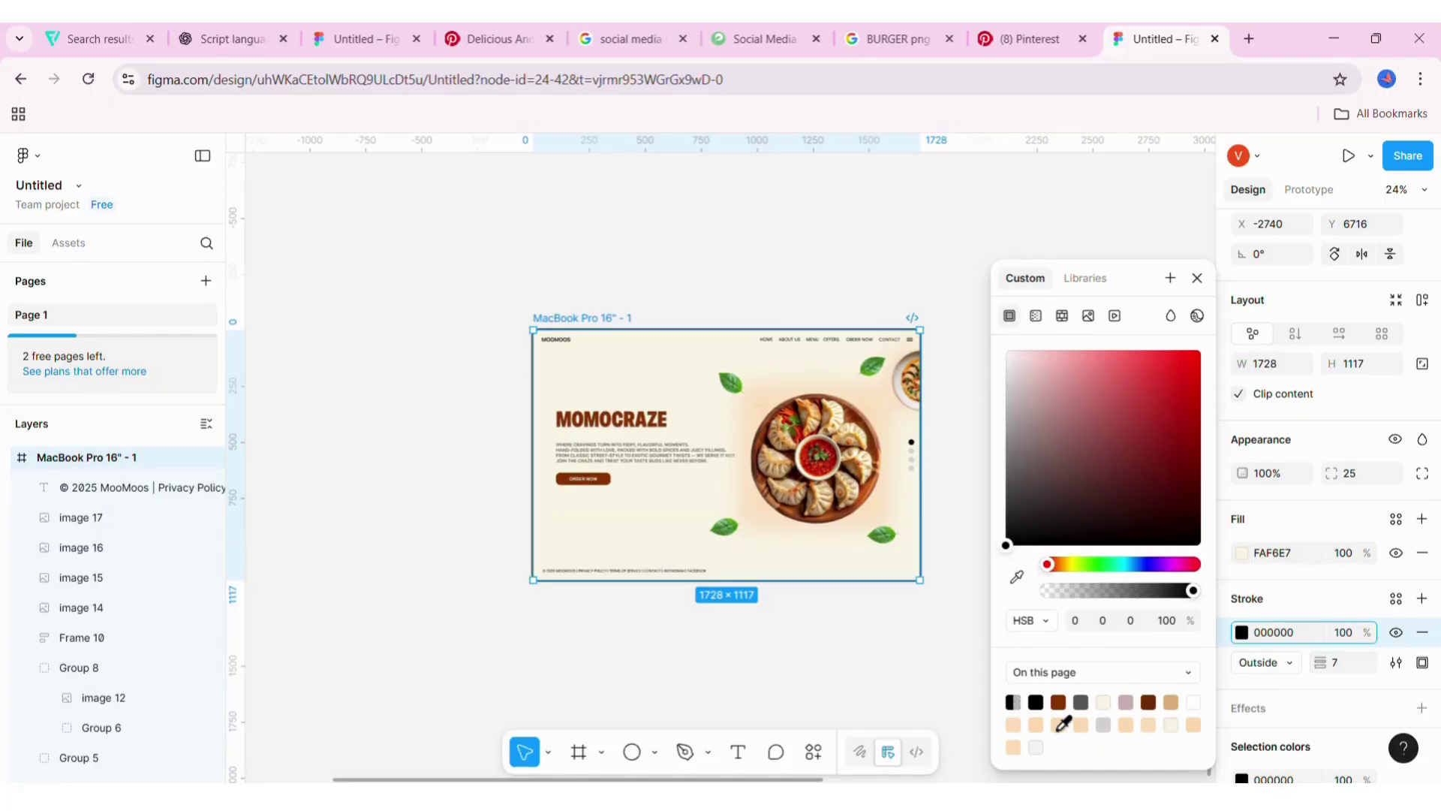
click(1058, 703)
click(718, 636)
- Apply a Layer blur effect to the cropped top-right momo plate image 11
click(921, 382)
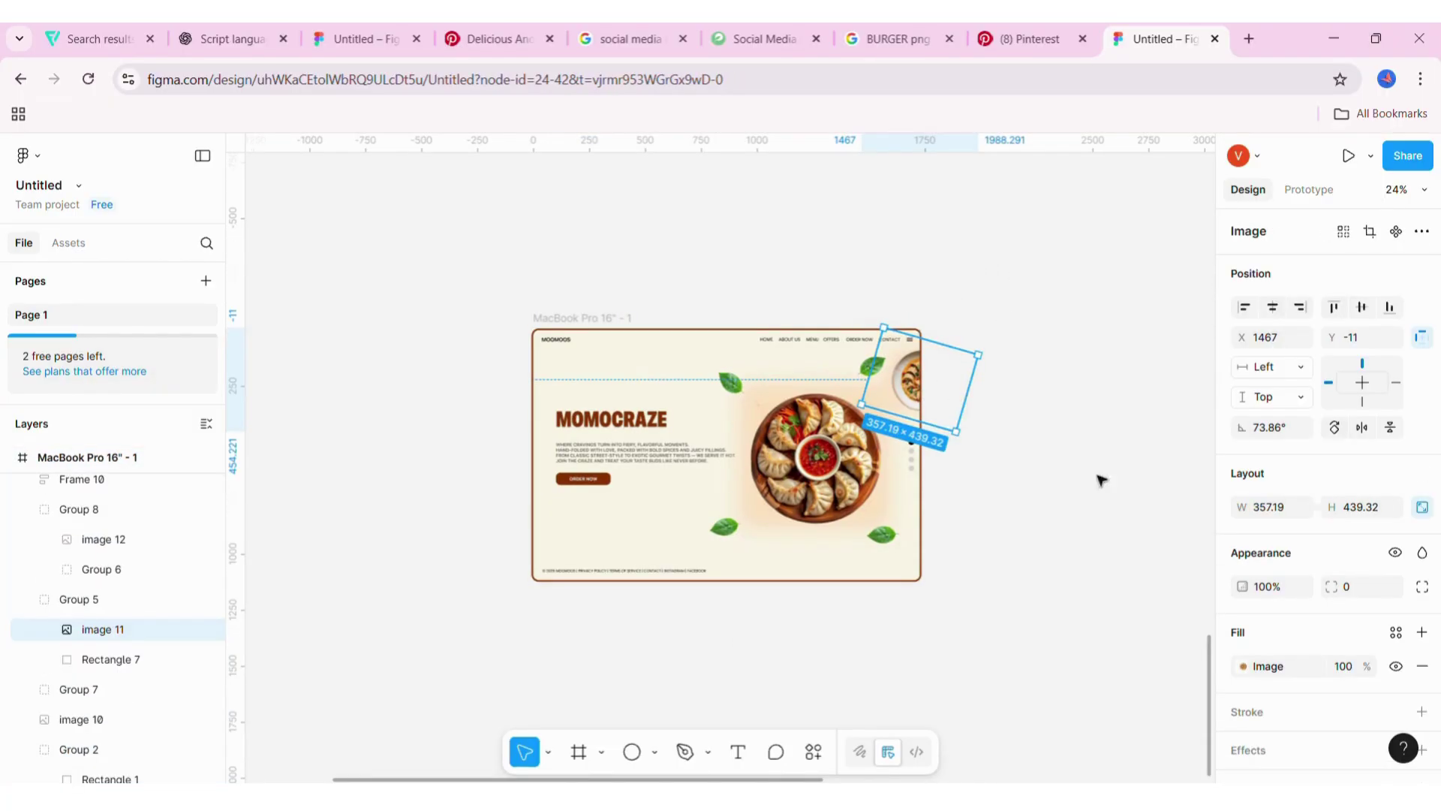
click(1187, 581)
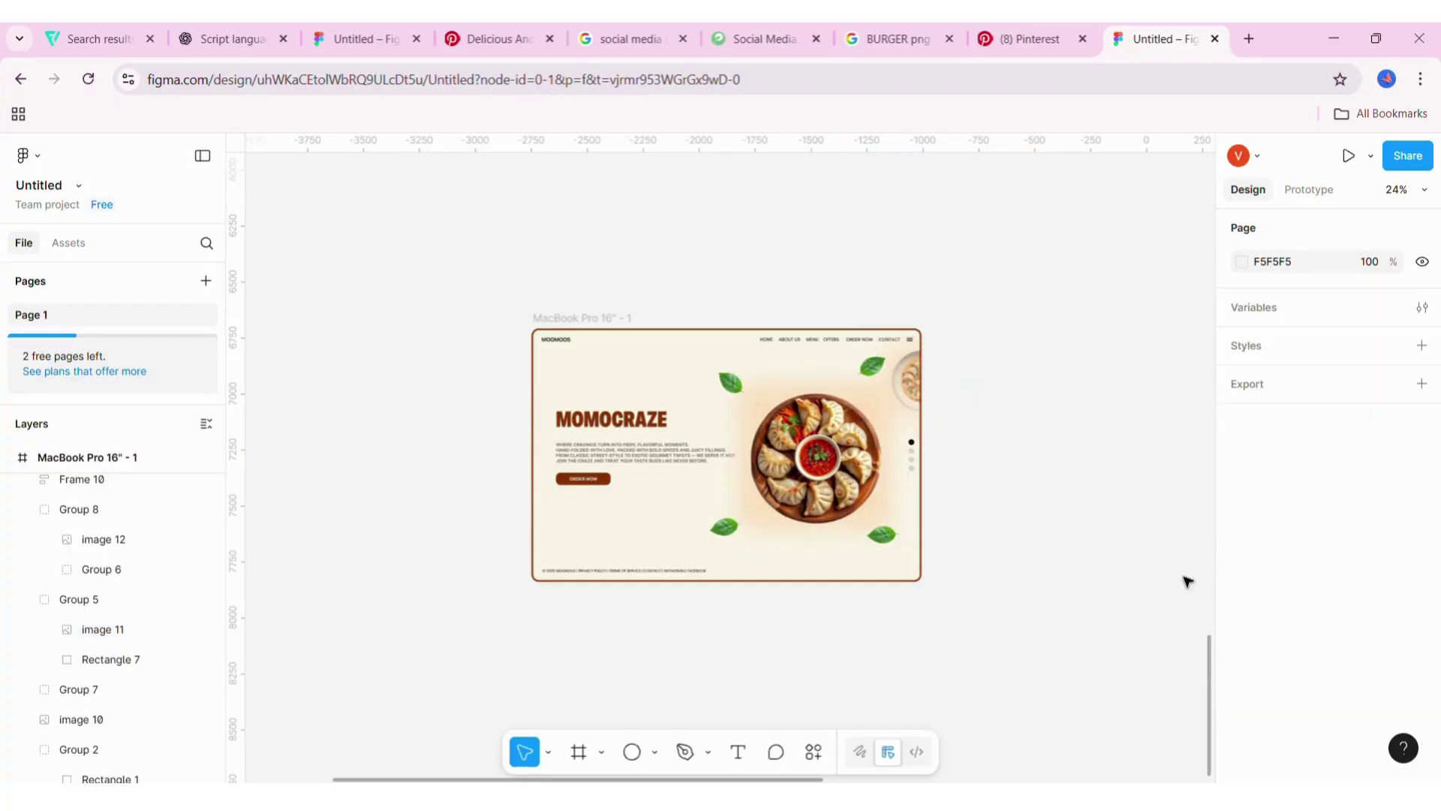
click(916, 396)
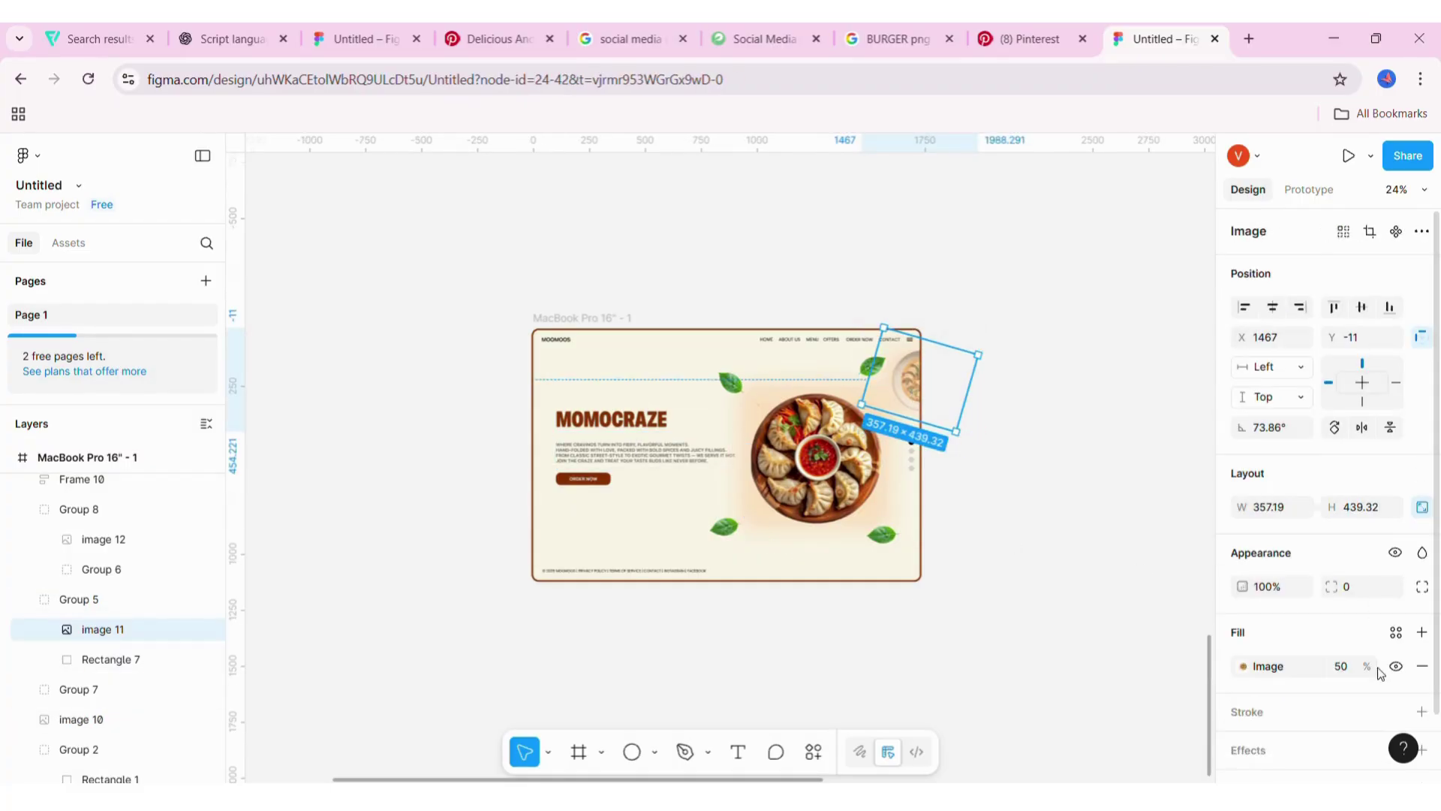
scroll(1278, 709, down, 2)
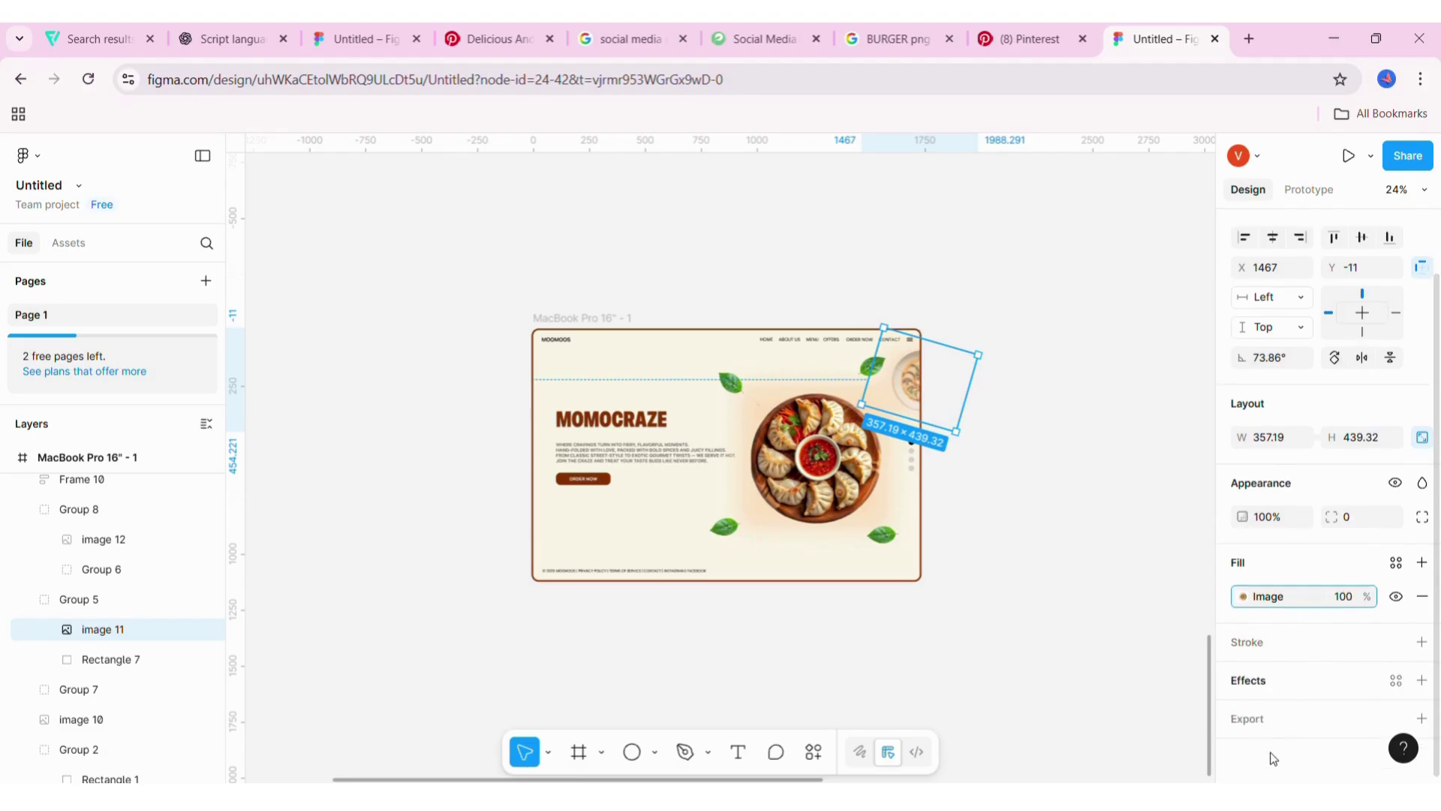
click(1271, 680)
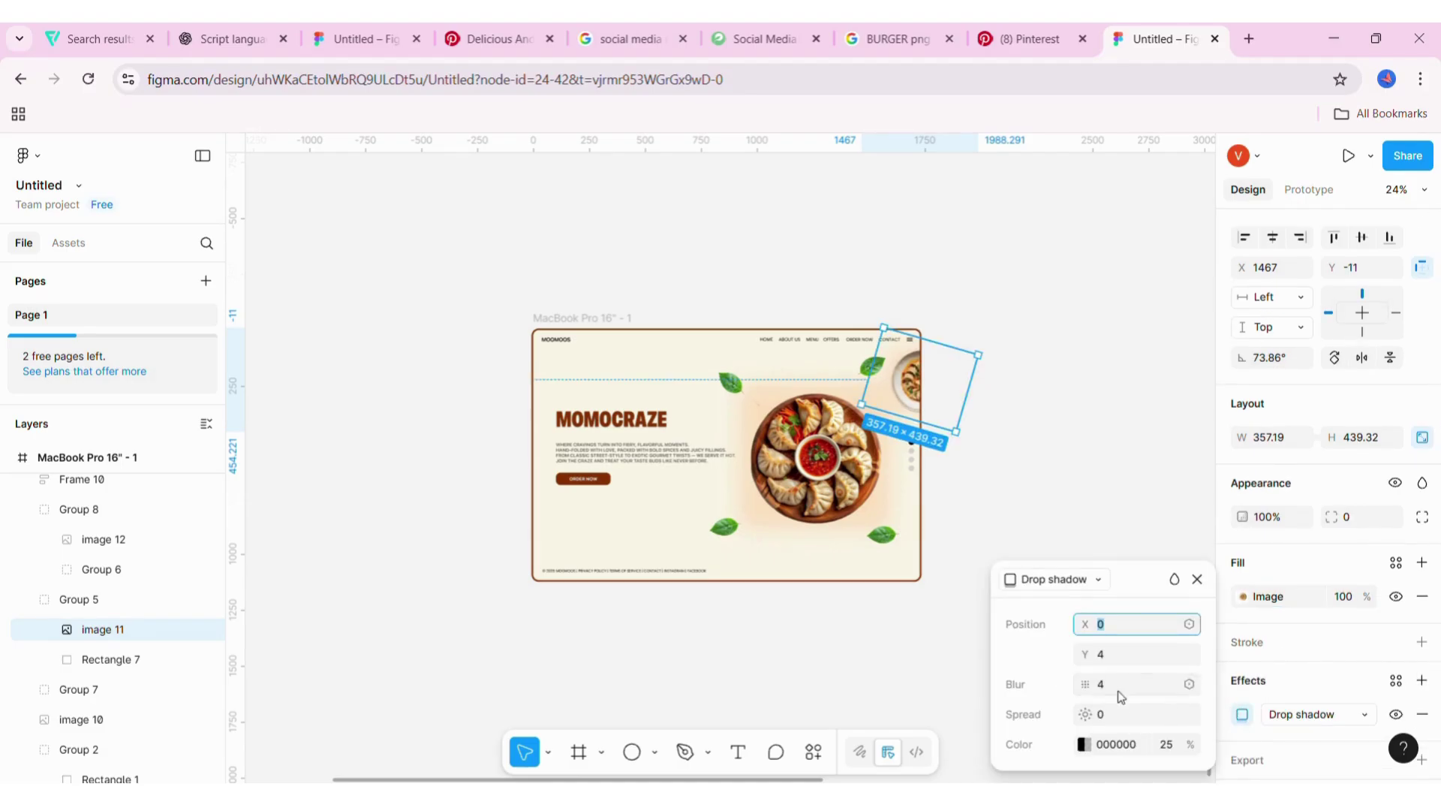
click(1346, 720)
click(1318, 667)
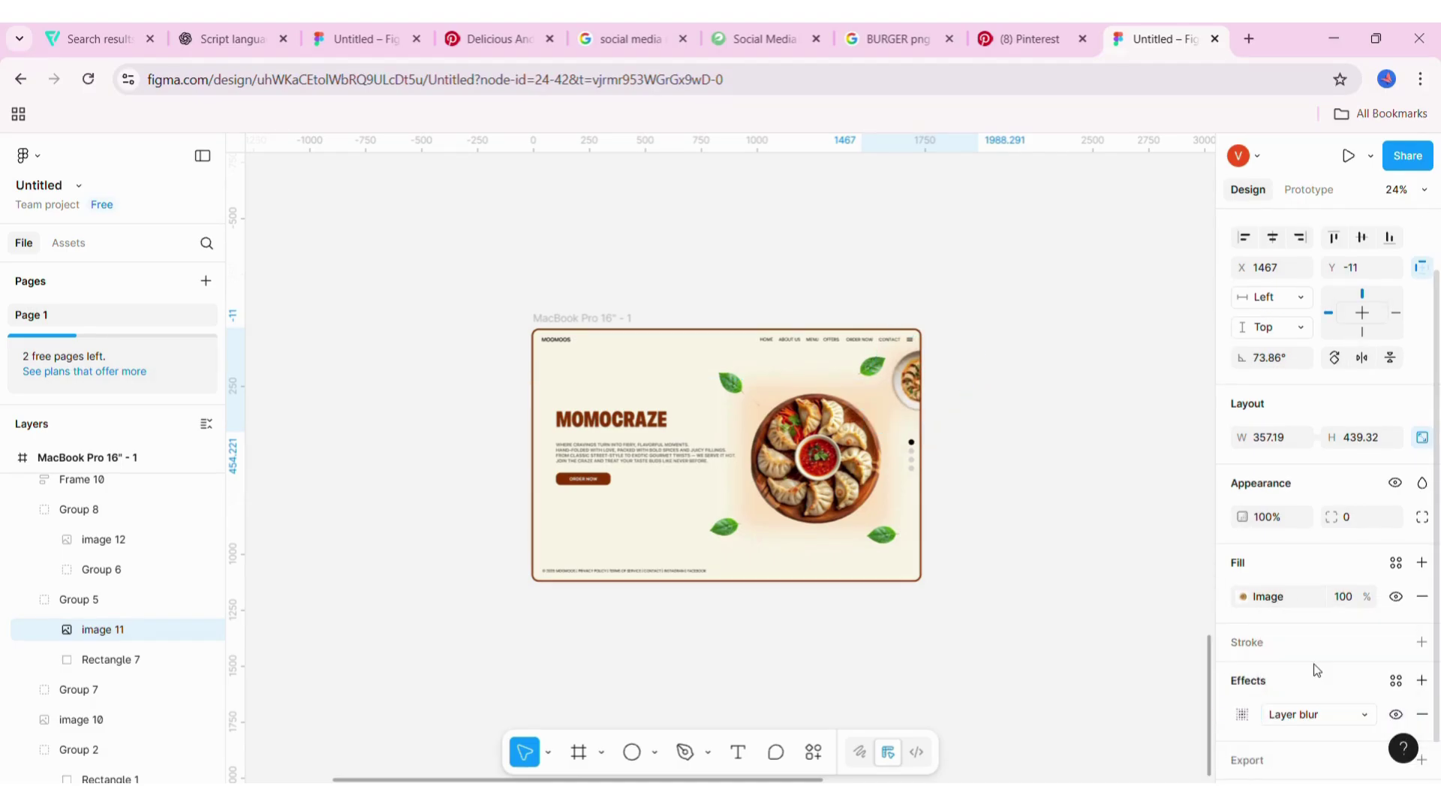
click(1240, 715)
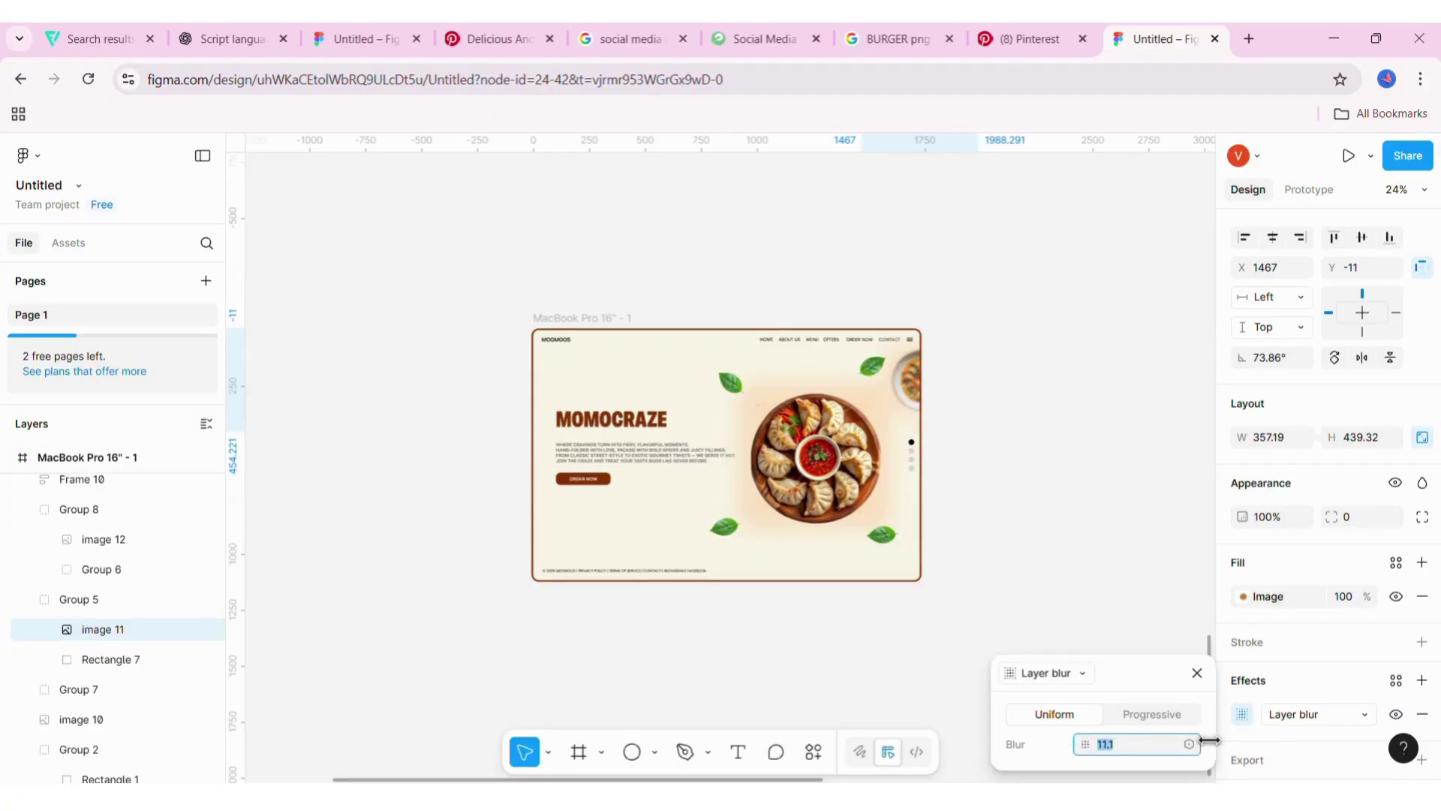
click(1033, 461)
scroll(811, 420, down, 2)
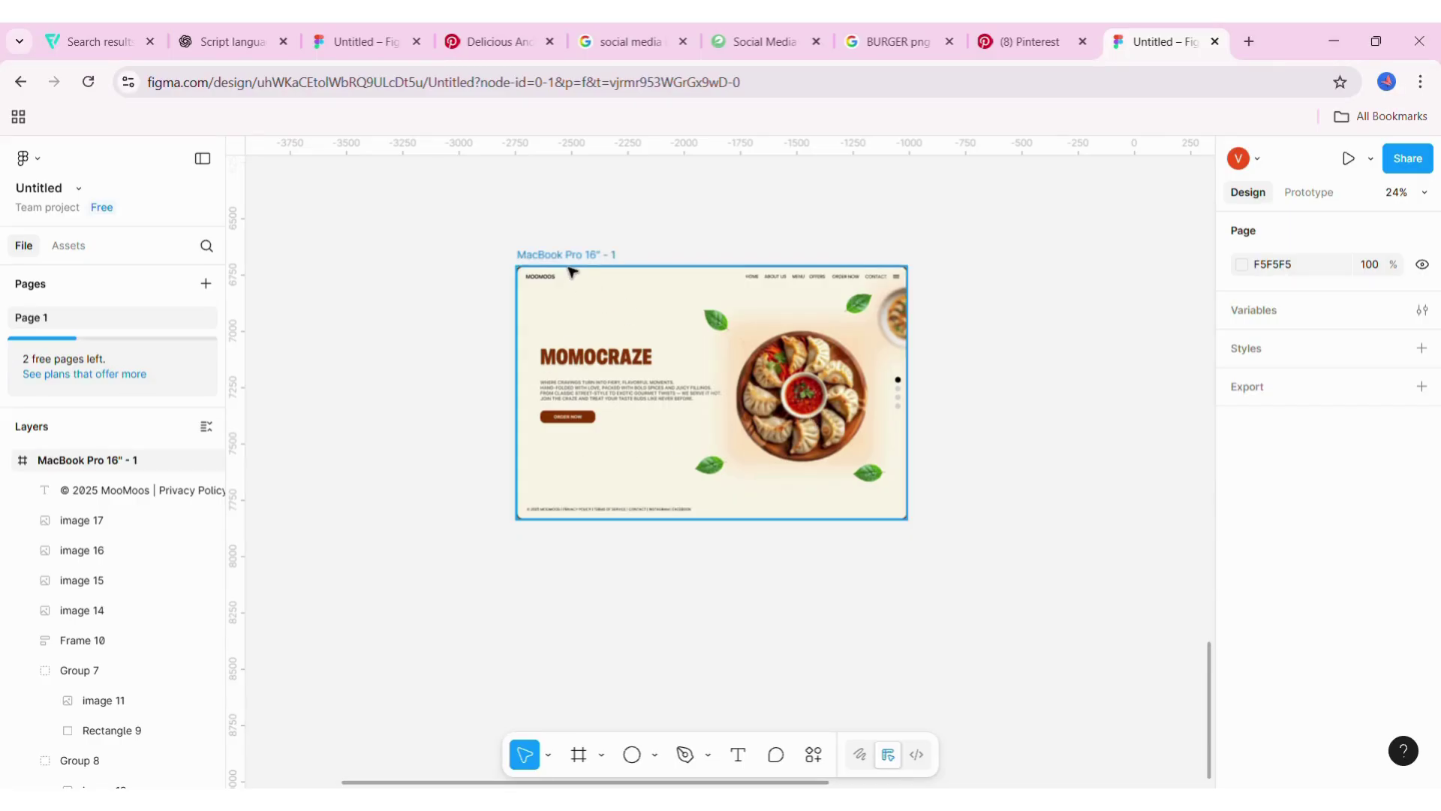
- Duplicate the slide below and shrink the large plate to 415.18×415.18, rotated 168.67° at bottom-right
drag(578, 278, 575, 538)
key(shift+2)
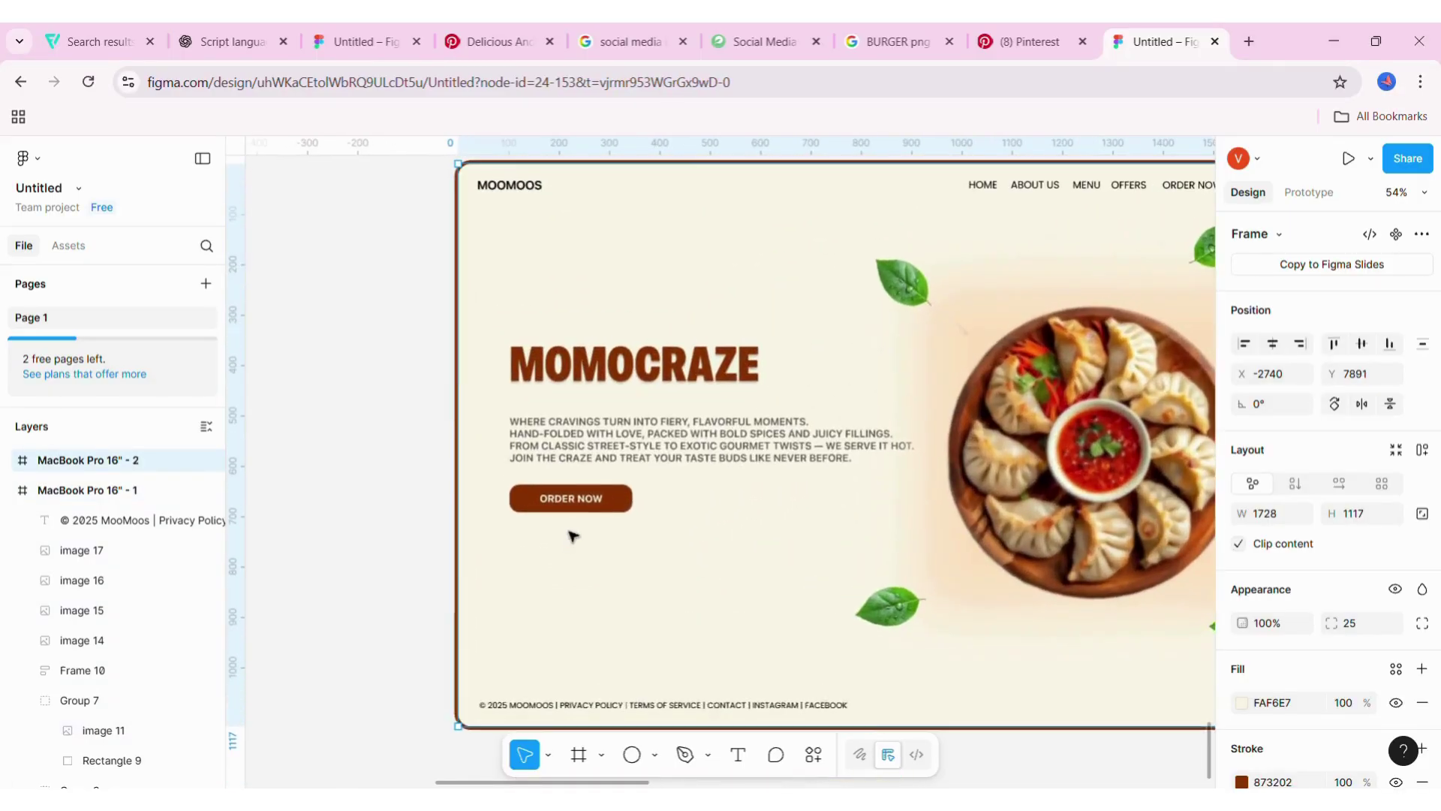
scroll(573, 535, up, 2)
ctrl+scroll(572, 535, down, 1)
click(893, 529)
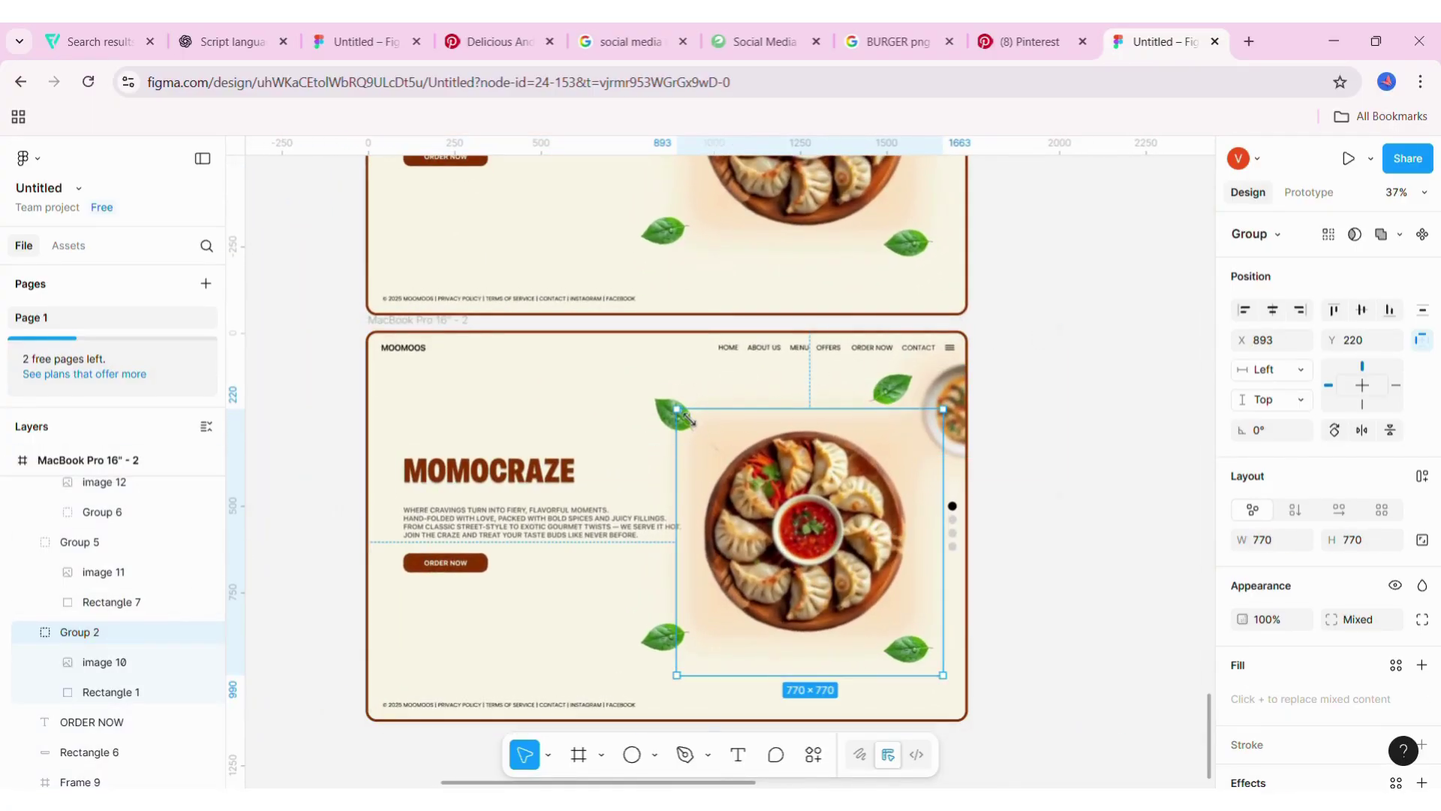
mouse_move(686, 421)
mouse_down()
mouse_move(835, 654)
mouse_move(813, 569)
mouse_up()
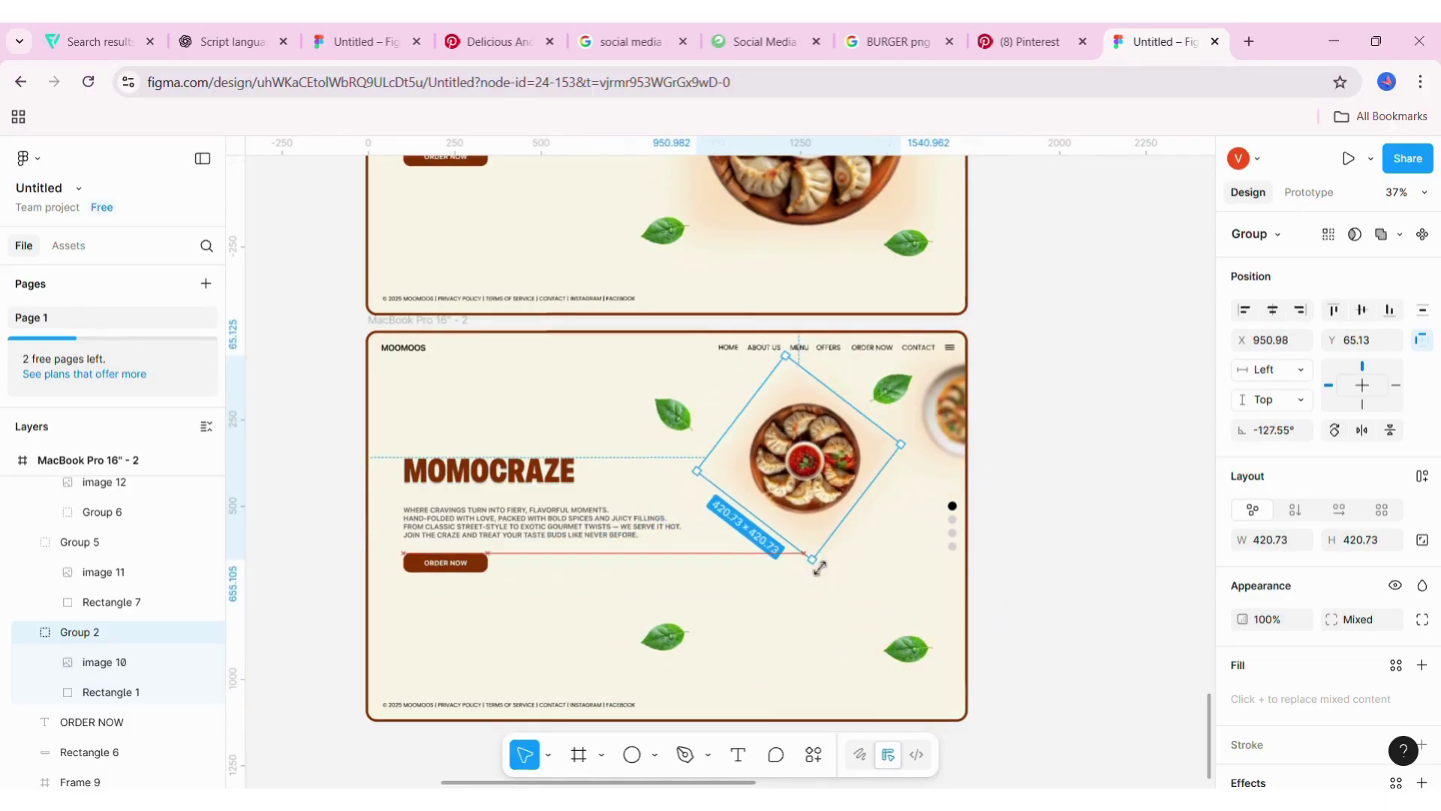
drag(843, 508, 993, 677)
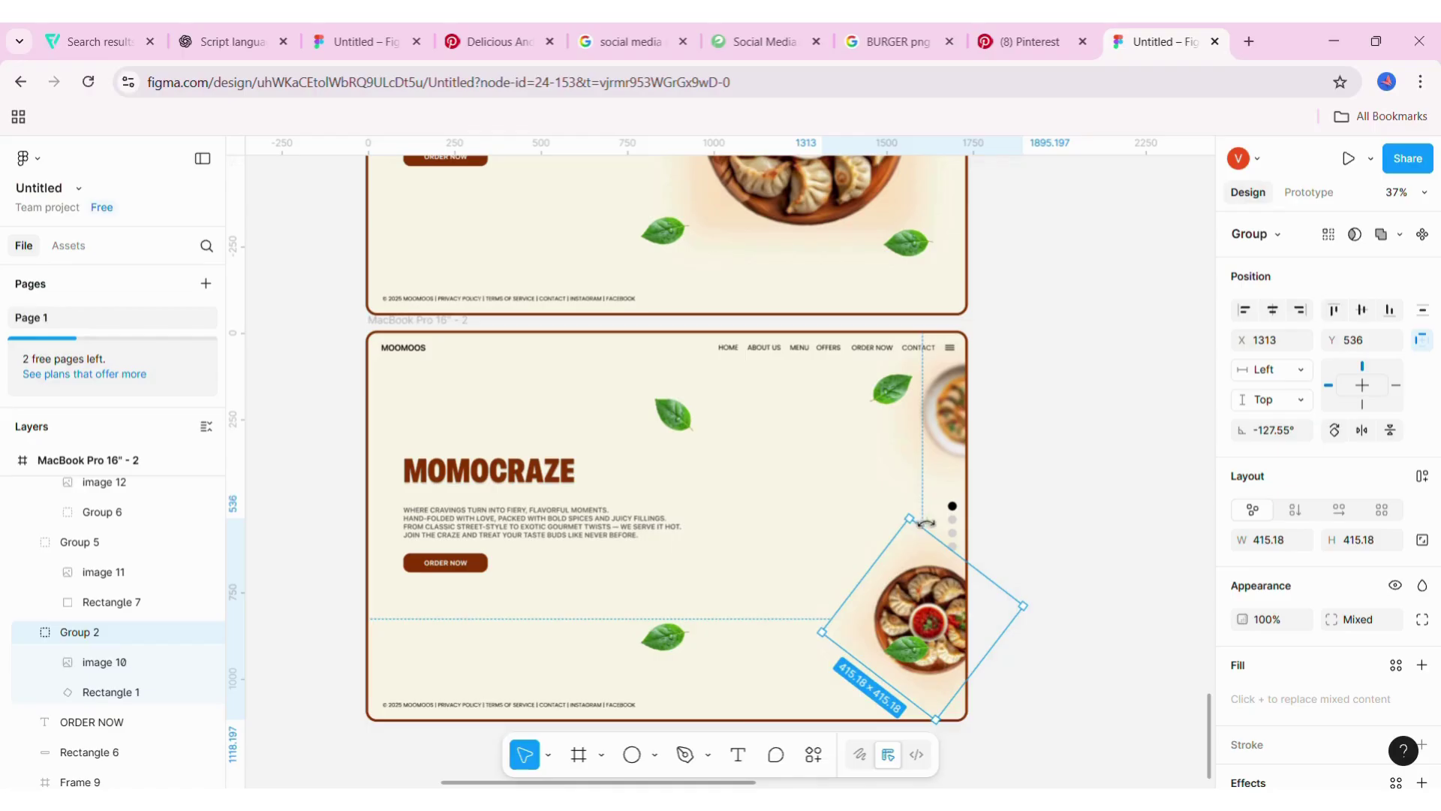
drag(926, 523, 1033, 568)
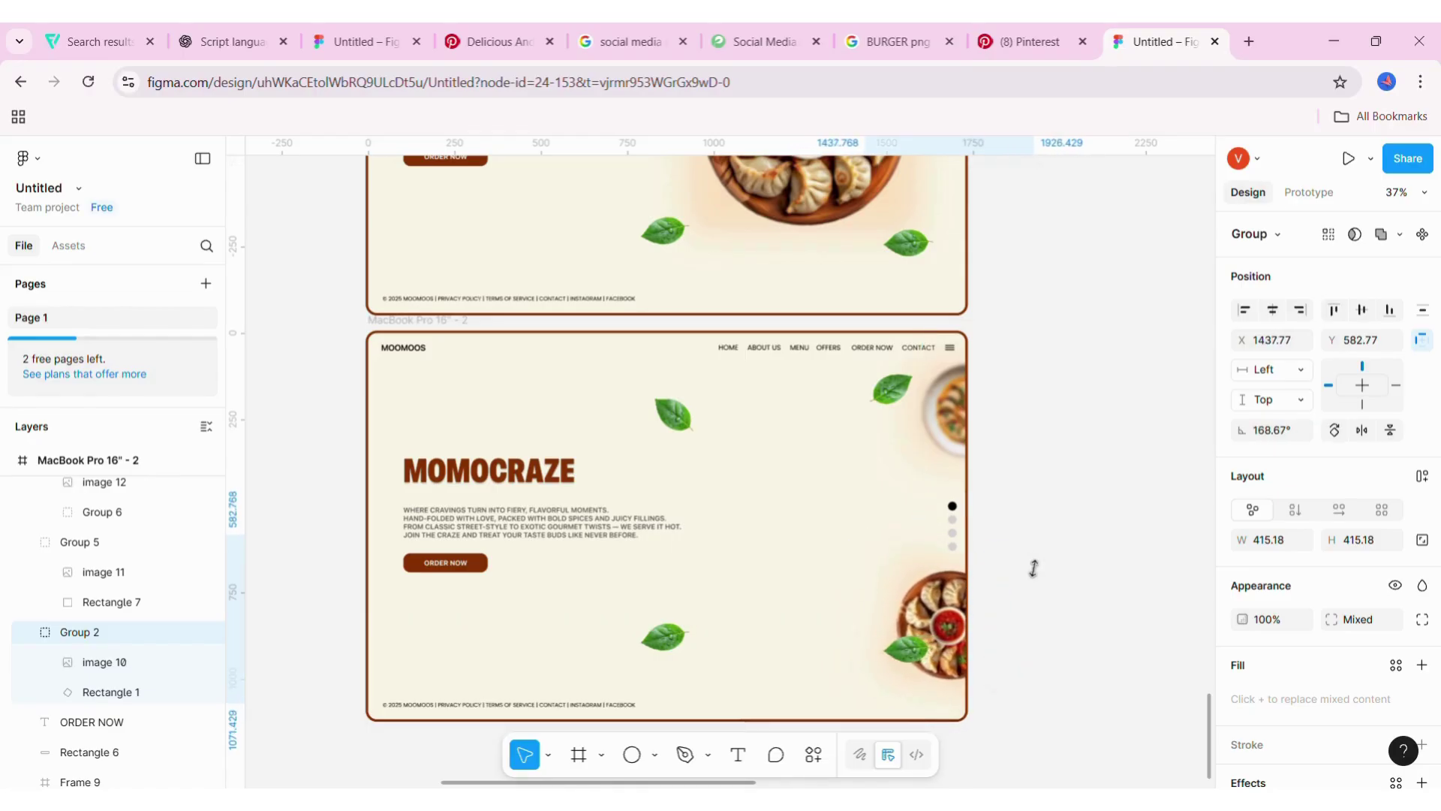
key(shift+Right)
key(shift+Right)
key(shift+Right)
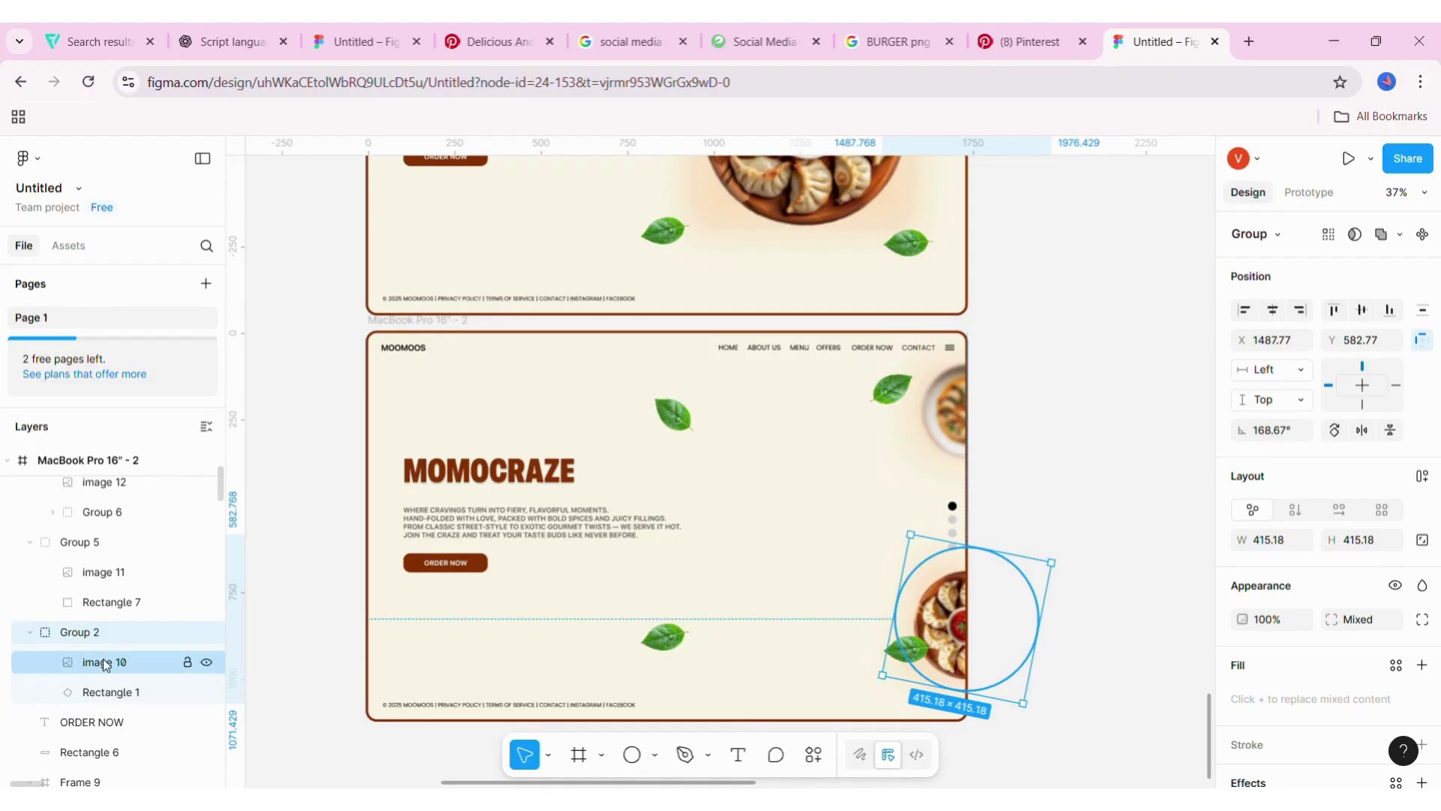
- Give plate image 10 a Layer blur of about 10 instead of a drop shadow
click(104, 662)
click(1421, 750)
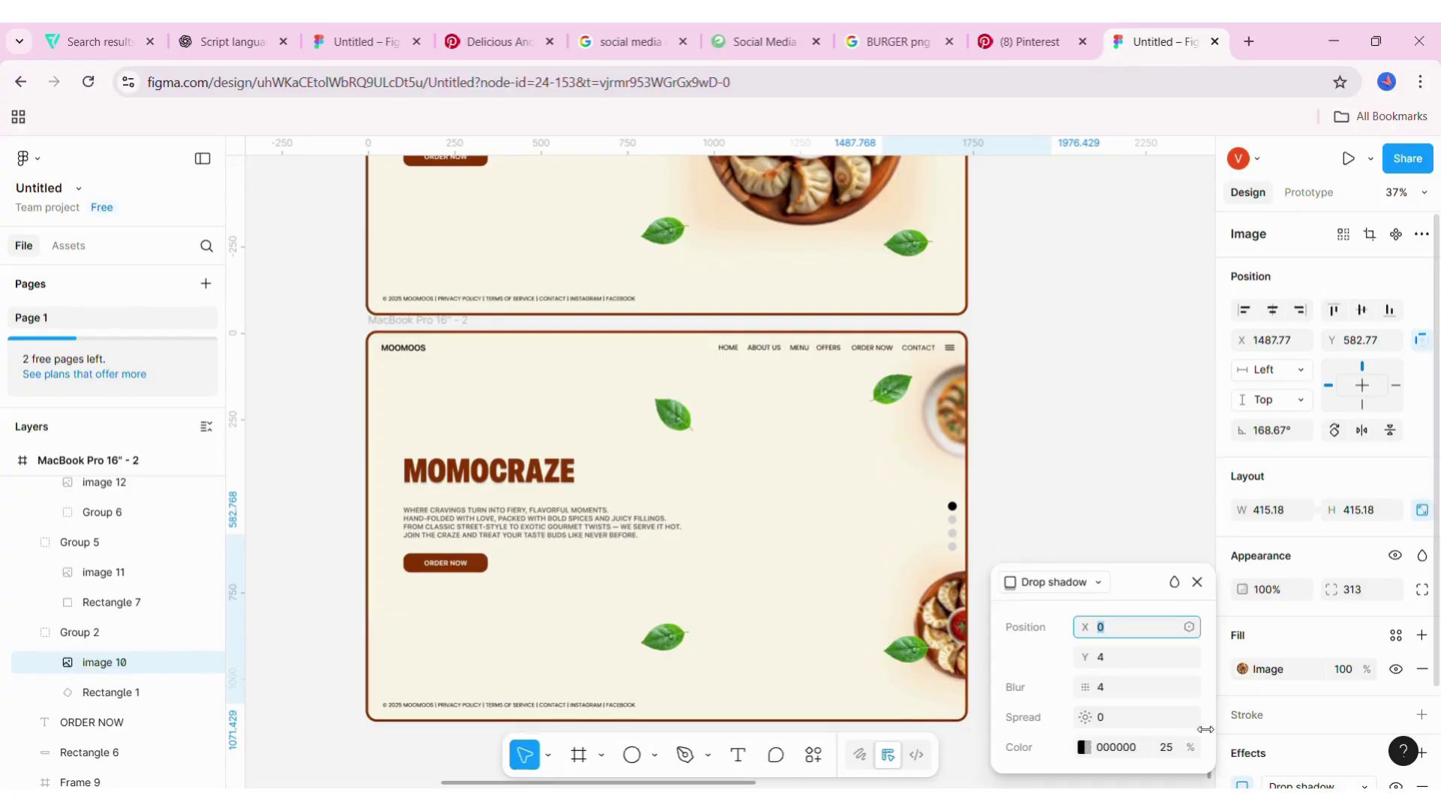
click(1310, 773)
click(1310, 670)
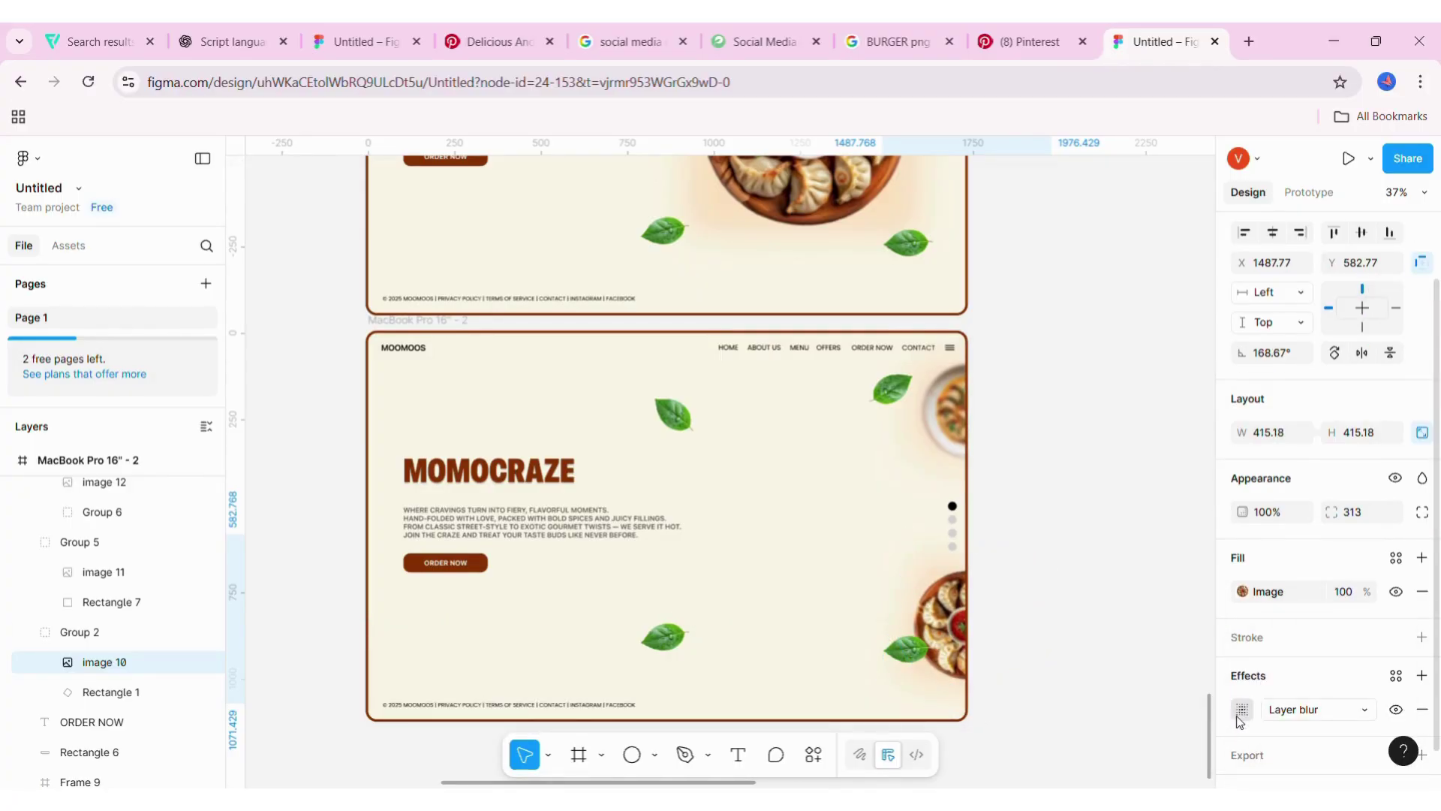
click(1242, 709)
drag(1085, 747, 1208, 734)
- Move the top-right momo plate group to the slide centre, enlarge it to 1020×910 and tilt it to -25.5°
click(1064, 431)
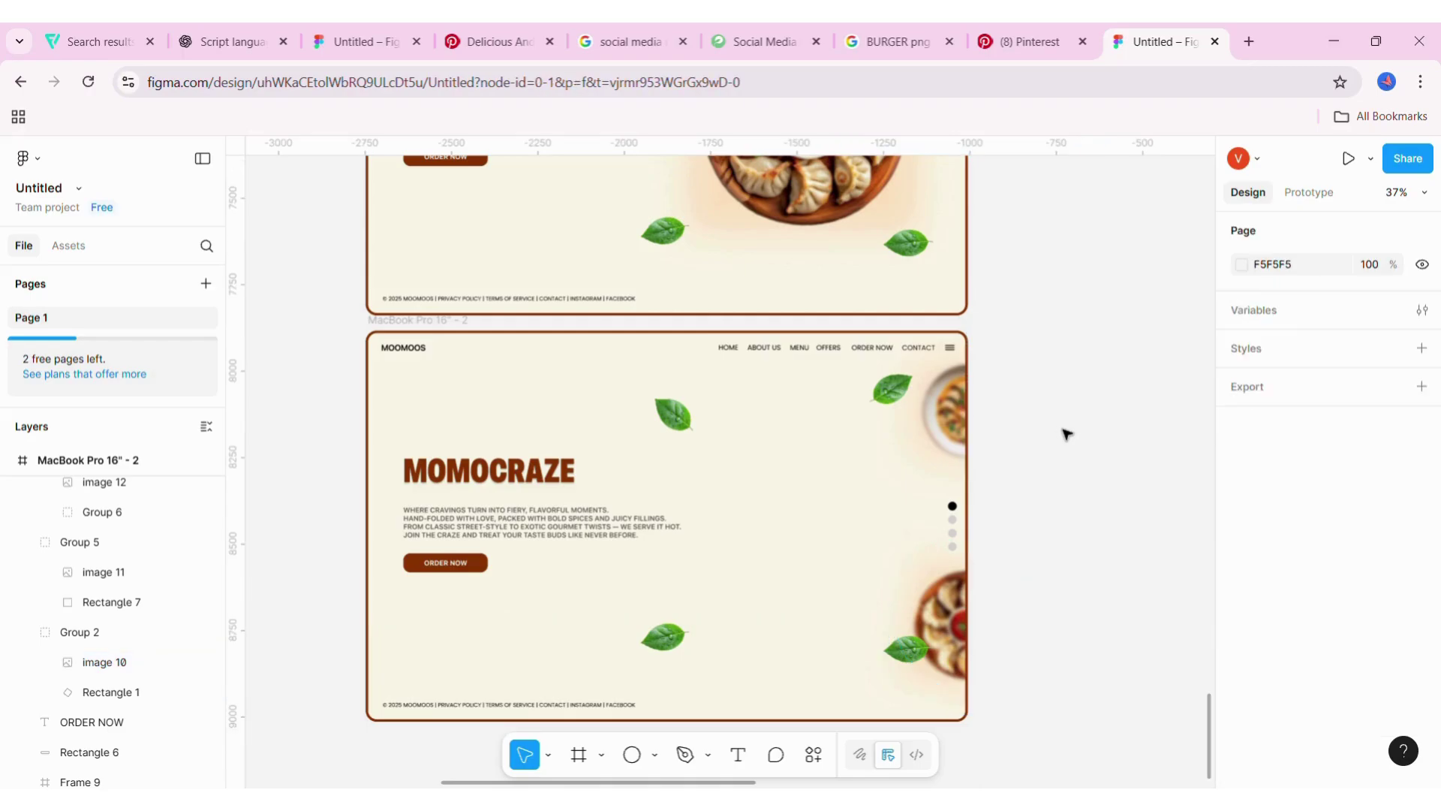
click(150, 542)
click(72, 570)
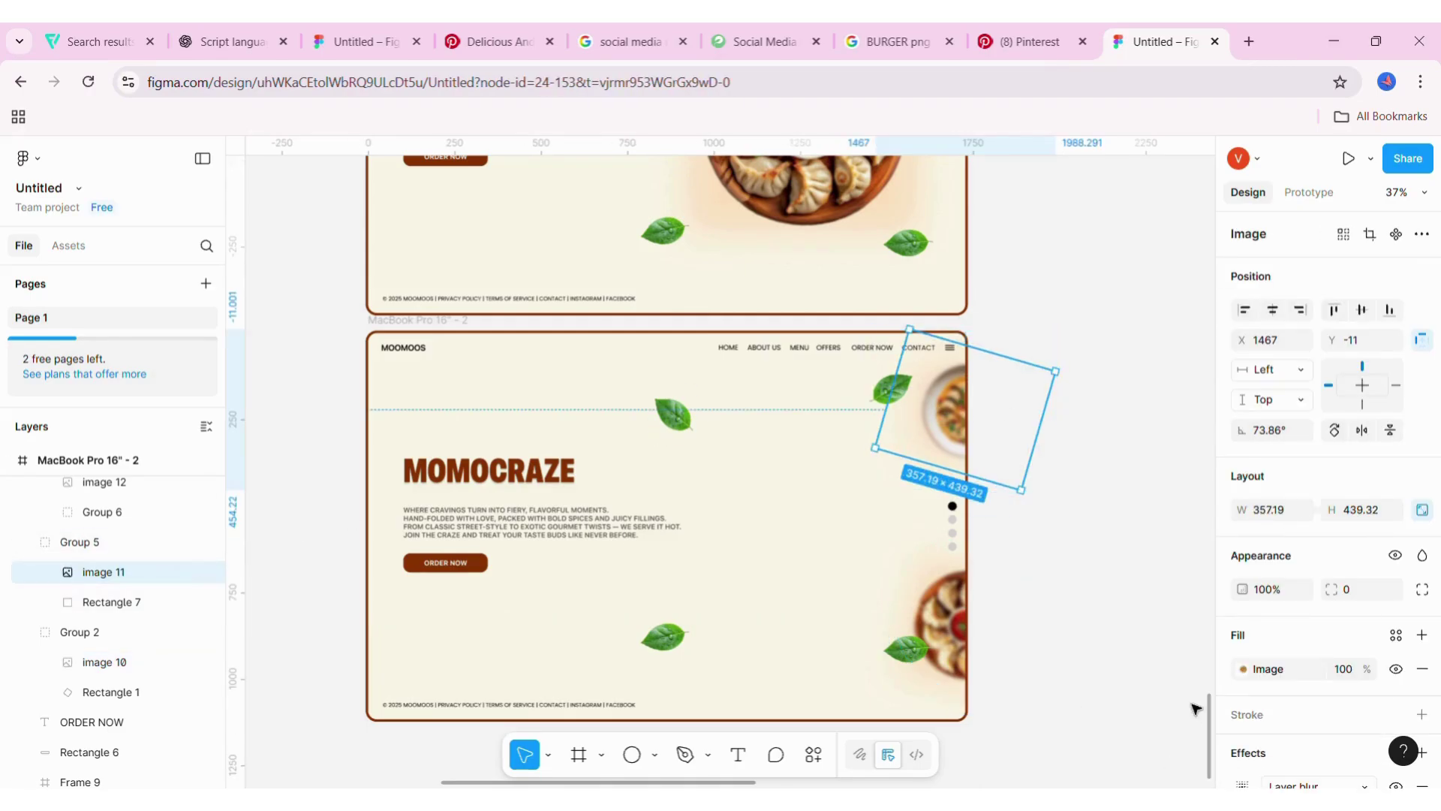
scroll(1288, 679, down, 2)
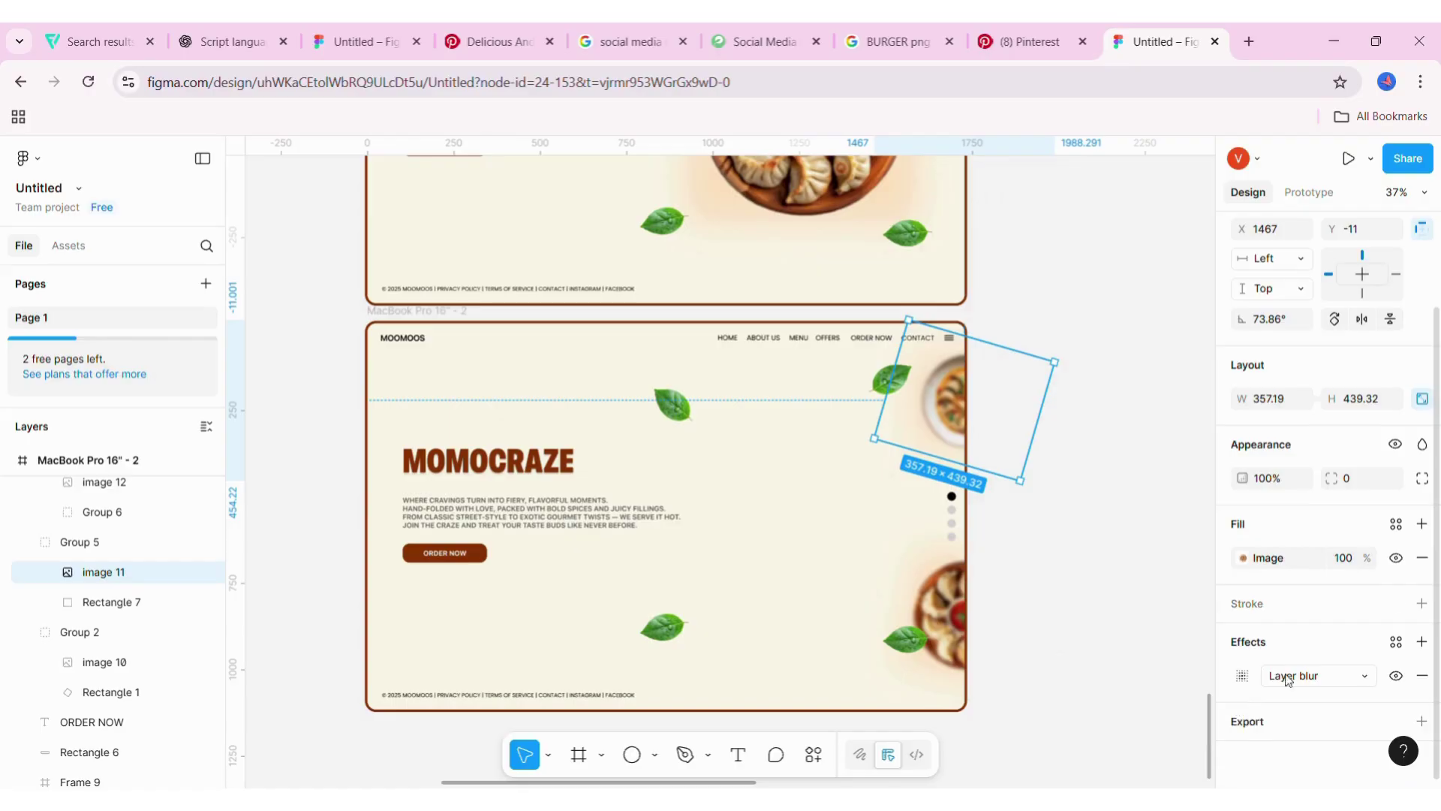
click(54, 544)
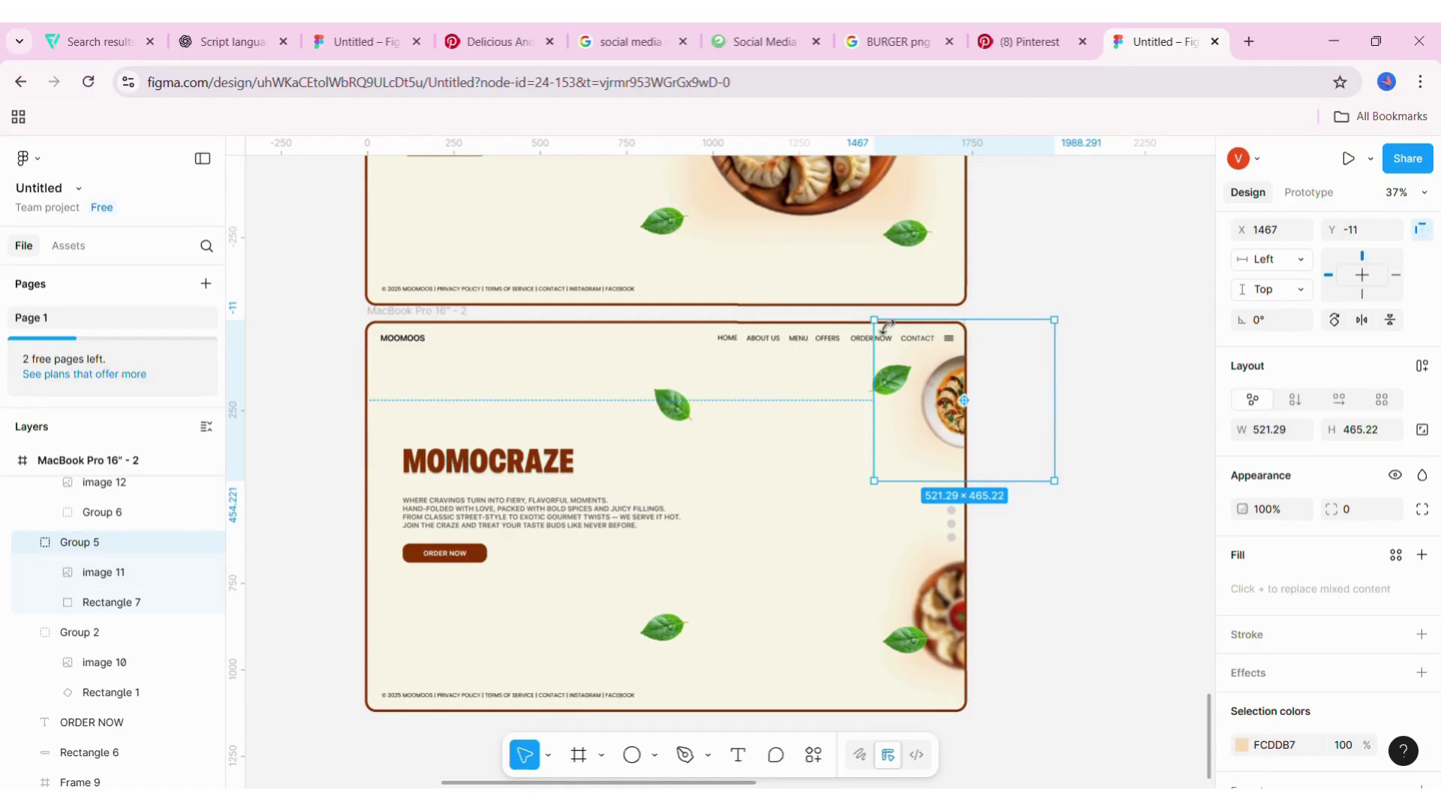
drag(885, 326, 836, 451)
drag(968, 409, 784, 518)
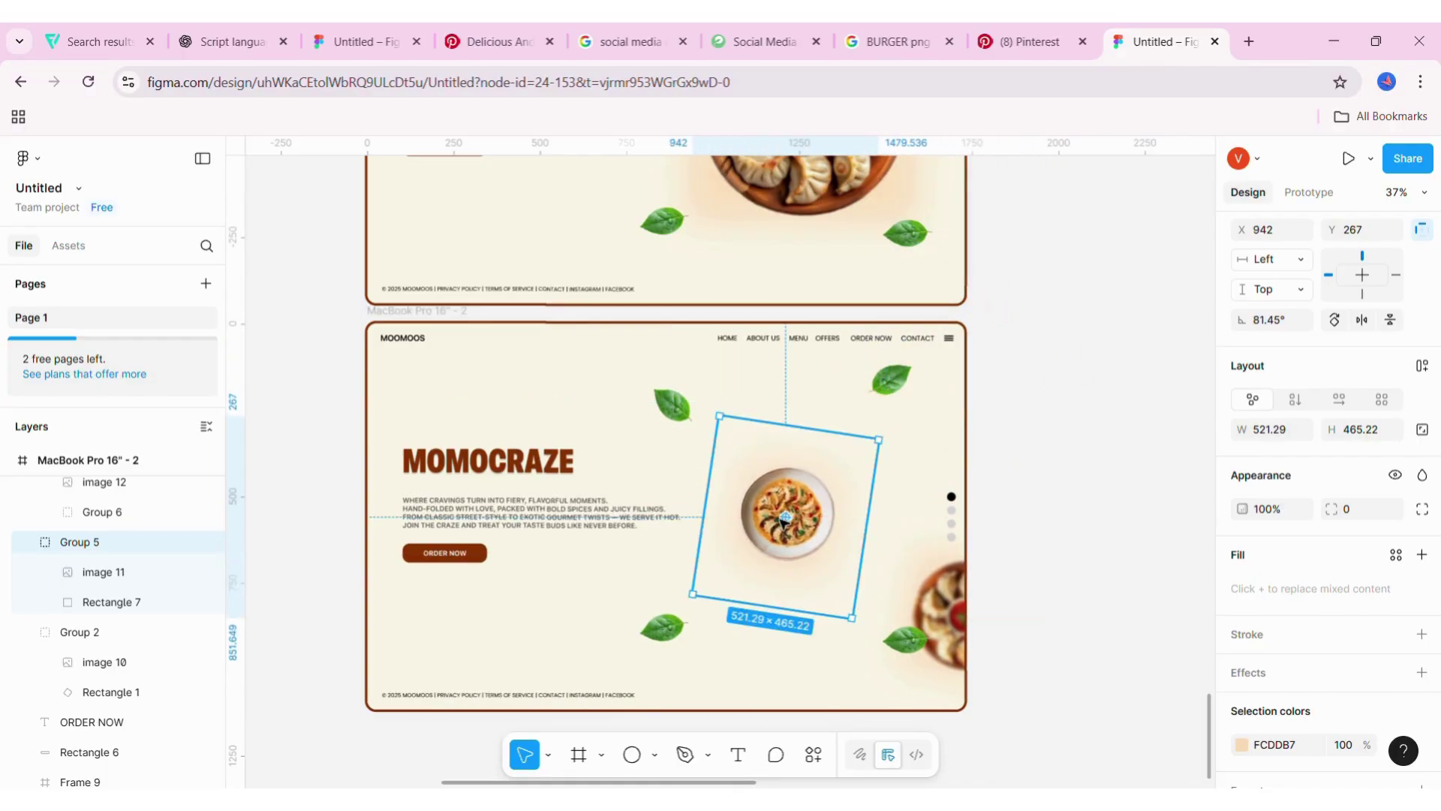
drag(728, 428, 638, 295)
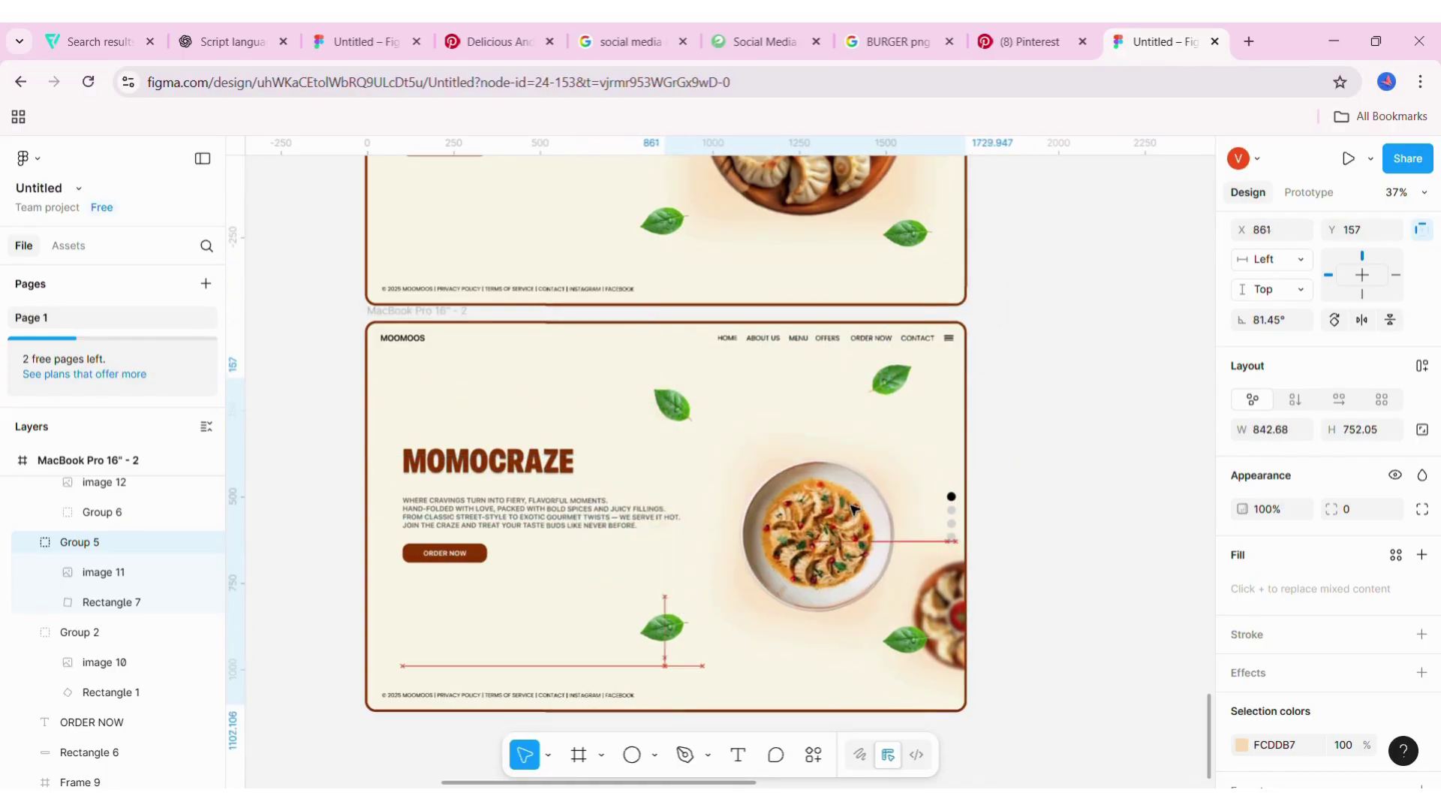
drag(826, 481, 811, 483)
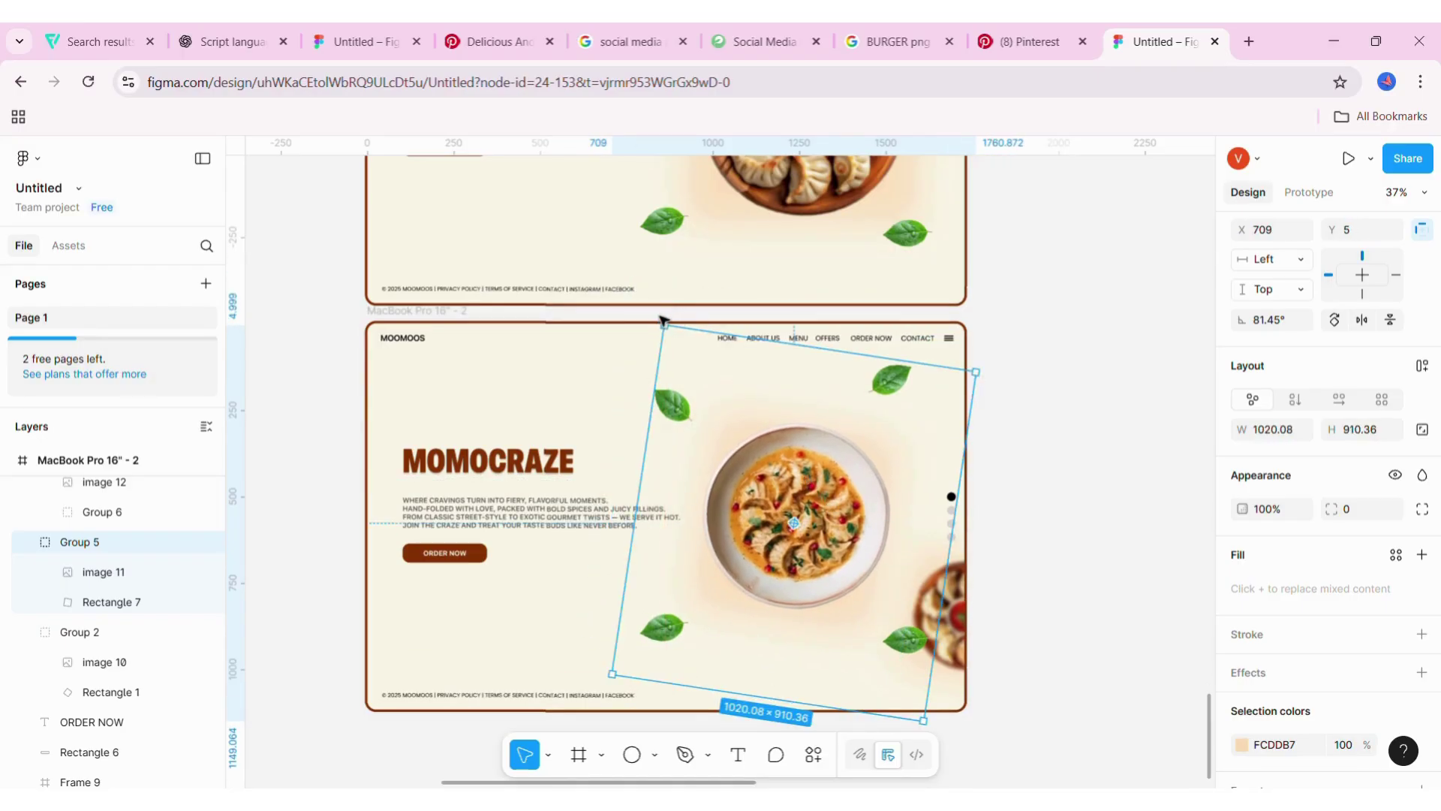
drag(675, 331, 1074, 398)
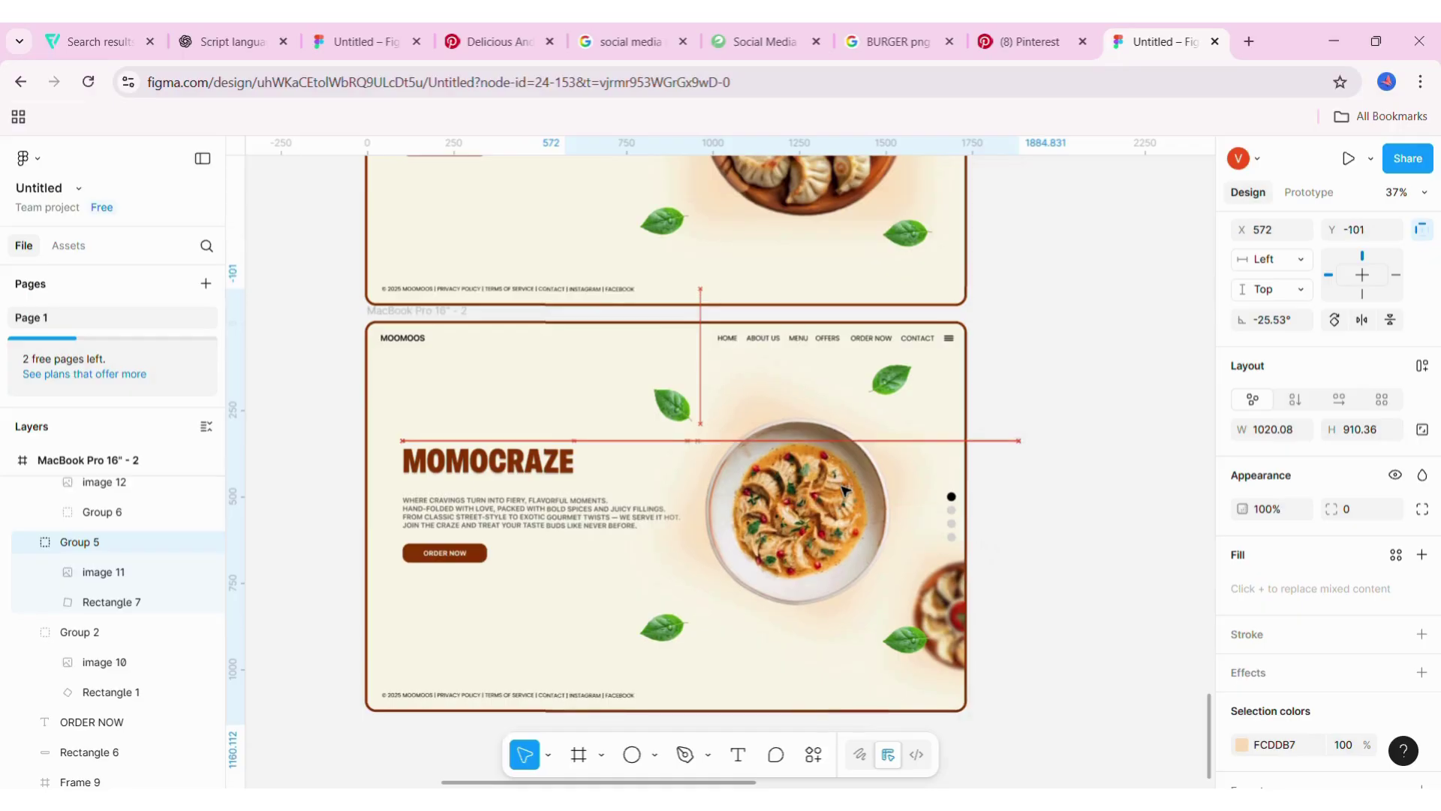
click(1073, 398)
- Place a copy of a basil leaf near the top right and rotate the leaf below the plate
scroll(843, 428, left, 2)
scroll(855, 450, left, 1)
click(770, 406)
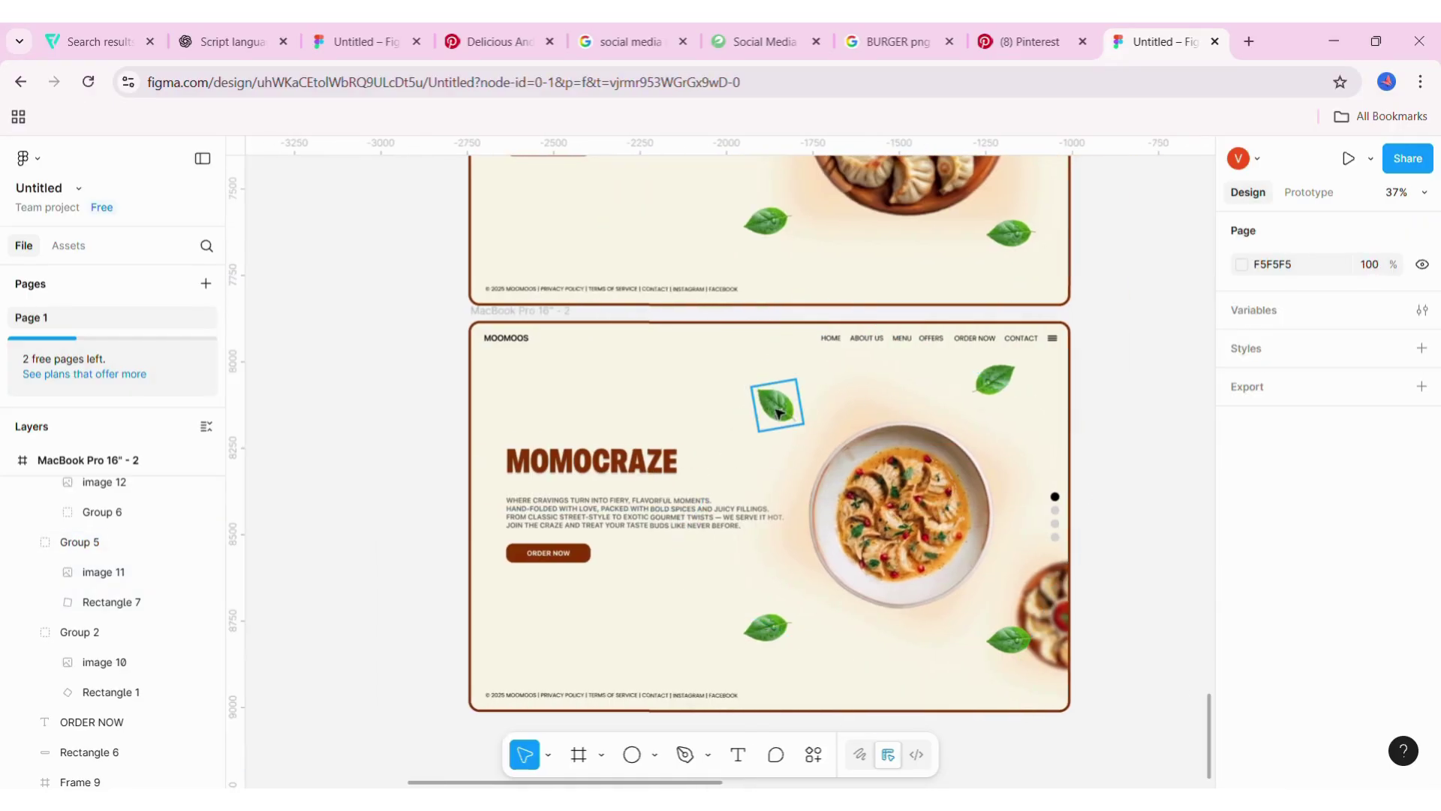
mouse_move(784, 394)
mouse_down()
mouse_move(994, 377)
mouse_move(1002, 353)
mouse_move(1032, 656)
mouse_up()
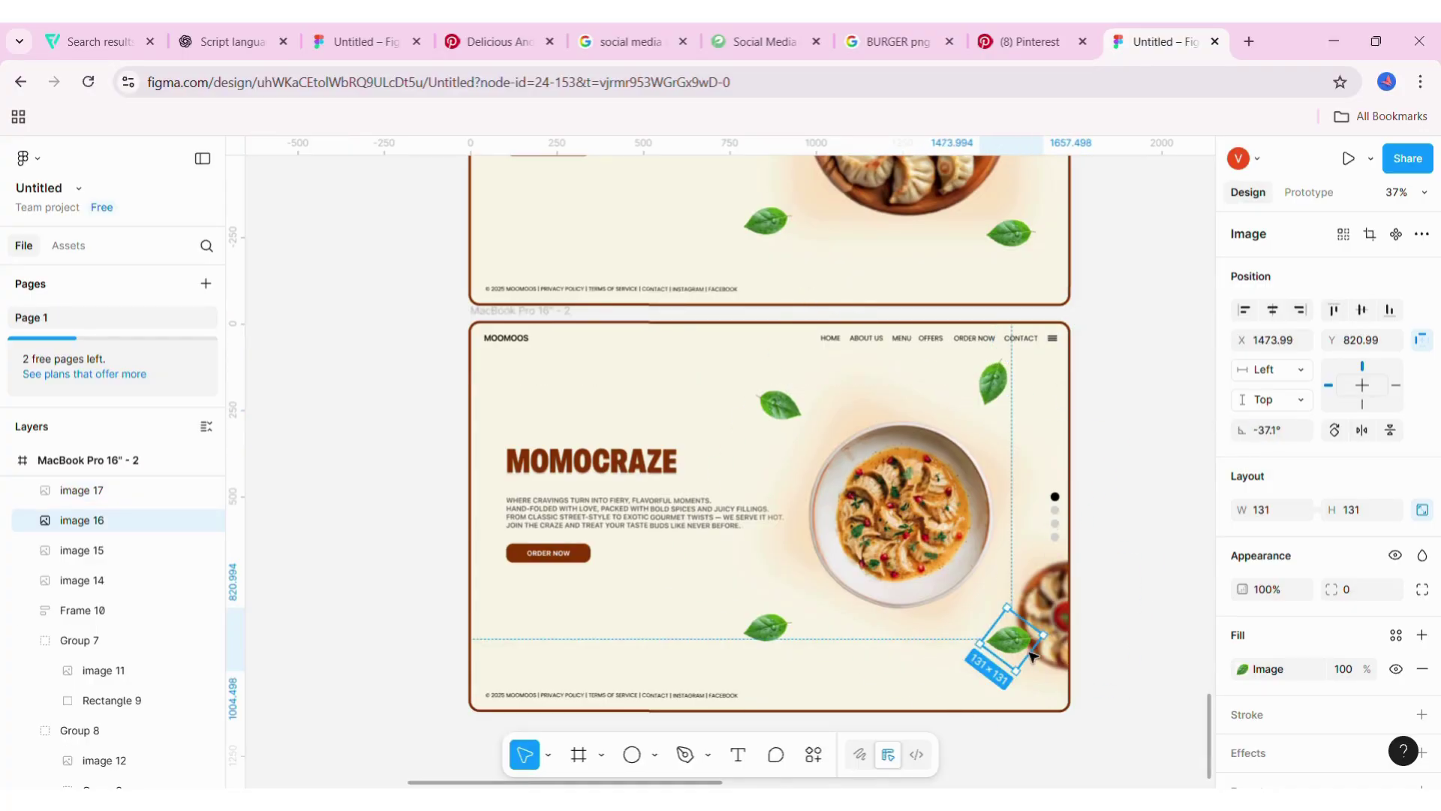
click(766, 626)
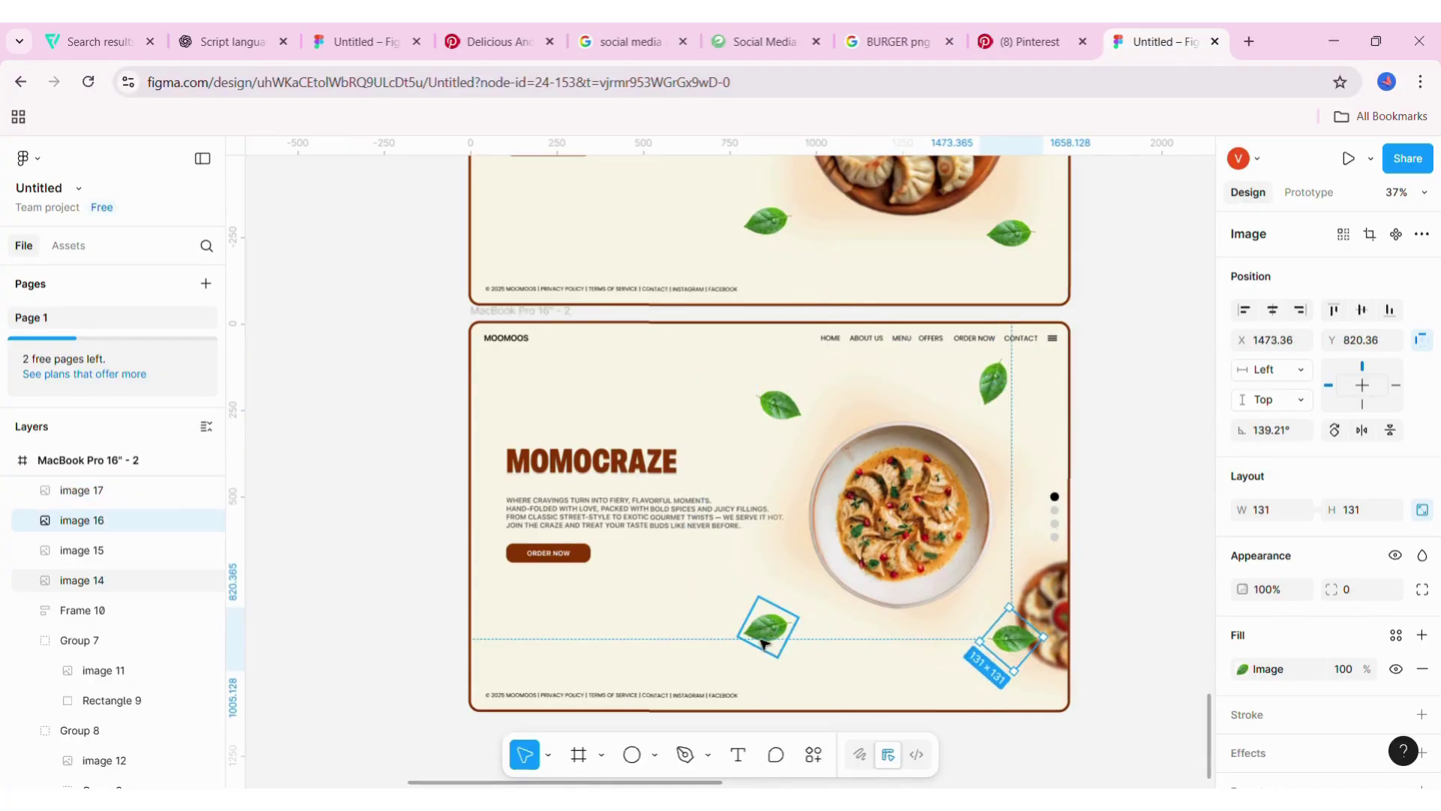
drag(772, 600, 781, 605)
- Turn off Clip content on the heading-and-text frame and move it out of its parent frame
click(596, 481)
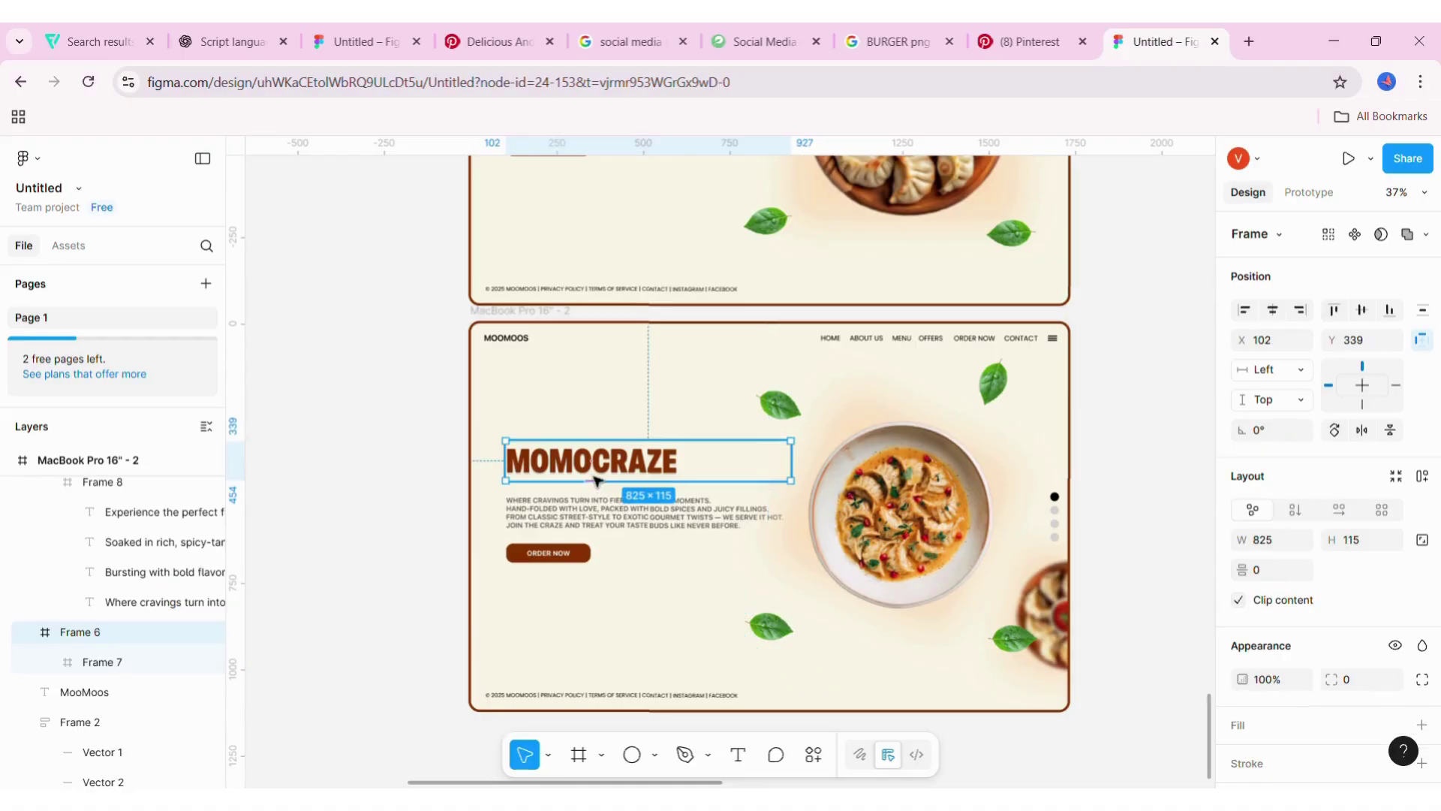
click(112, 663)
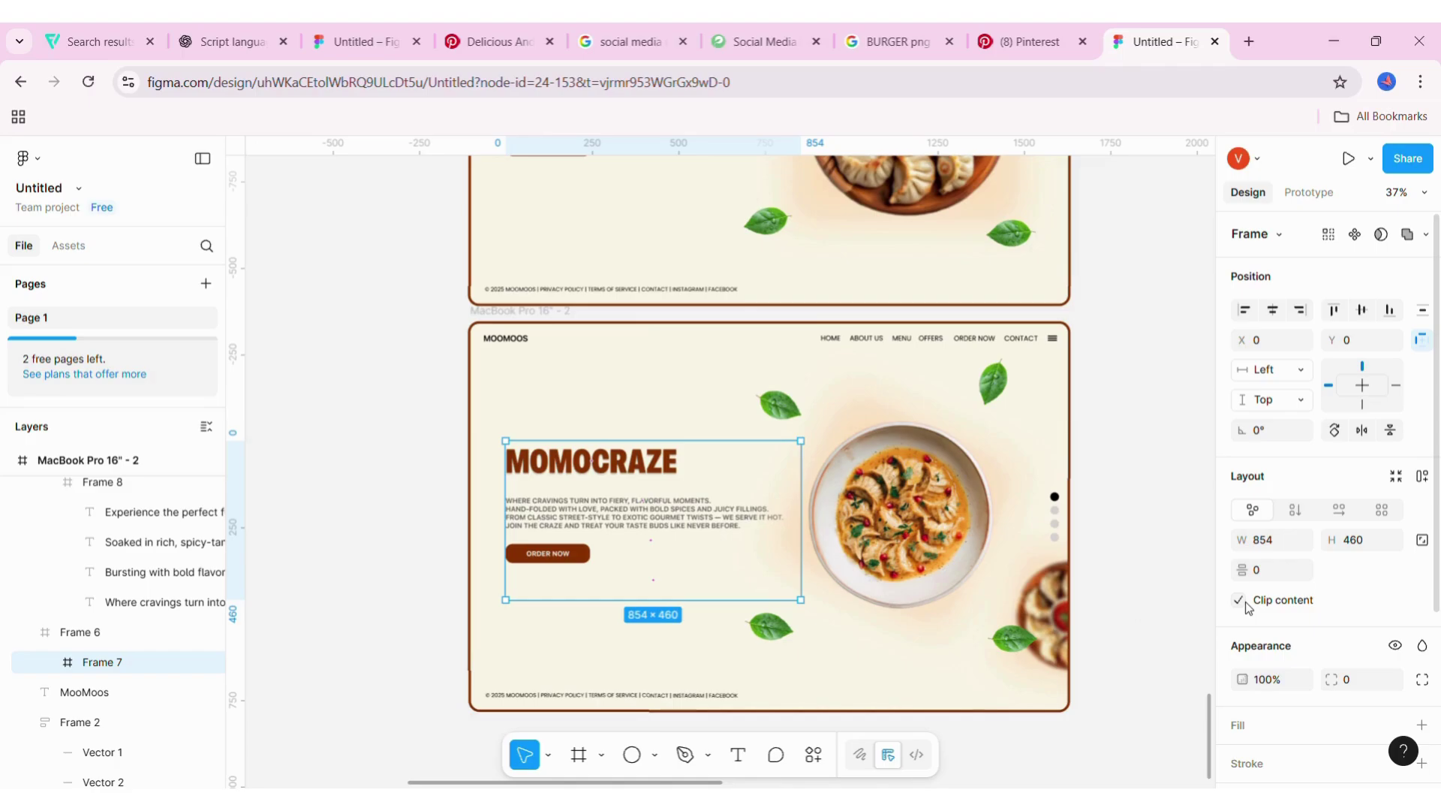
click(1246, 601)
click(80, 632)
click(93, 662)
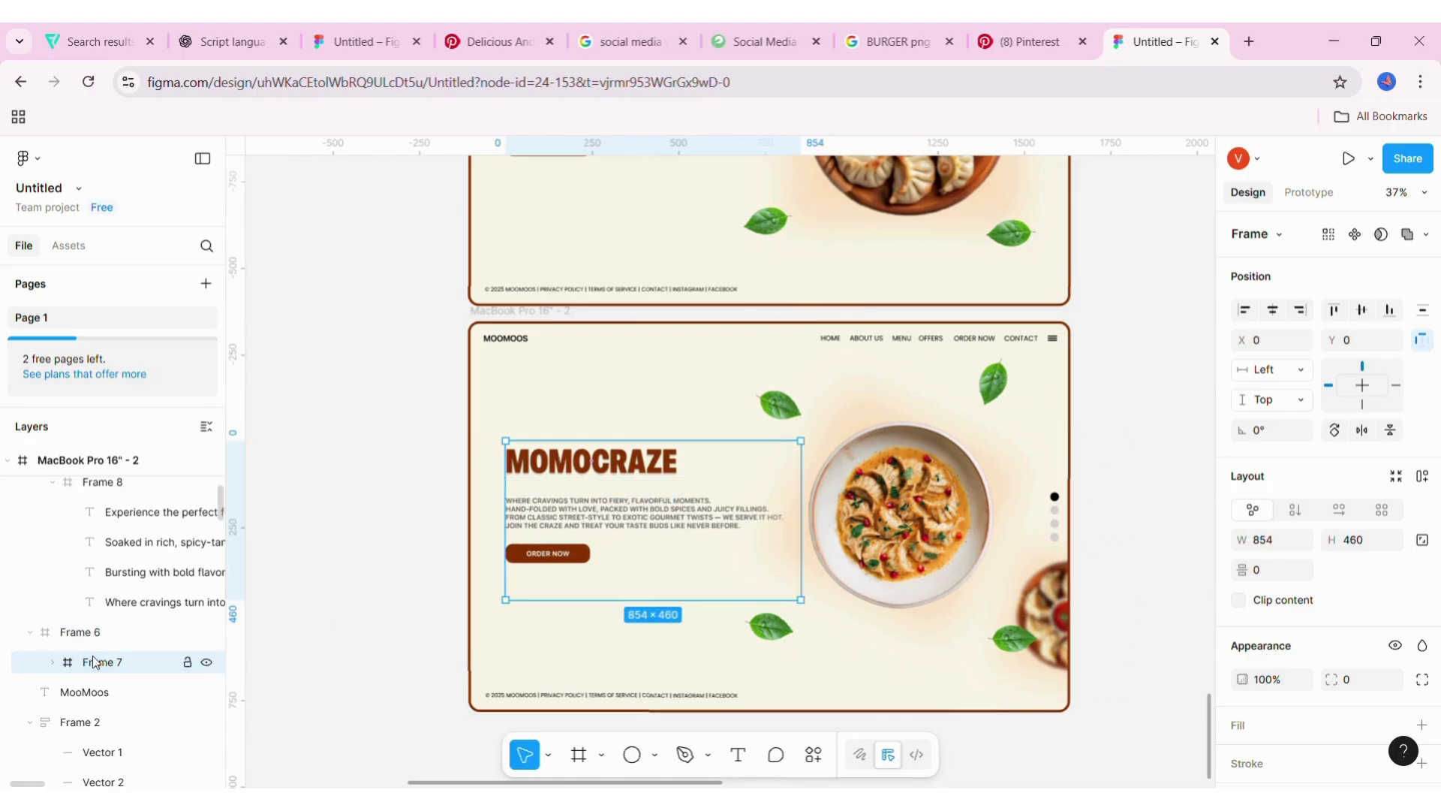
drag(727, 478, 719, 450)
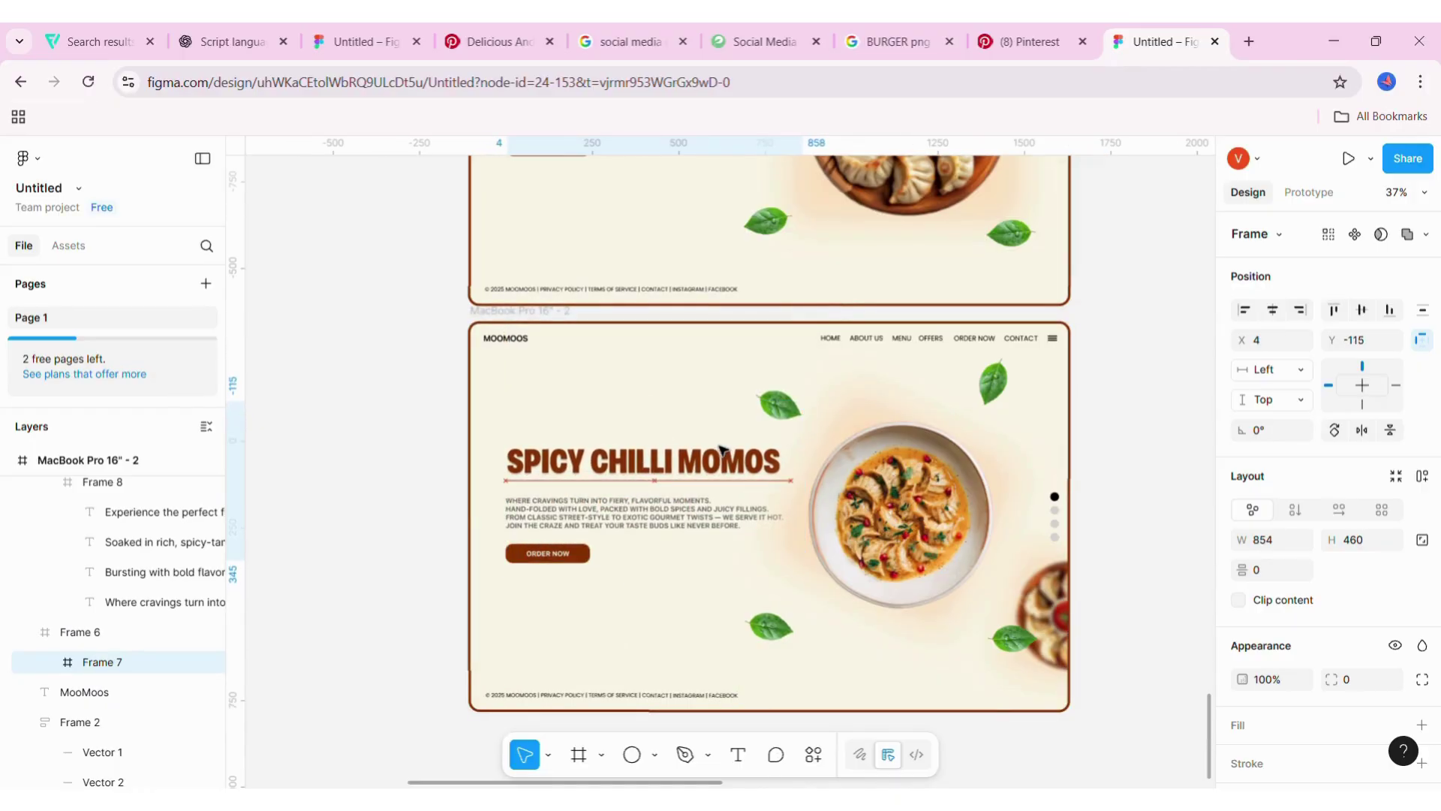
- Wrap the paragraph stack in a new frame and nudge it up to show the spicy chilli description
key(ctrl+alt+g)
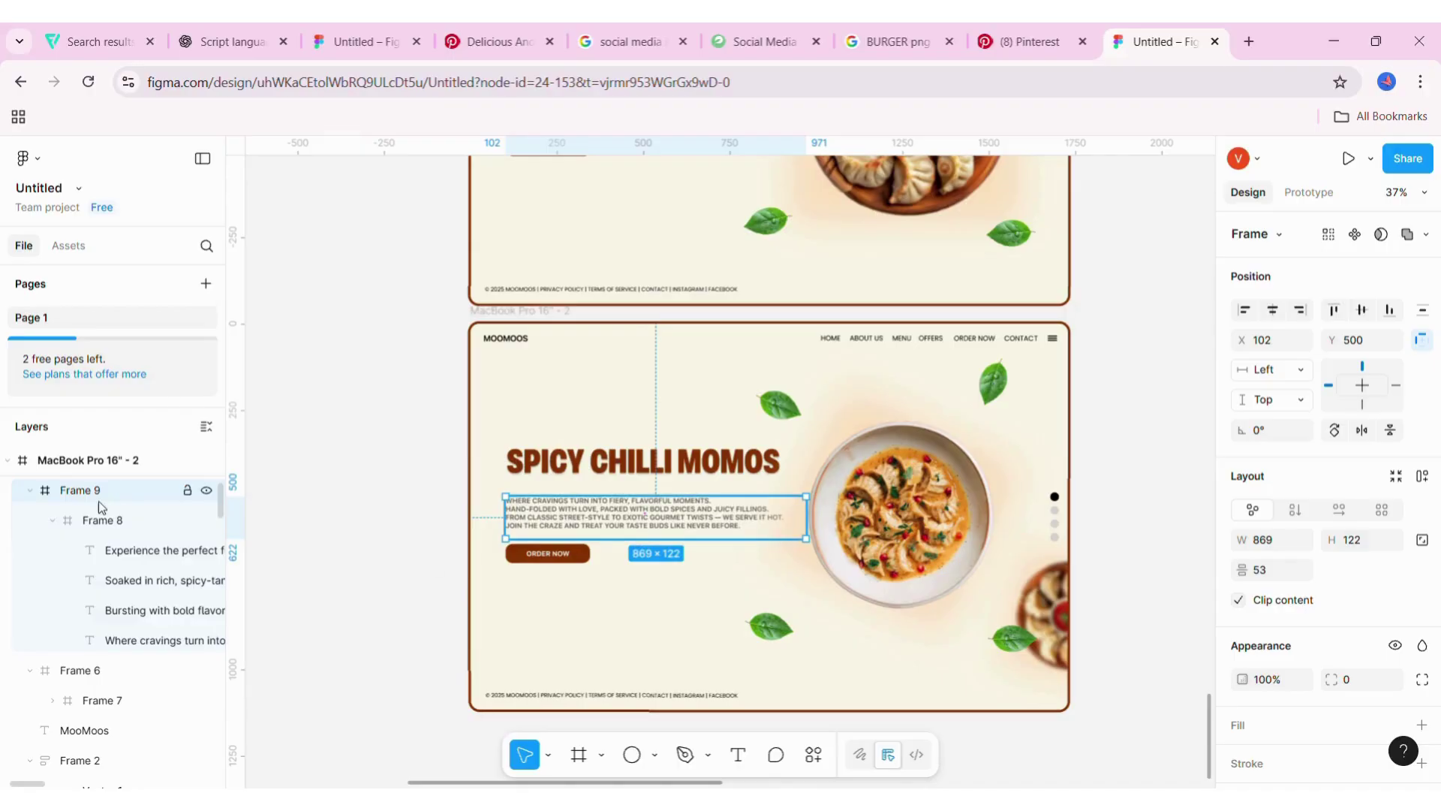
click(96, 511)
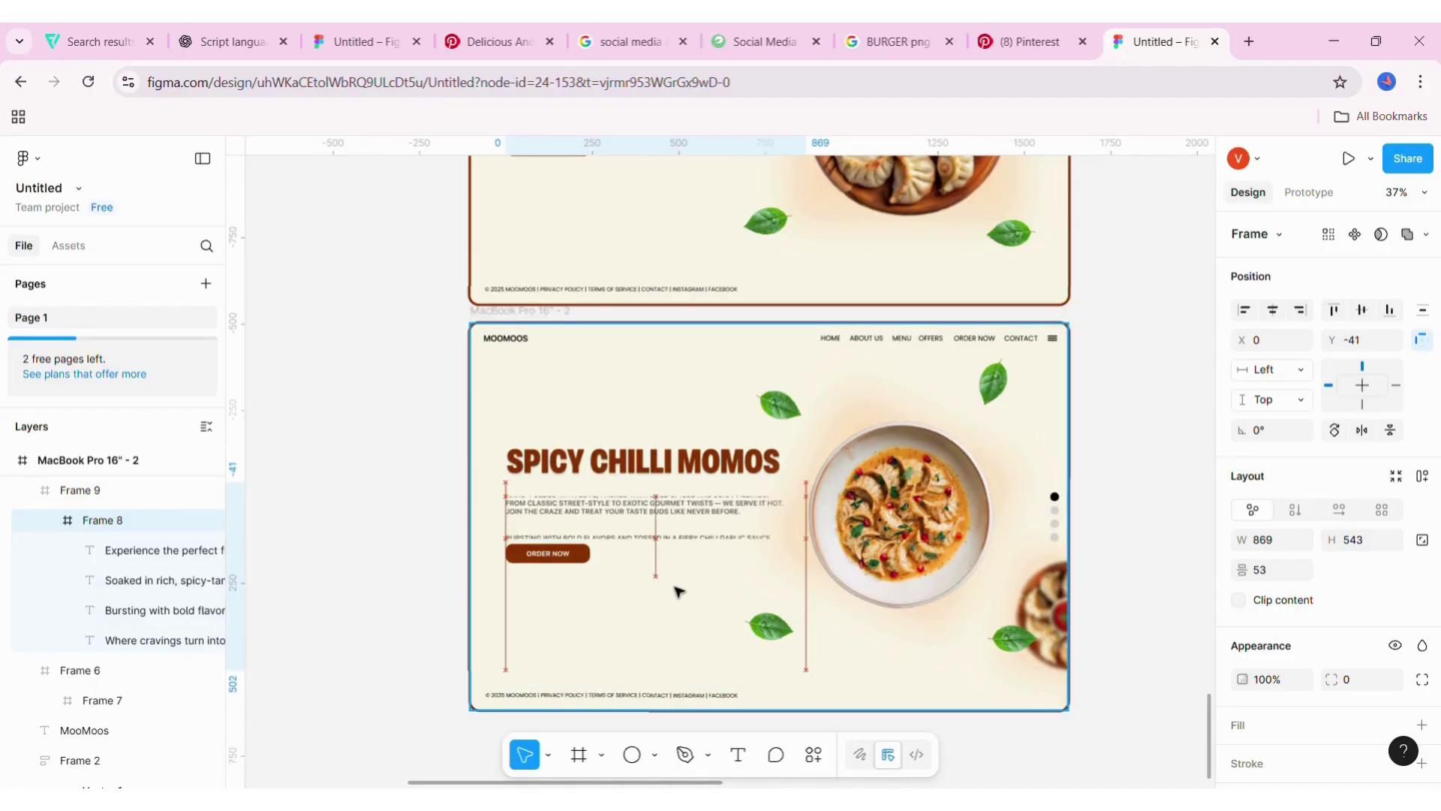
key(shift+Up)
key(shift+Up)
key(shift+Up)
key(shift+Up)
key(shift+Up)
key(shift+Up)
key(Up)
key(Up)
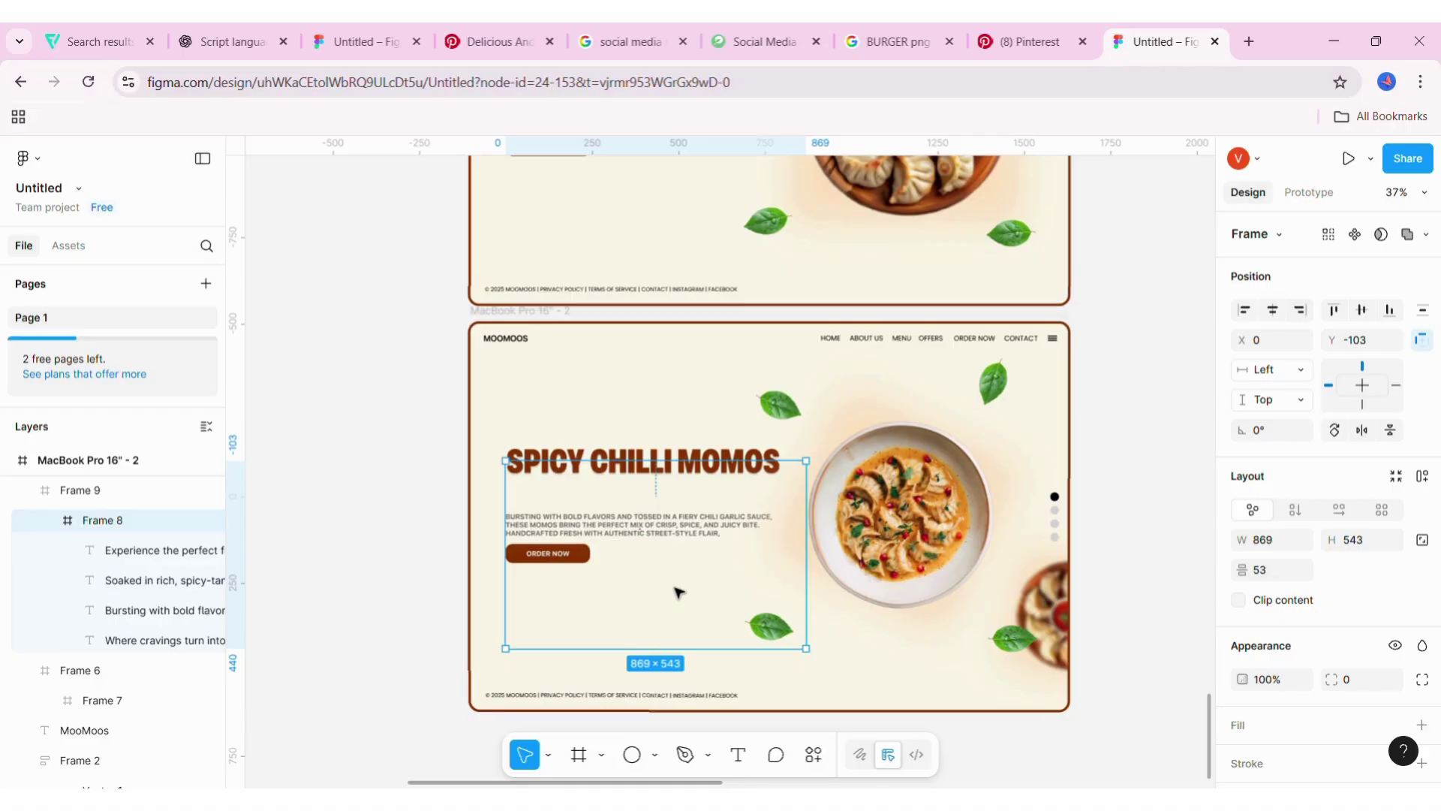
drag(678, 592, 678, 582)
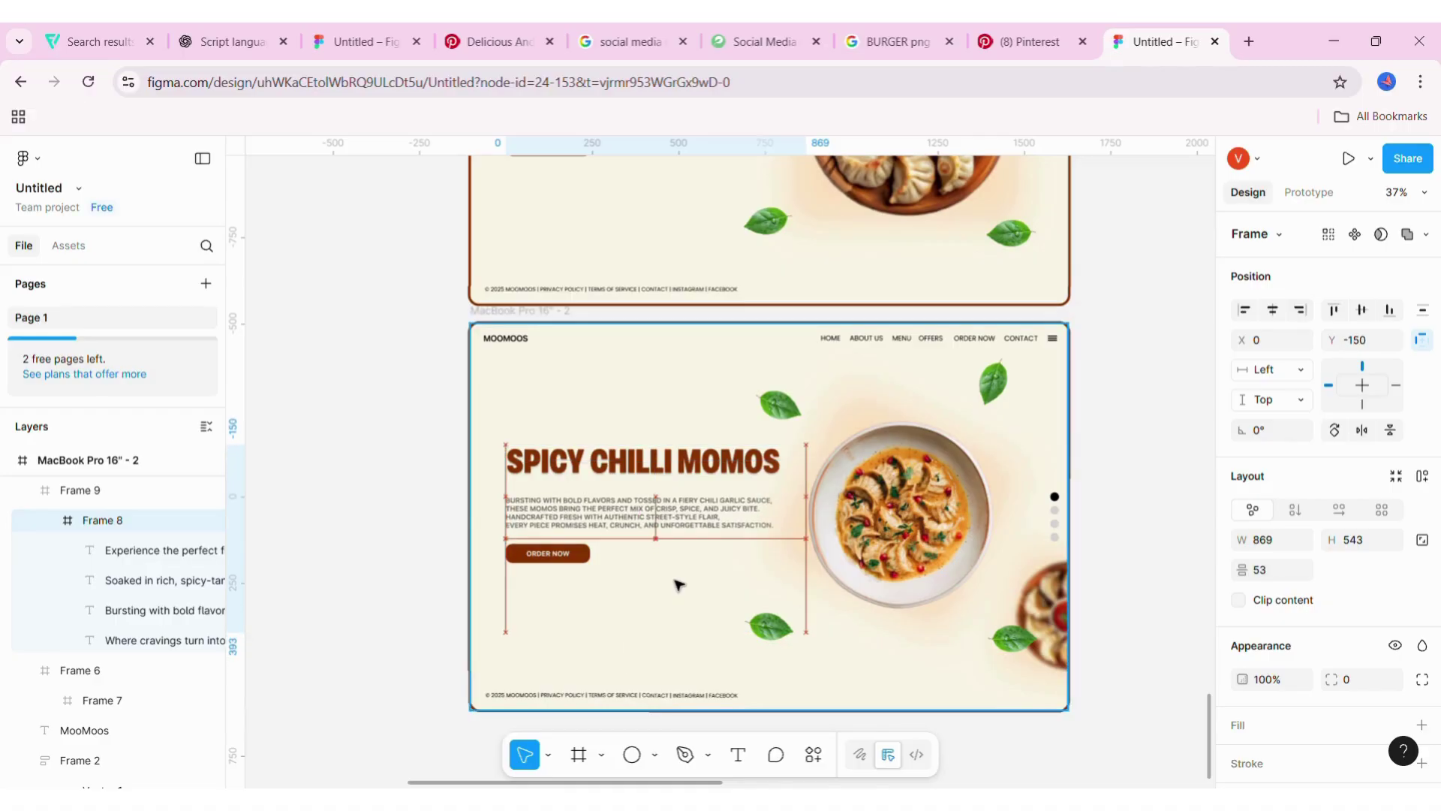
click(415, 582)
scroll(335, 582, right, 2)
- Set the second slider dot's fill to black 000000
ctrl+scroll(949, 515, up, 2)
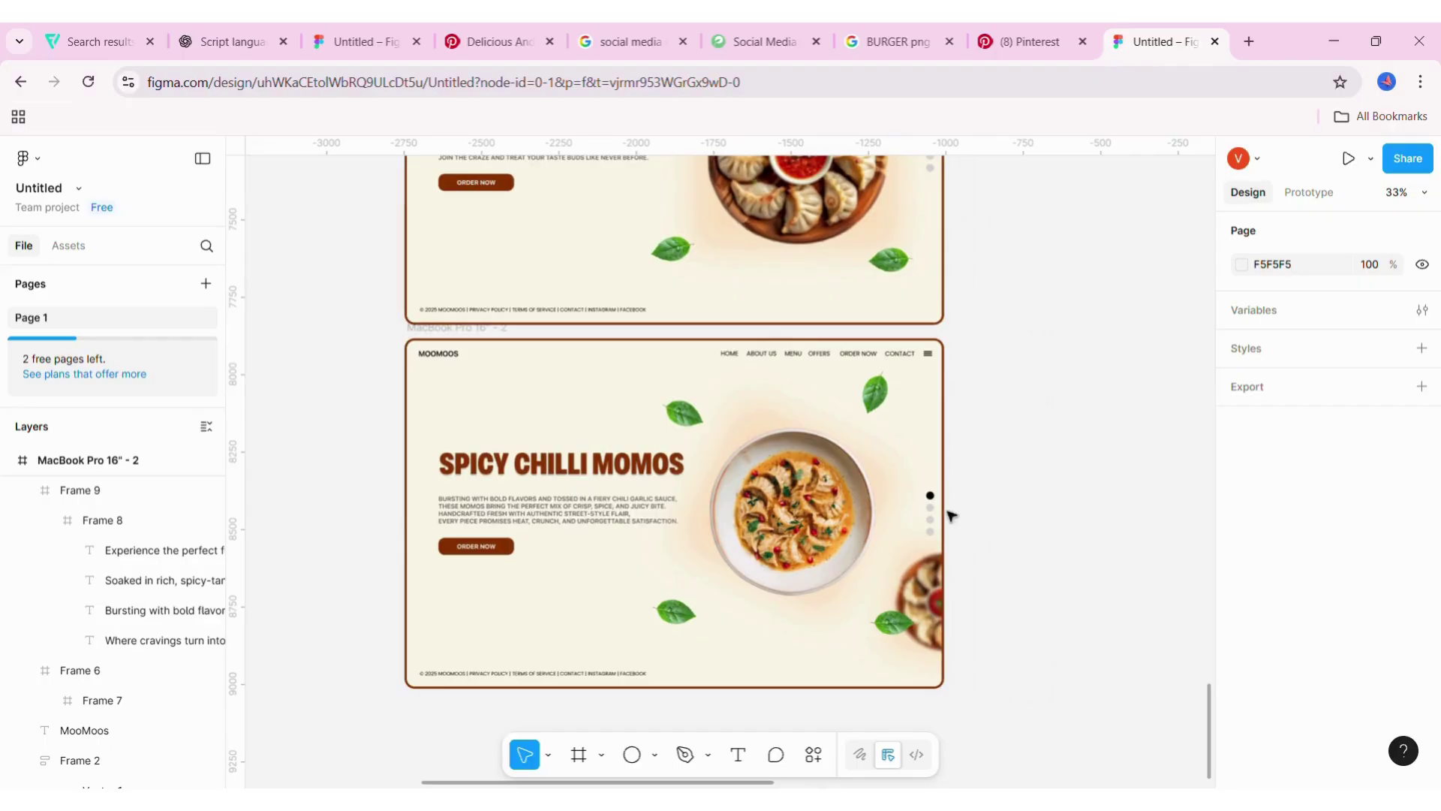
click(934, 517)
ctrl+scroll(935, 516, up, 3)
double_click(927, 514)
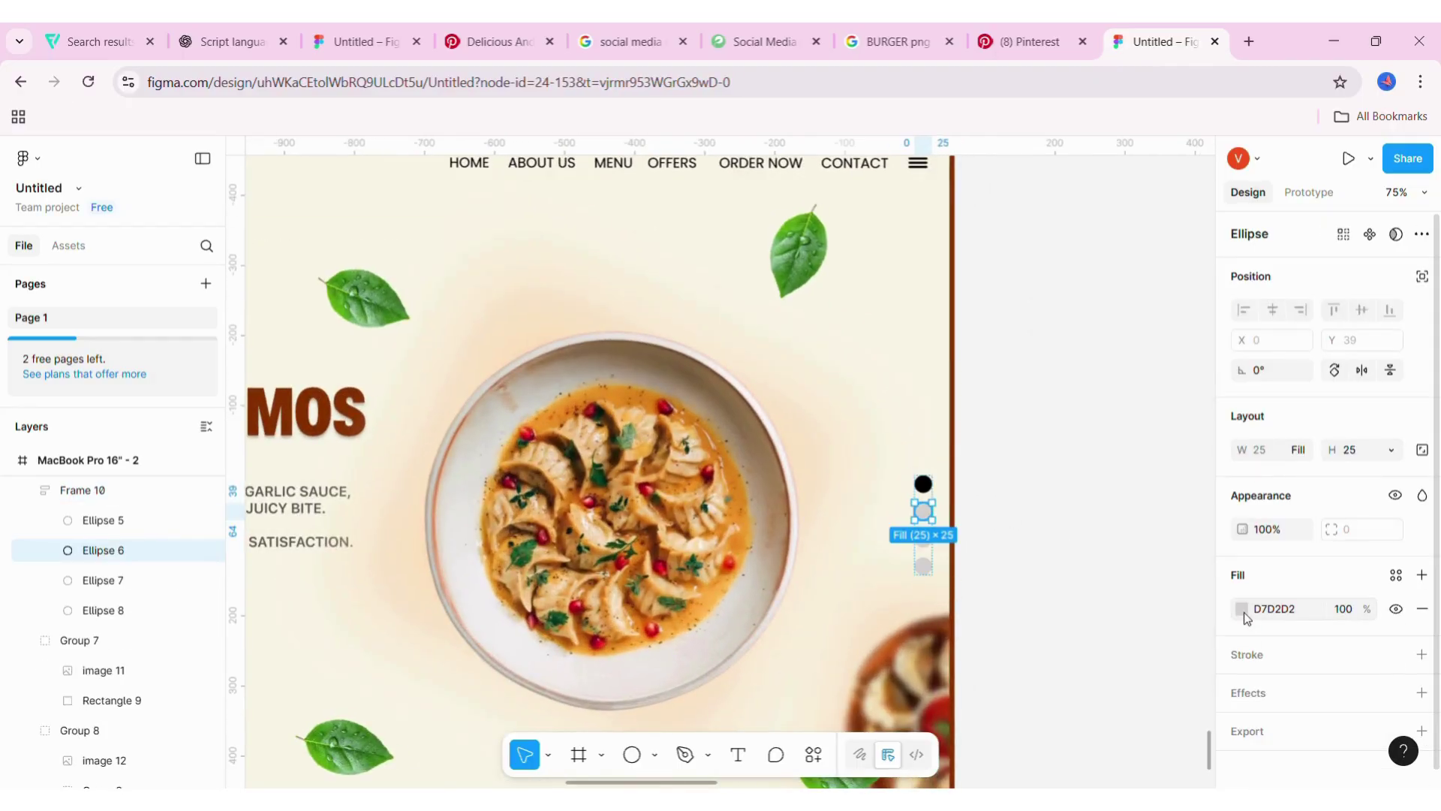
click(1242, 609)
- Change the top slider dot's fill to light grey D7D2D2
click(923, 484)
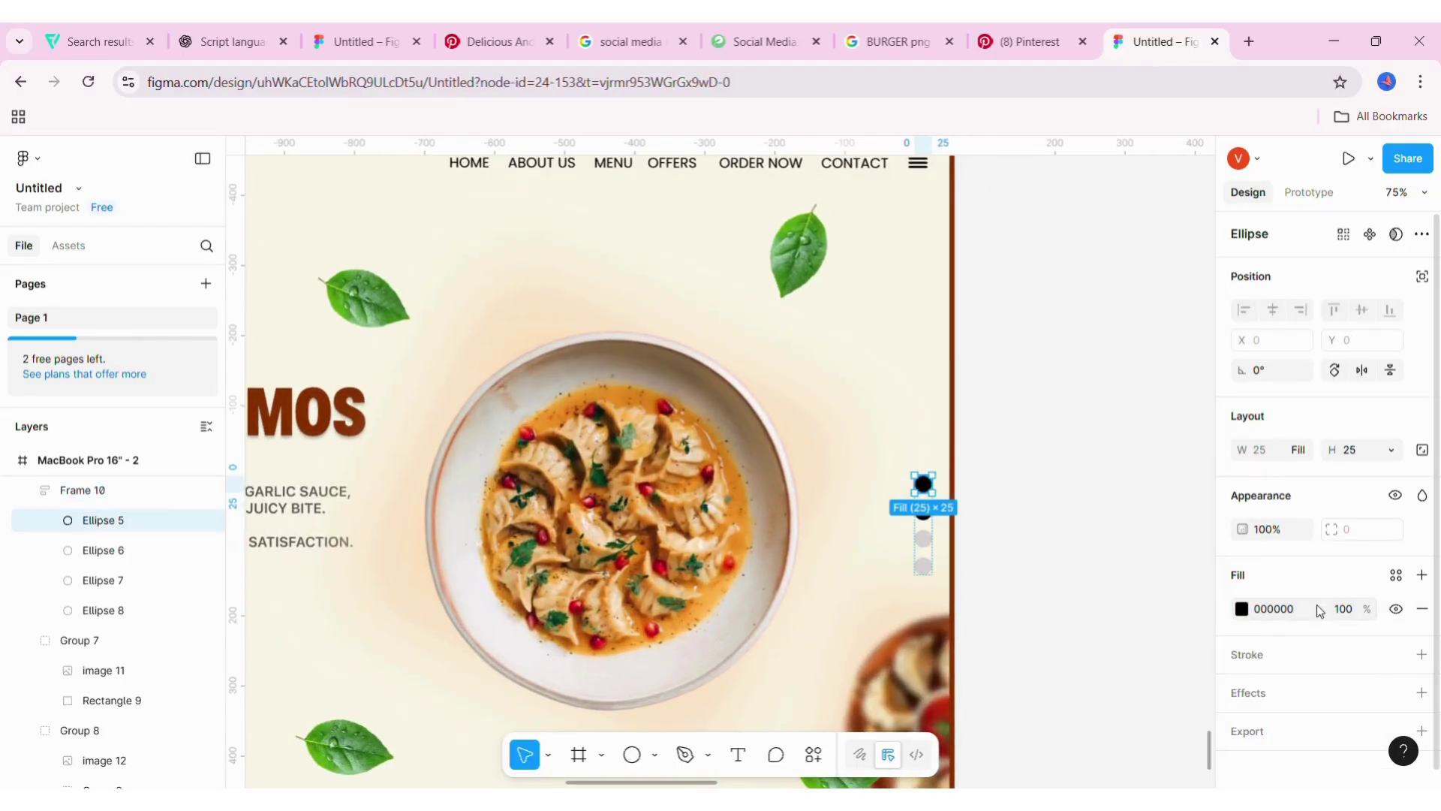
click(1242, 609)
drag(1027, 386, 1011, 417)
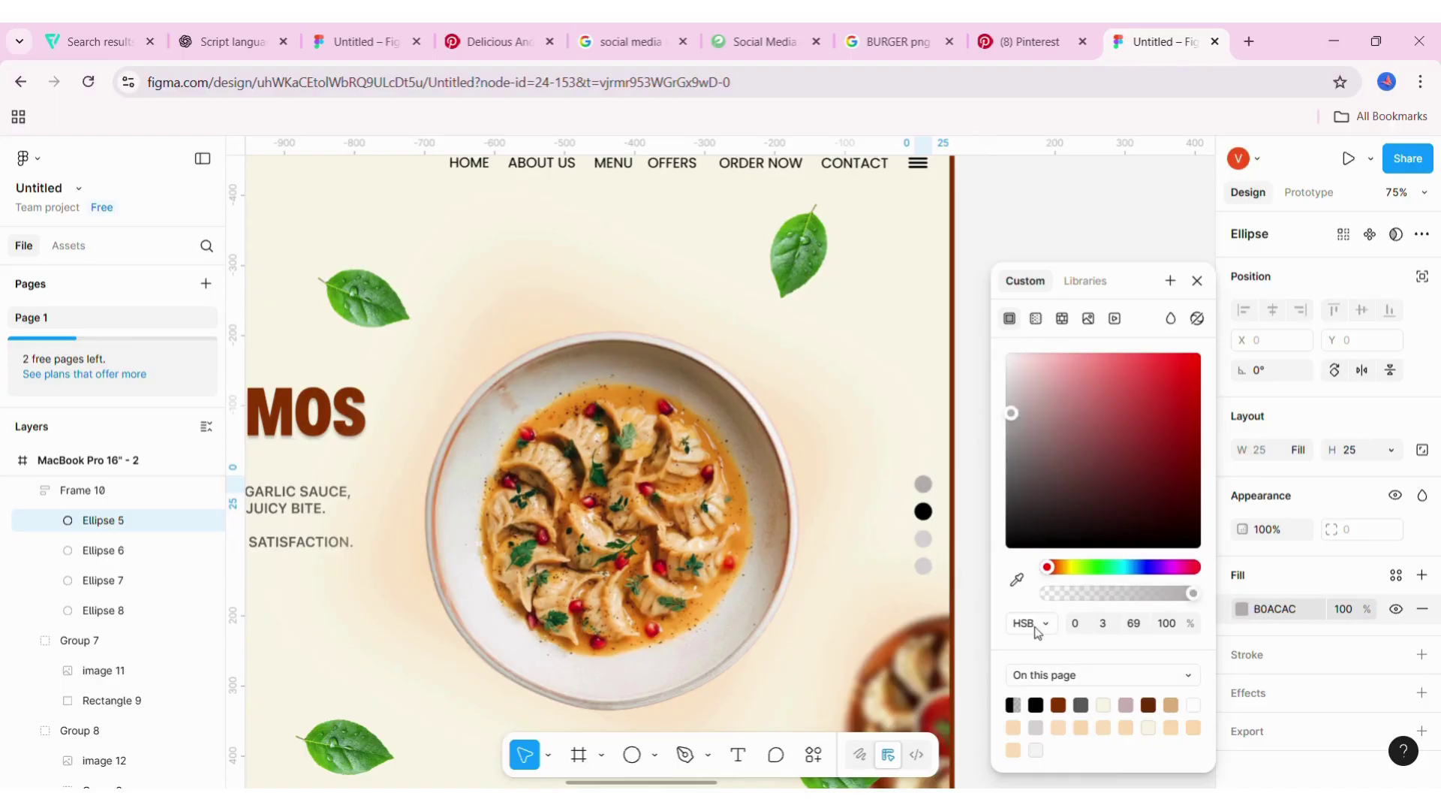
click(1017, 579)
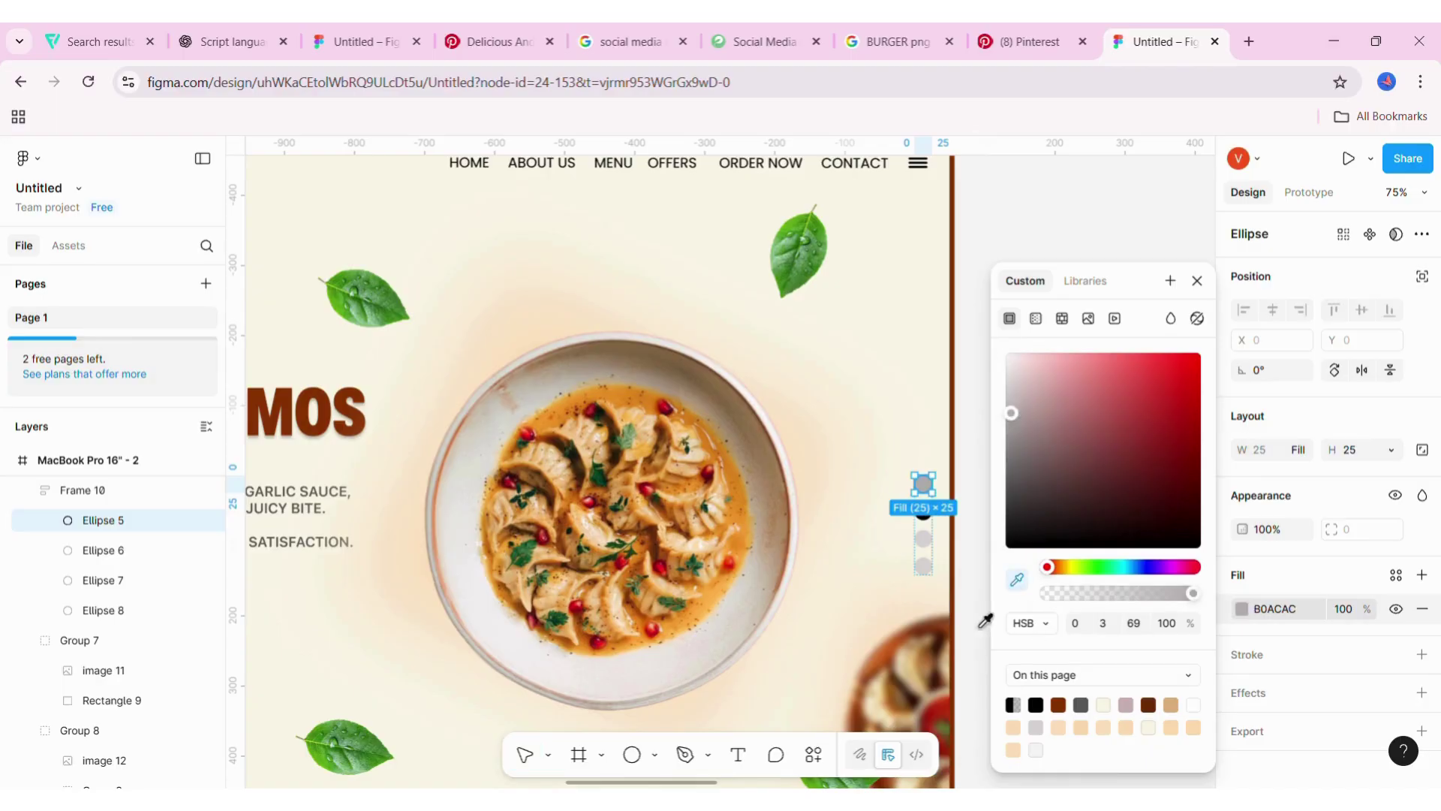
click(960, 328)
scroll(968, 333, down, 3)
scroll(968, 333, down, 2)
scroll(938, 451, down, 2)
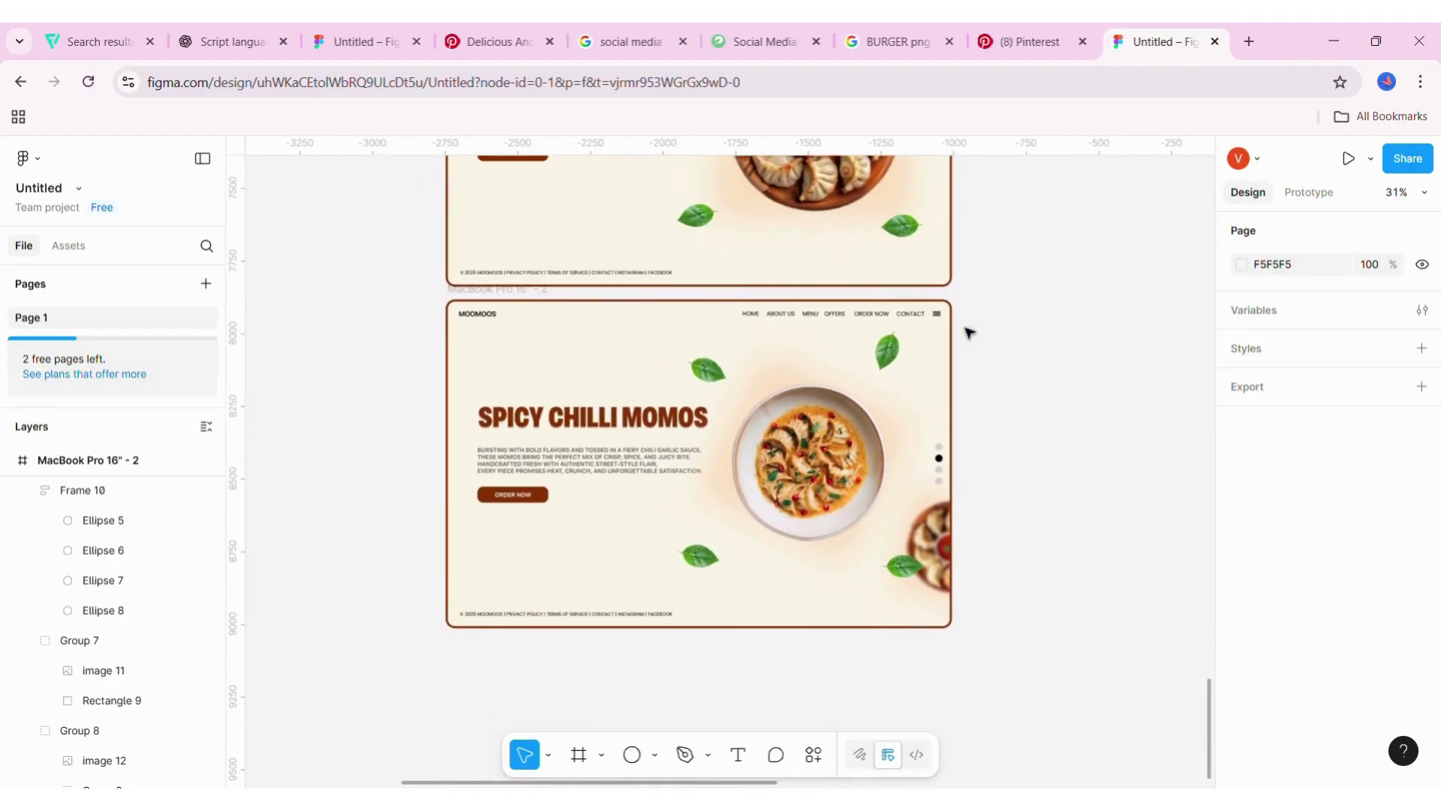
- Move the extra momo plate group onto the Spicy Chilli Momos slide's top-right edge
click(917, 584)
click(1104, 415)
scroll(545, 367, up, 2)
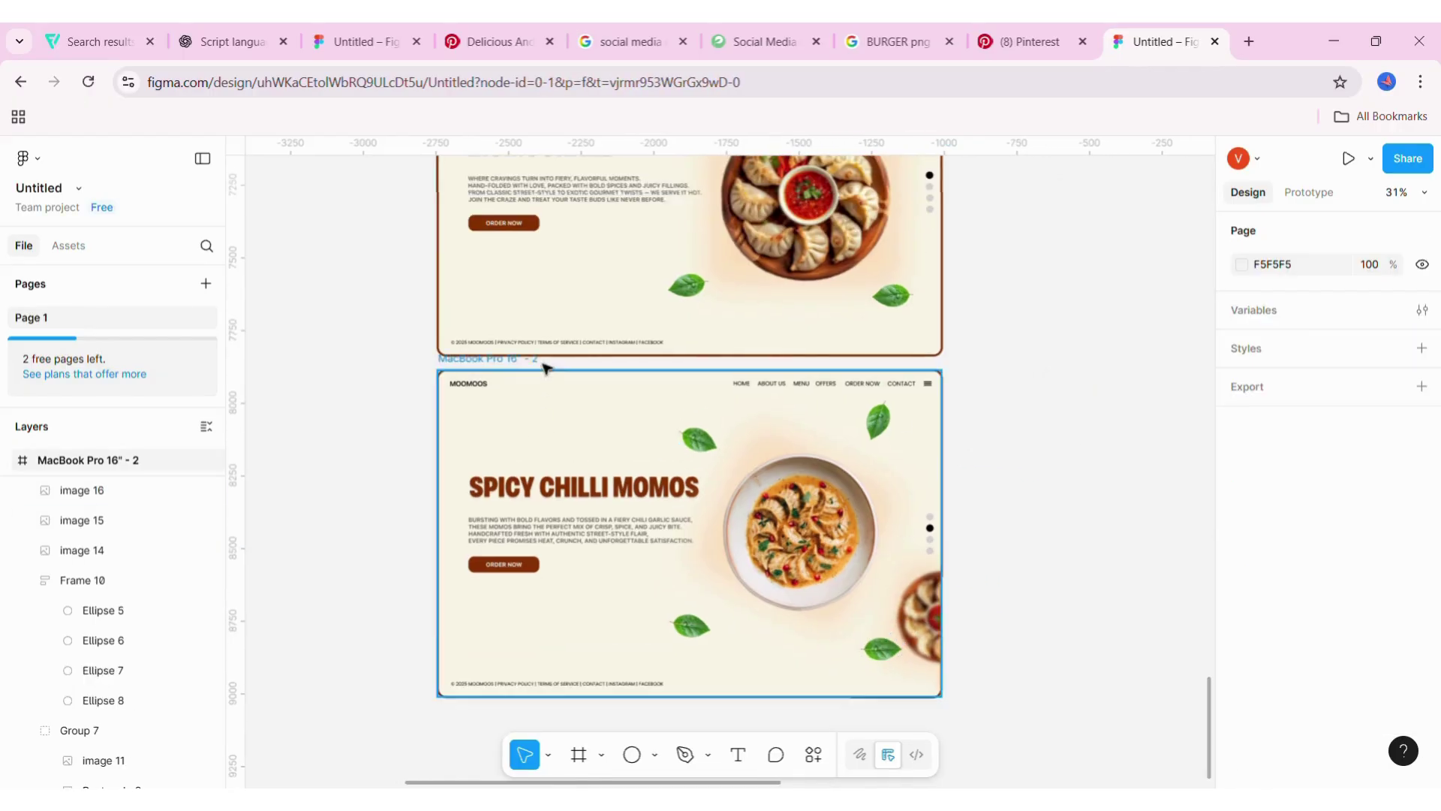
click(520, 365)
scroll(71, 601, down, 3)
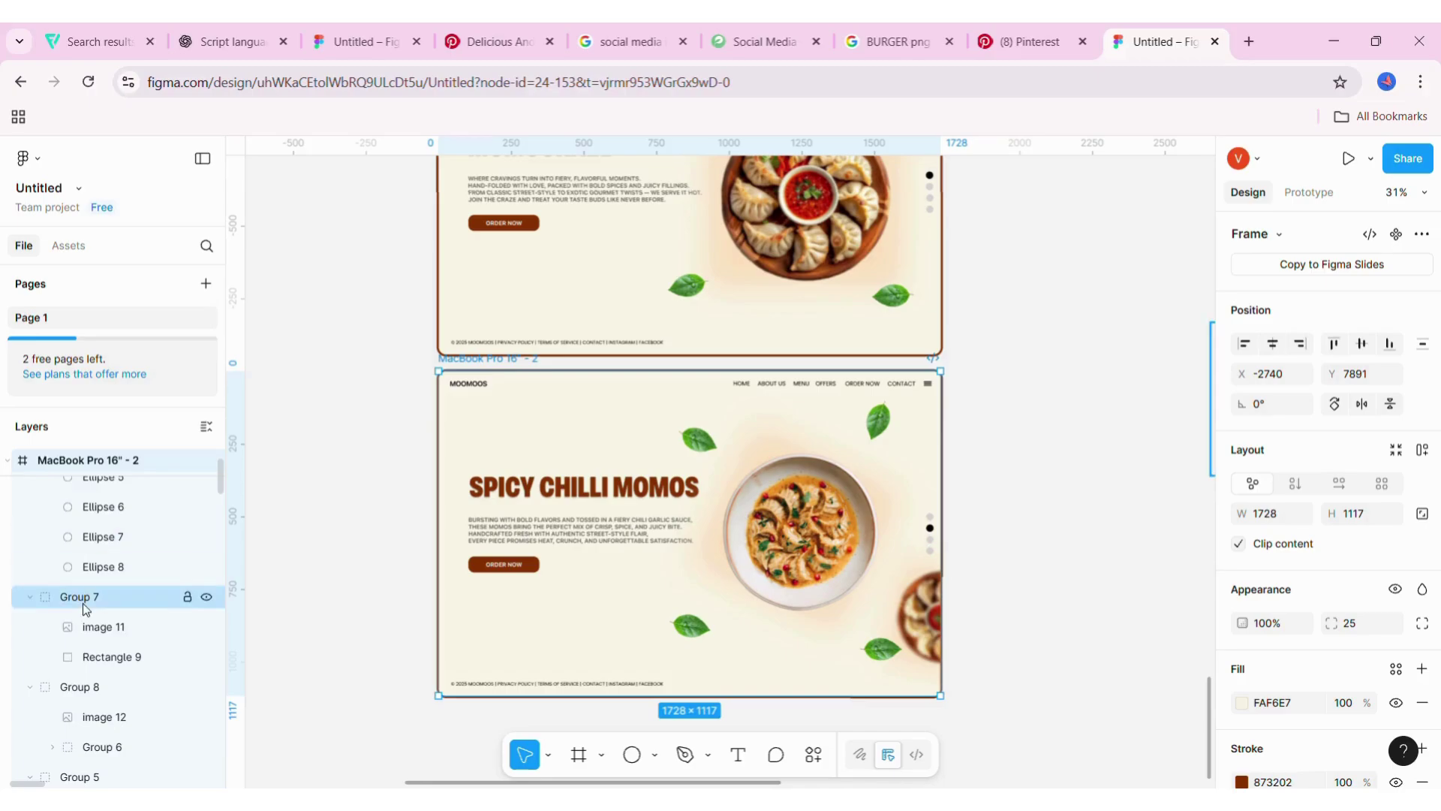
scroll(82, 602, down, 1)
scroll(82, 602, down, 1)
click(82, 644)
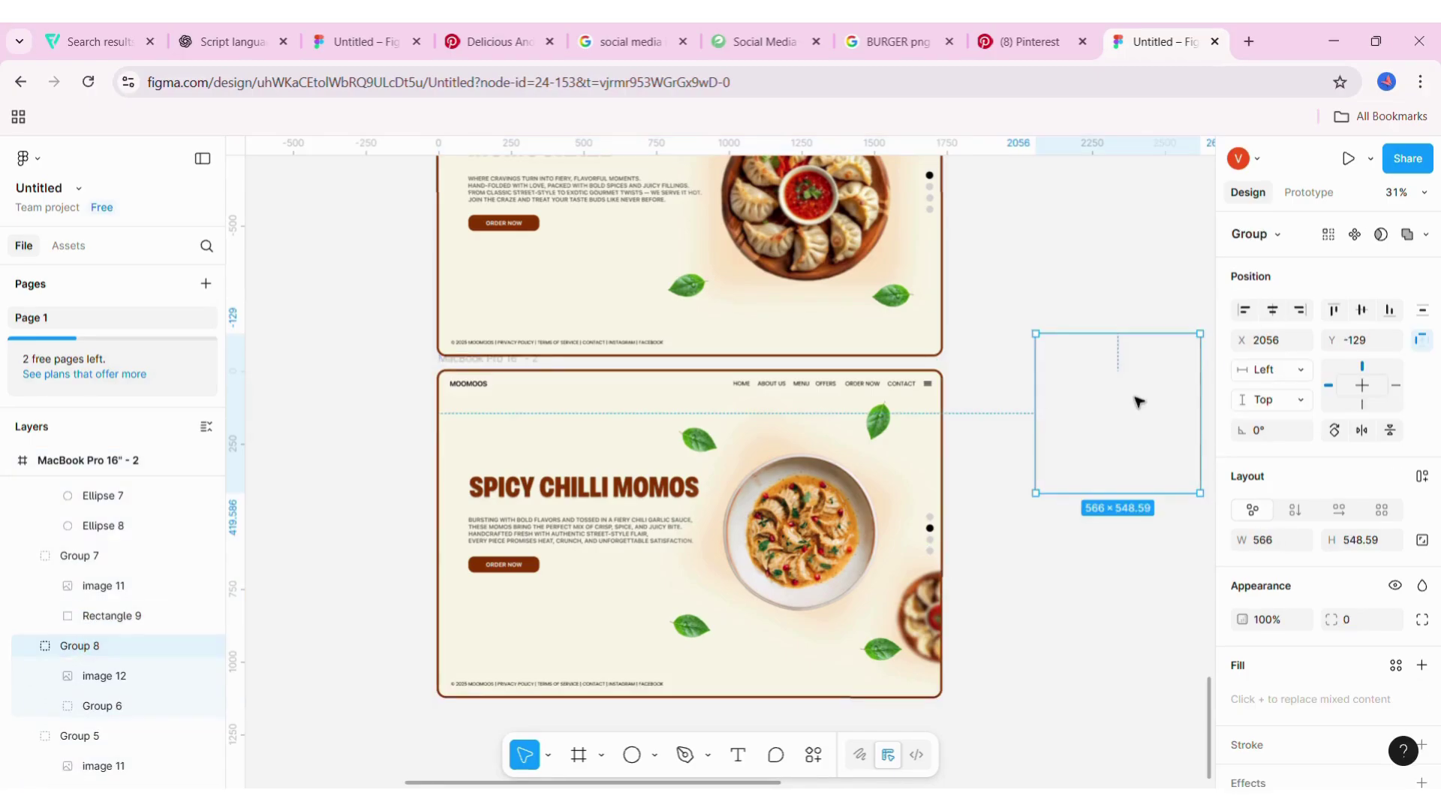
drag(1139, 401, 963, 415)
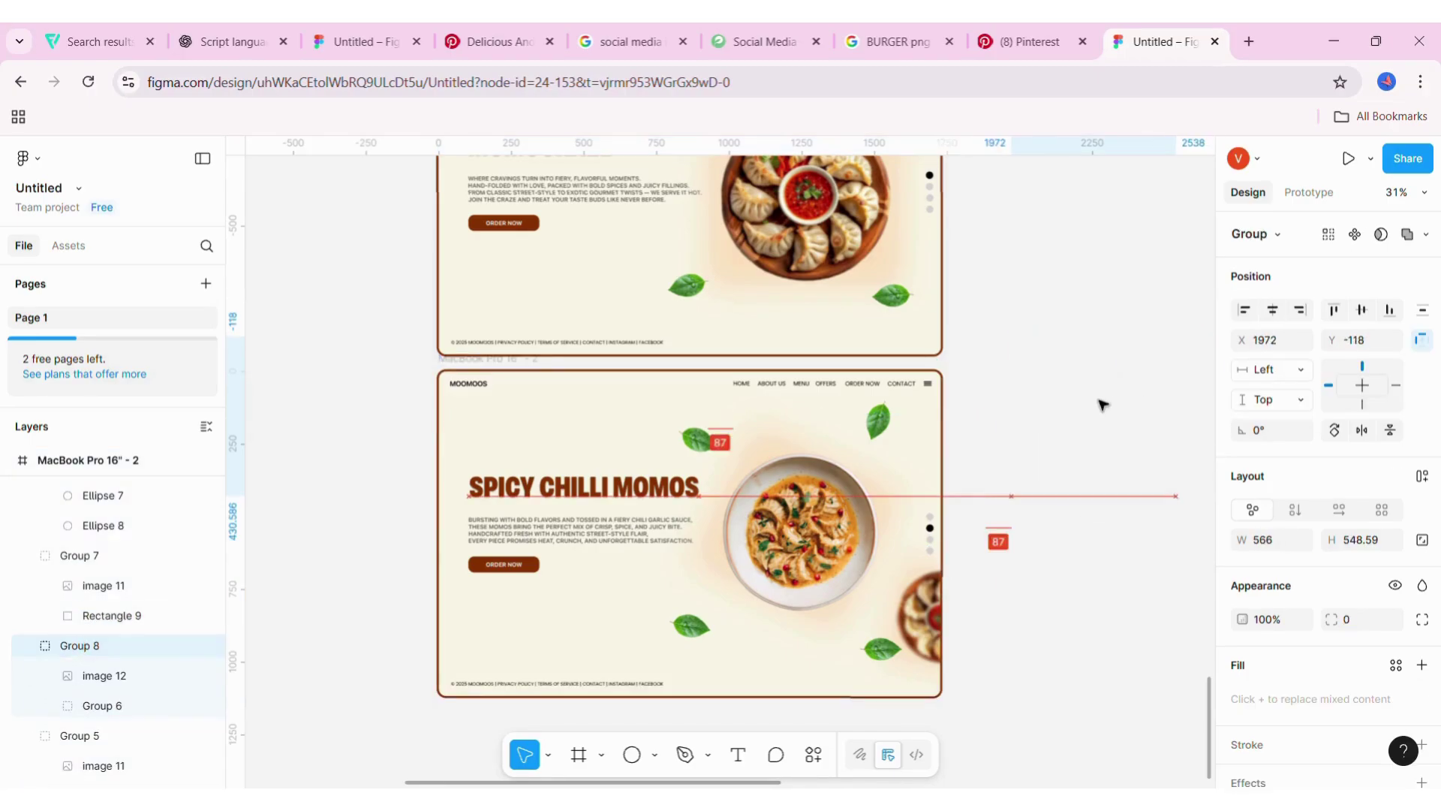
- Add a layer blur effect to the plate image
double_click(961, 417)
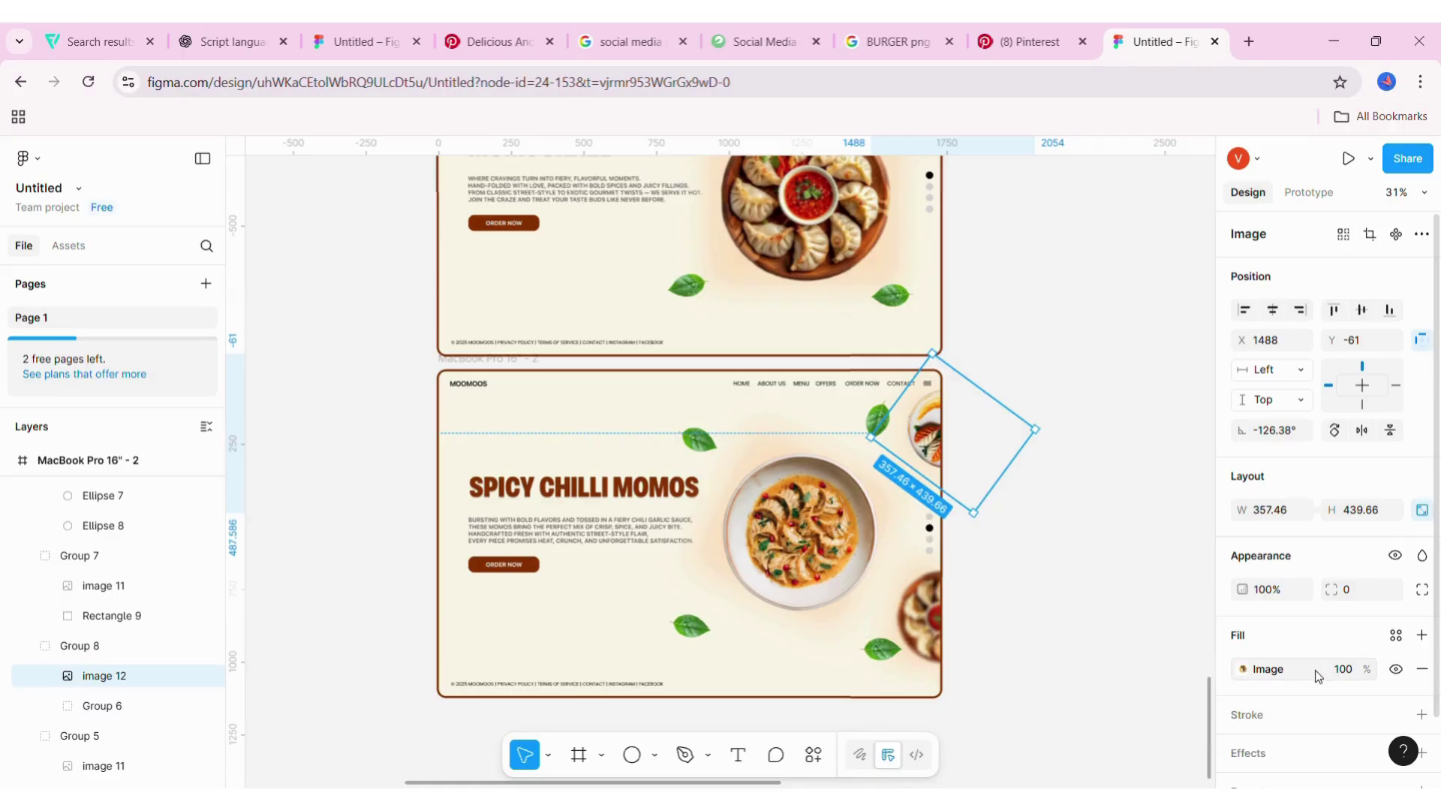
click(1284, 766)
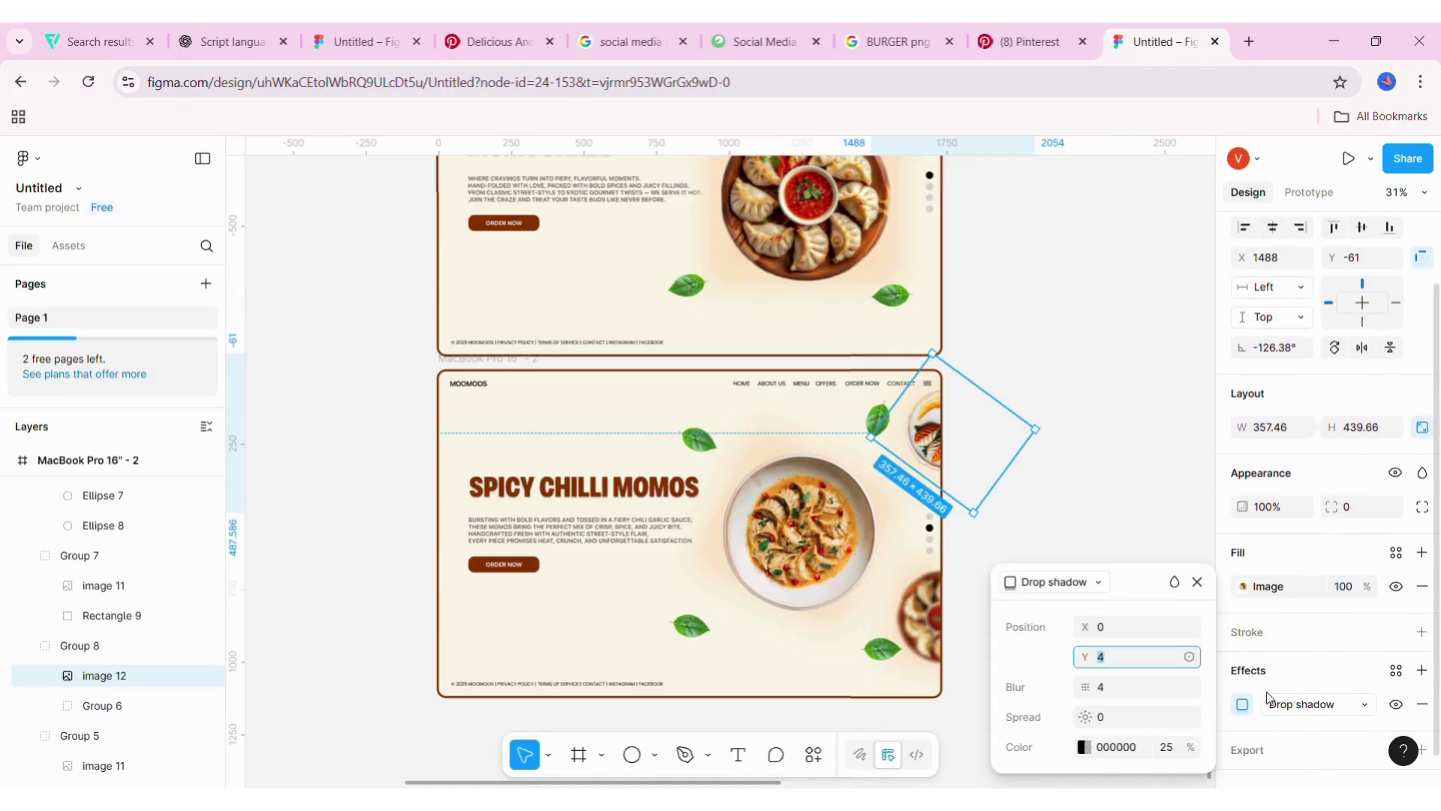
click(1315, 705)
click(1316, 674)
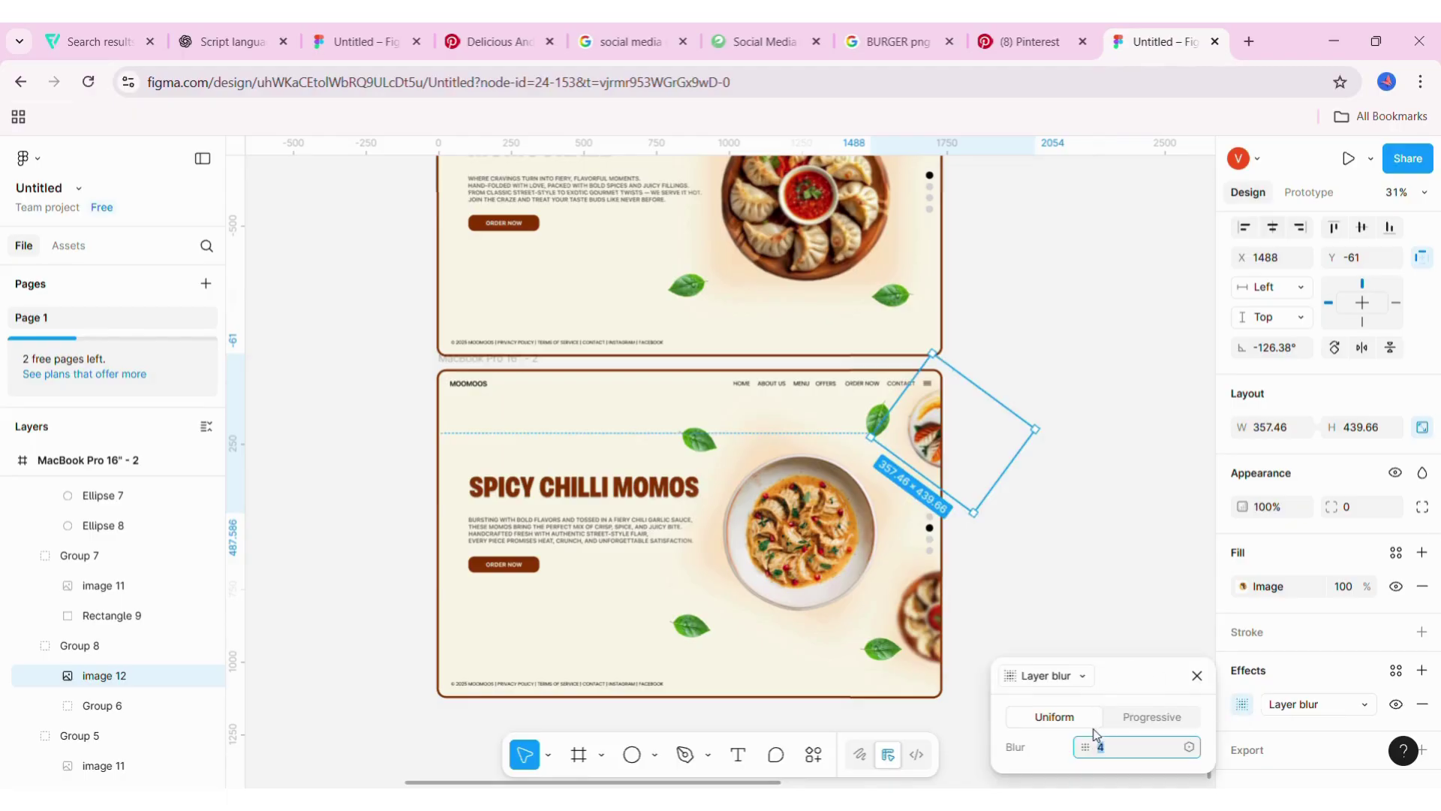
- Duplicate the Spicy Chilli Momos slide to create a third slide
click(1007, 397)
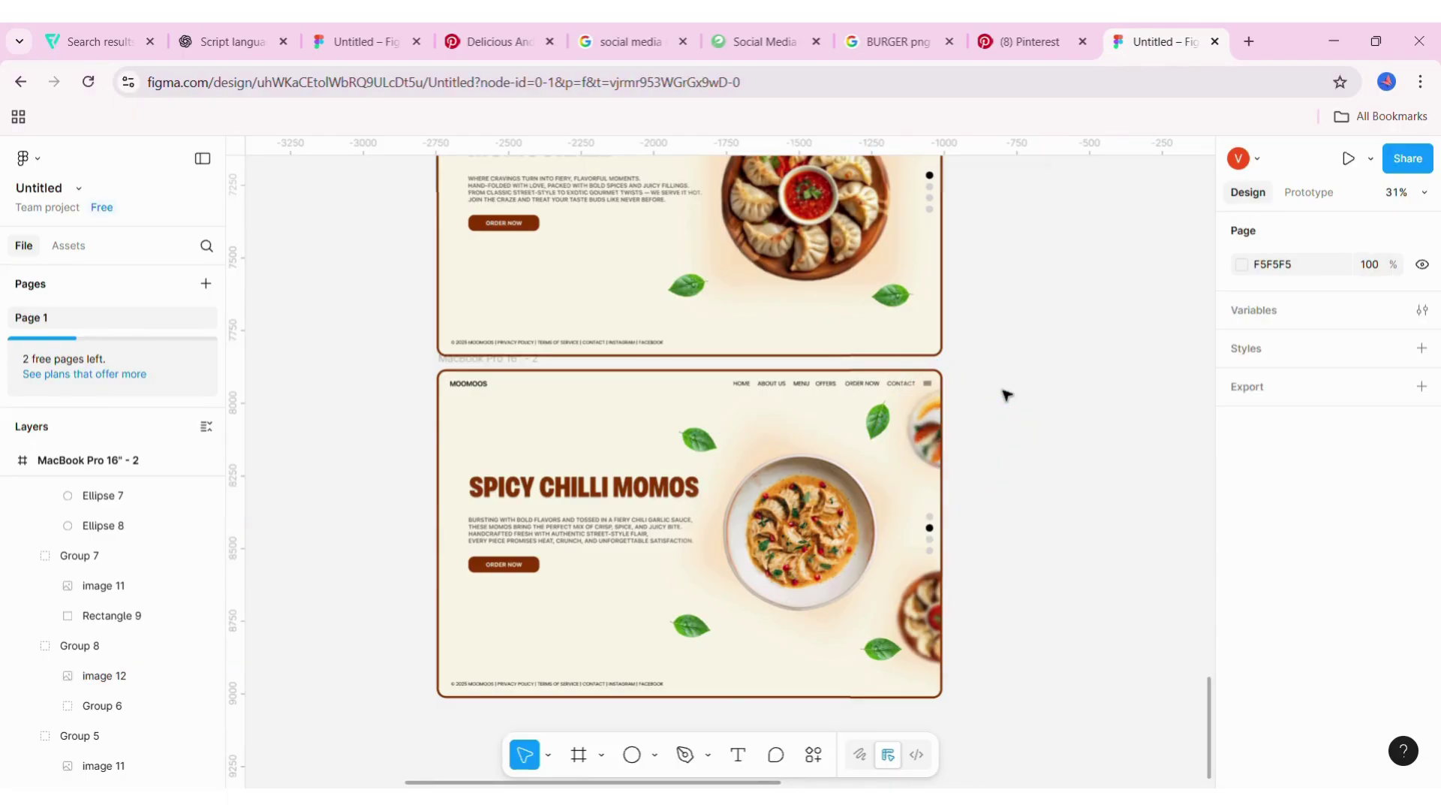
scroll(1079, 294, down, 1)
scroll(1079, 295, down, 2)
scroll(1077, 293, down, 1)
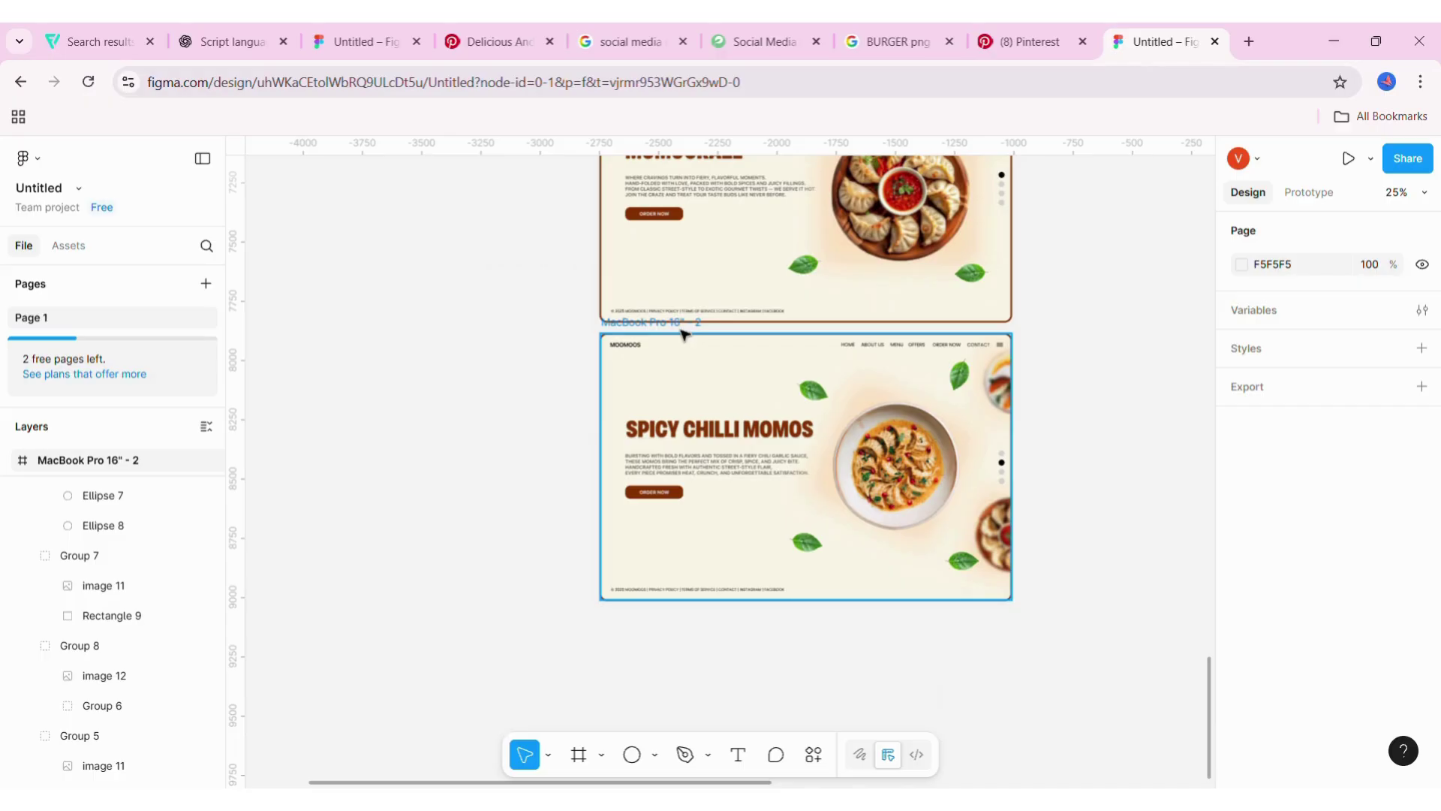
click(640, 321)
key(shift+2)
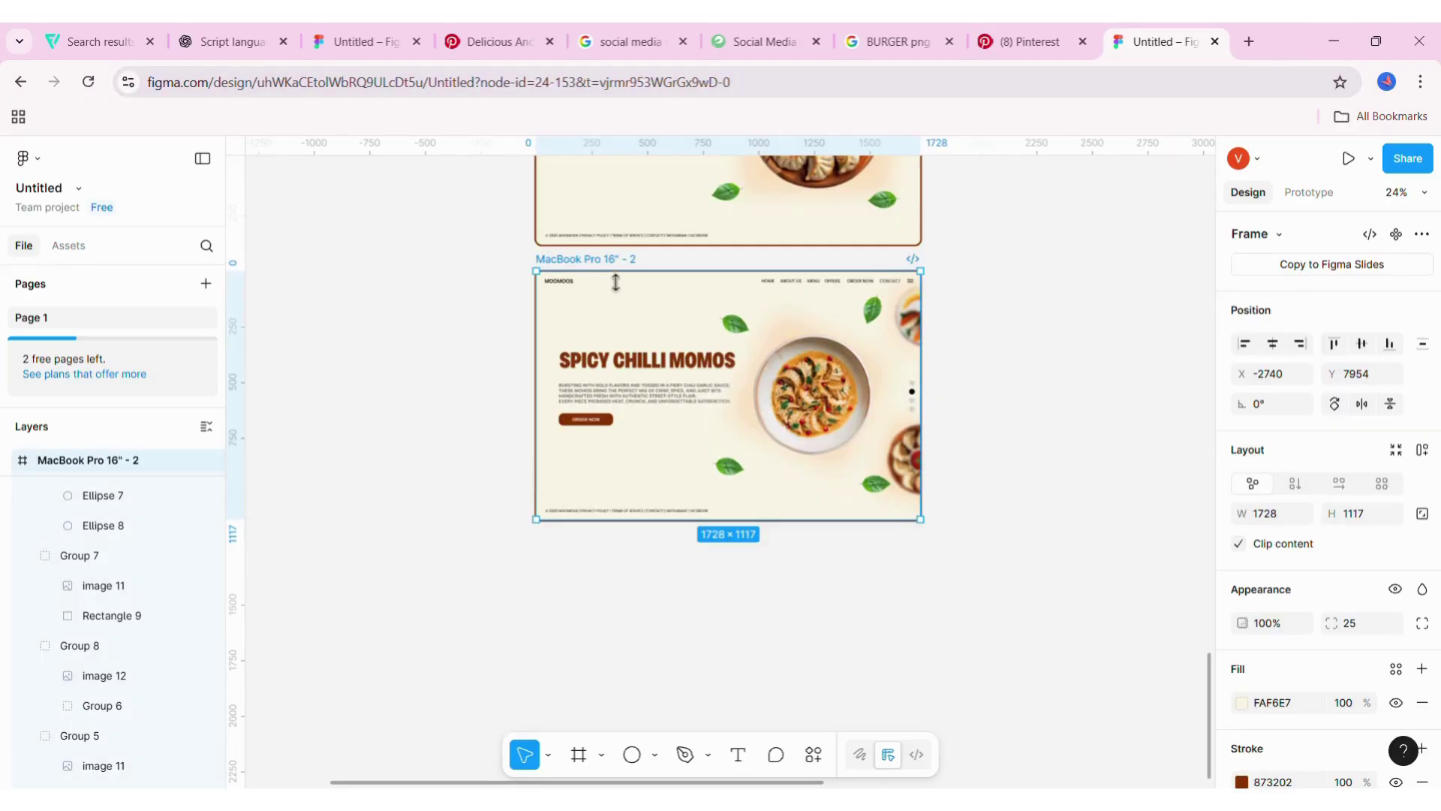
drag(609, 271, 610, 560)
scroll(623, 555, down, 3)
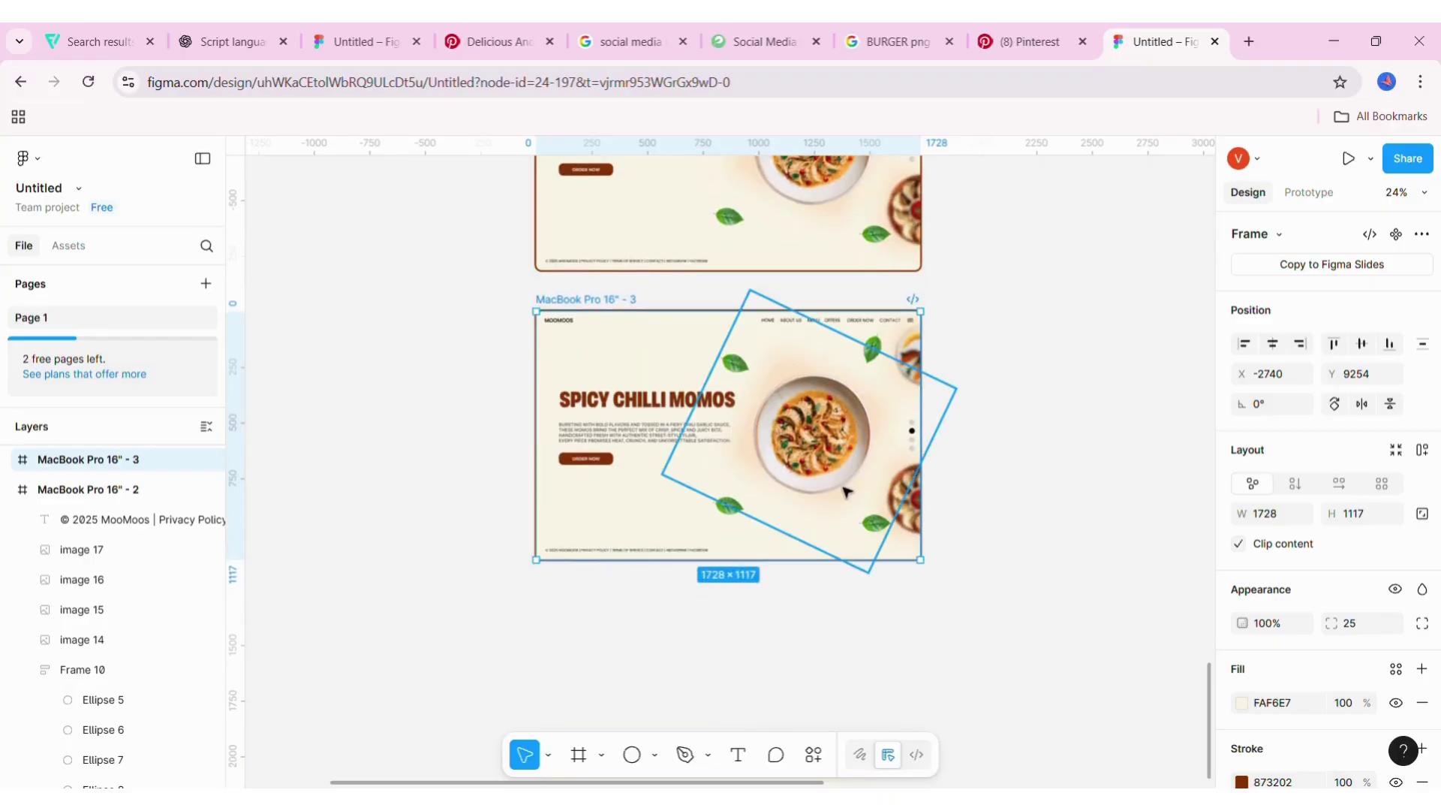
- Rotate the central bowl group to the bottom-right edge and give its image a layer blur
click(913, 524)
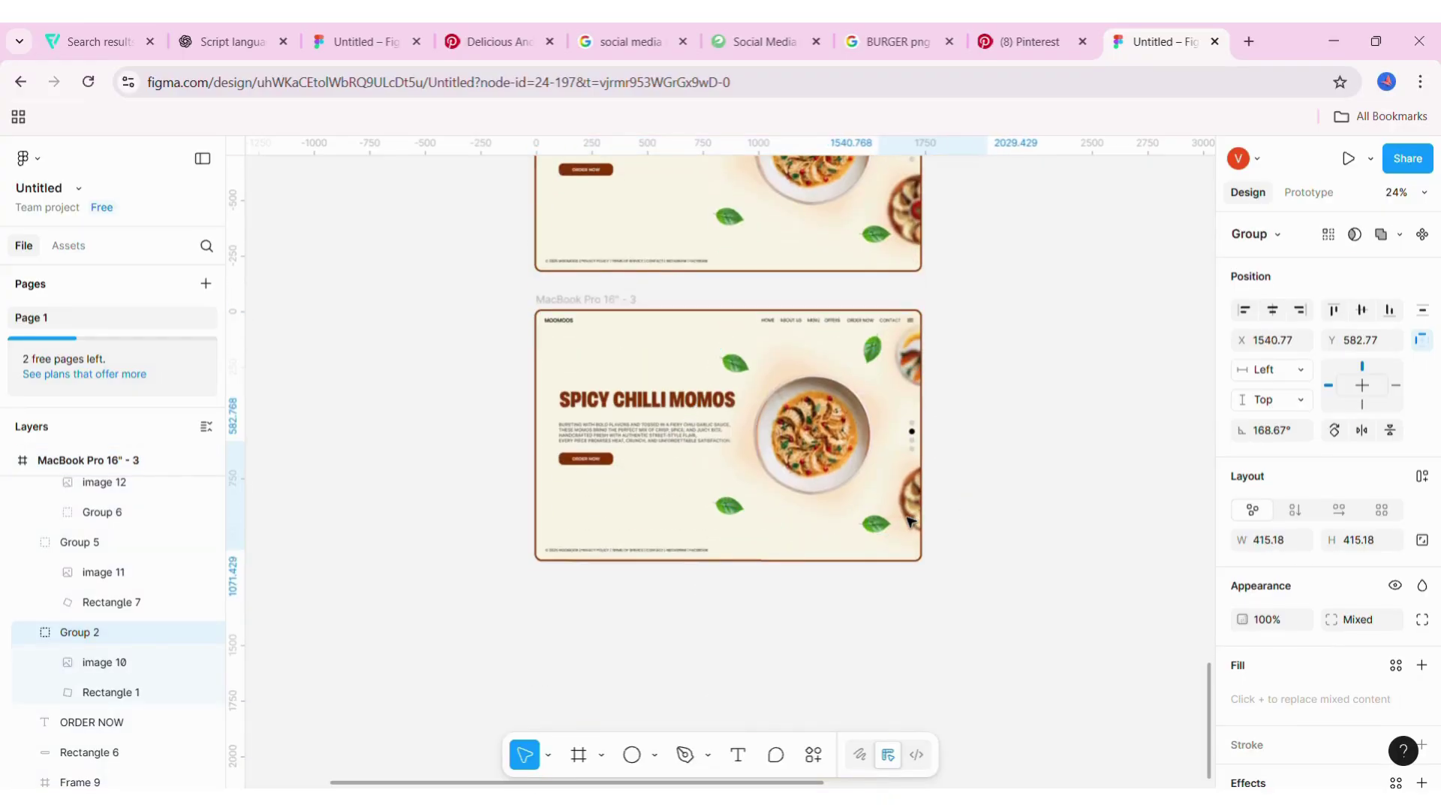
click(901, 450)
mouse_move(753, 286)
mouse_down()
mouse_move(858, 471)
mouse_move(866, 541)
mouse_up()
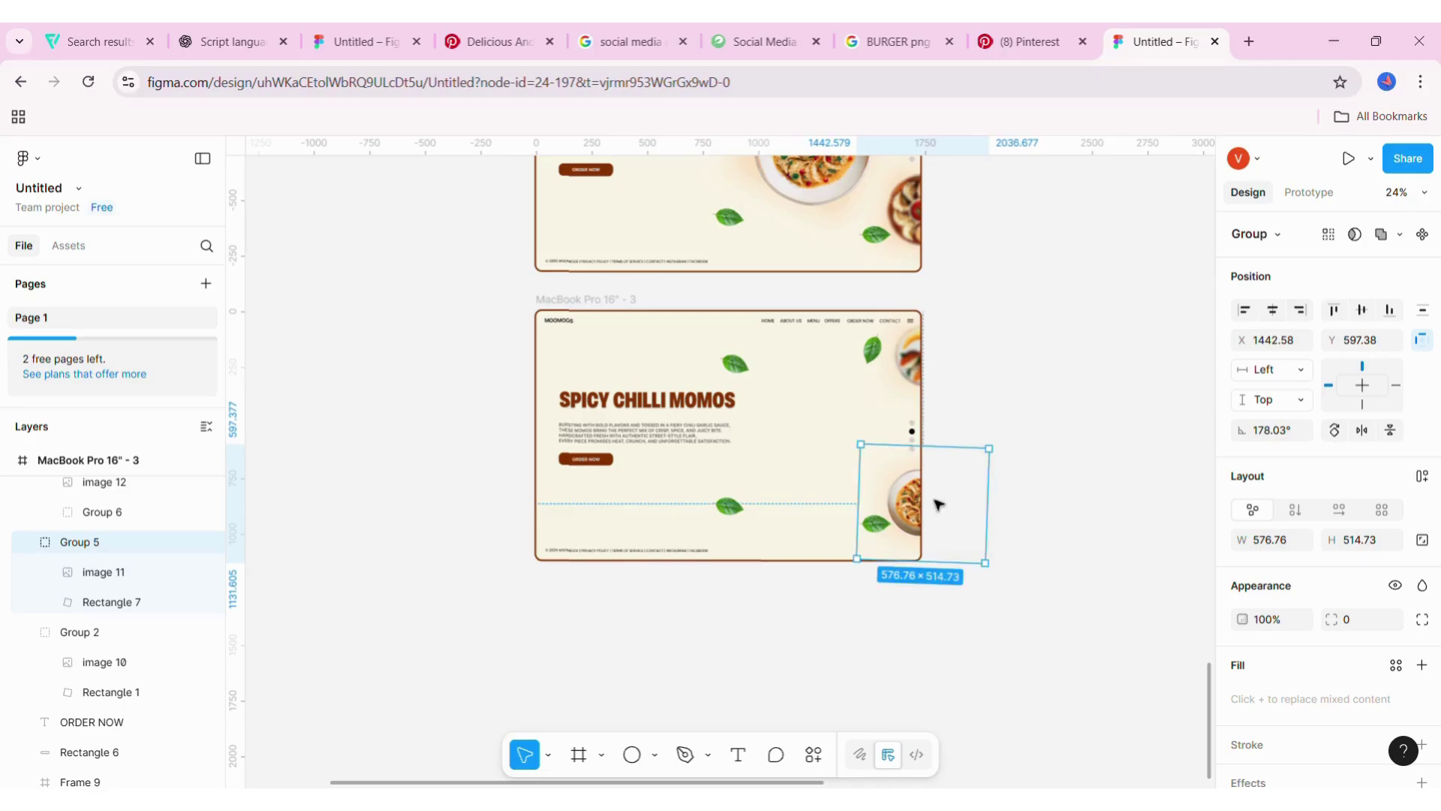
double_click(873, 525)
click(1310, 749)
scroll(1310, 753, down, 1)
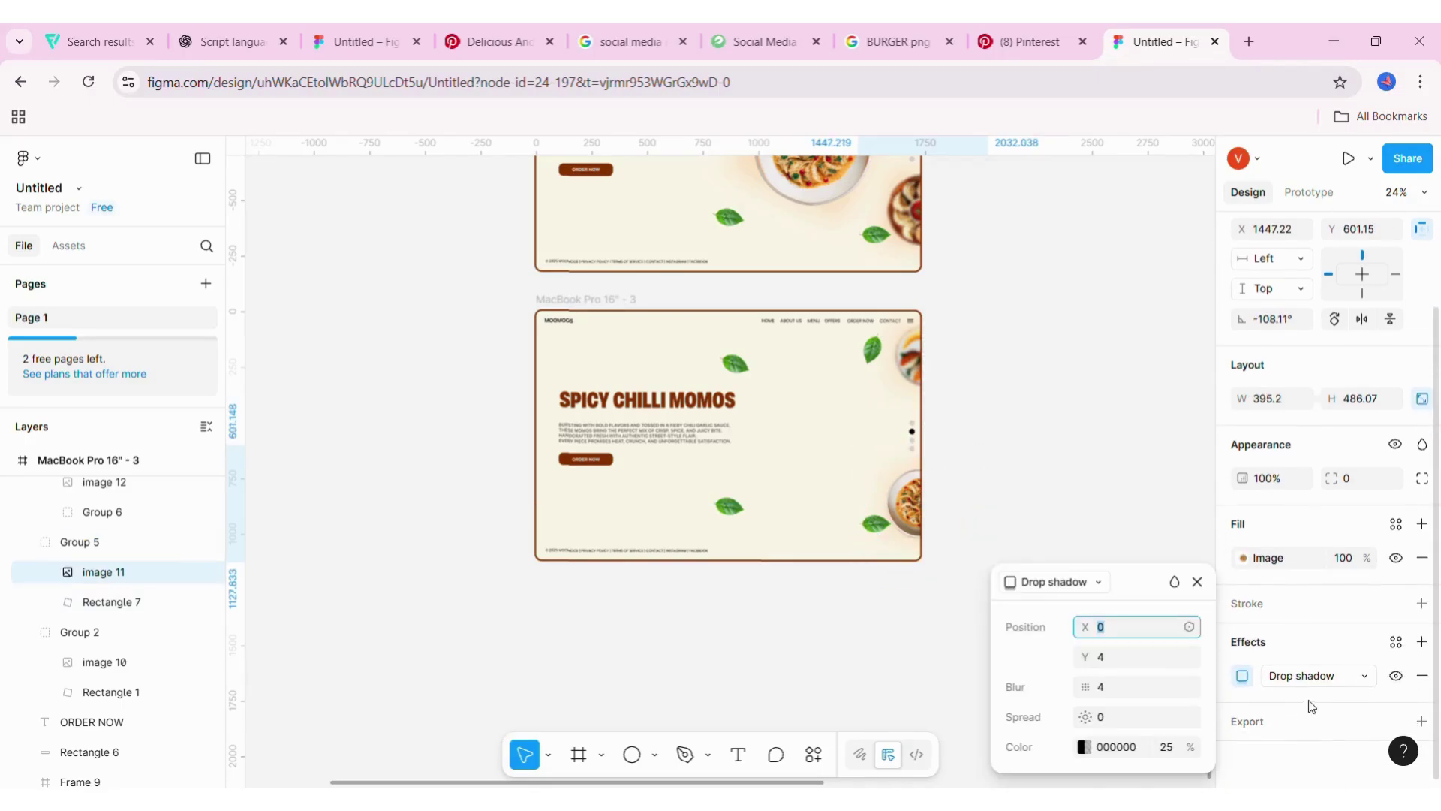
click(1319, 675)
click(1322, 671)
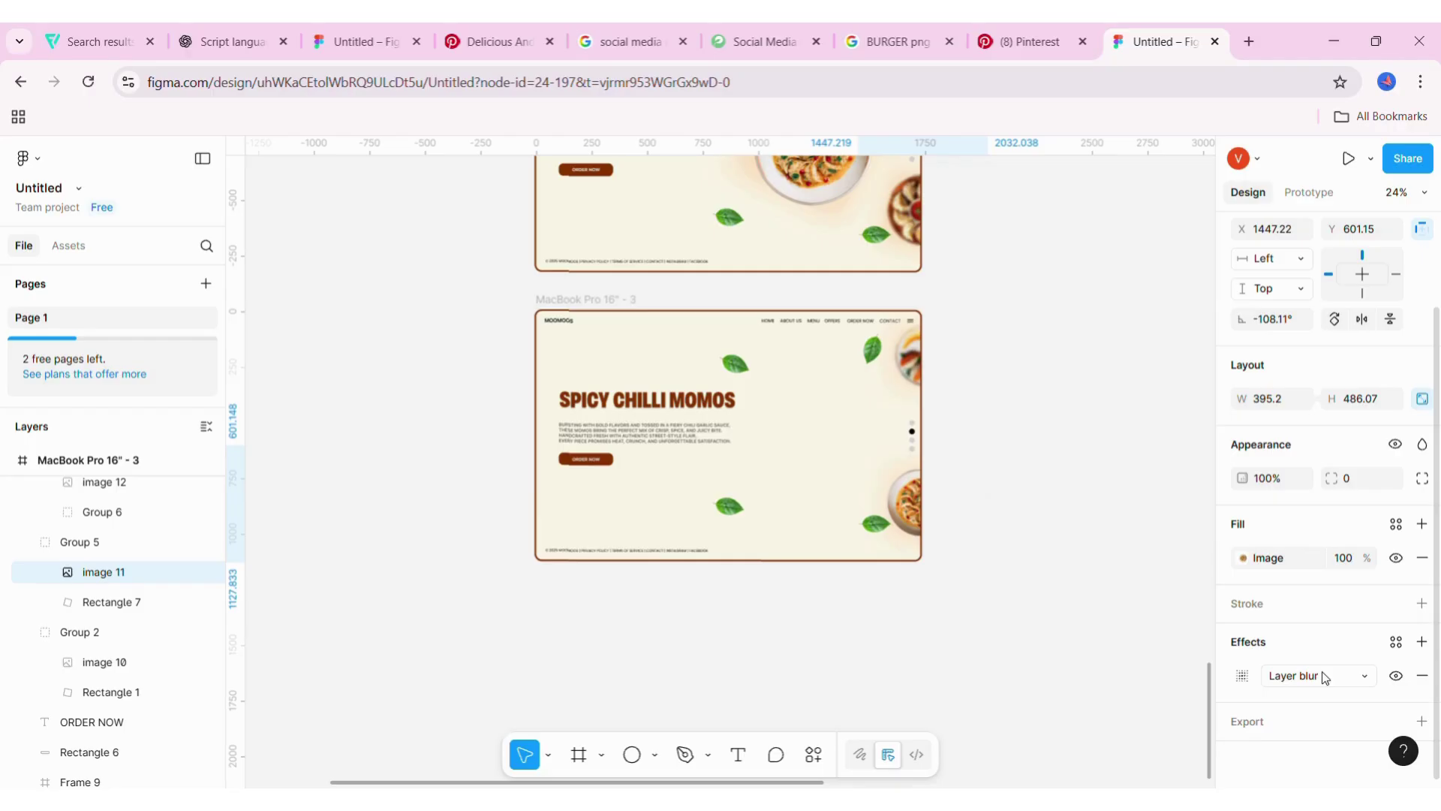
click(1242, 676)
click(1056, 601)
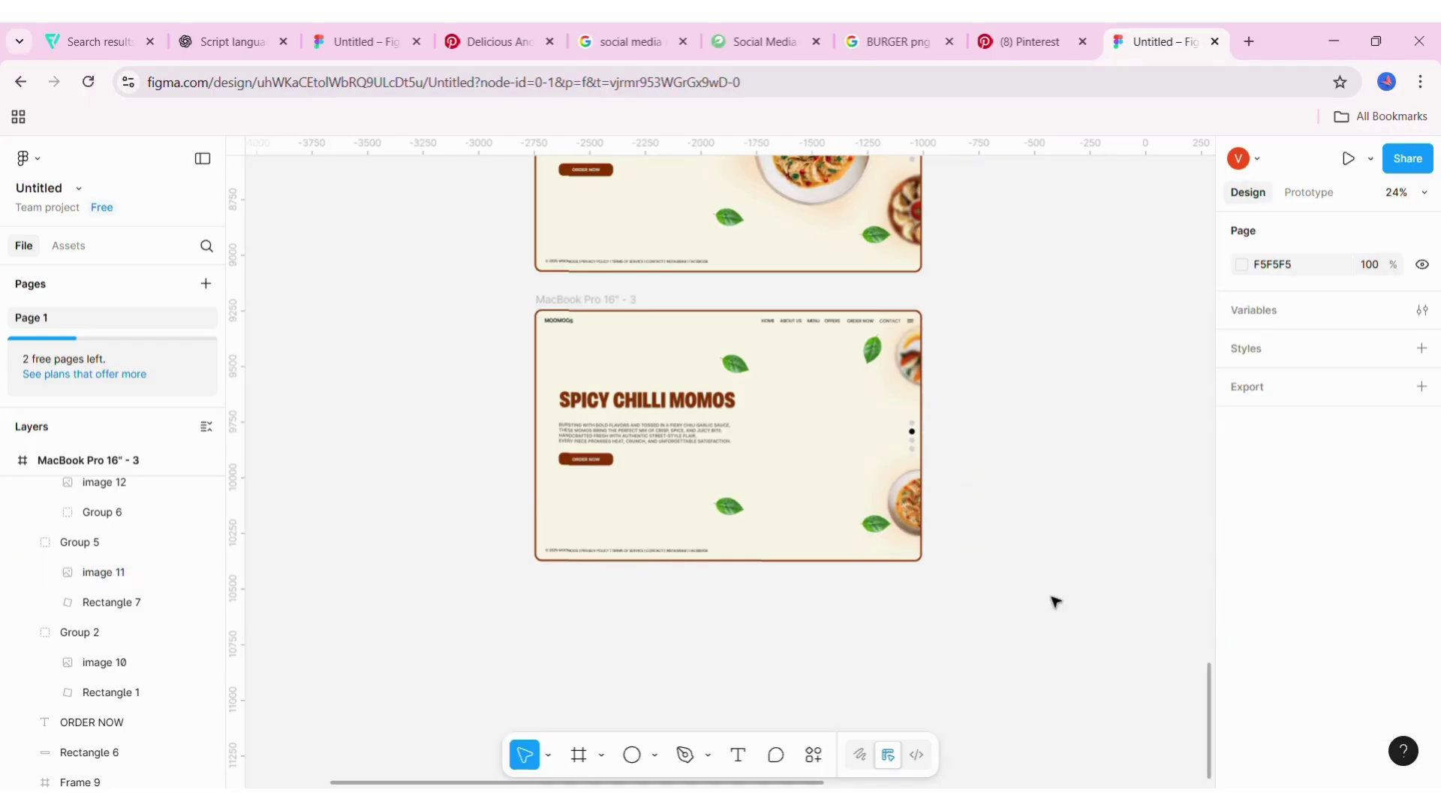
click(919, 361)
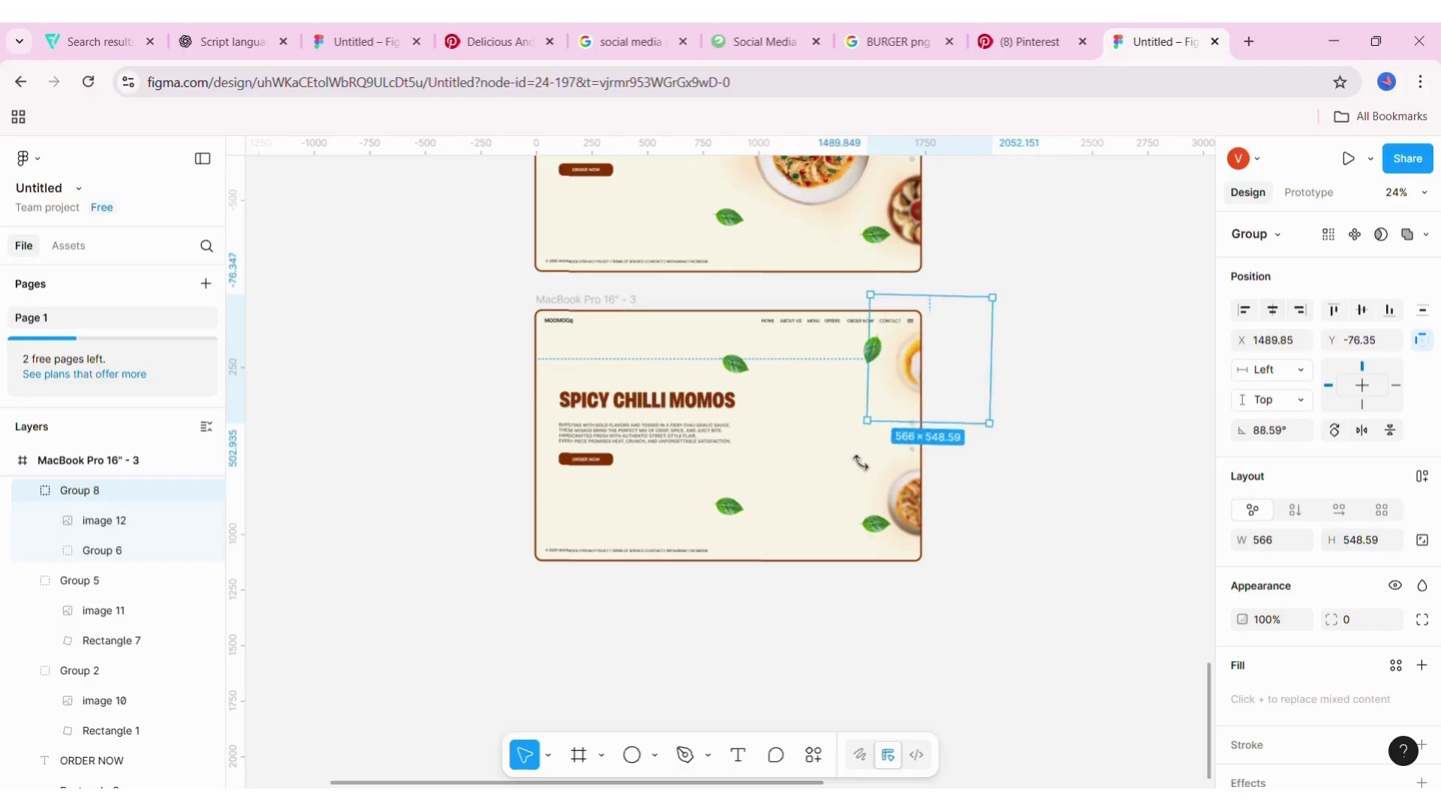
- Rotate the top-right momo plate into the third slide's centre and enlarge it to about 1114.93×1067.22
mouse_move(882, 303)
mouse_down()
mouse_move(925, 374)
mouse_move(833, 439)
mouse_up()
double_click(834, 439)
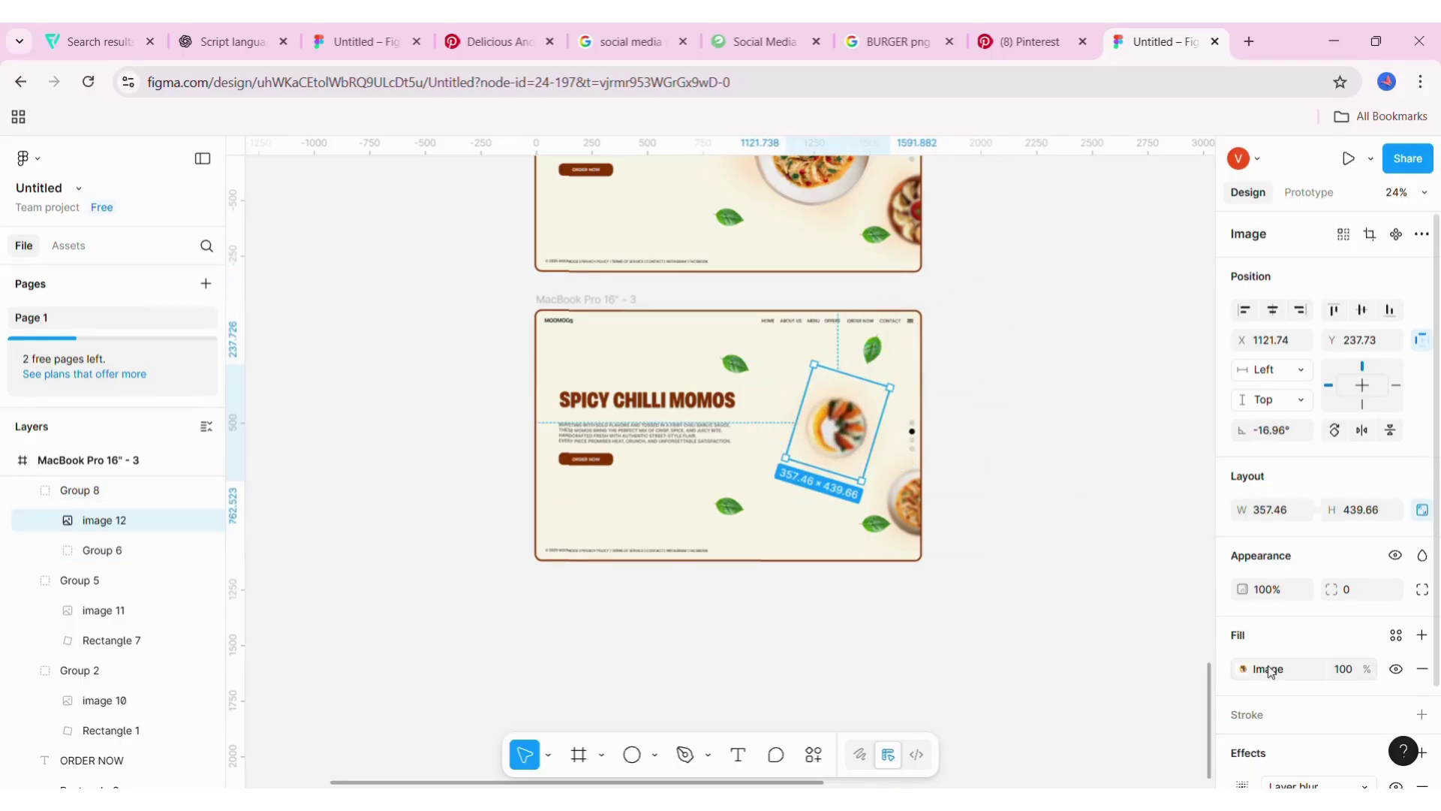
mouse_move(824, 375)
mouse_down()
mouse_move(777, 444)
mouse_move(650, 435)
mouse_up()
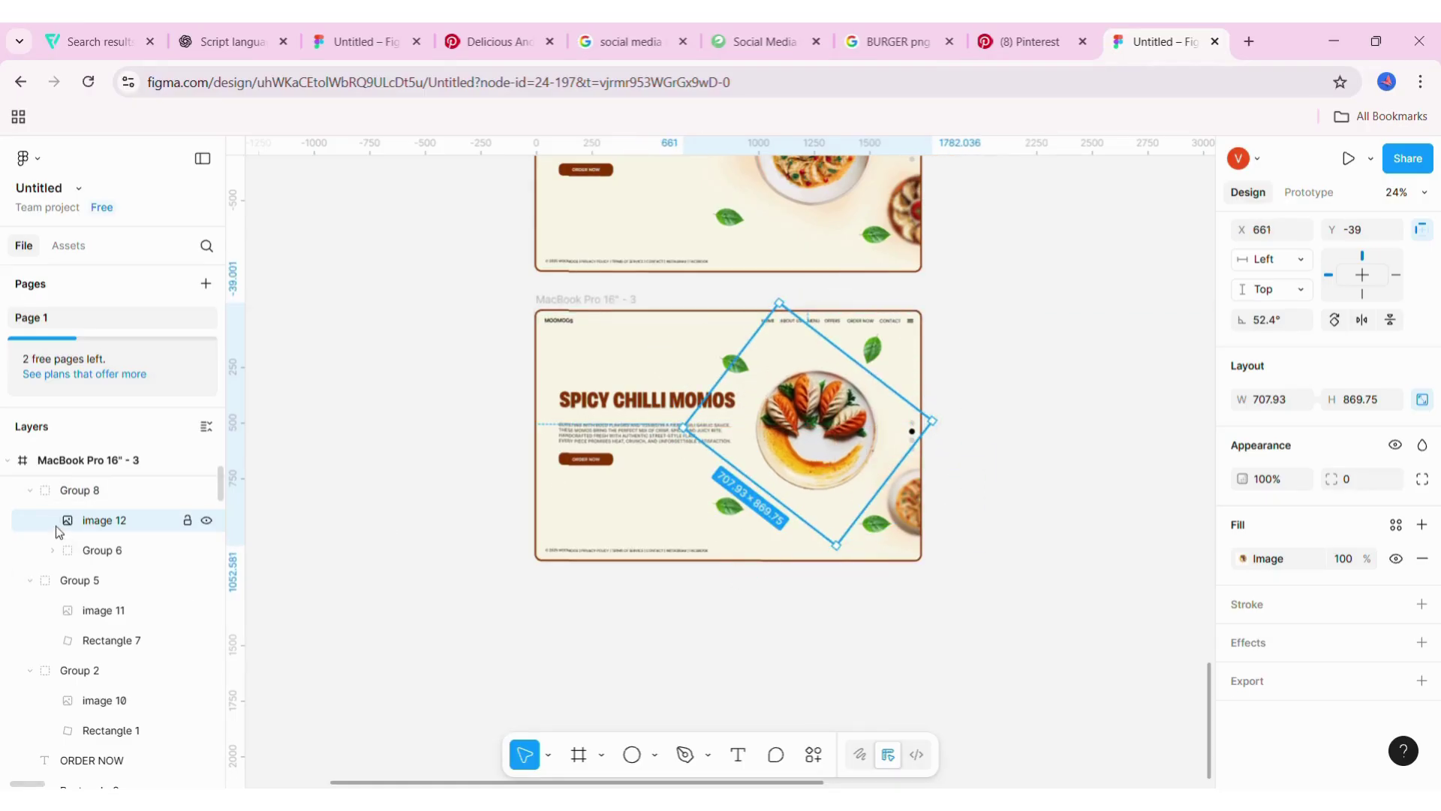
click(86, 553)
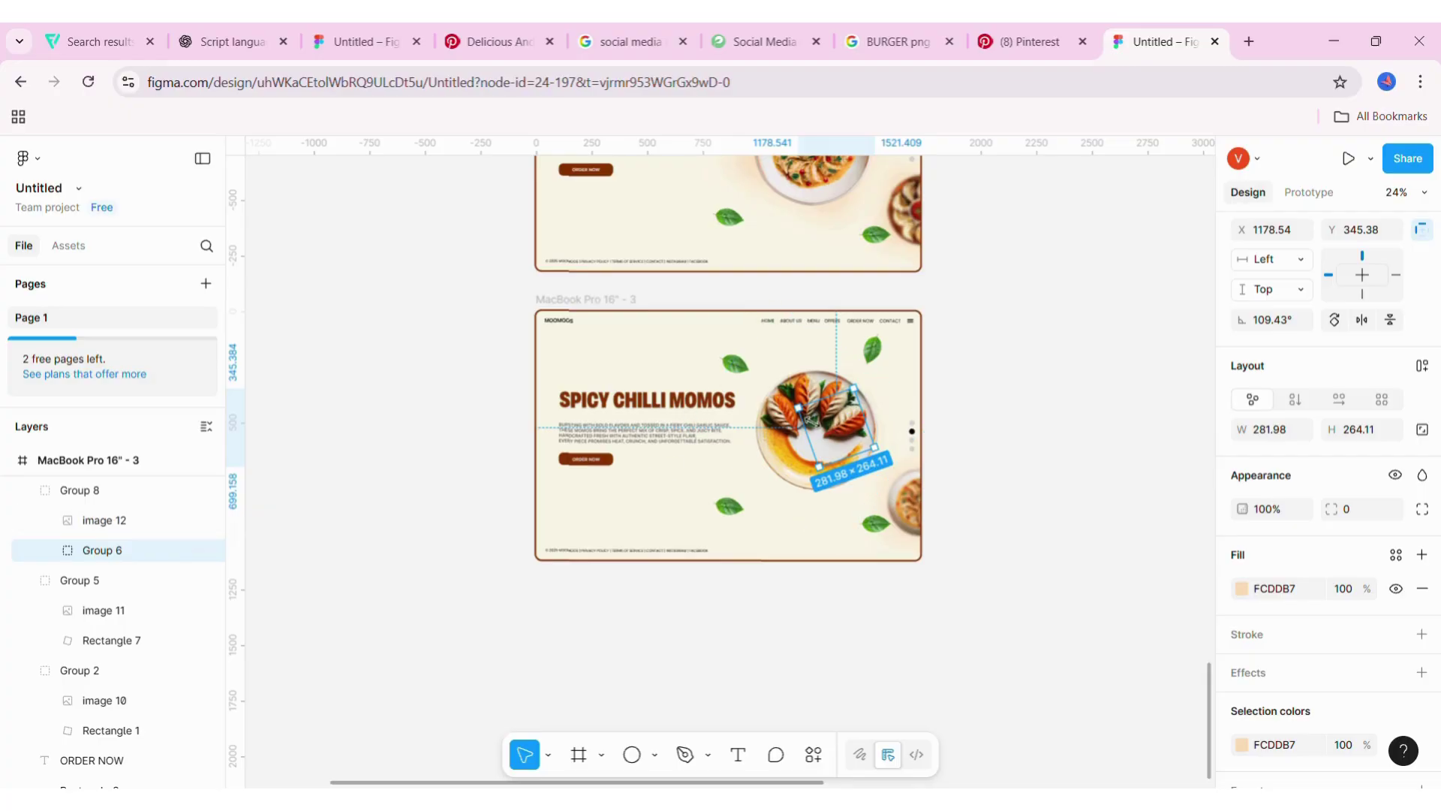
drag(808, 417, 743, 403)
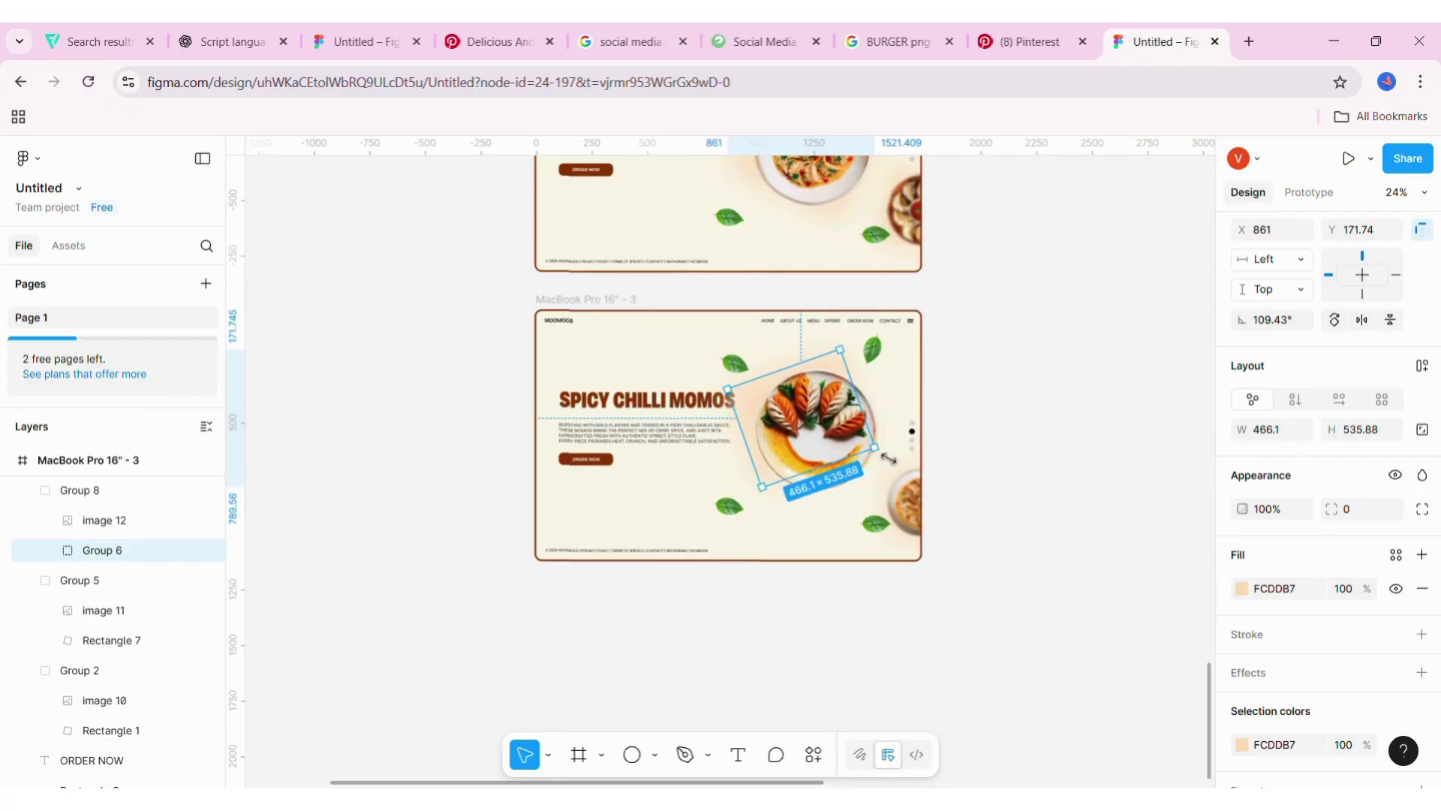
drag(888, 459, 906, 484)
click(115, 492)
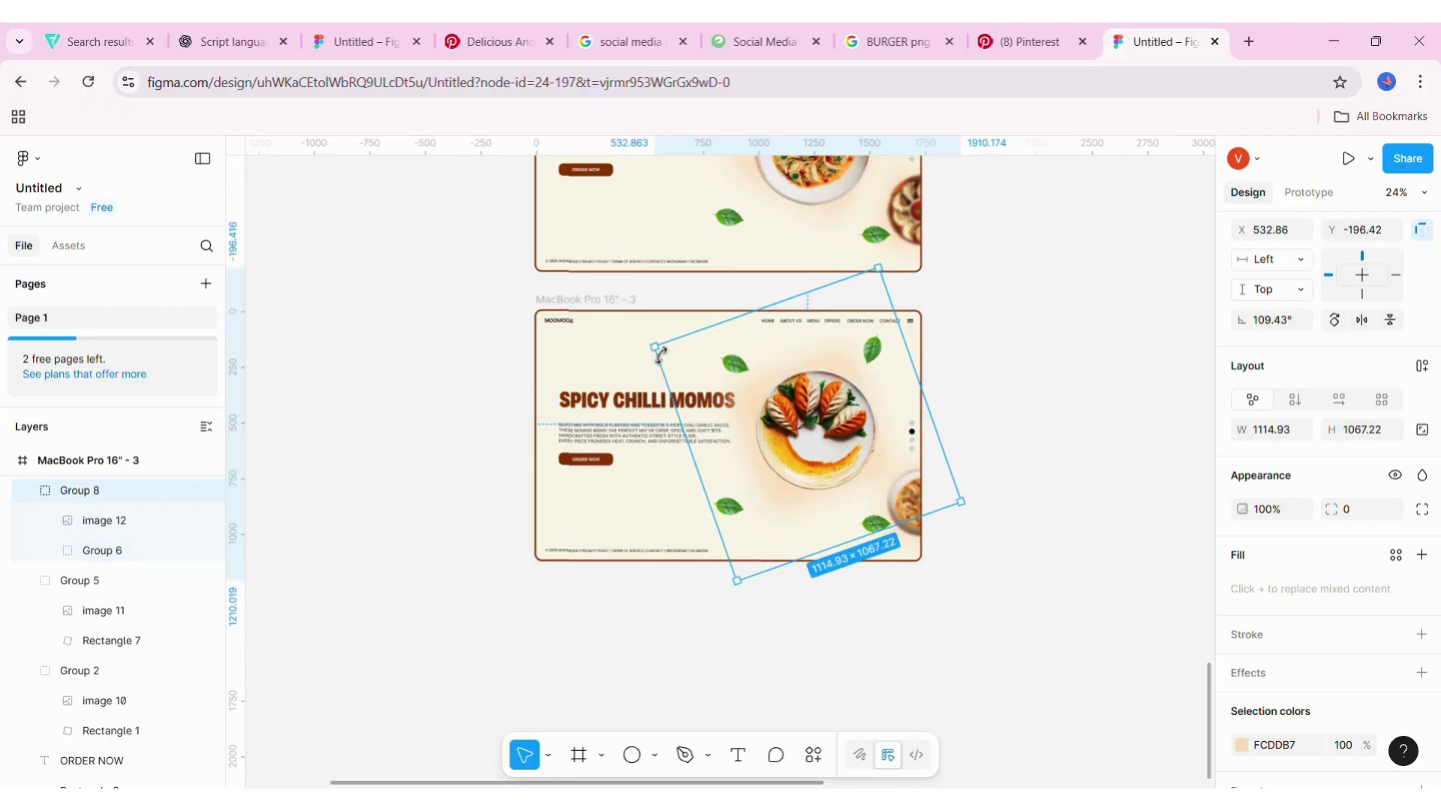
drag(660, 353, 824, 430)
drag(761, 278, 682, 376)
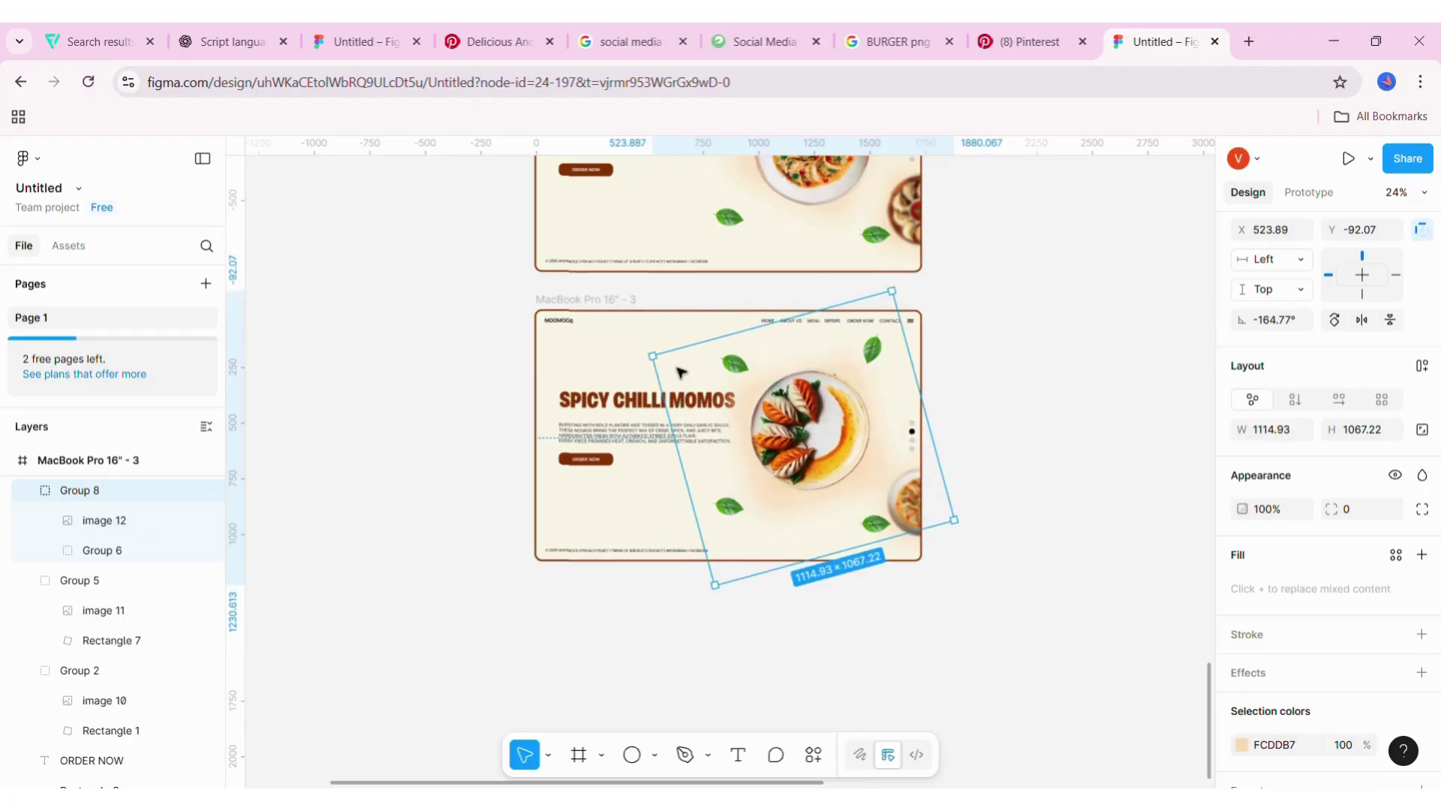
key(ctrl+z)
key(ctrl+z)
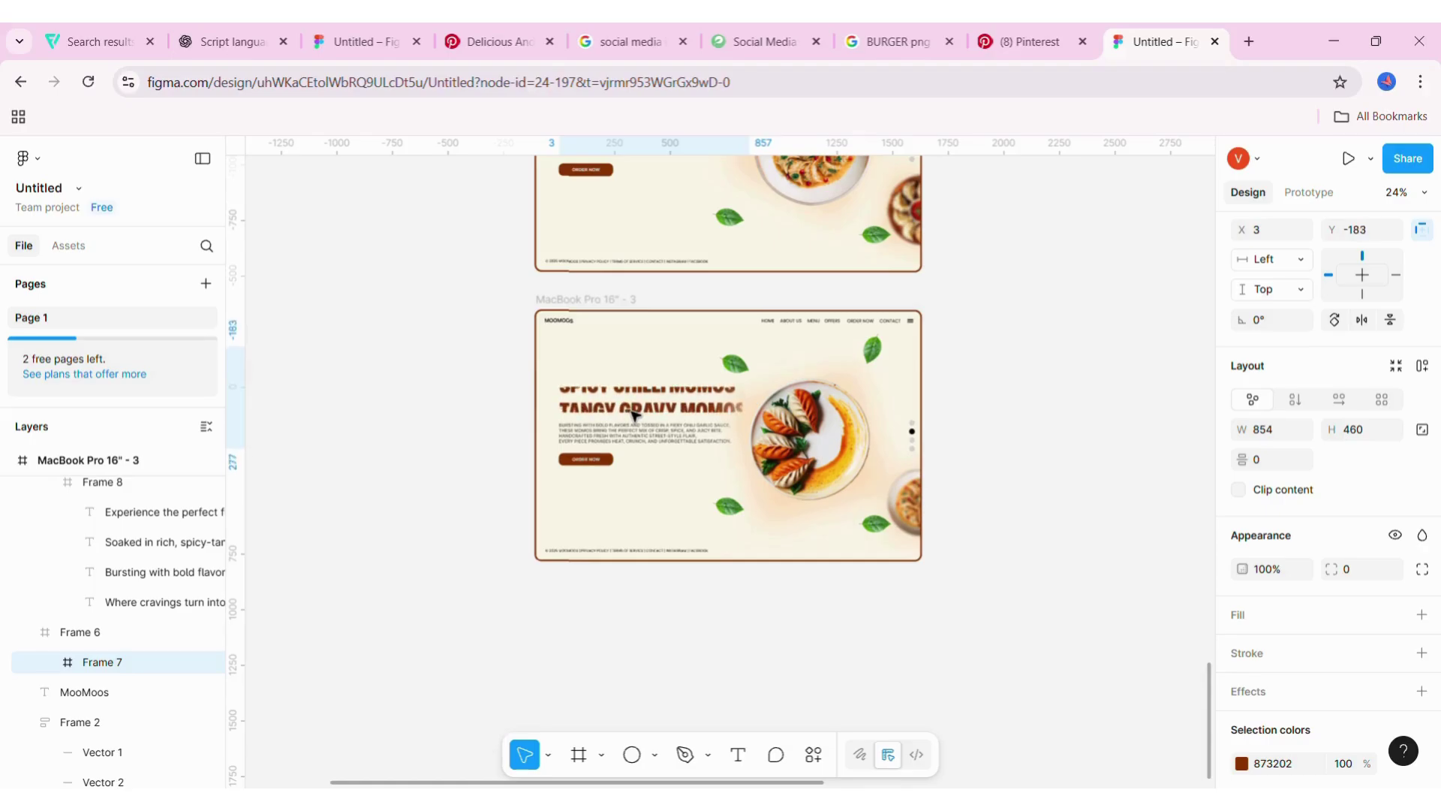
key(ctrl+z)
click(638, 431)
key(ctrl+alt+g)
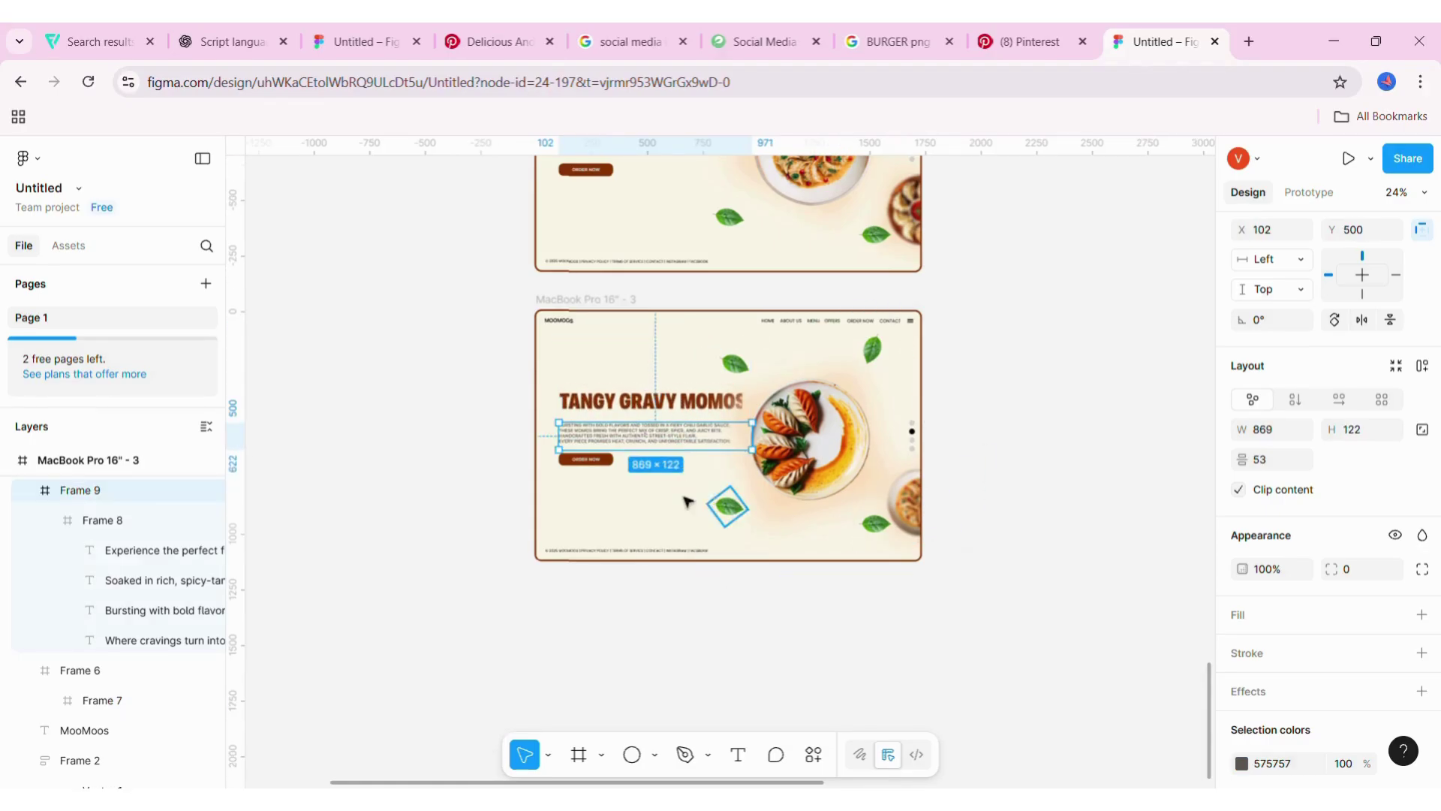
key(ctrl+z)
key(ctrl+z)
key(ctrl+z)
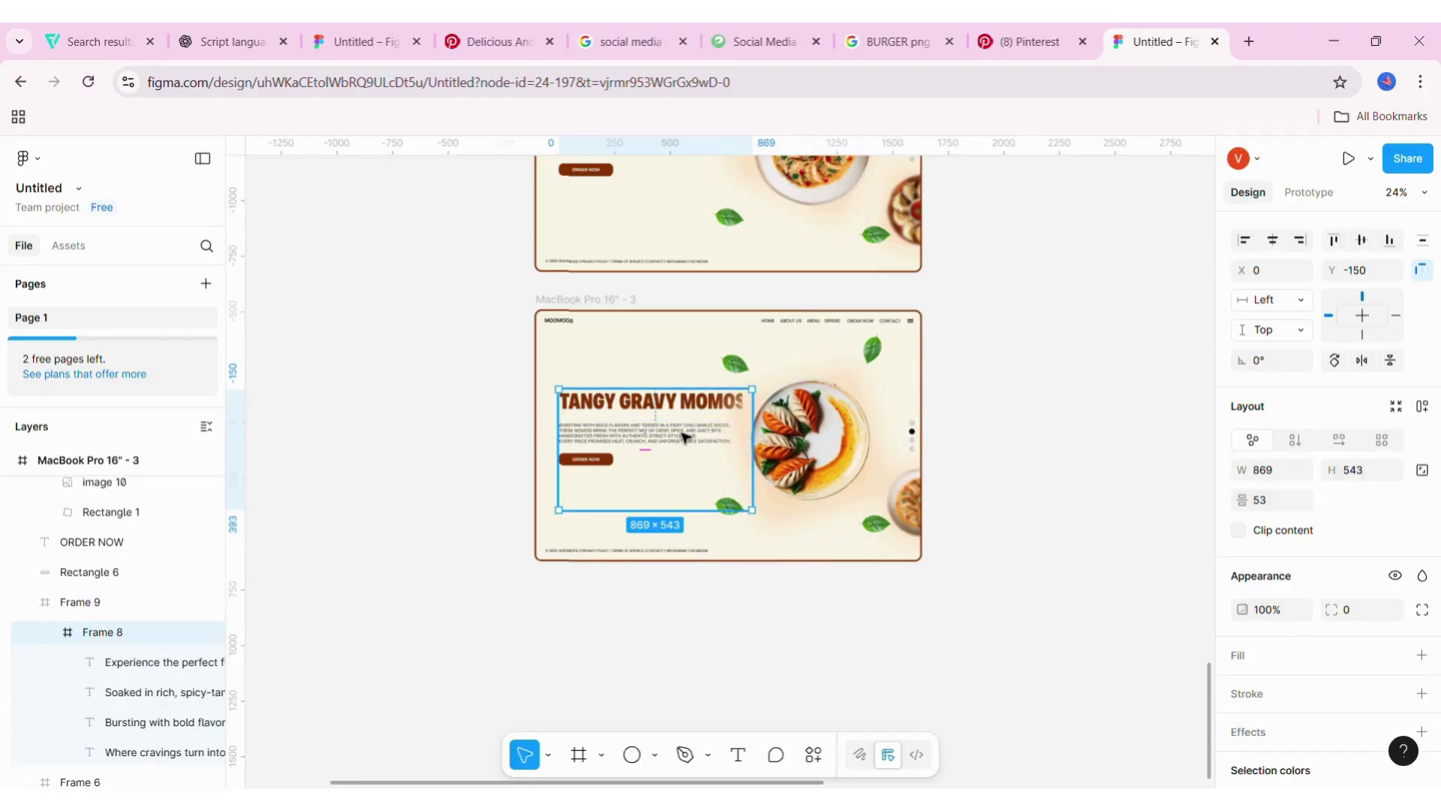
key(ctrl+z)
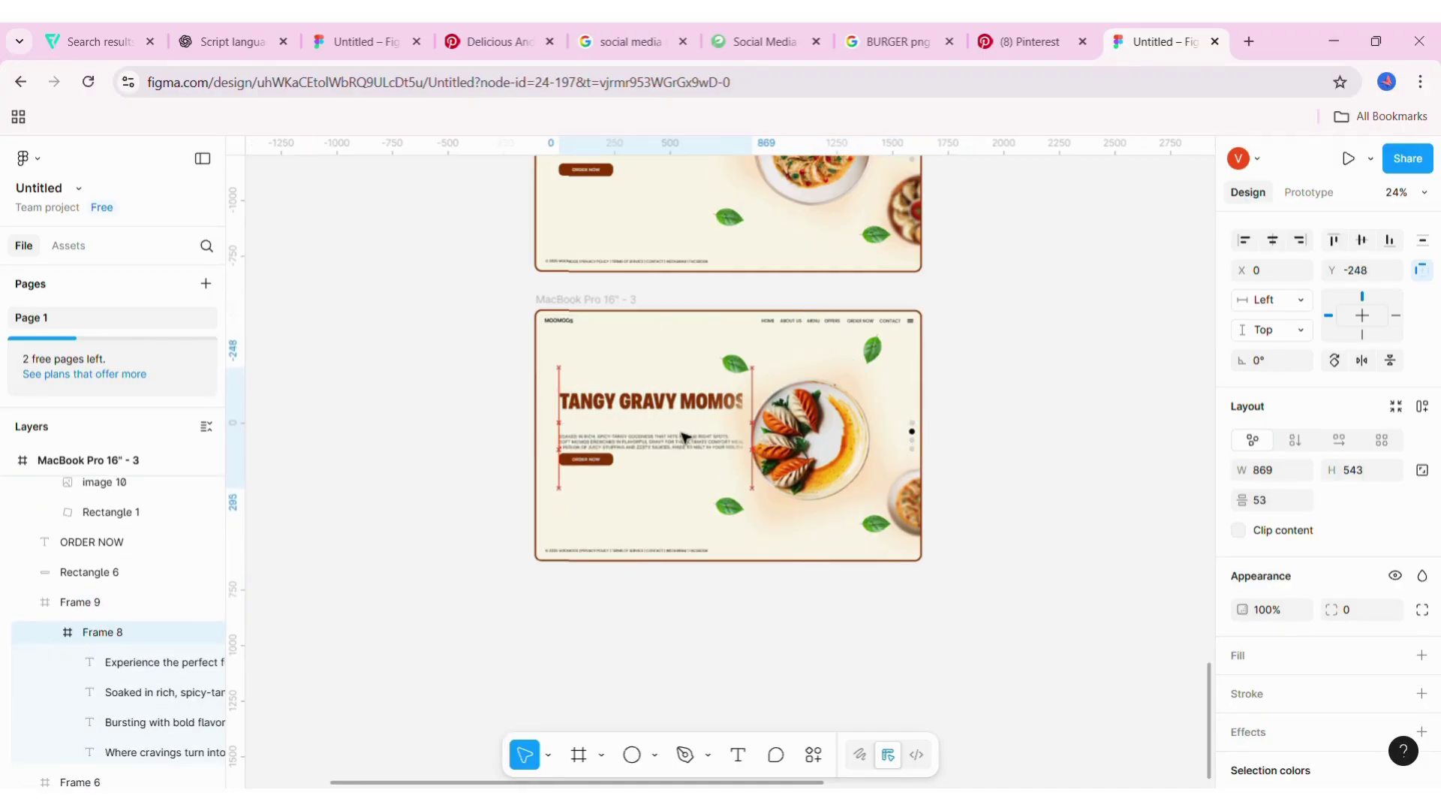
key(ctrl+z)
key(ctrl+z)
key(ctrl+z)
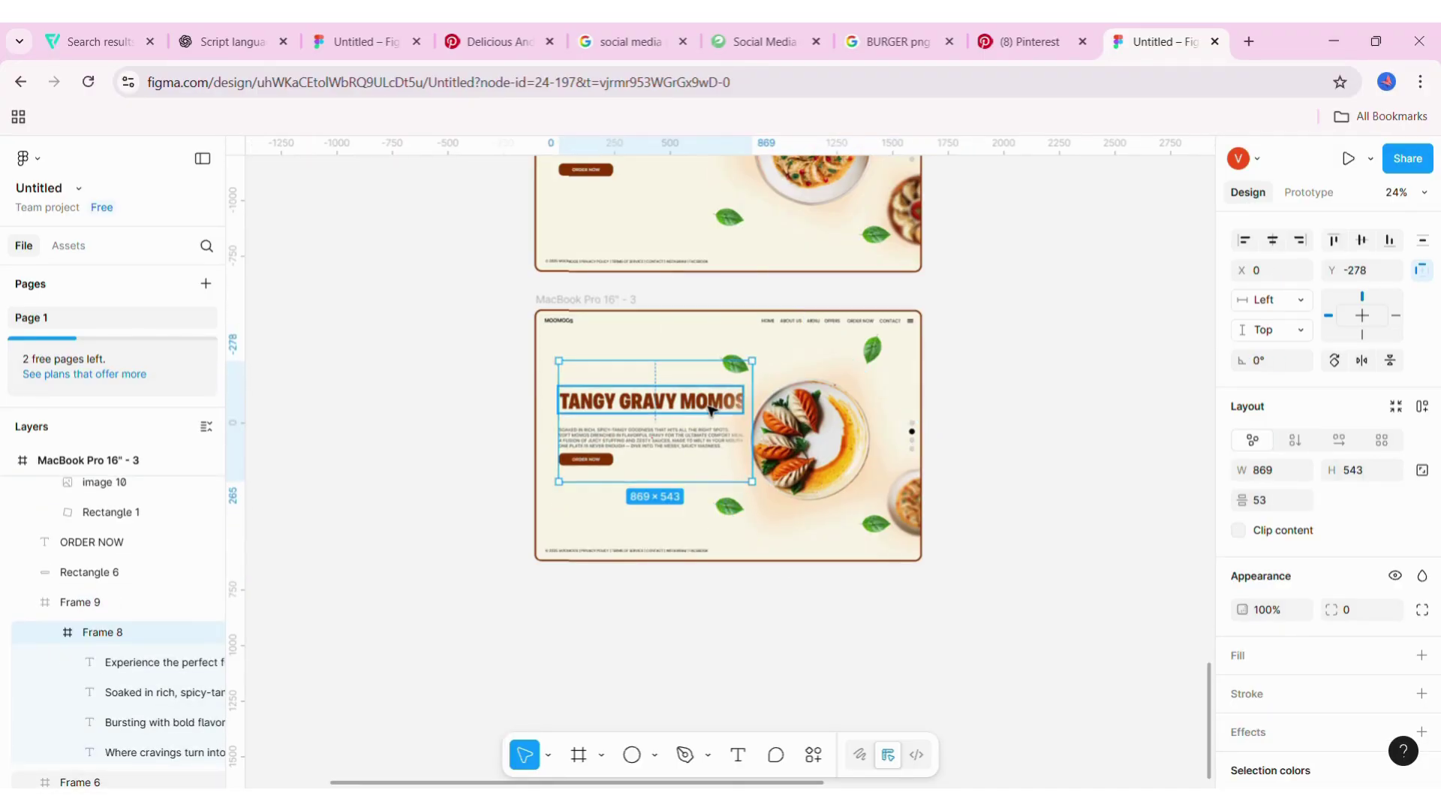
key(ctrl+z)
key(ctrl+z)
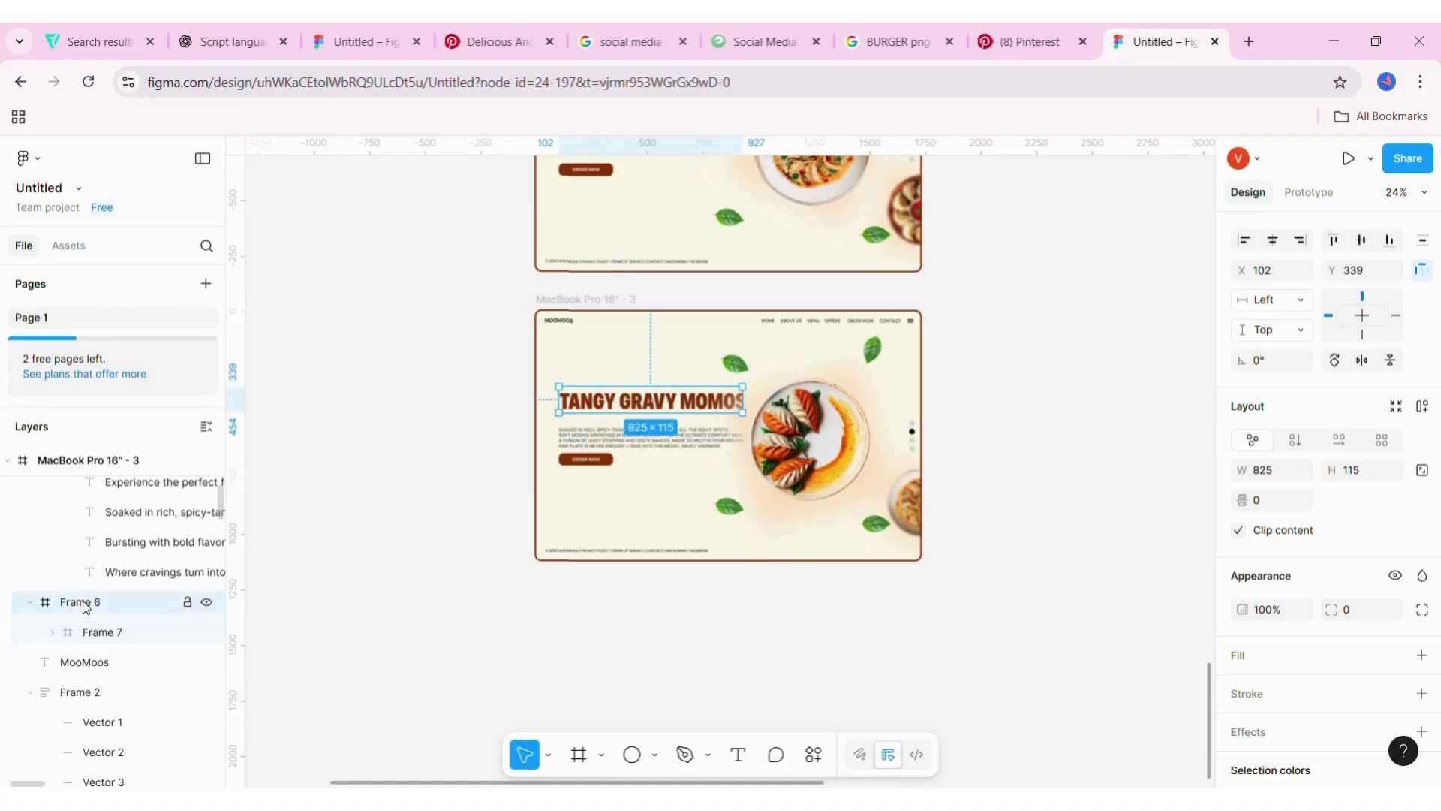
key(ctrl+z)
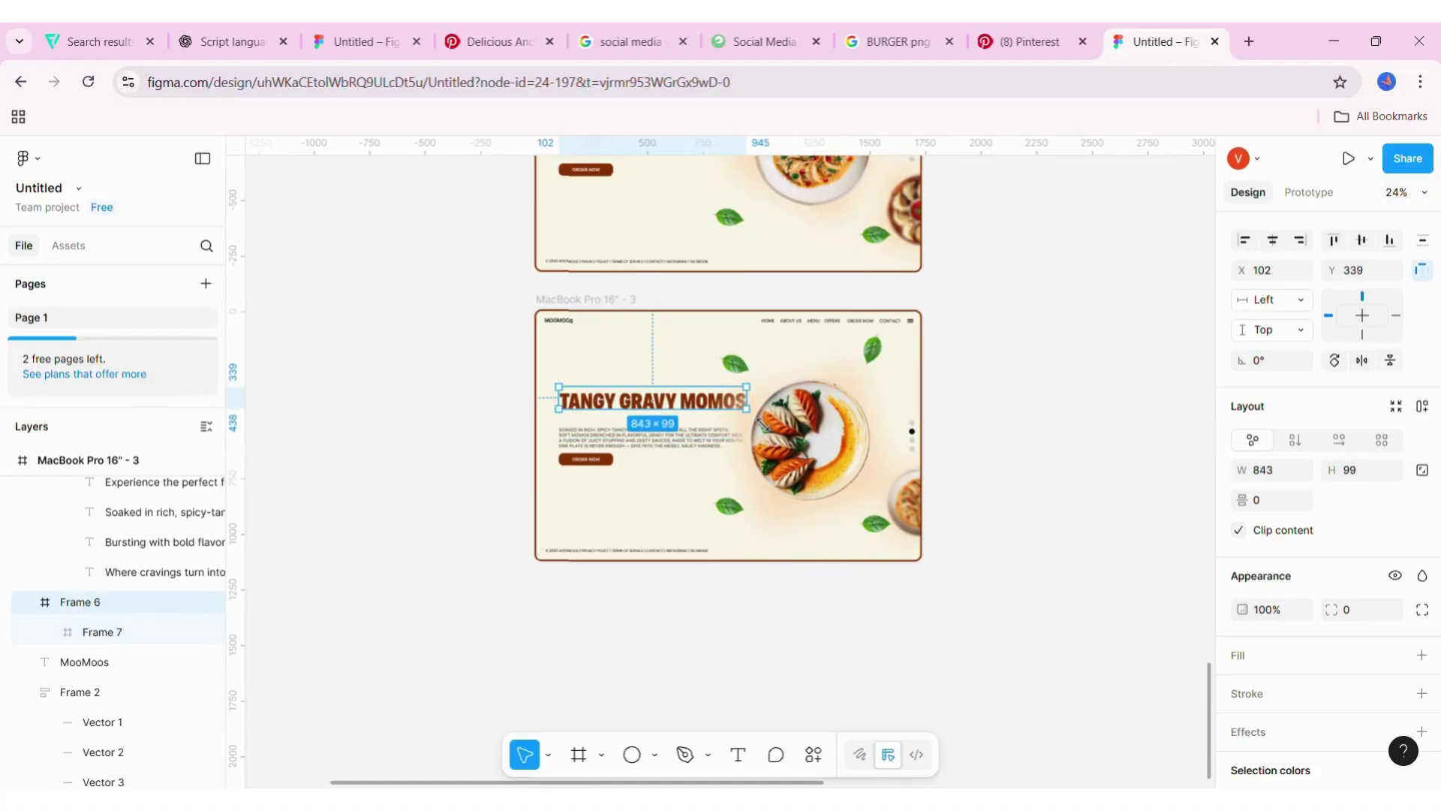
click(912, 604)
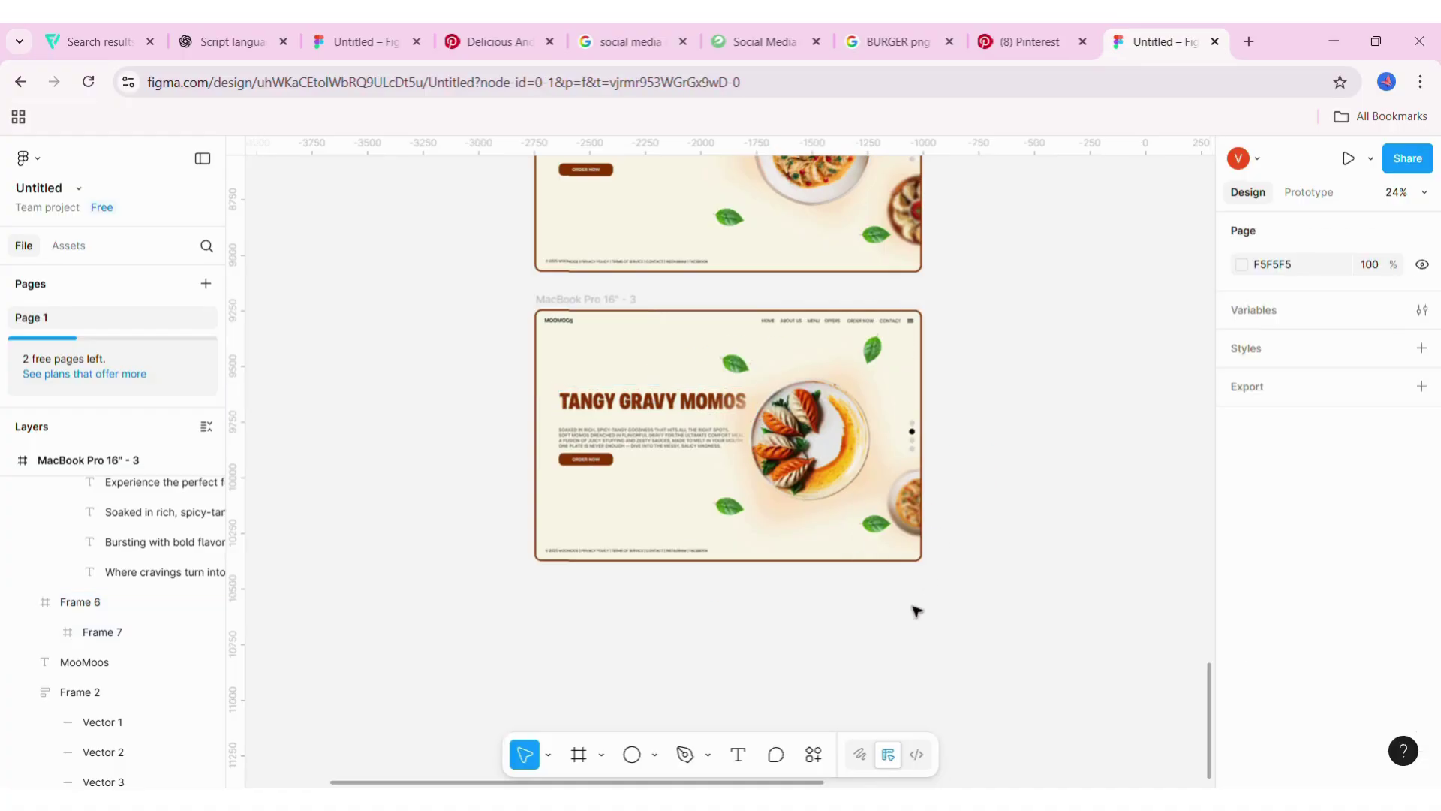
click(615, 319)
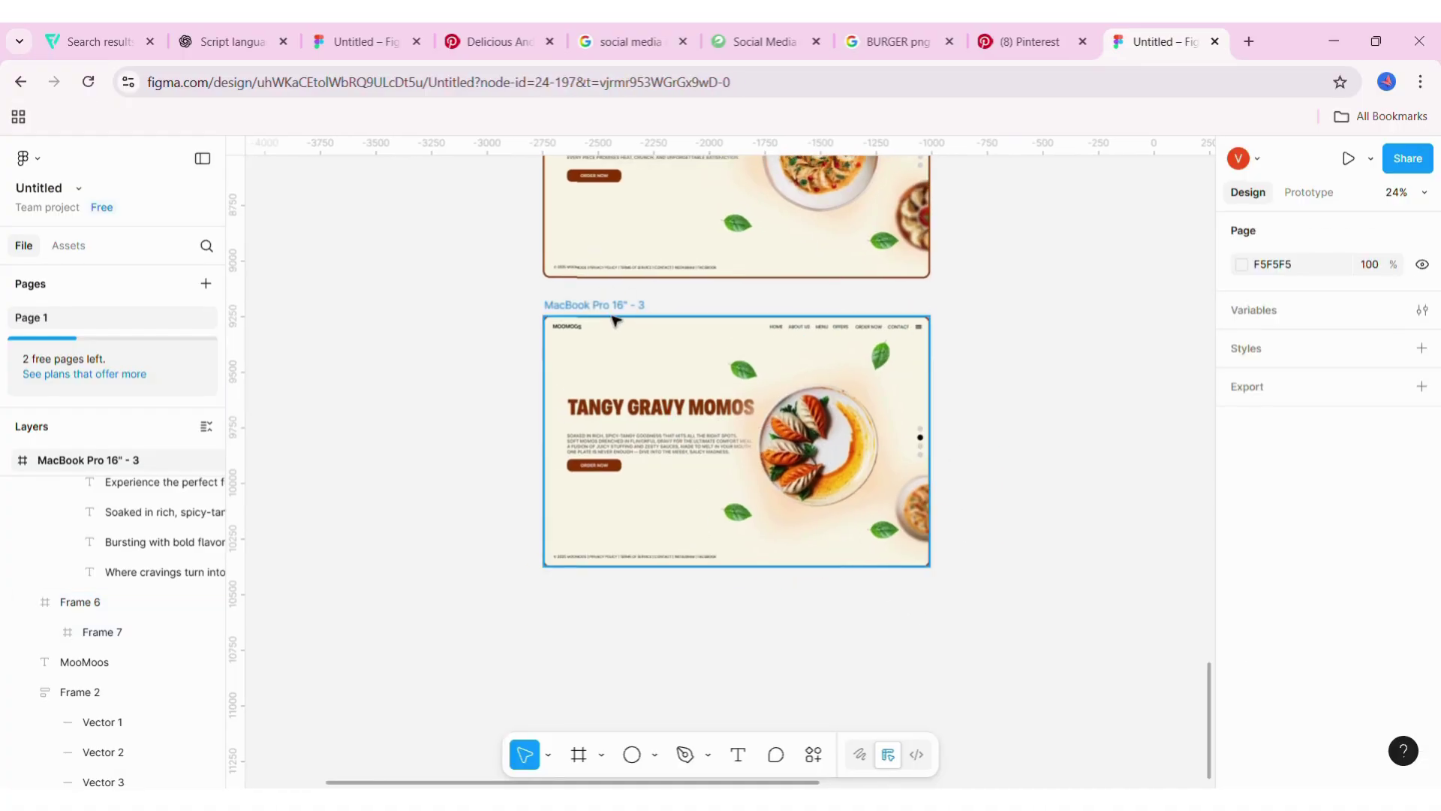
- Rotate the leaves above the heading, at the bottom right, and below the momos plate
double_click(667, 449)
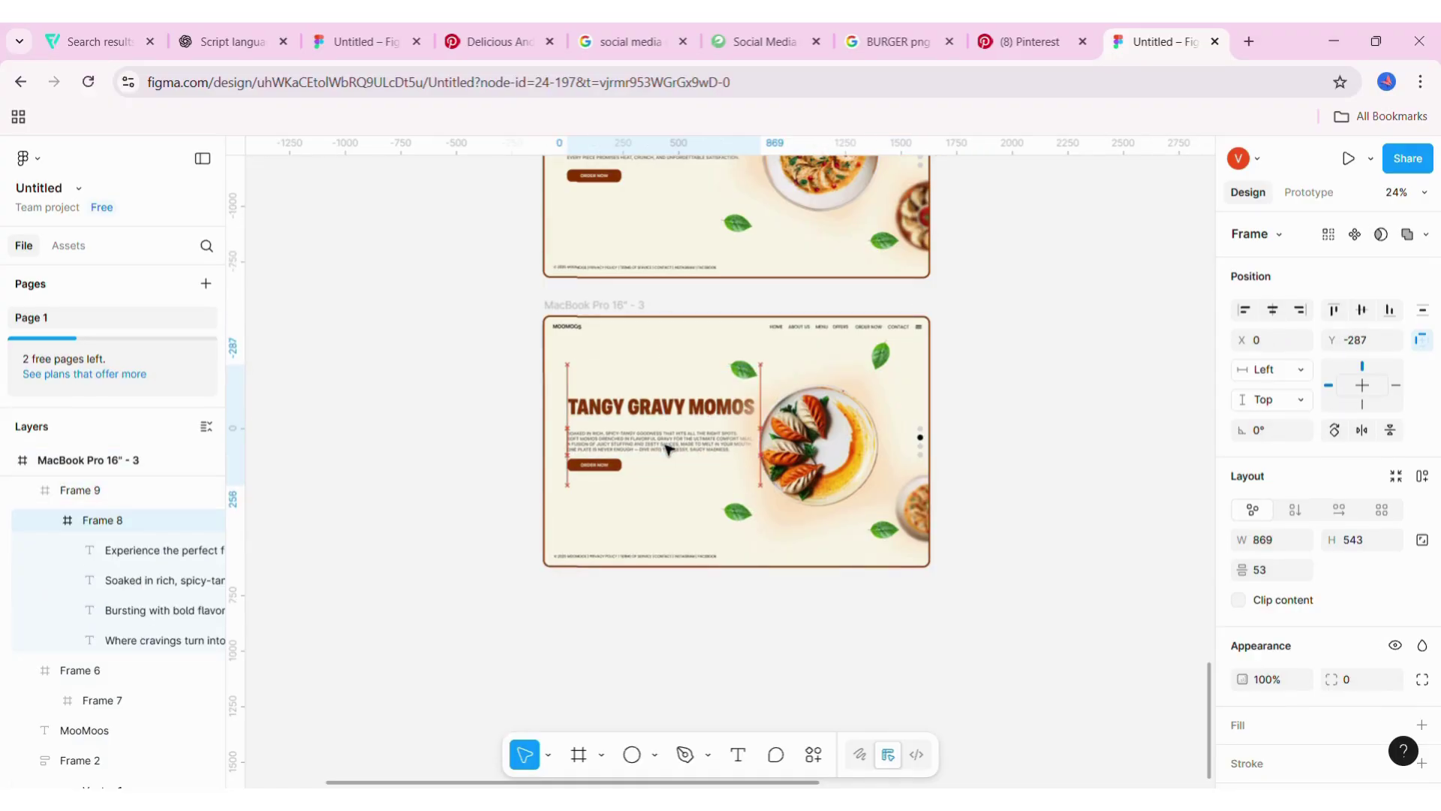
click(581, 306)
click(743, 369)
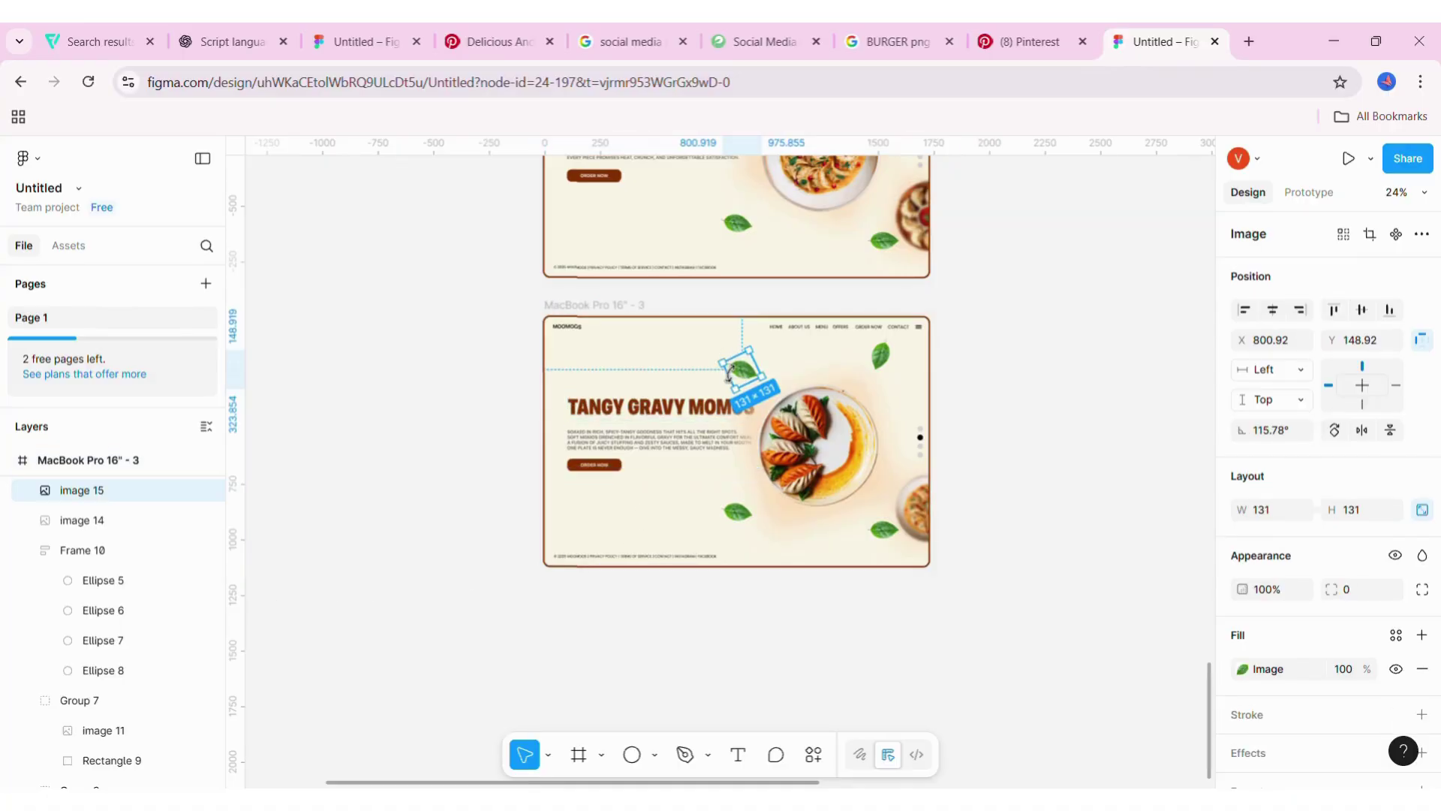
mouse_move(757, 358)
mouse_down()
mouse_move(920, 351)
mouse_move(897, 364)
mouse_up()
click(883, 529)
drag(867, 516, 876, 528)
click(737, 513)
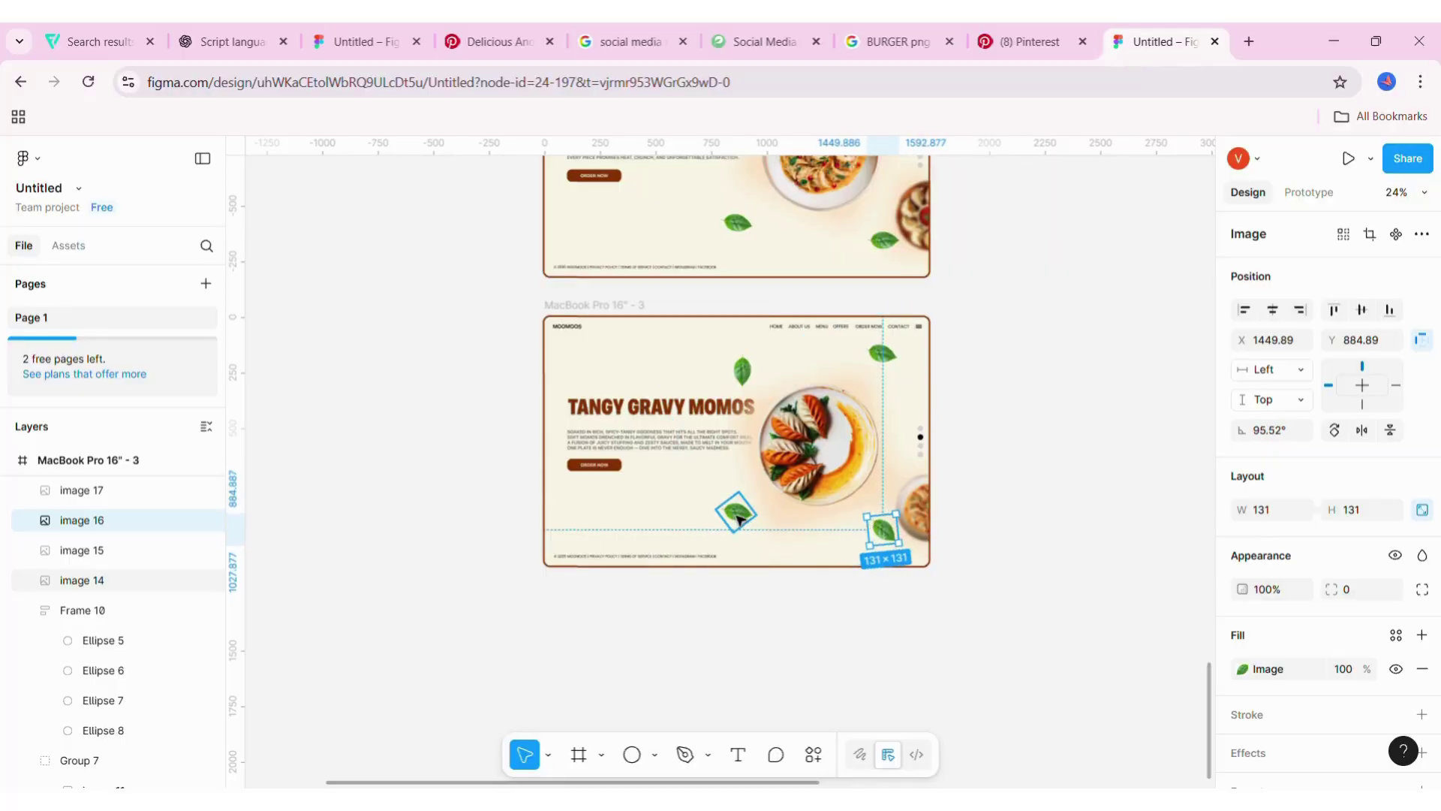
drag(750, 526, 722, 504)
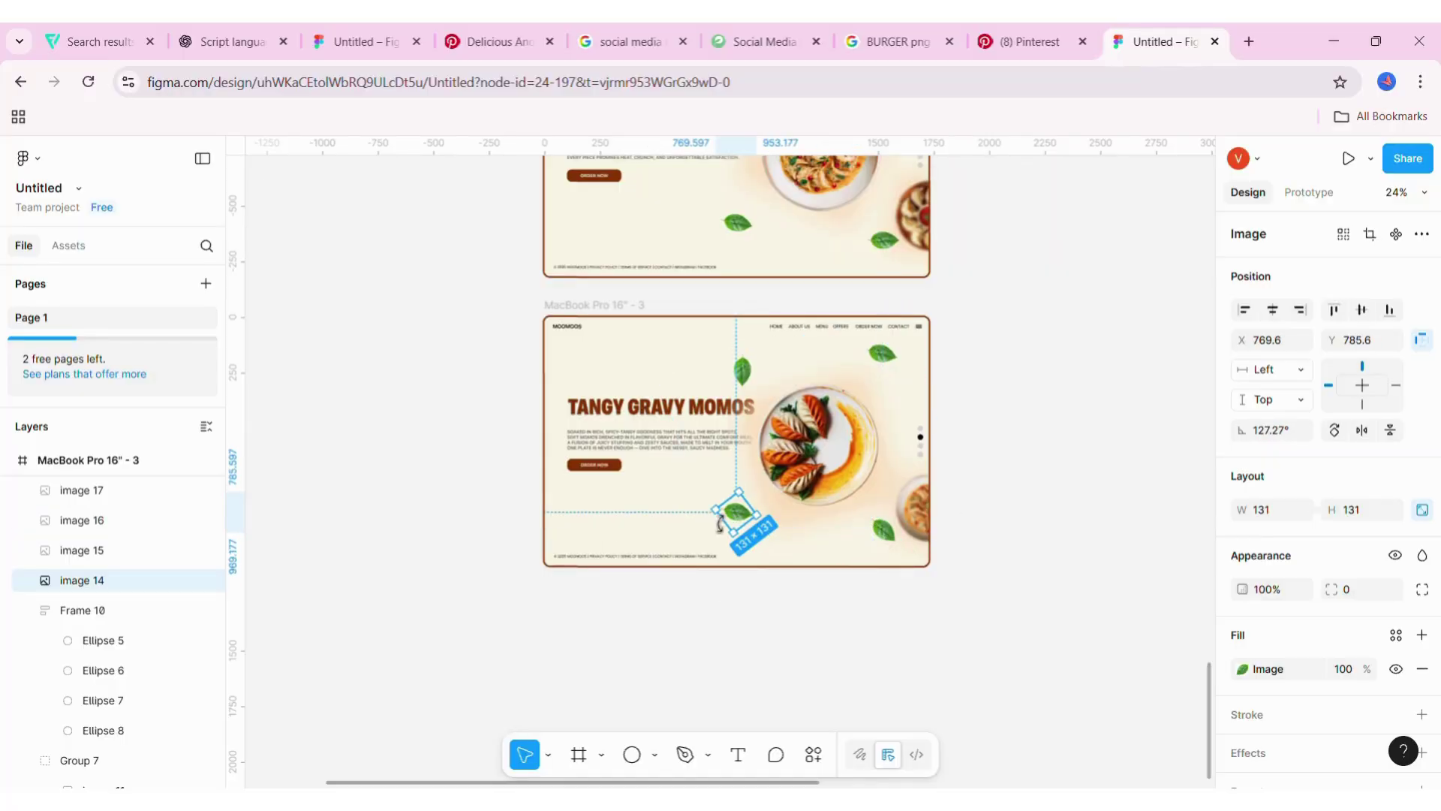
- Move the off-slide momo plate group onto the third slide's right edge
click(594, 305)
scroll(124, 571, down, 2)
scroll(114, 592, down, 3)
click(114, 592)
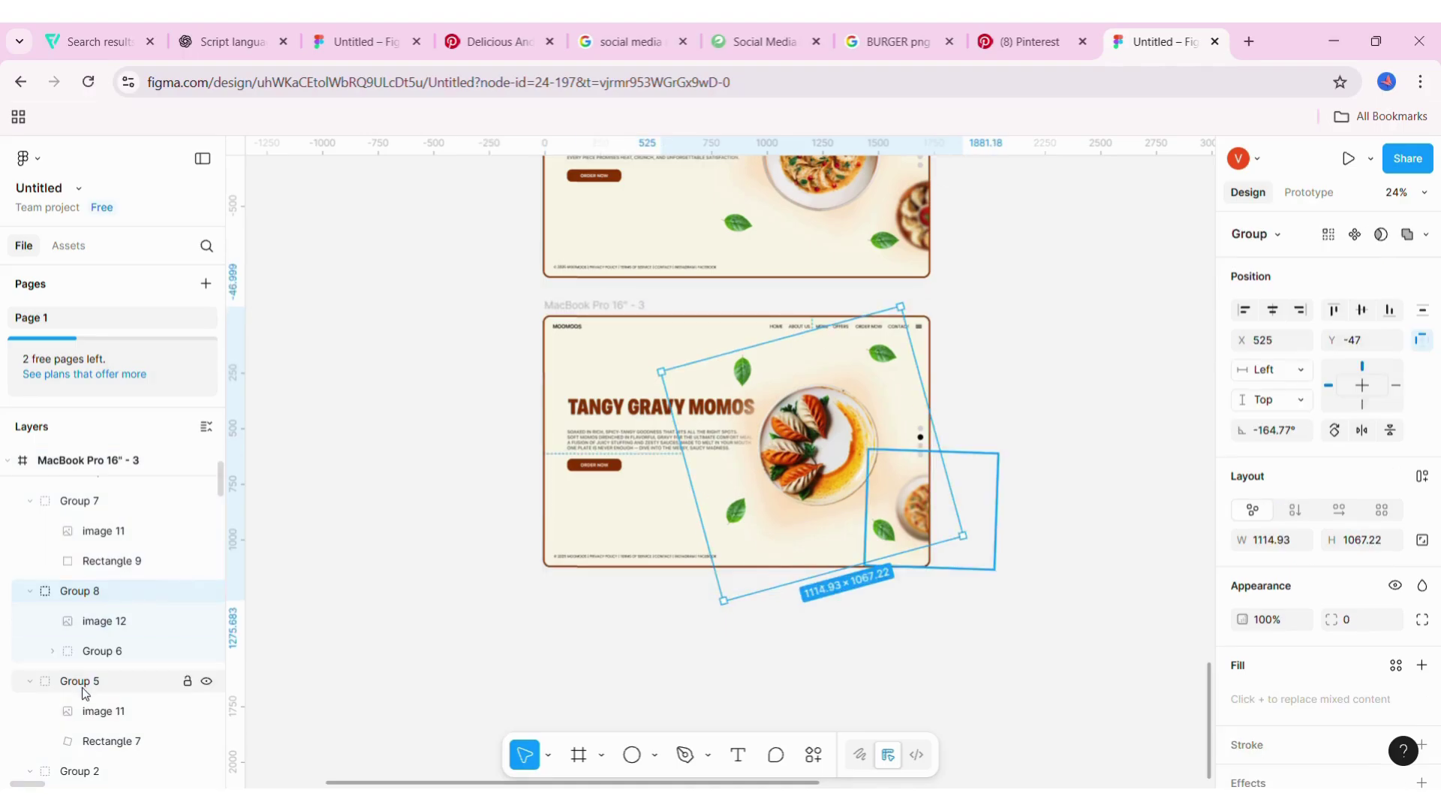
click(82, 686)
click(83, 770)
scroll(81, 774, down, 2)
scroll(83, 708, up, 2)
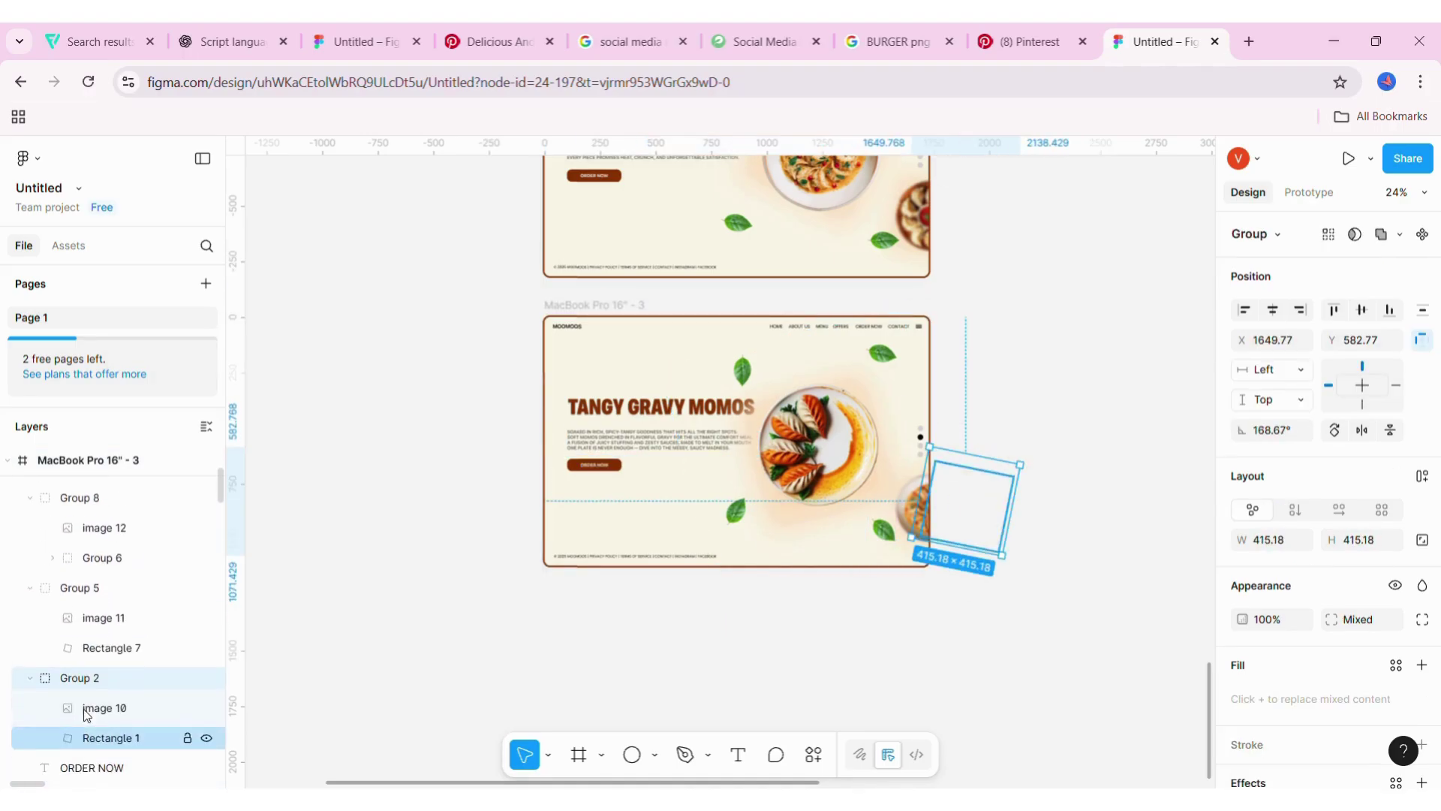
scroll(83, 709, up, 3)
click(82, 565)
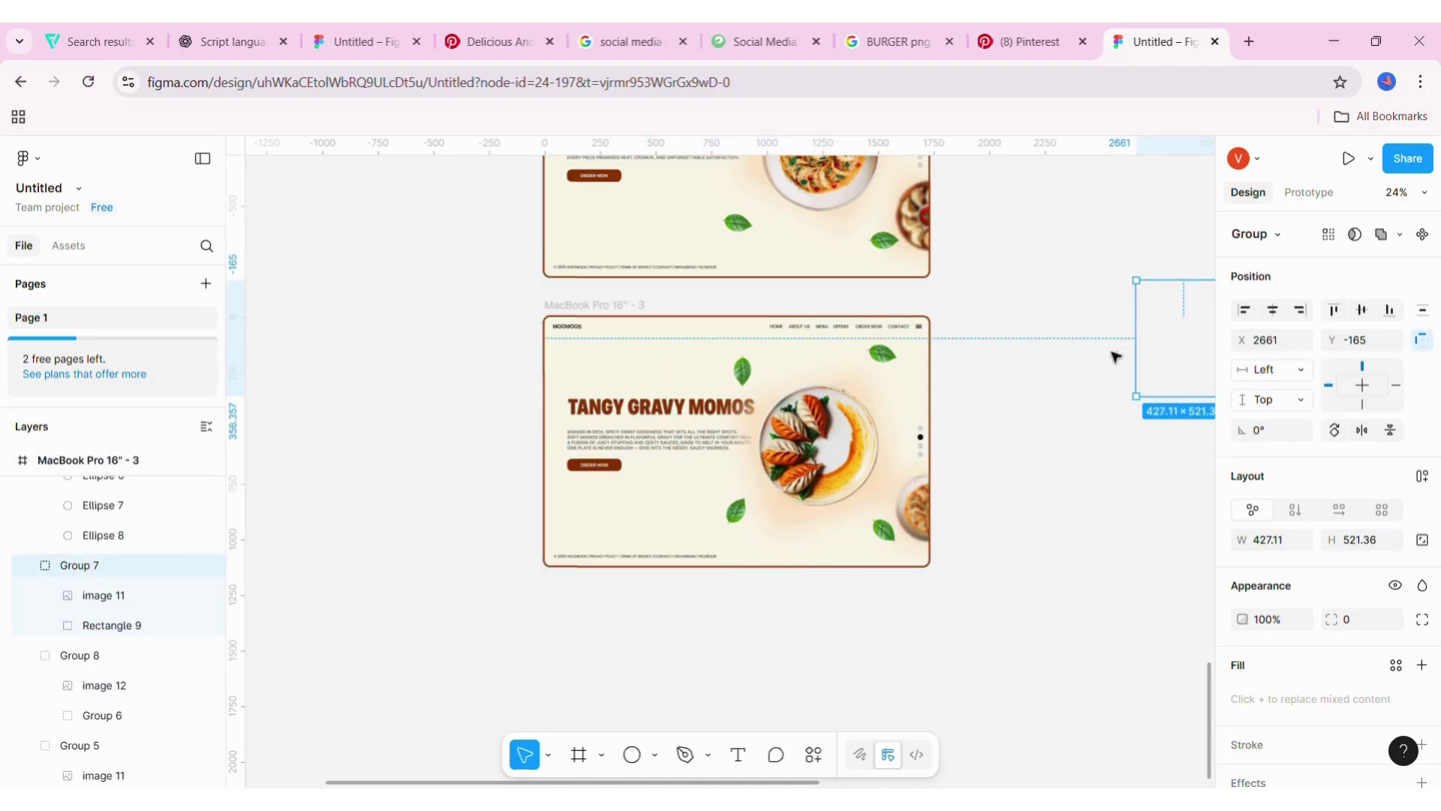
drag(1115, 356, 919, 360)
- Give the plate image a layer blur of 10
double_click(919, 360)
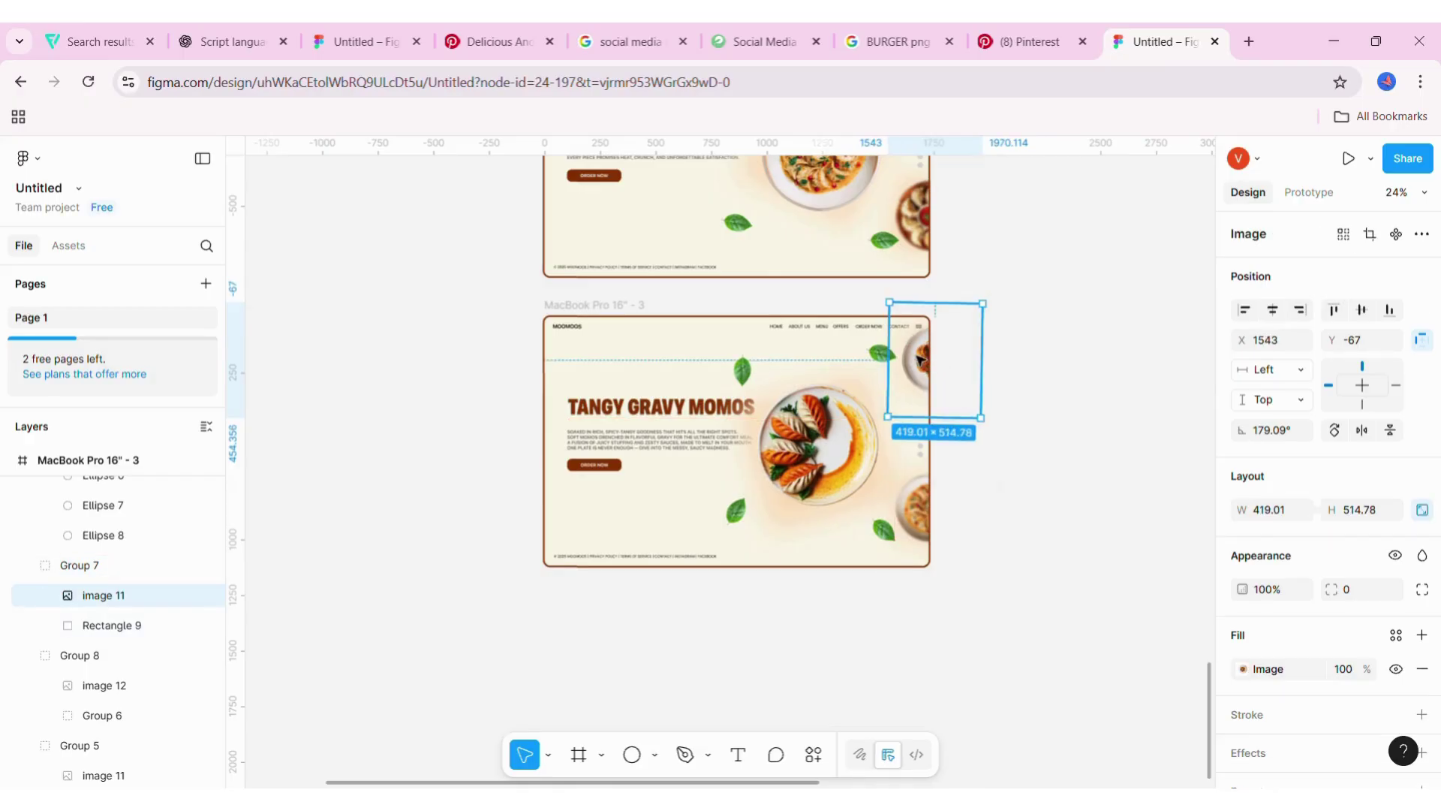
scroll(1354, 673, down, 2)
click(1421, 683)
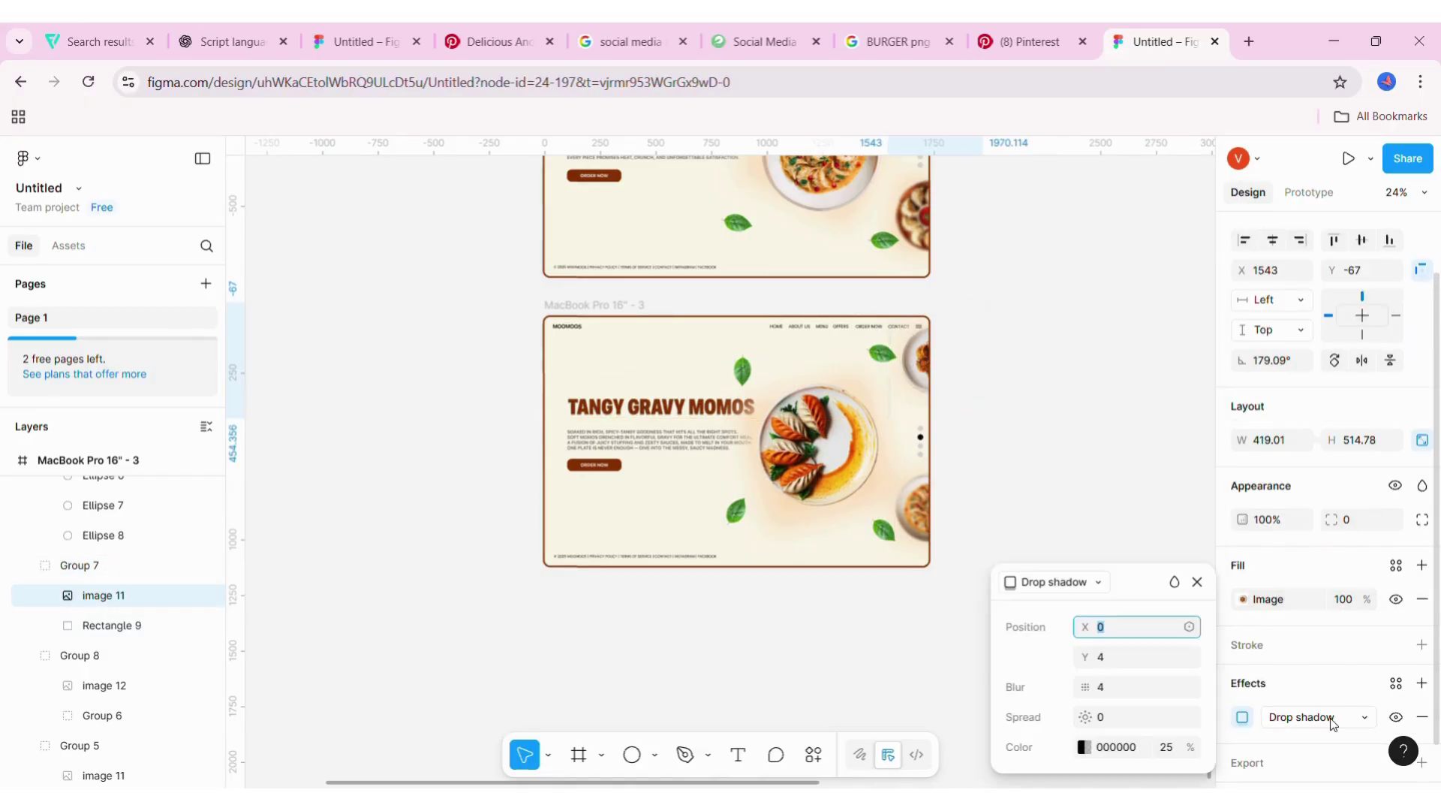
click(1333, 723)
click(1323, 673)
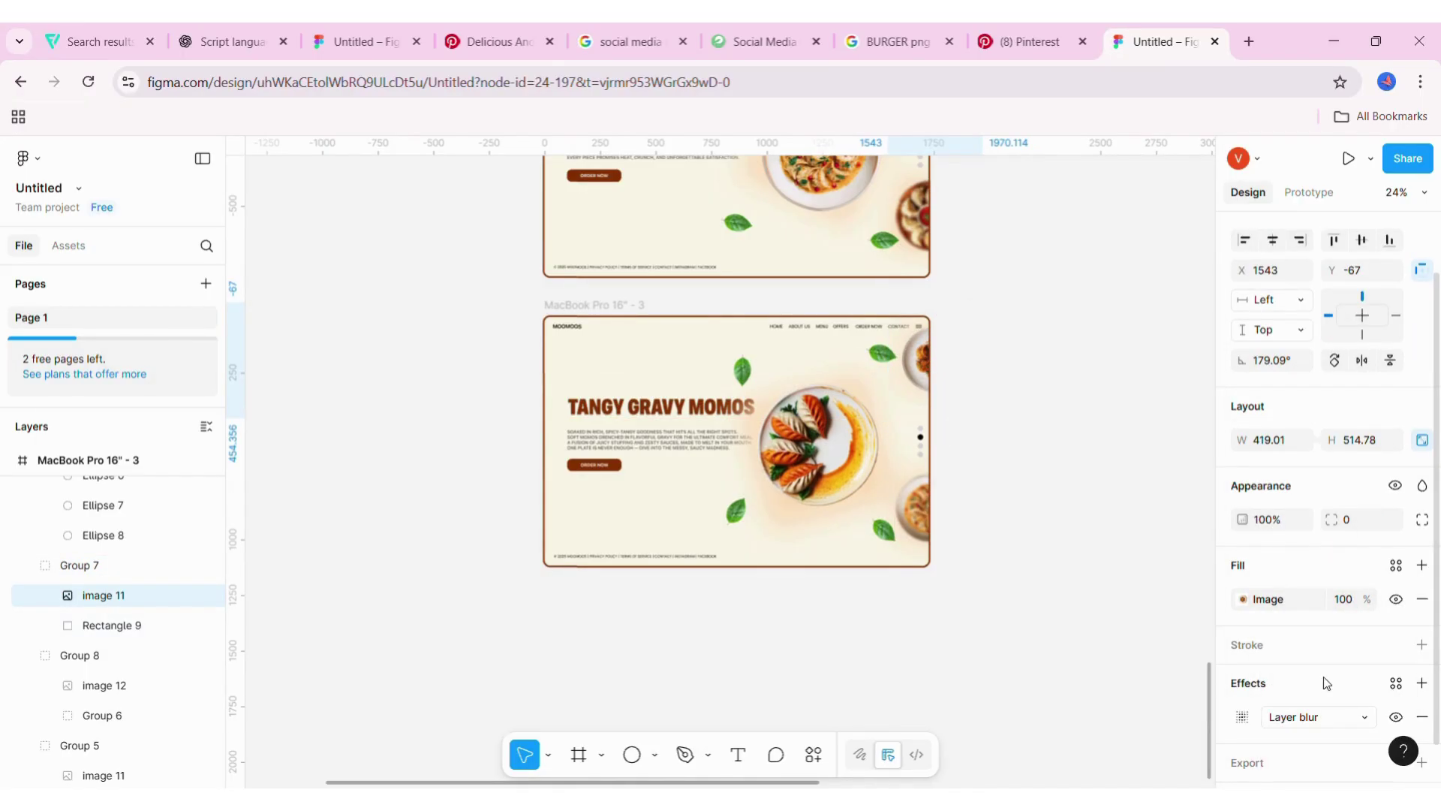
click(1243, 721)
text(10)
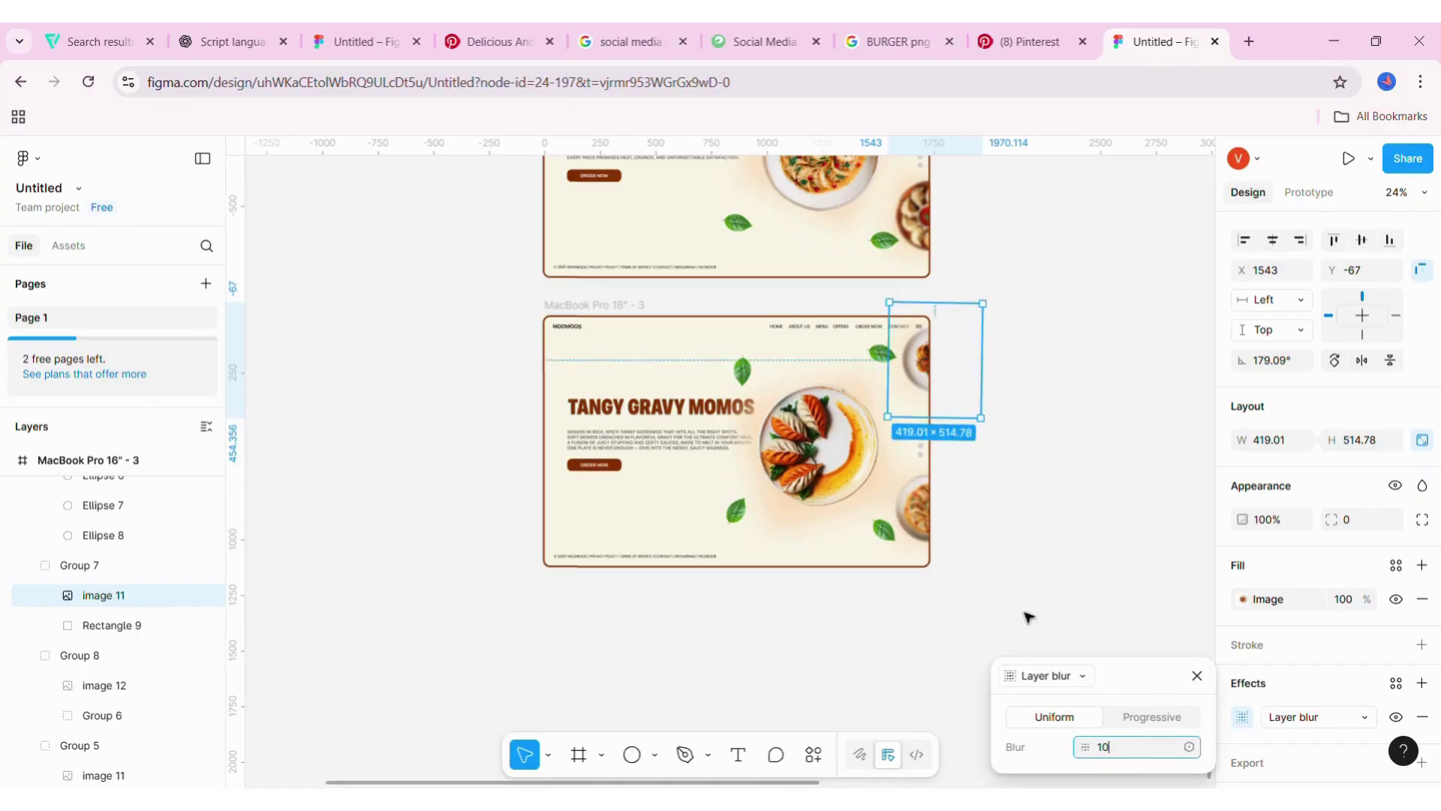
click(1029, 617)
- Duplicate the third slide to create MacBook Pro 16" - 4
scroll(972, 534, down, 3)
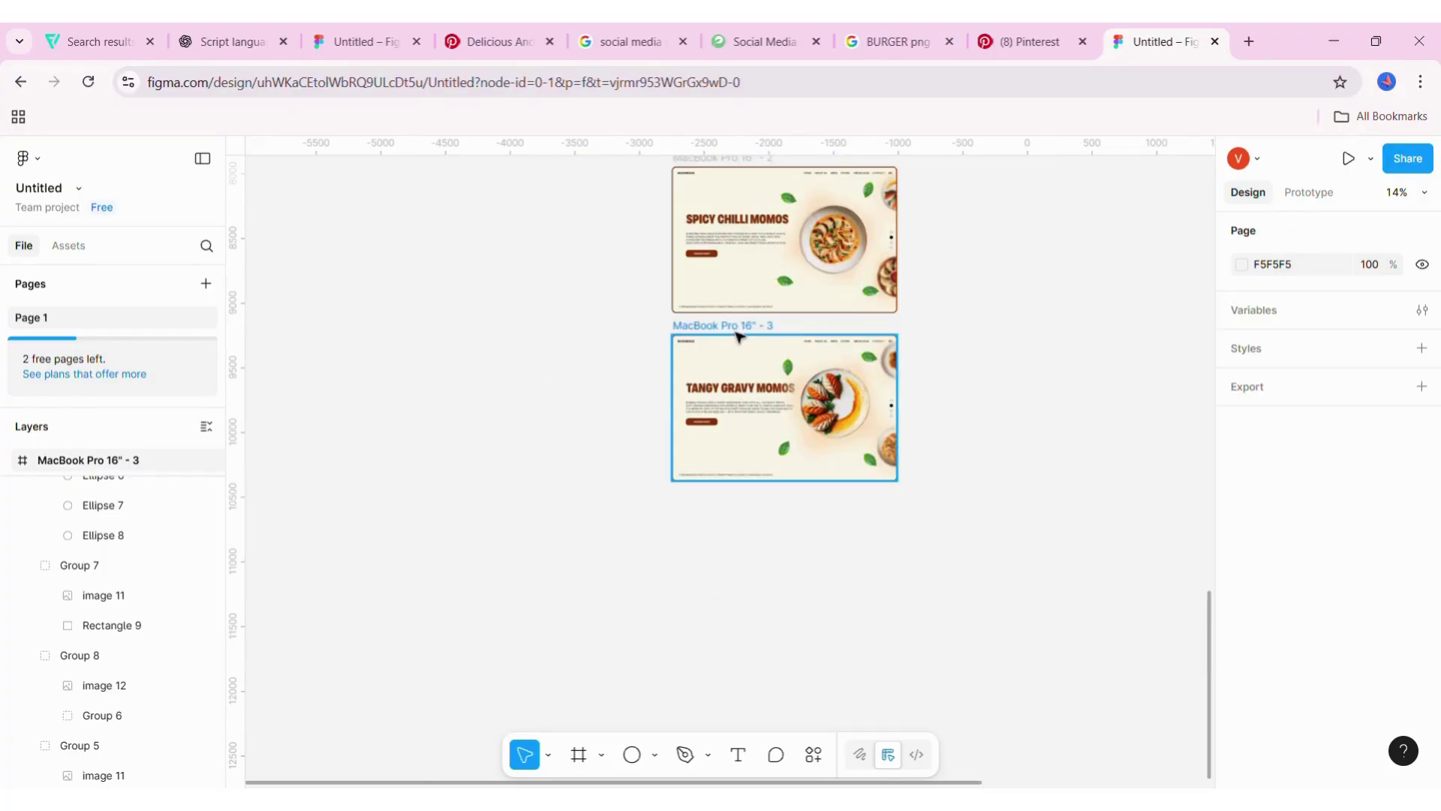
alt+drag(745, 337, 739, 515)
scroll(739, 506, up, 3)
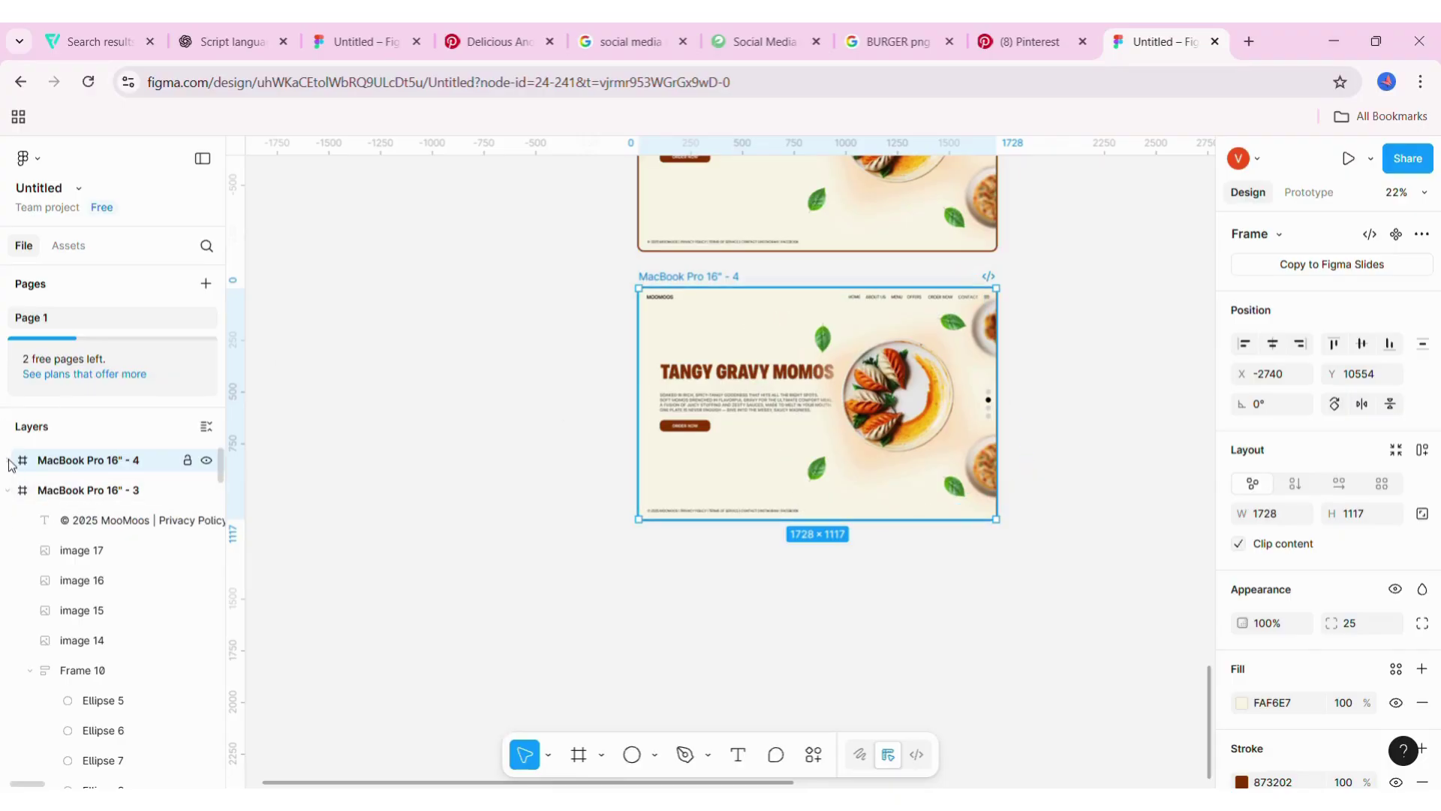
- Rotate the central momos plate and shrink it into the bottom-right corner of the fourth slide
click(901, 398)
click(1000, 511)
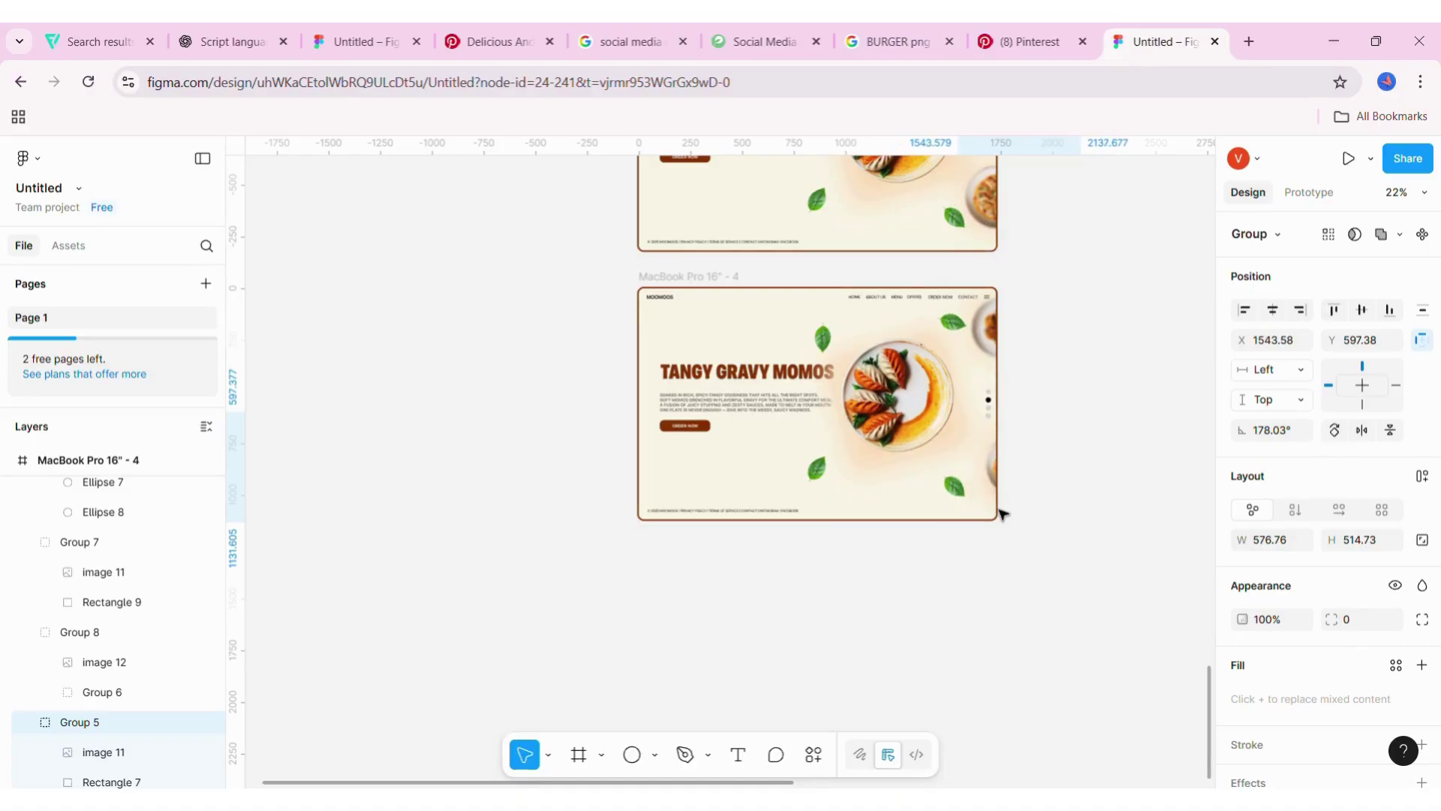
drag(1000, 513, 738, 337)
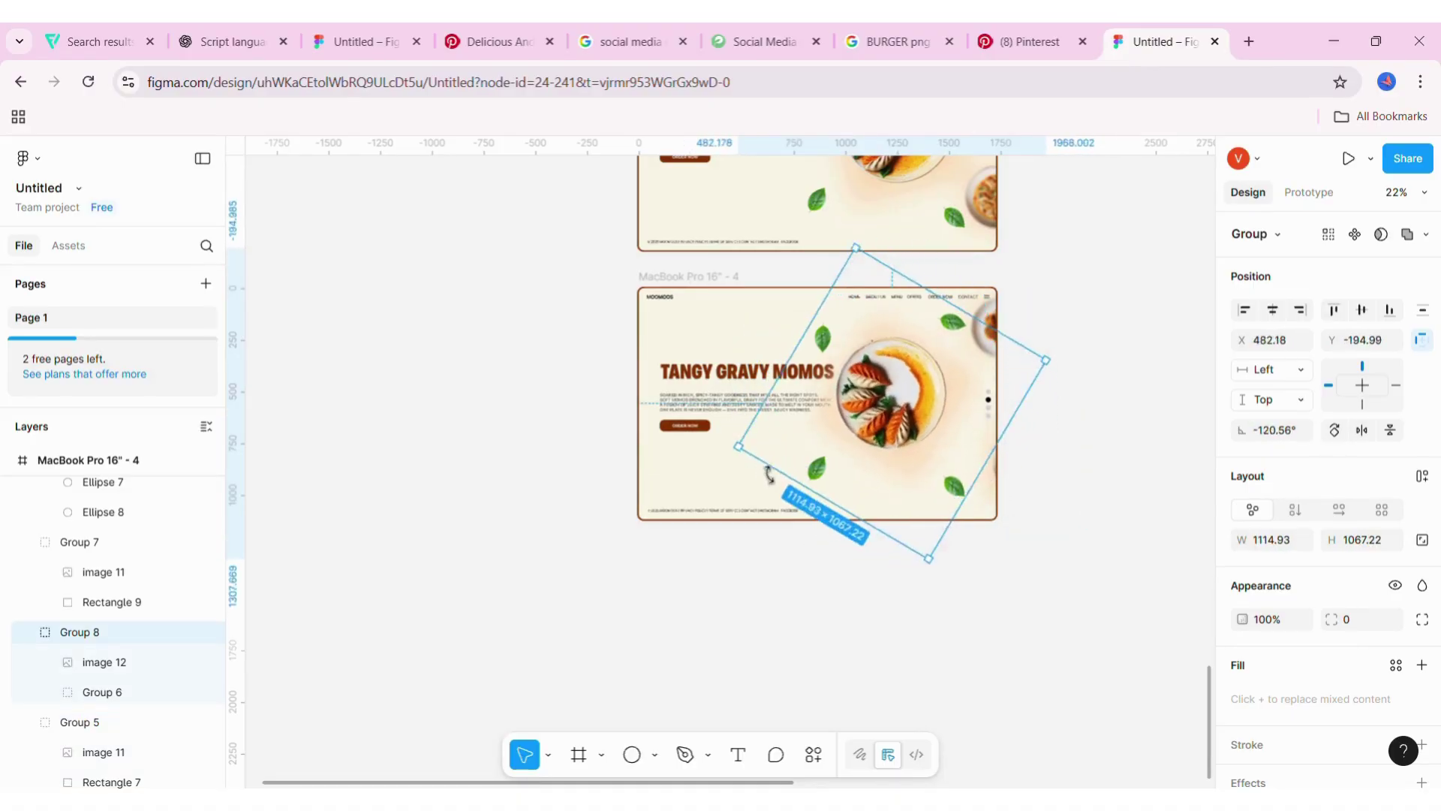
drag(937, 260, 975, 471)
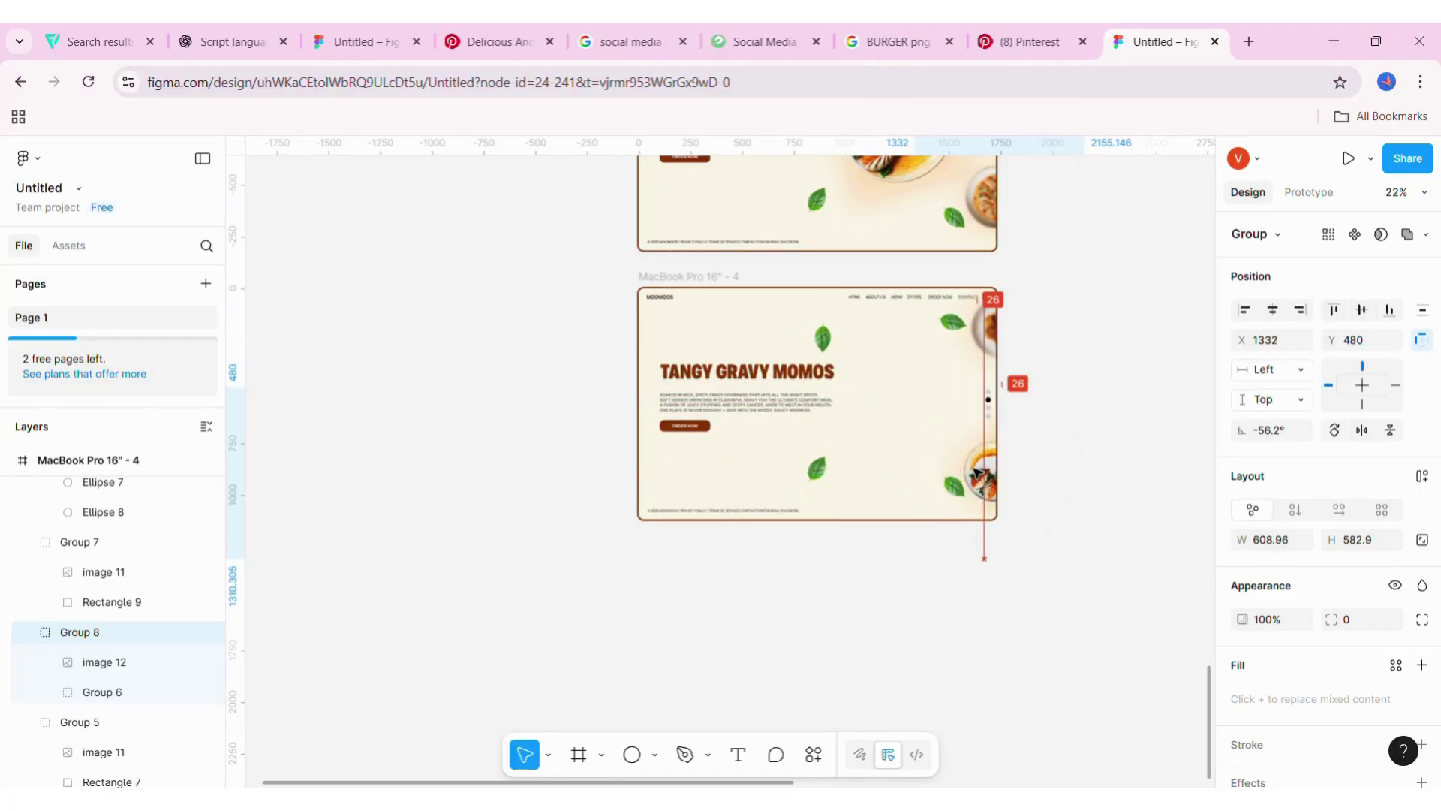
- Add a layer blur to the bottom-right plate image and set its blur amount
double_click(979, 473)
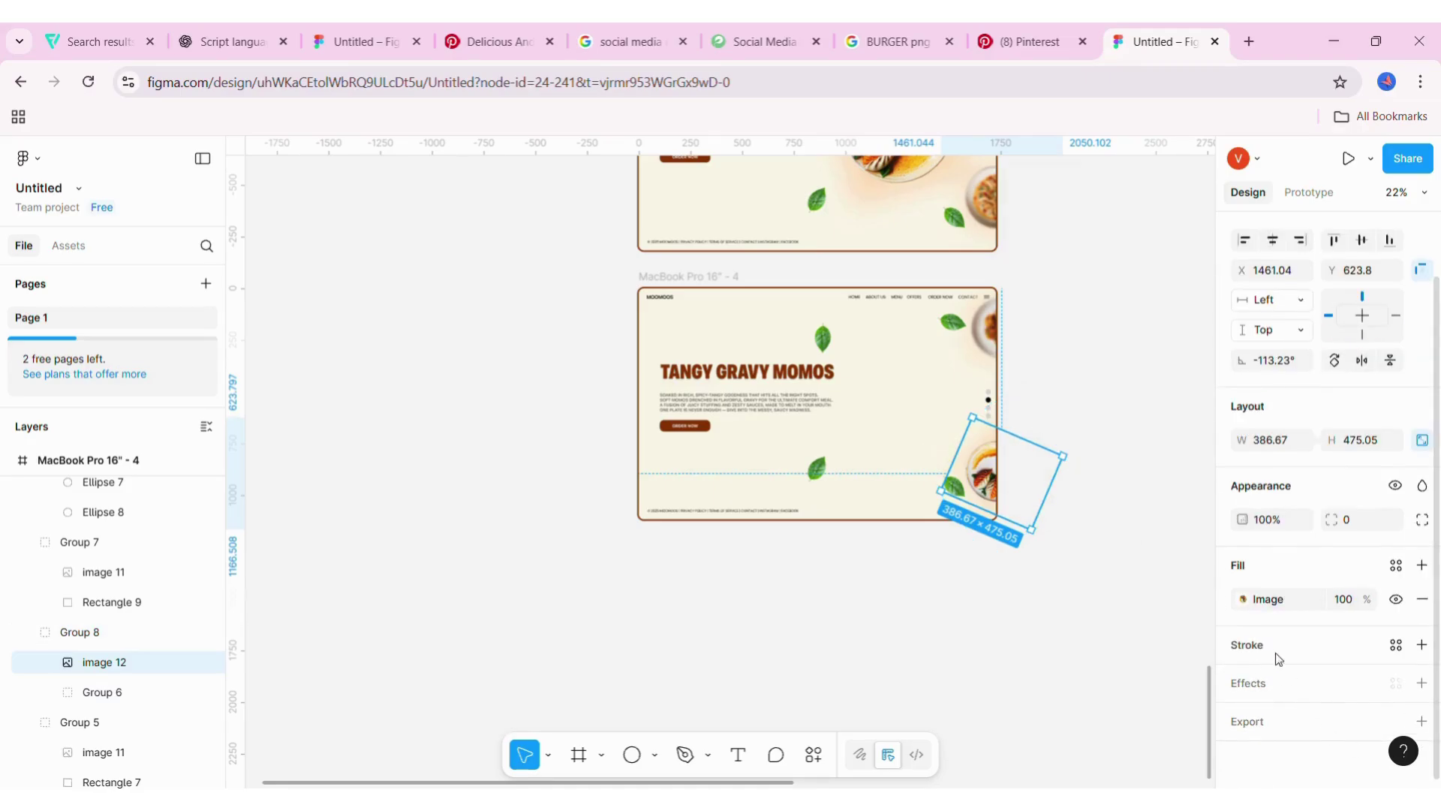
click(1262, 687)
click(1295, 716)
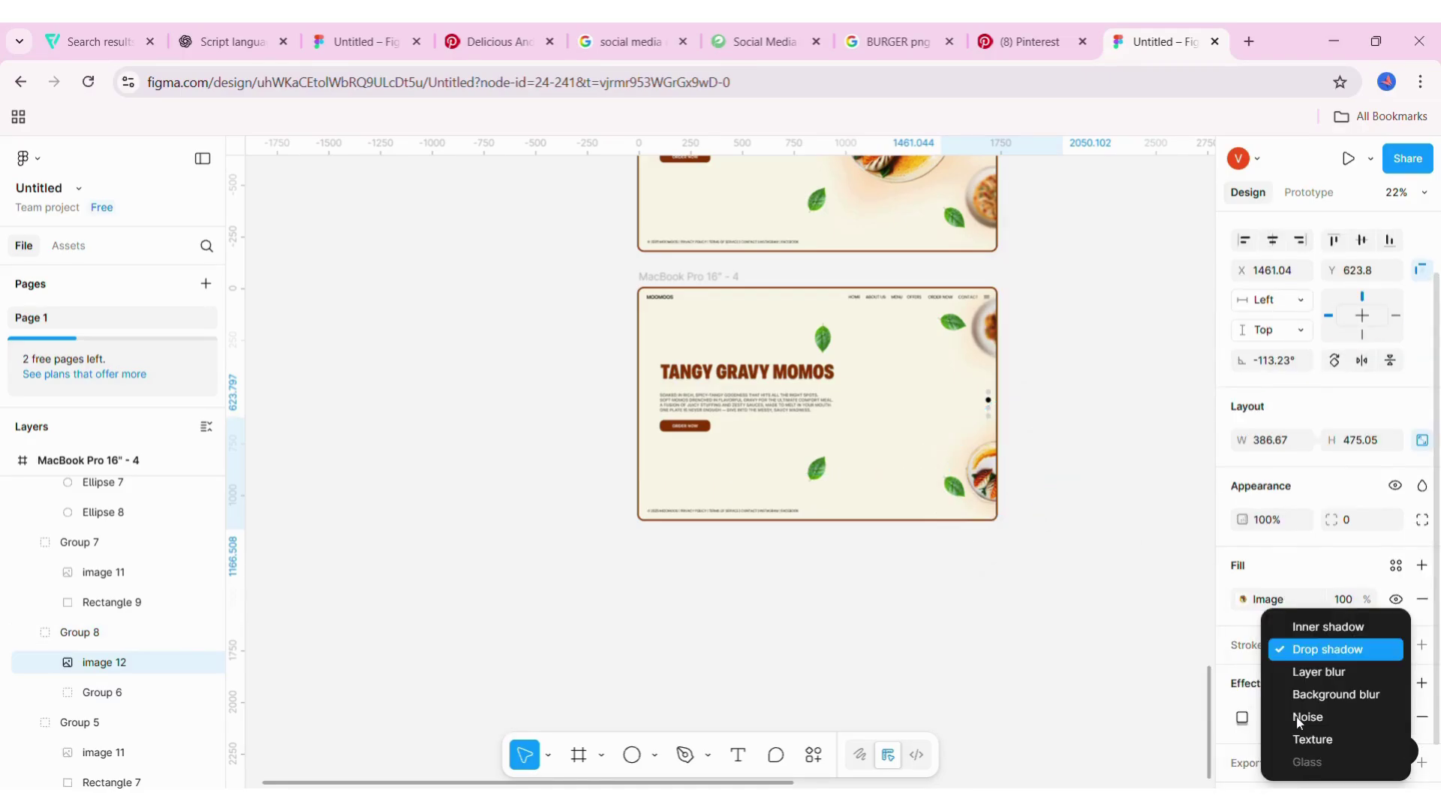
click(1300, 672)
click(1242, 717)
click(1119, 747)
text(10)
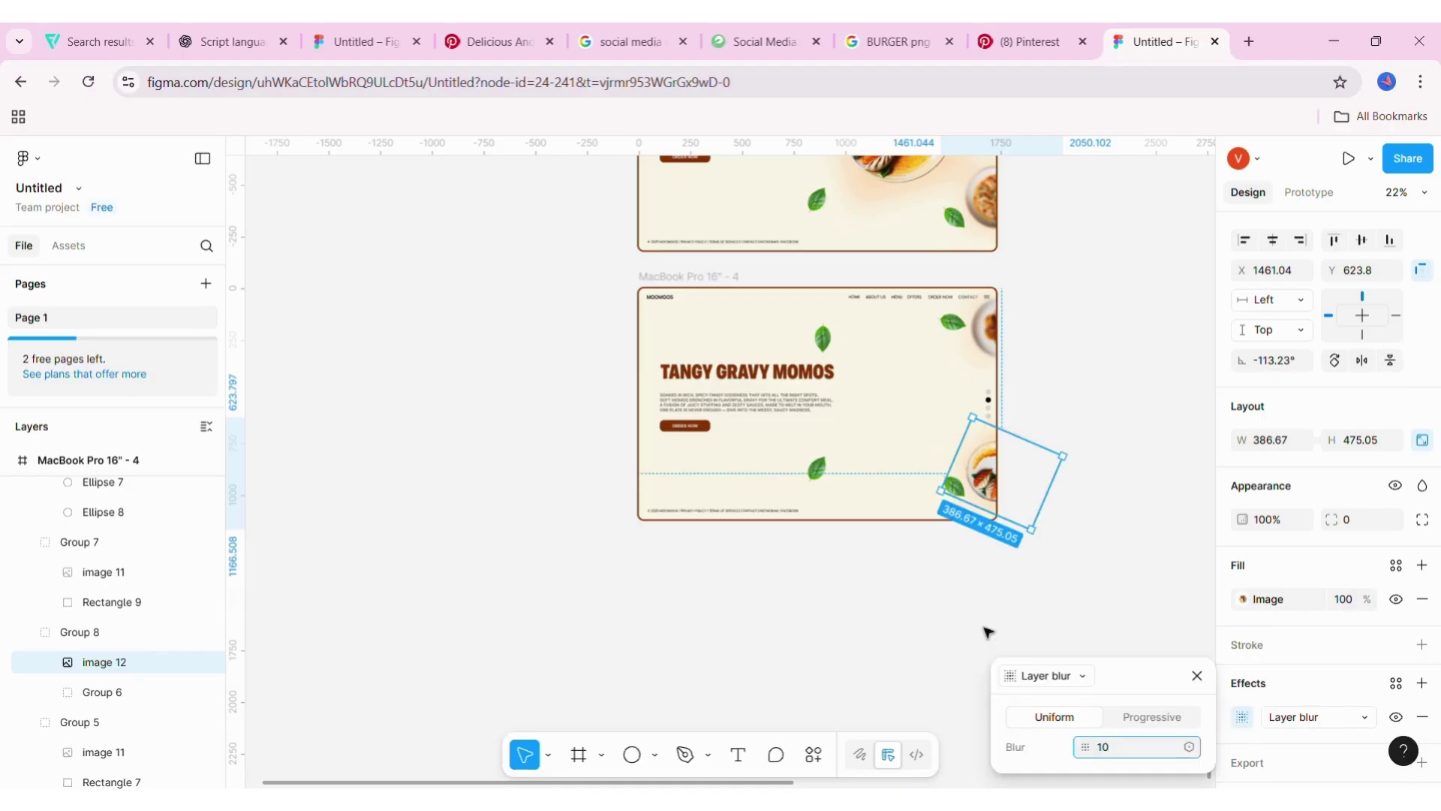
click(988, 632)
- Rotate the top-right plate group to 116.95°
click(985, 469)
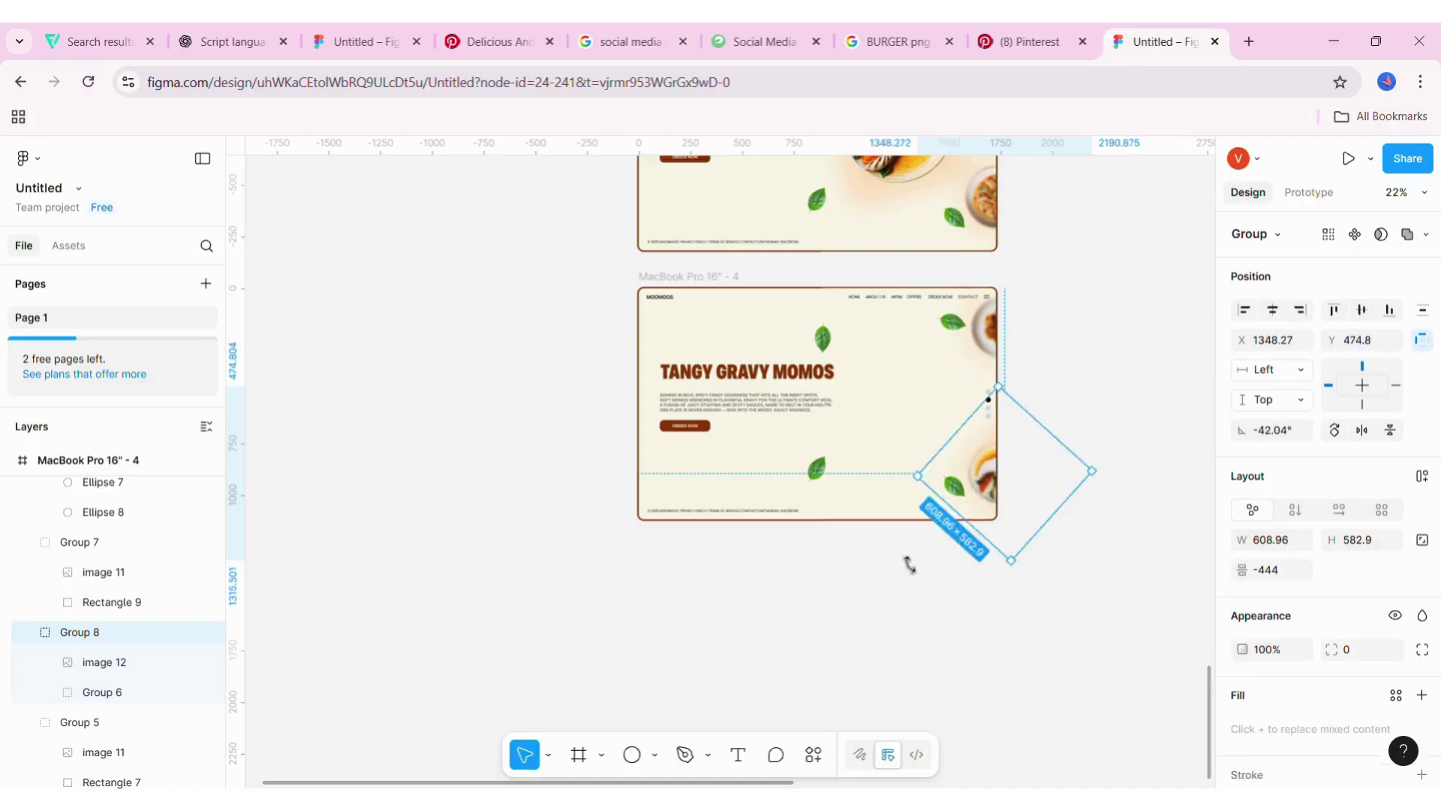
click(991, 341)
drag(964, 281, 940, 460)
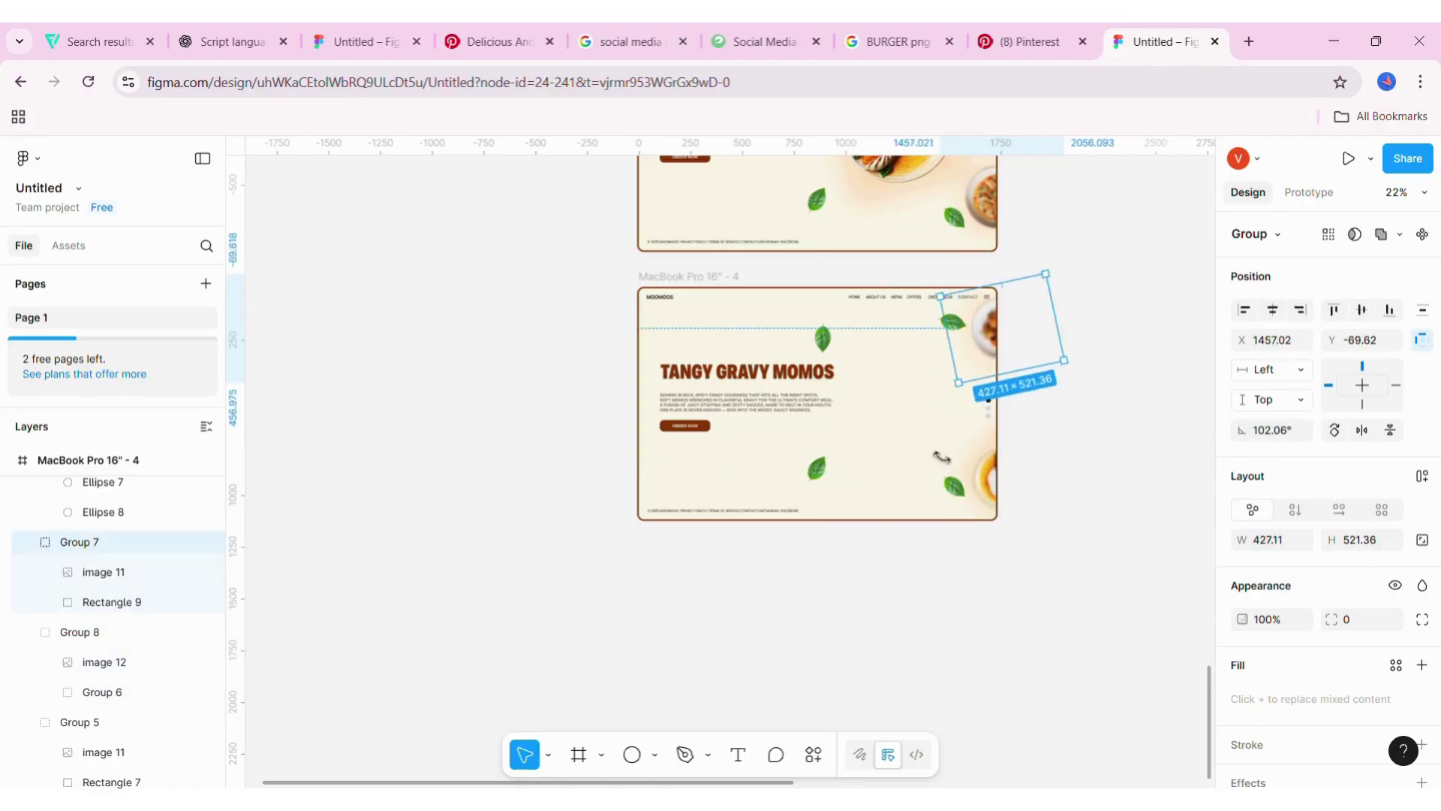
scroll(1343, 675, down, 3)
double_click(995, 348)
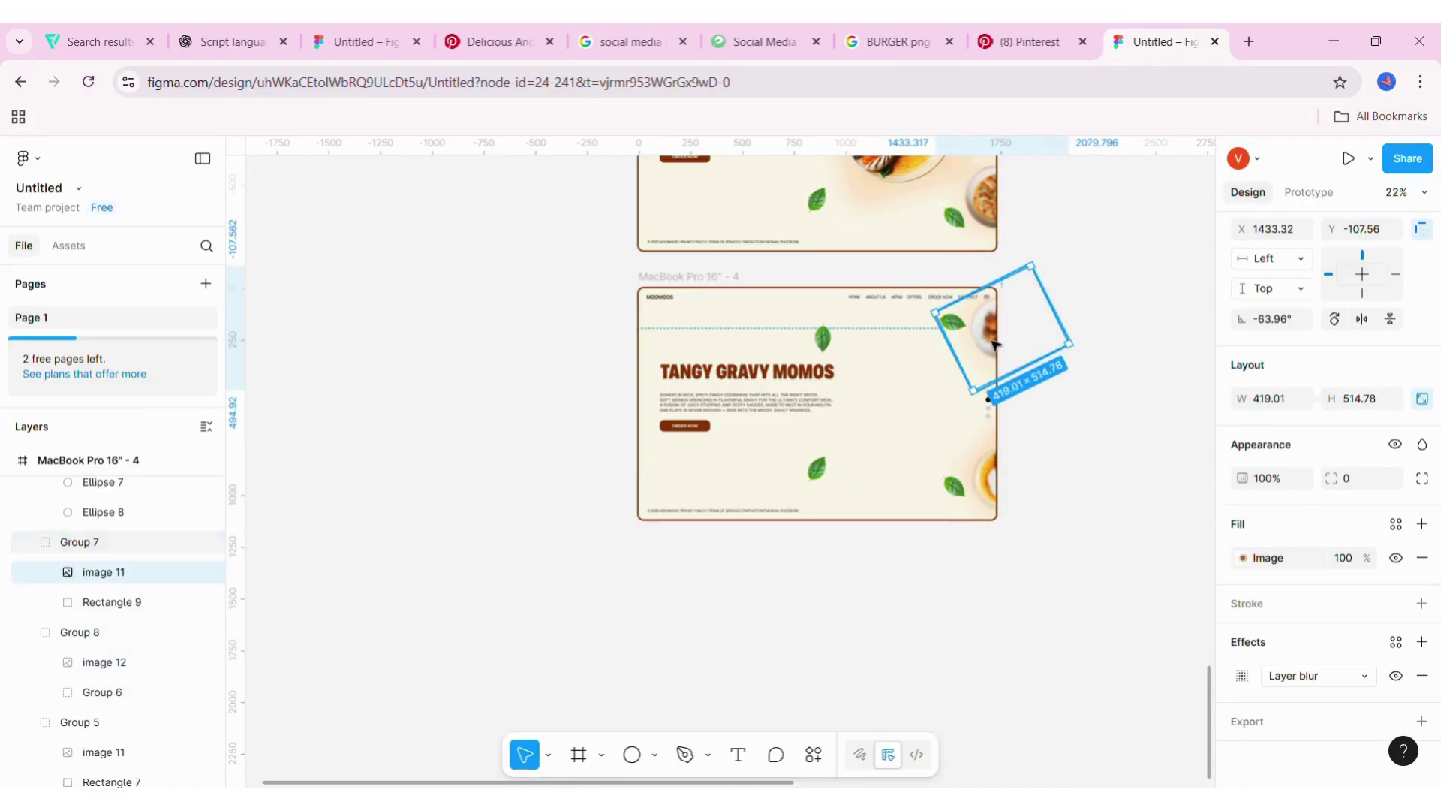
click(76, 544)
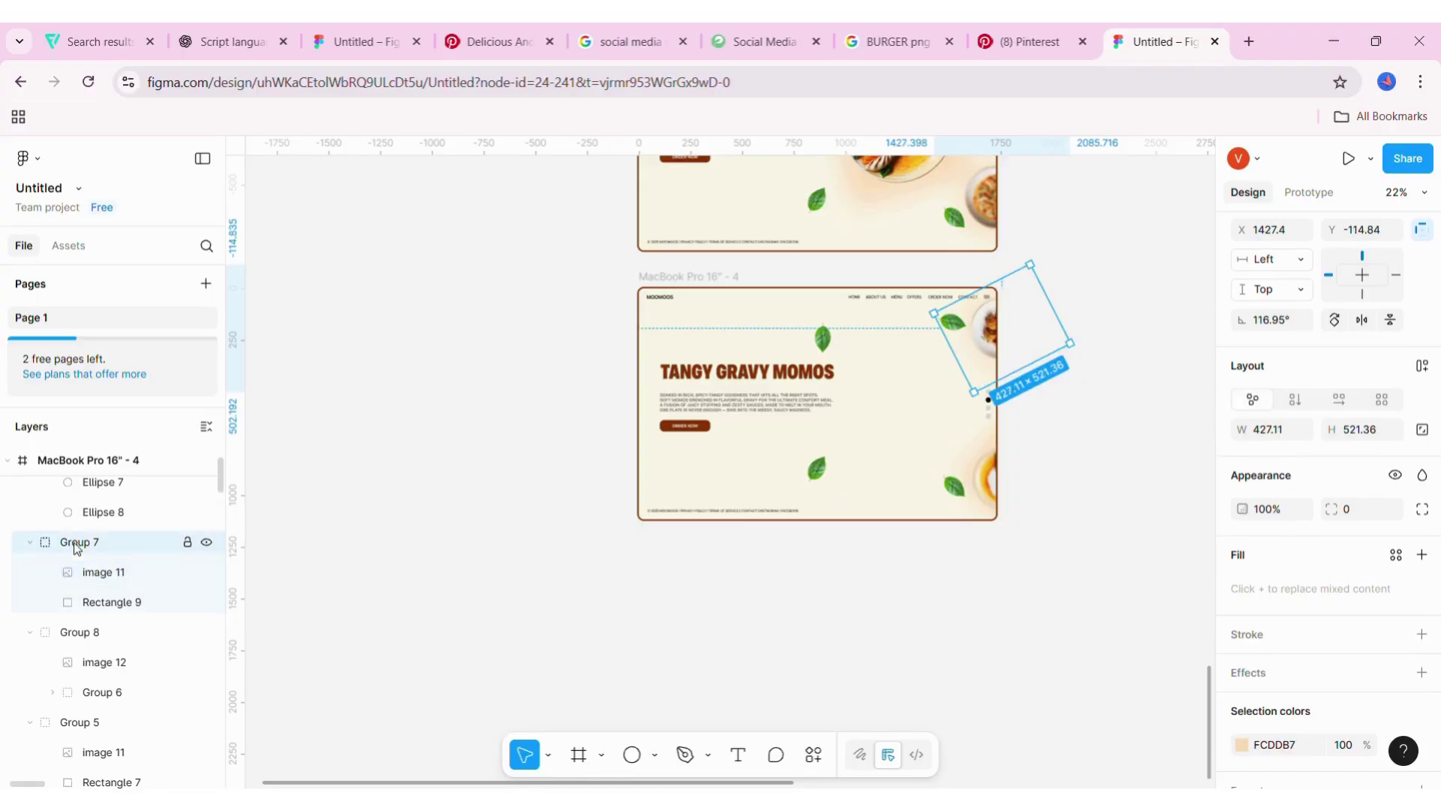
- Enlarge the rotated momos plate and move it onto the centre of the fourth slide
mouse_move(980, 336)
mouse_down()
mouse_move(839, 380)
mouse_move(899, 350)
mouse_move(931, 427)
mouse_up()
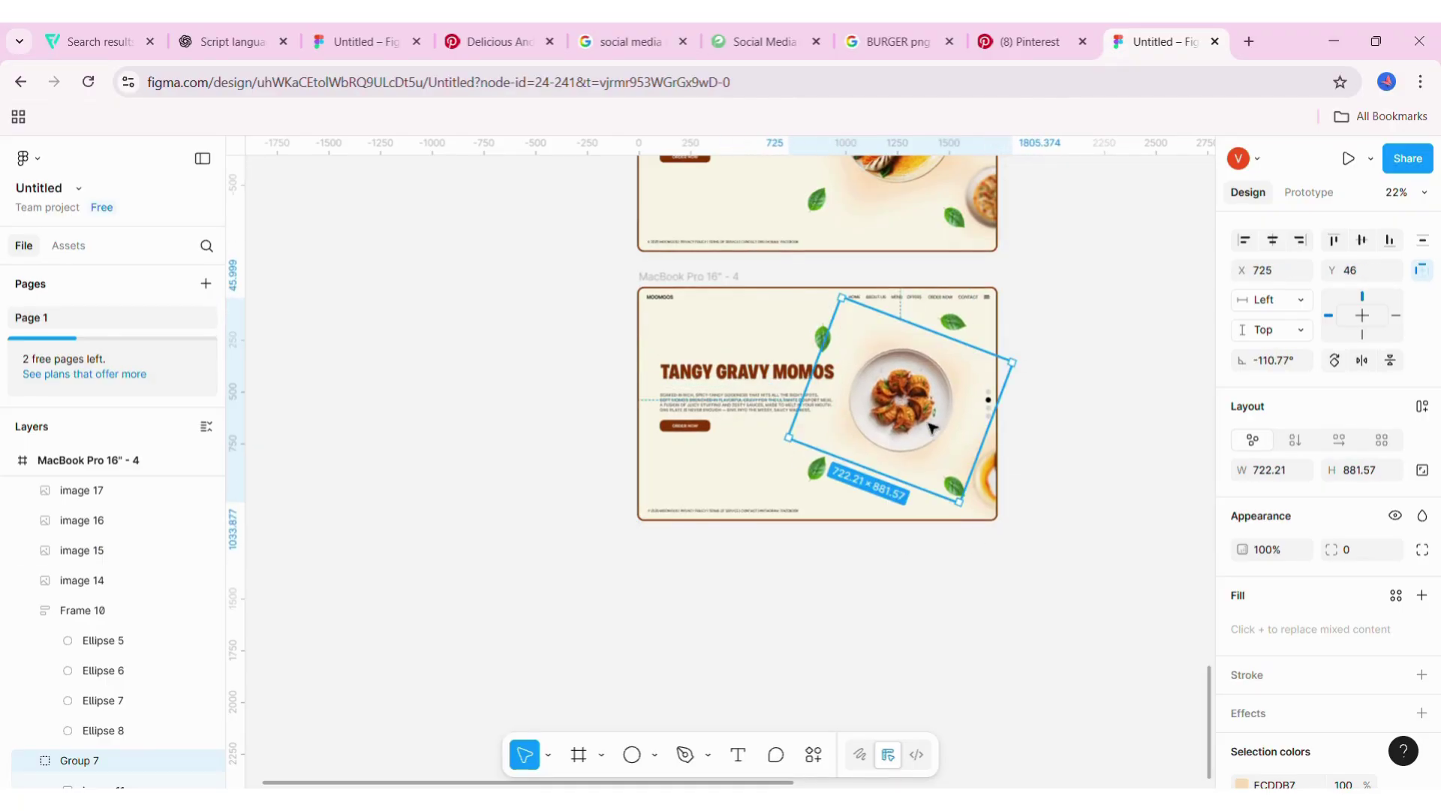
drag(854, 312, 843, 296)
drag(910, 408, 937, 422)
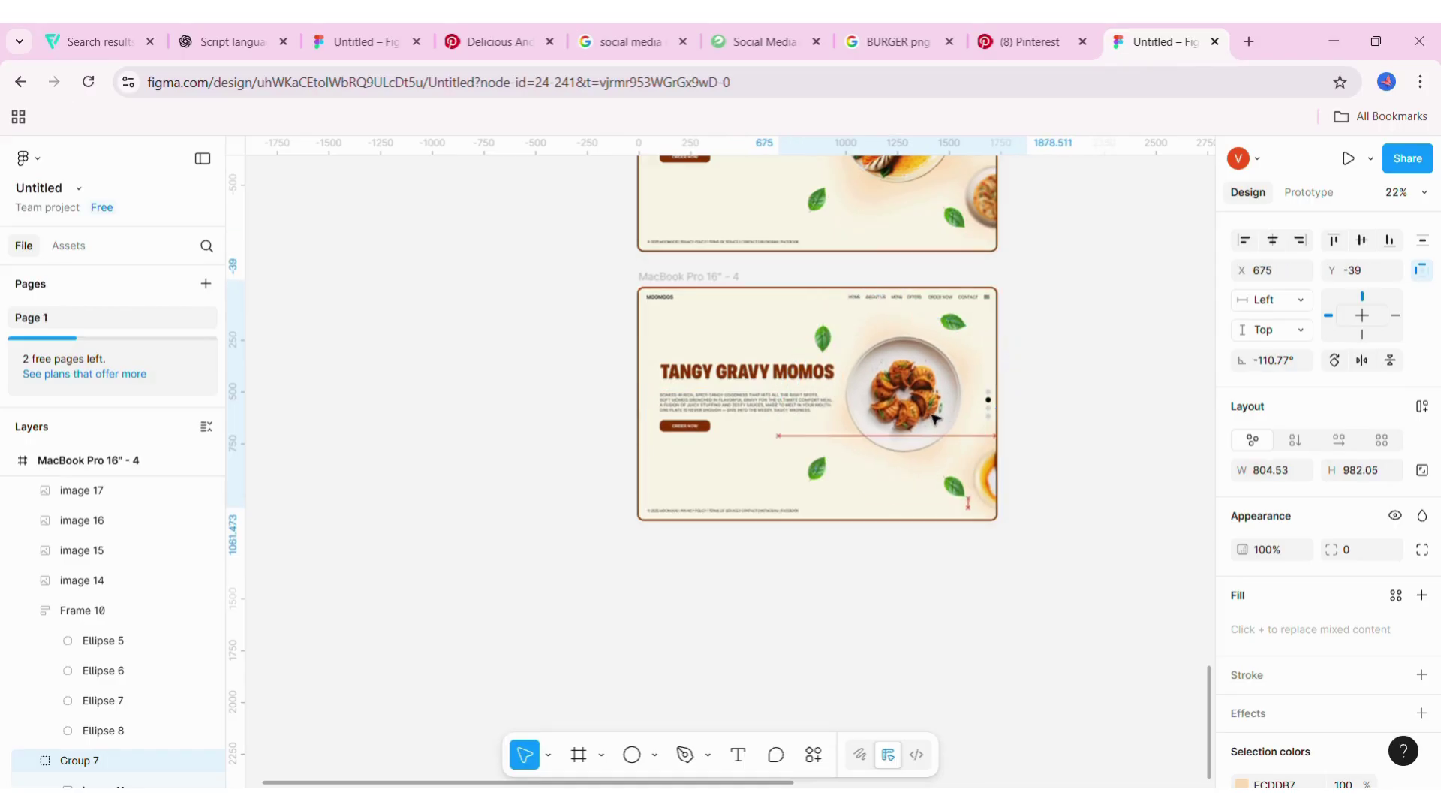
- Rotate the small bottom-right leaf (image 16) to about 167.06°
click(952, 321)
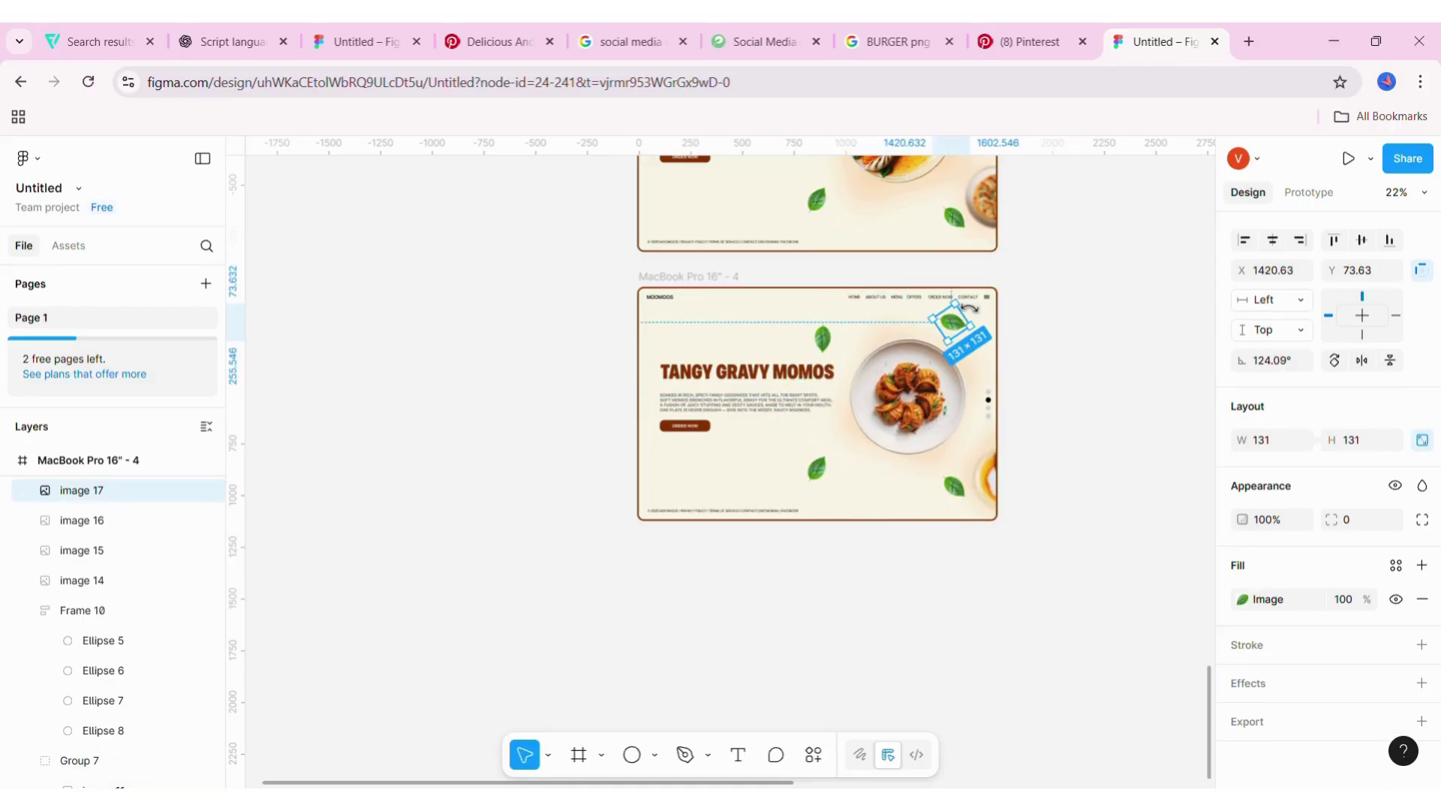
click(823, 337)
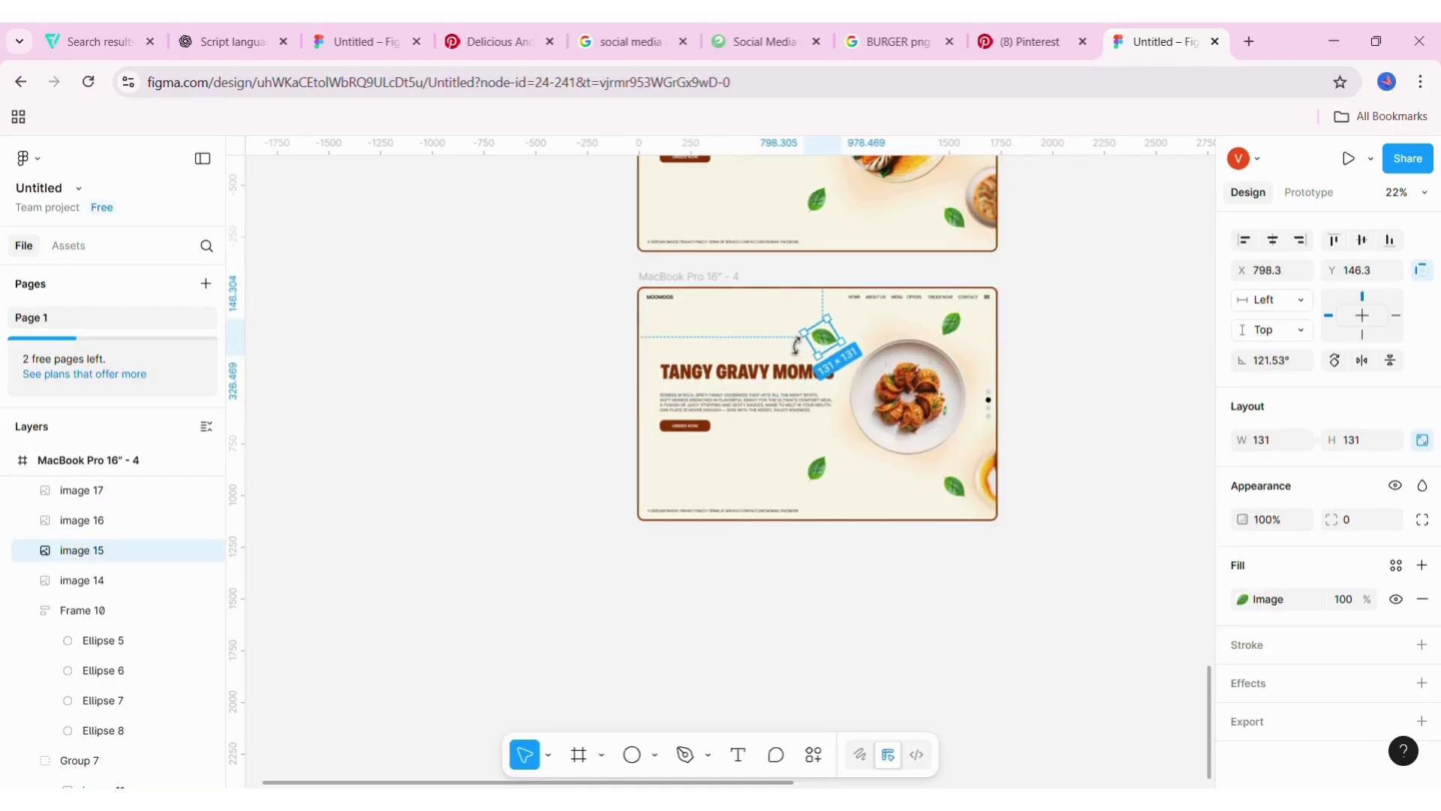
click(820, 472)
click(974, 499)
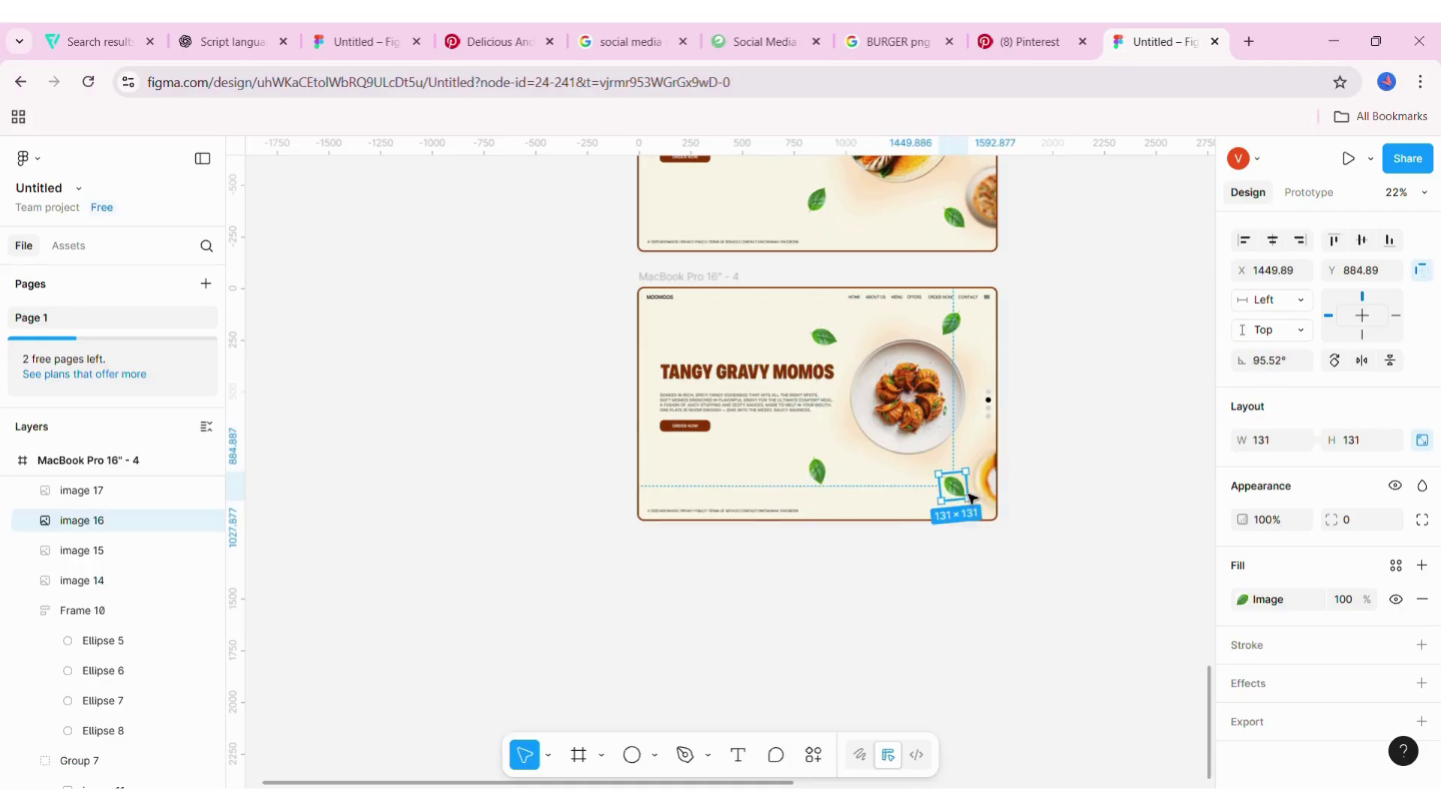
drag(972, 497, 972, 243)
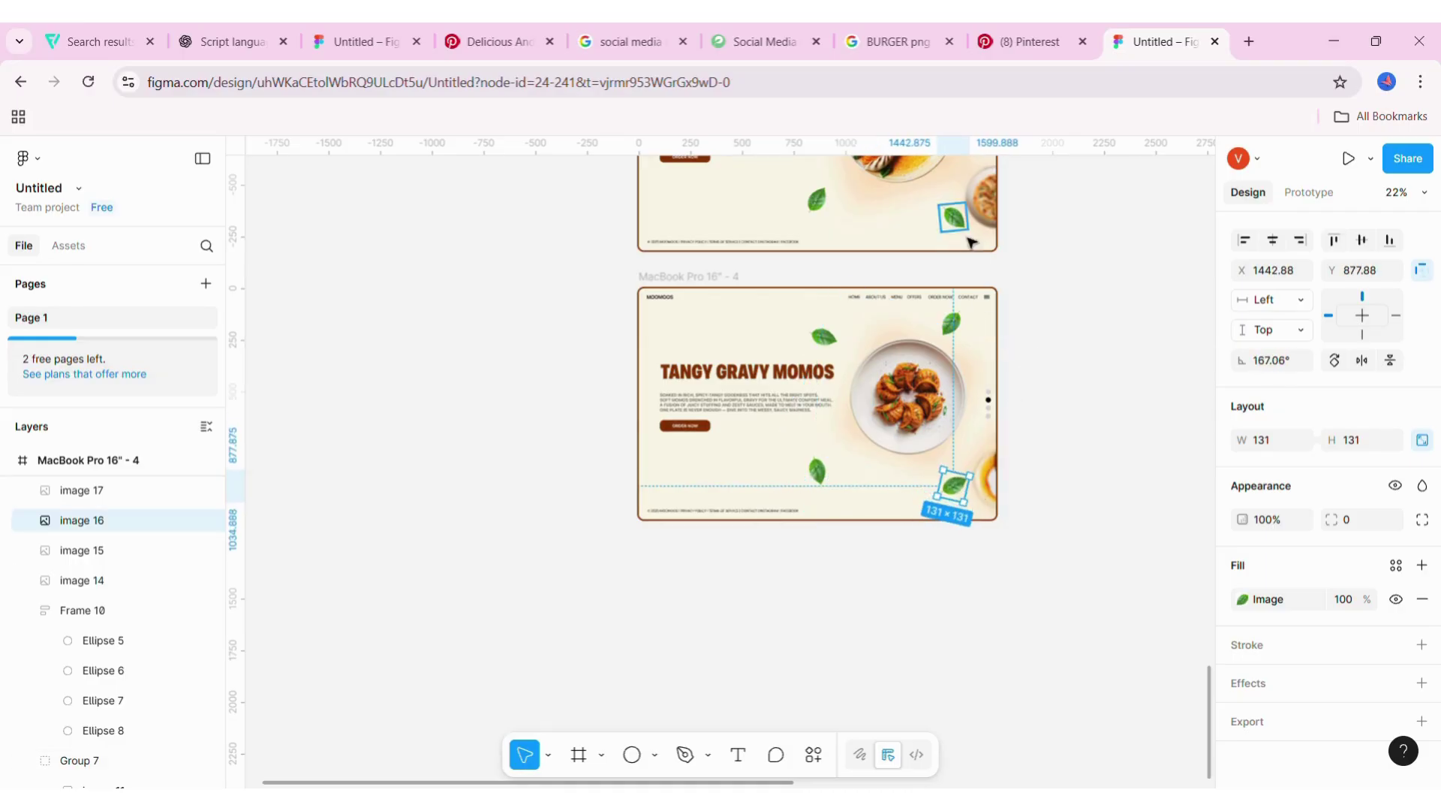
click(721, 414)
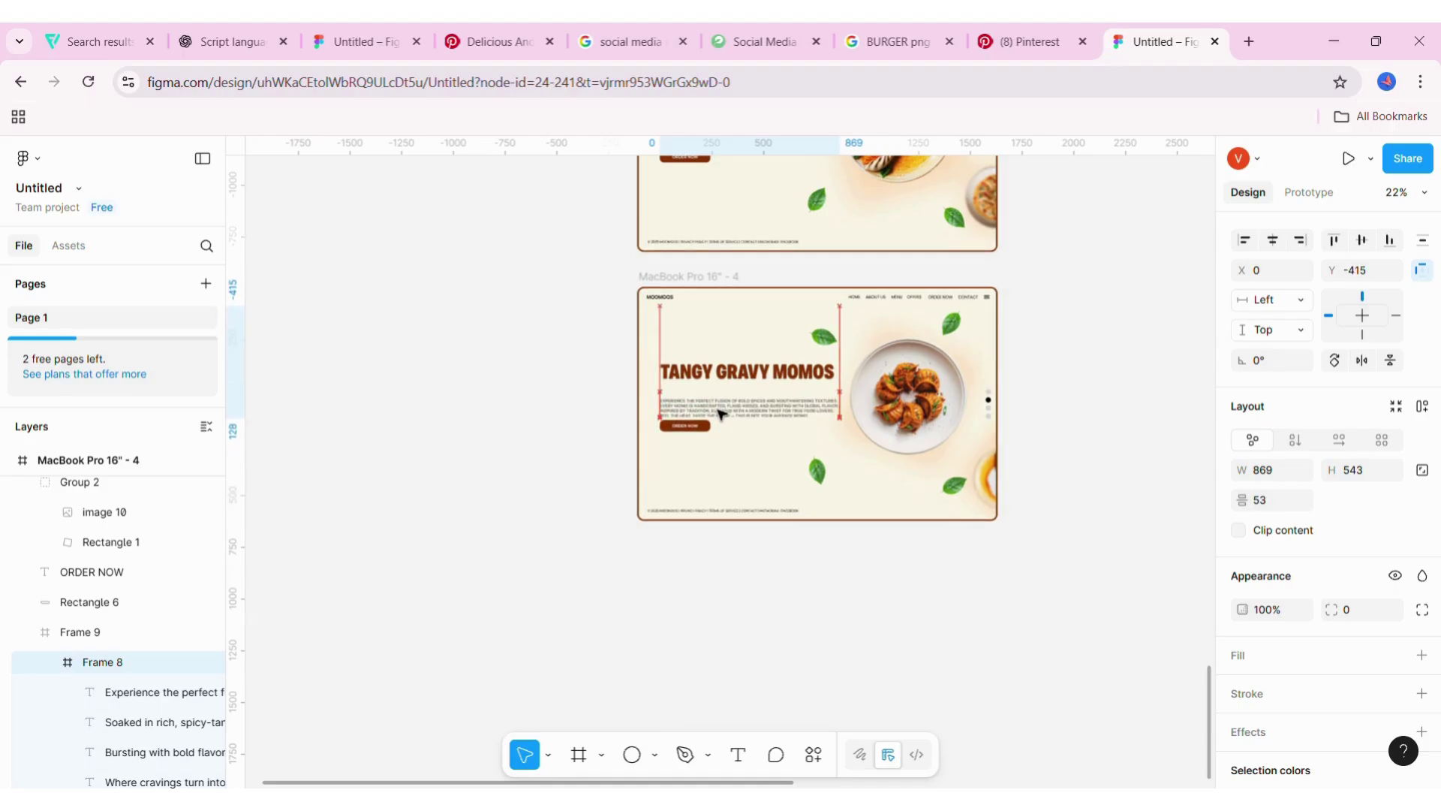
- Shift the paragraph block slightly on the fourth slide
drag(720, 414, 729, 422)
ctrl+scroll(729, 422, up, 3)
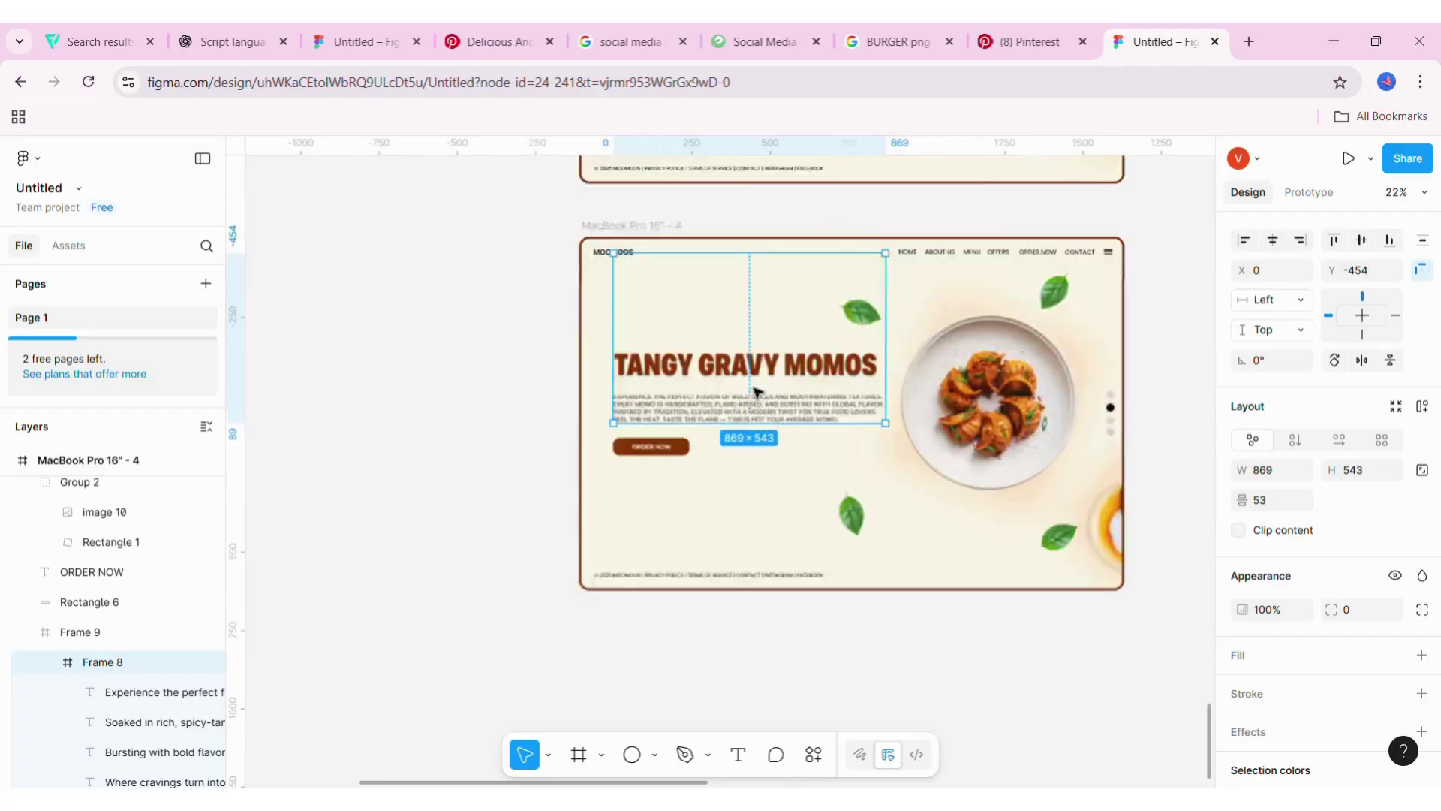
ctrl+scroll(732, 432, up, 3)
double_click(738, 444)
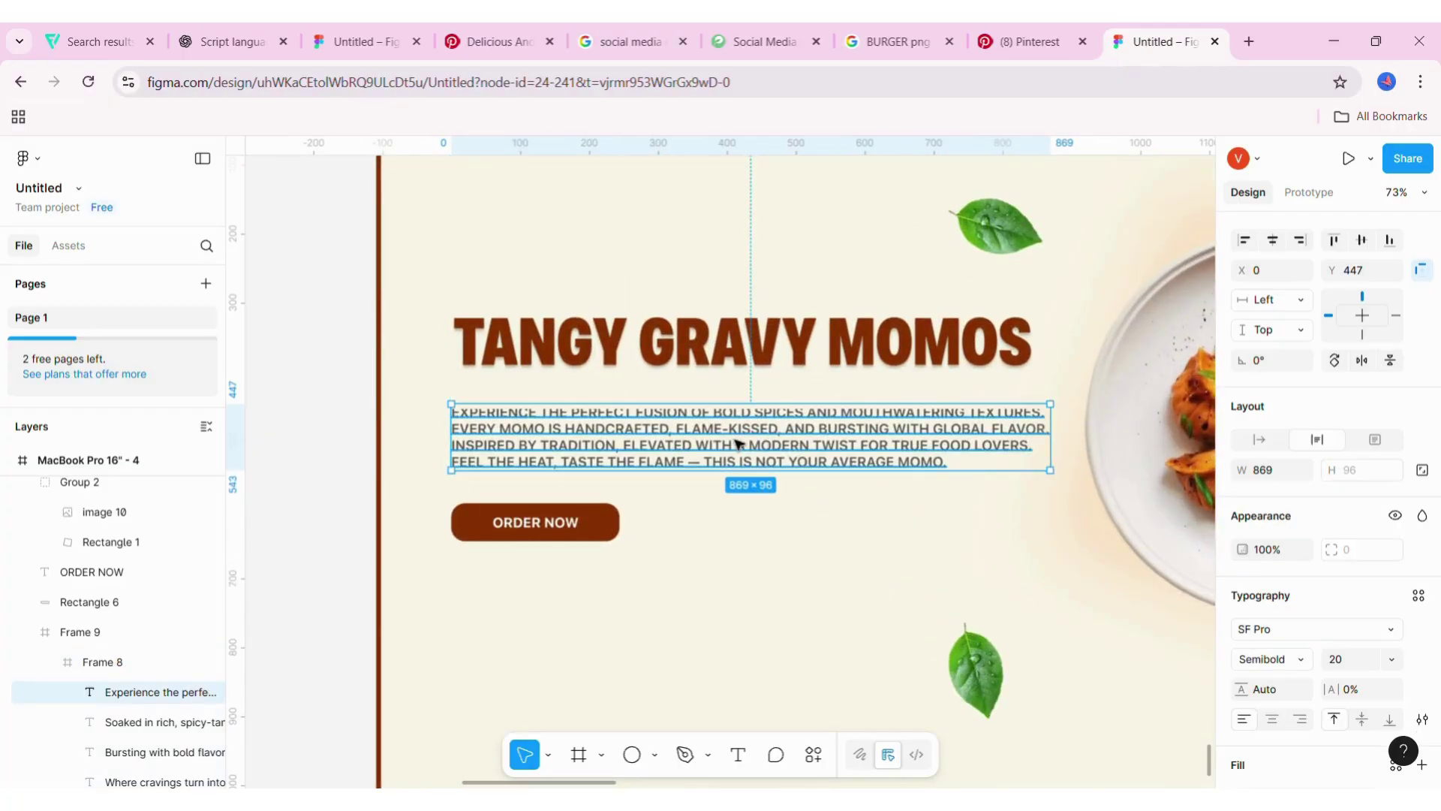
- Place FUSION FLAME MOMOS as the title above the paragraph, then view all frames
click(730, 375)
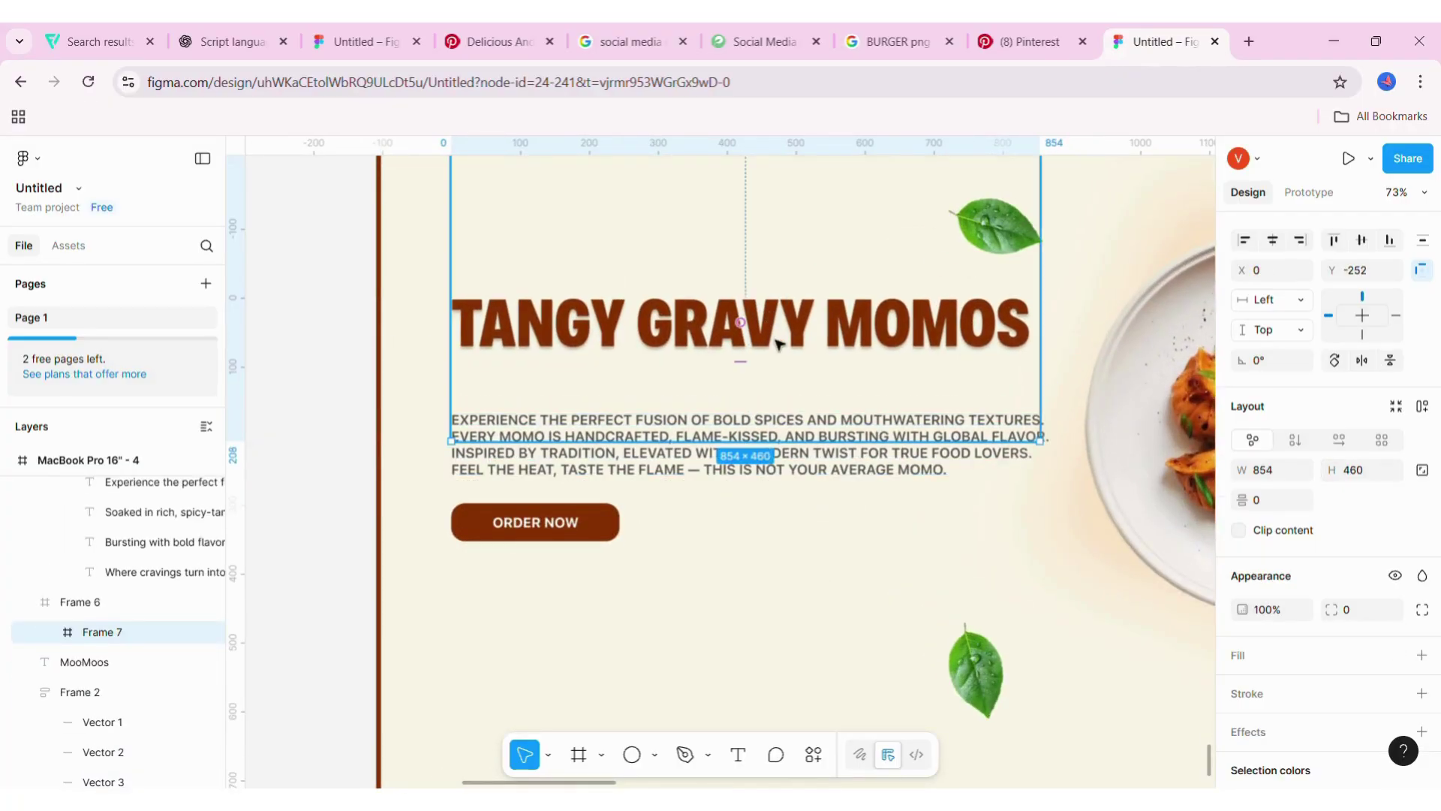
drag(772, 373, 780, 334)
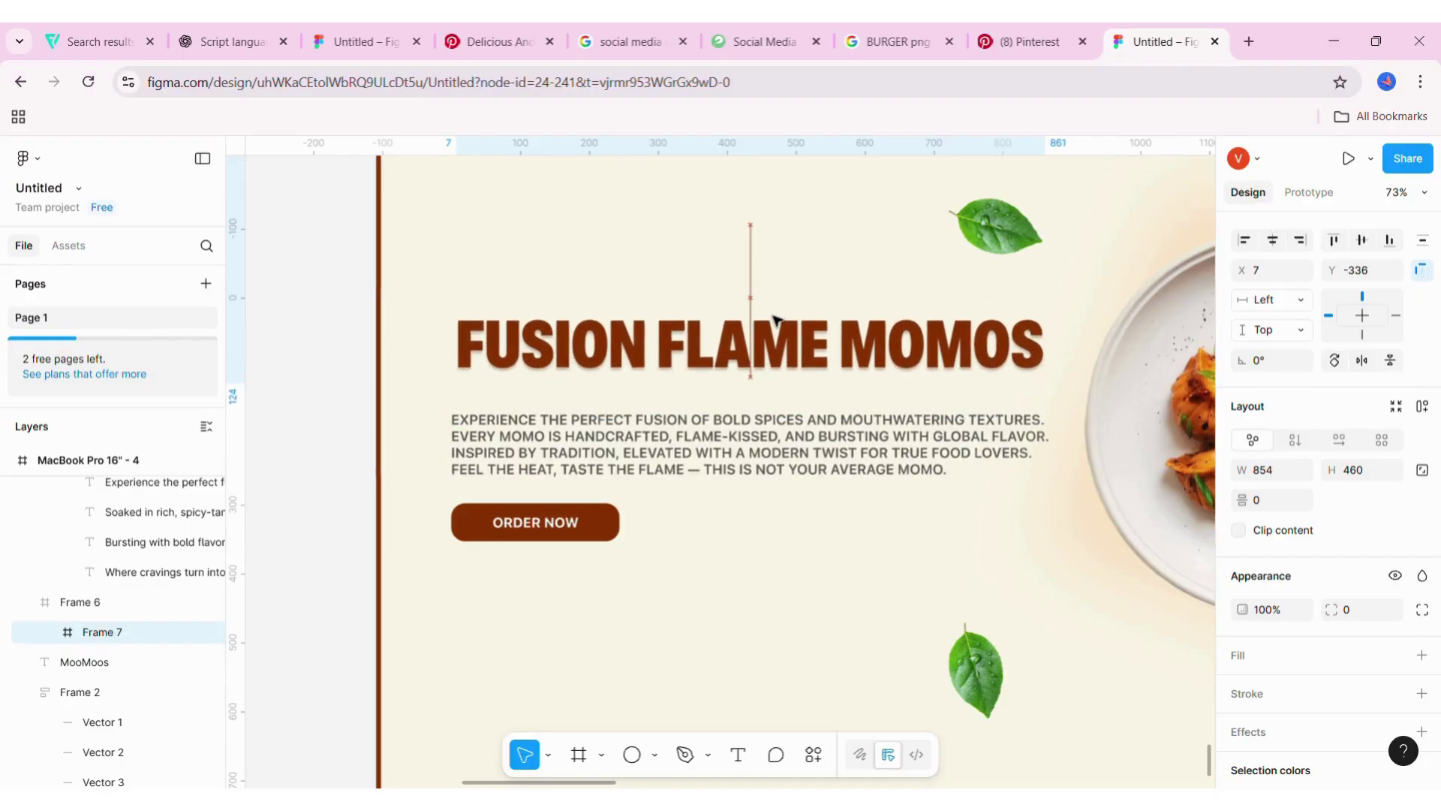
click(778, 539)
ctrl+scroll(781, 540, down, 5)
scroll(780, 541, right, 5)
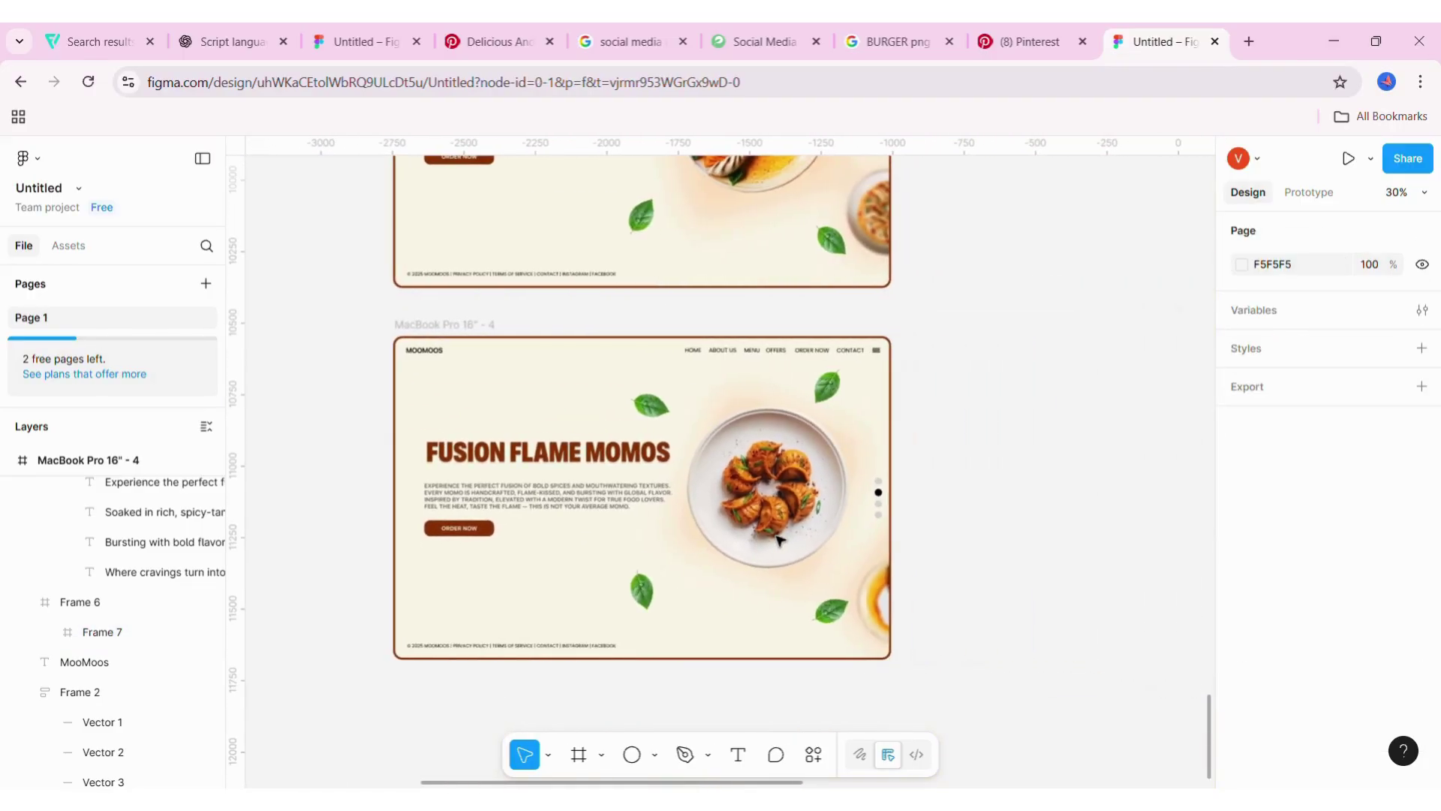
ctrl+scroll(778, 538, down, 5)
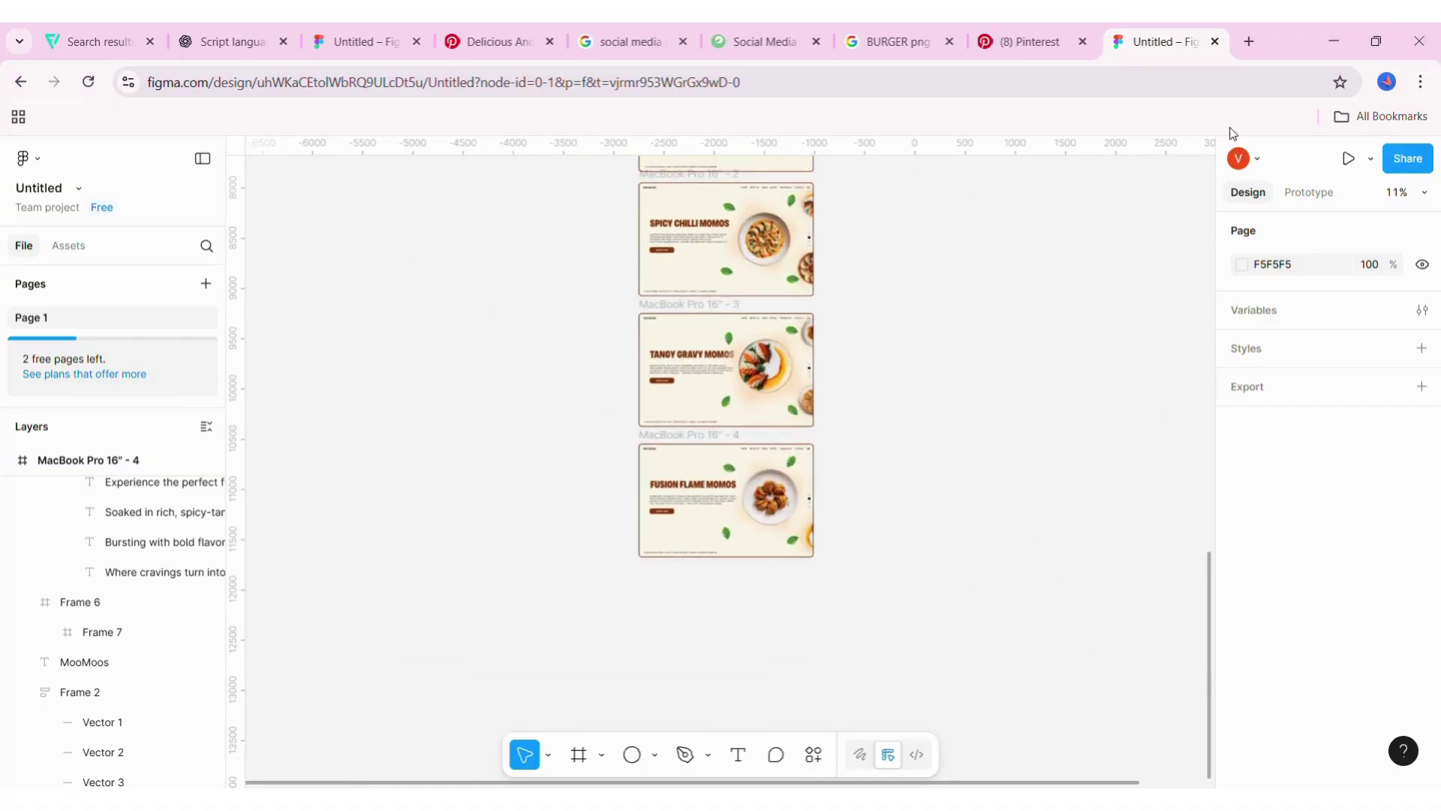
ctrl+scroll(1055, 388, up, 3)
scroll(1055, 388, up, 5)
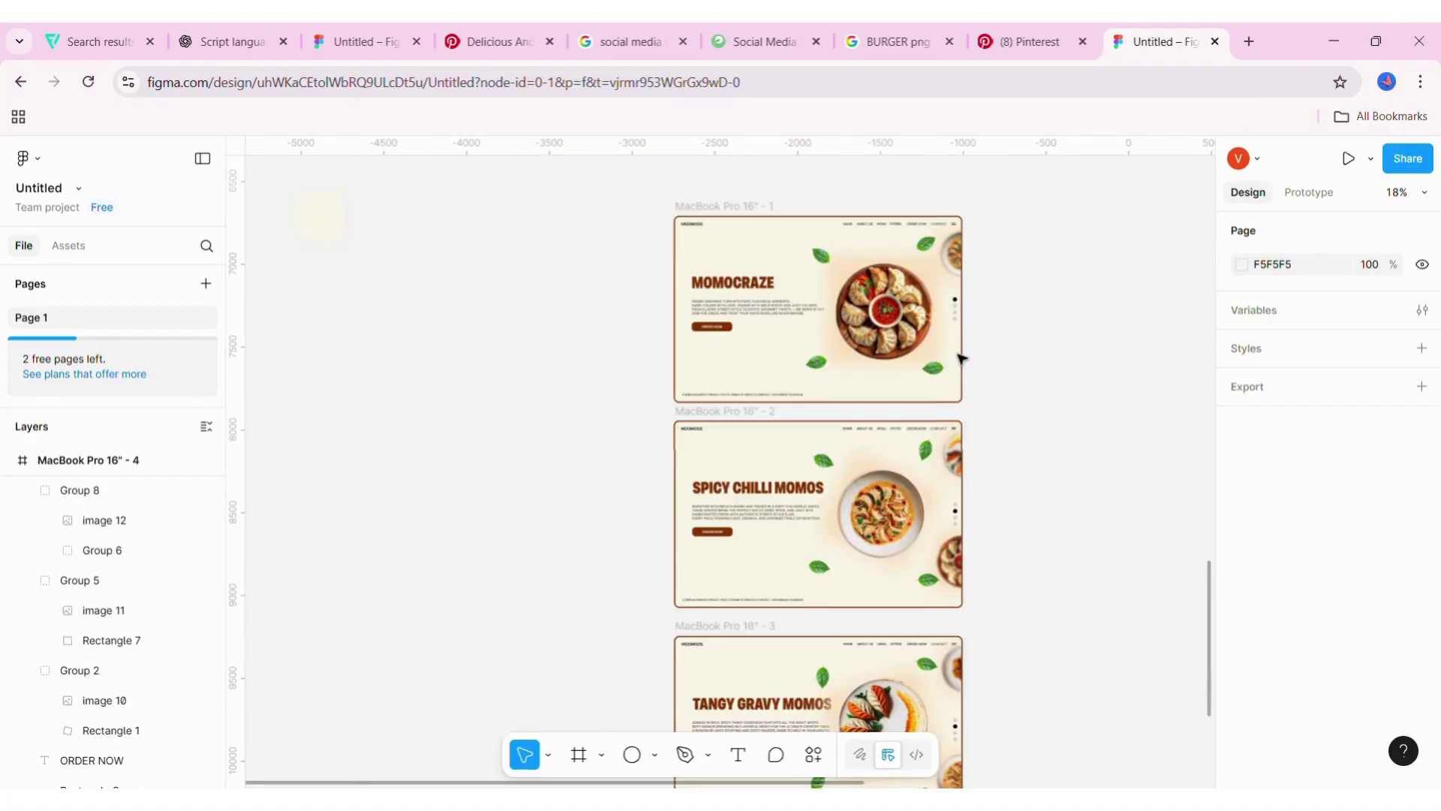
ctrl+scroll(962, 358, up, 5)
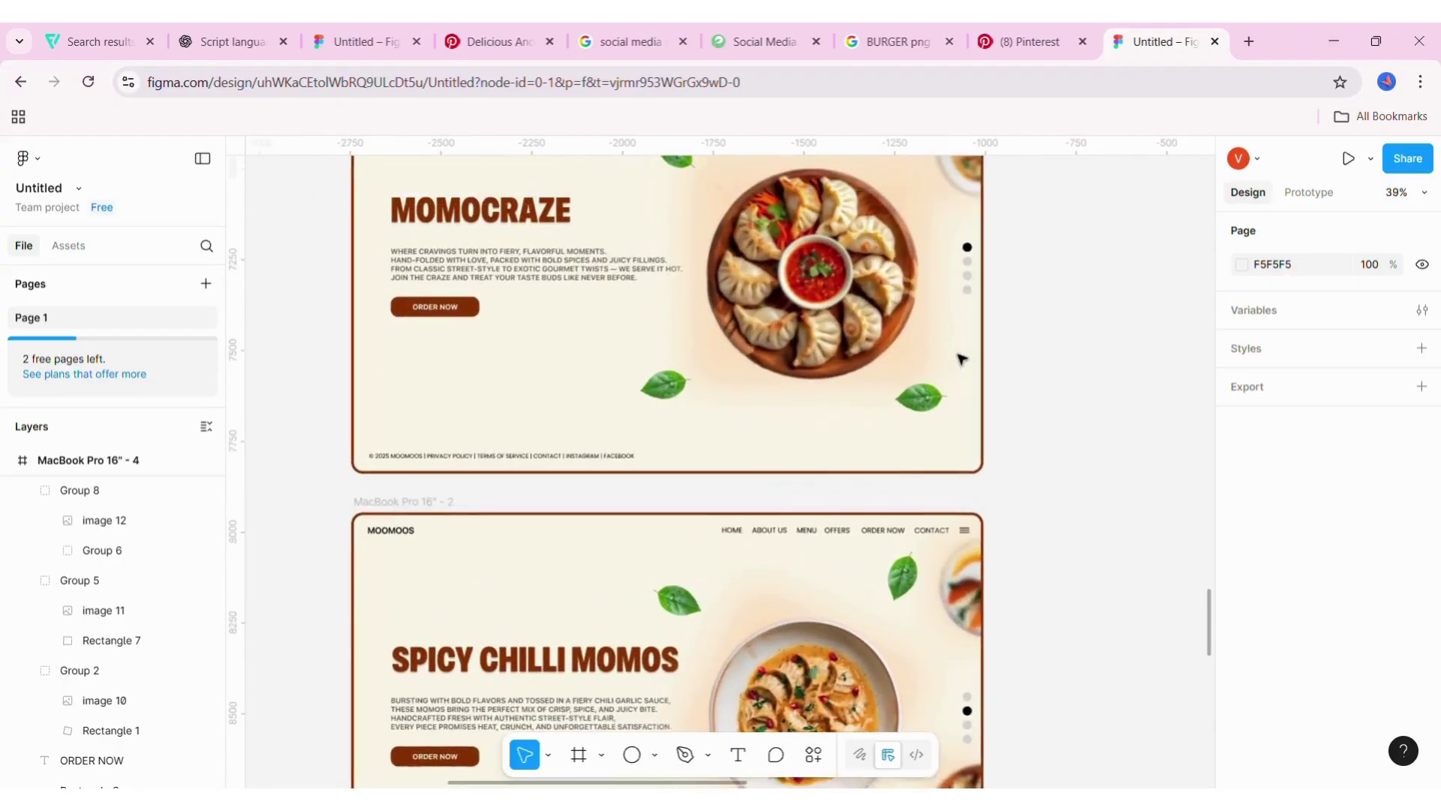
ctrl+scroll(962, 359, down, 3)
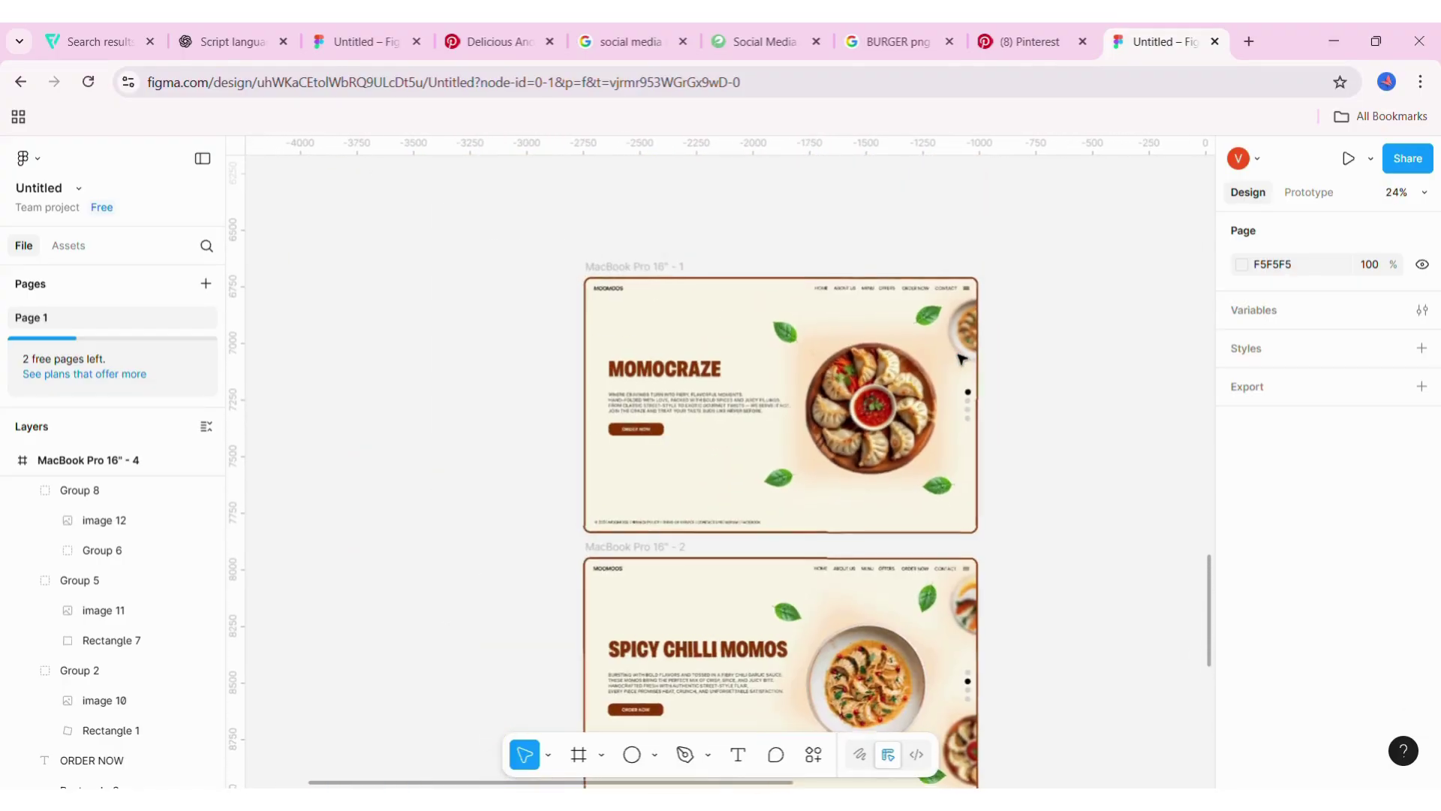
- Give the first slide's dumpling-image prototype link a Smart animate transition with Slow easing
click(1315, 197)
click(968, 333)
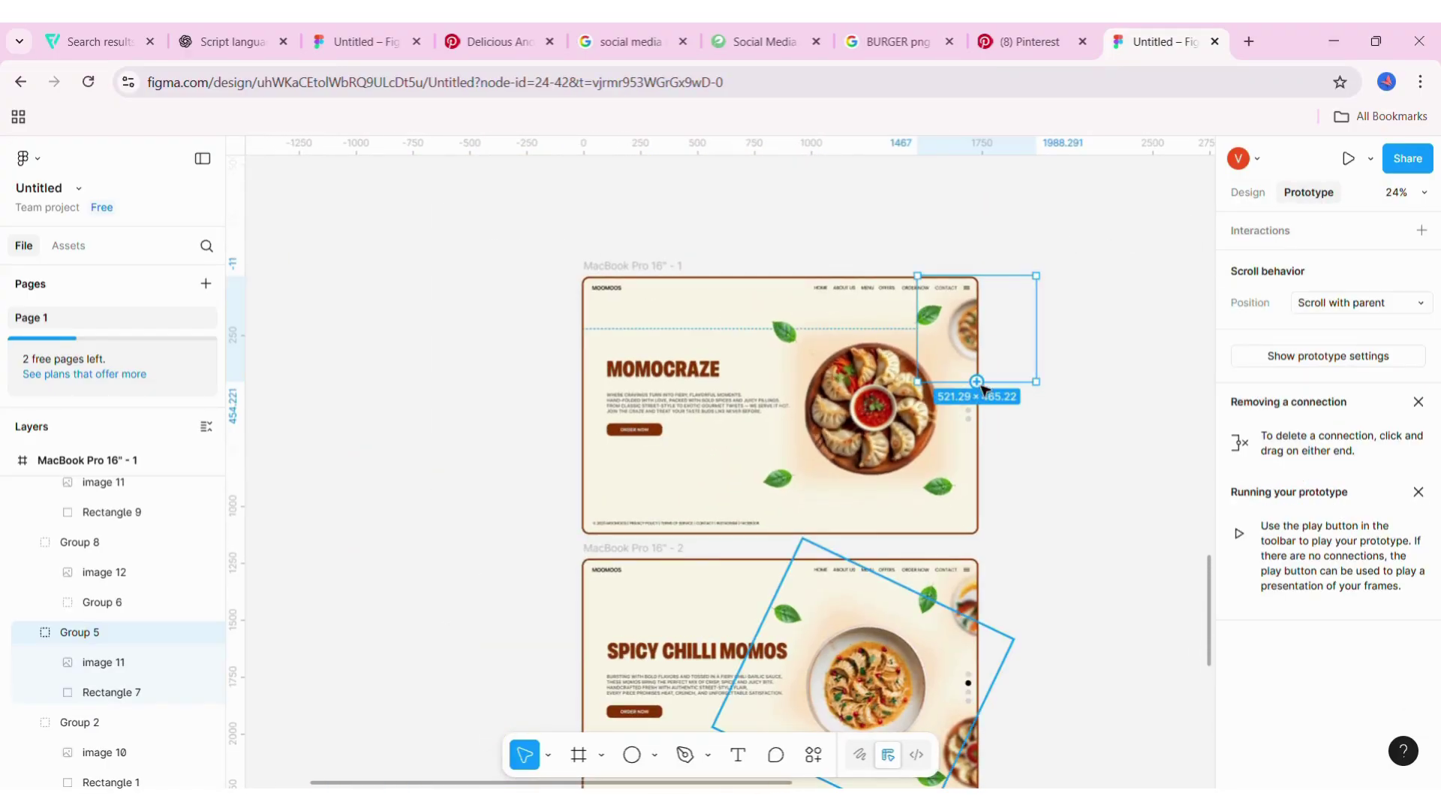
drag(741, 570, 741, 571)
scroll(795, 555, down, 3)
click(811, 512)
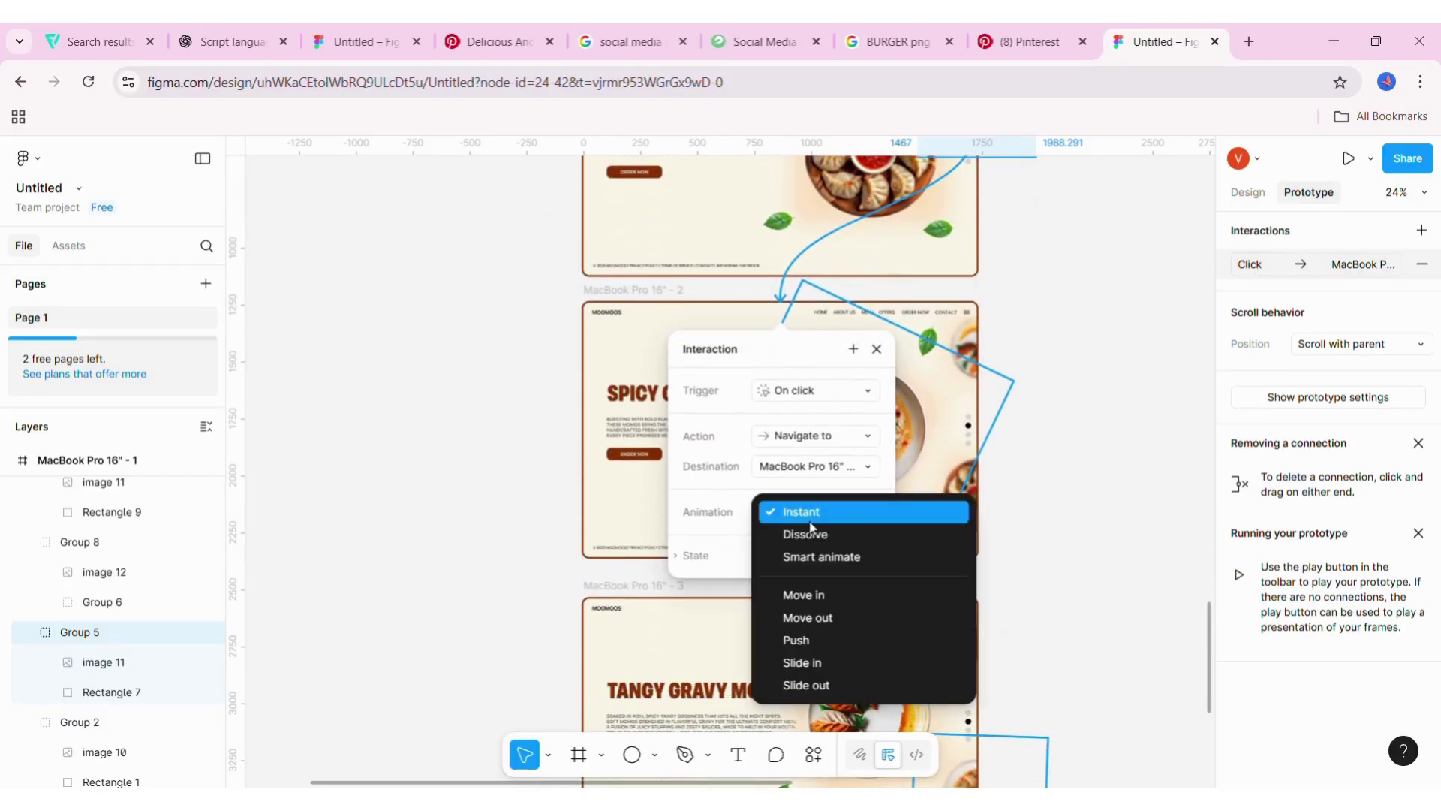
click(824, 557)
scroll(853, 579, down, 3)
scroll(864, 451, down, 1)
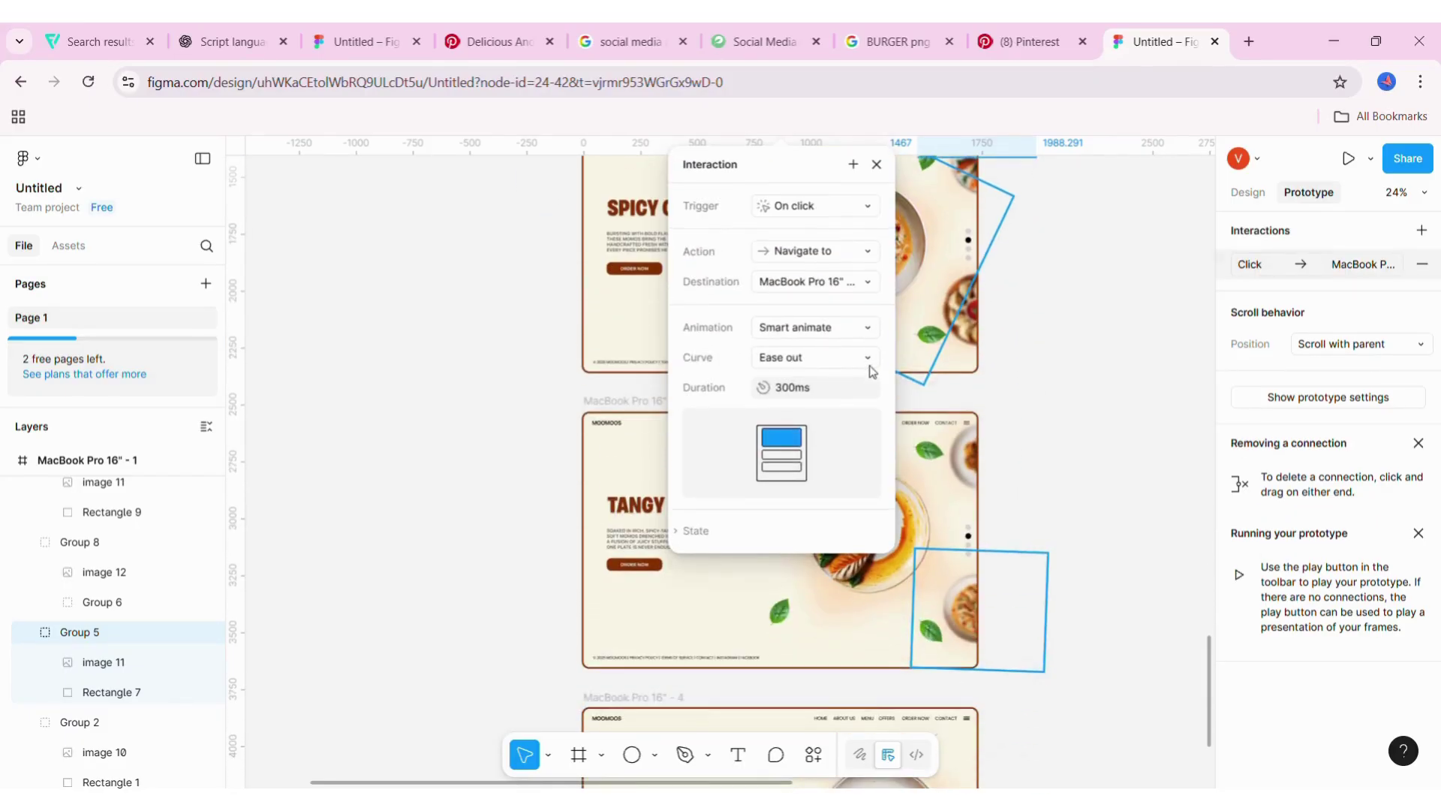
click(867, 358)
click(863, 576)
text(1500)
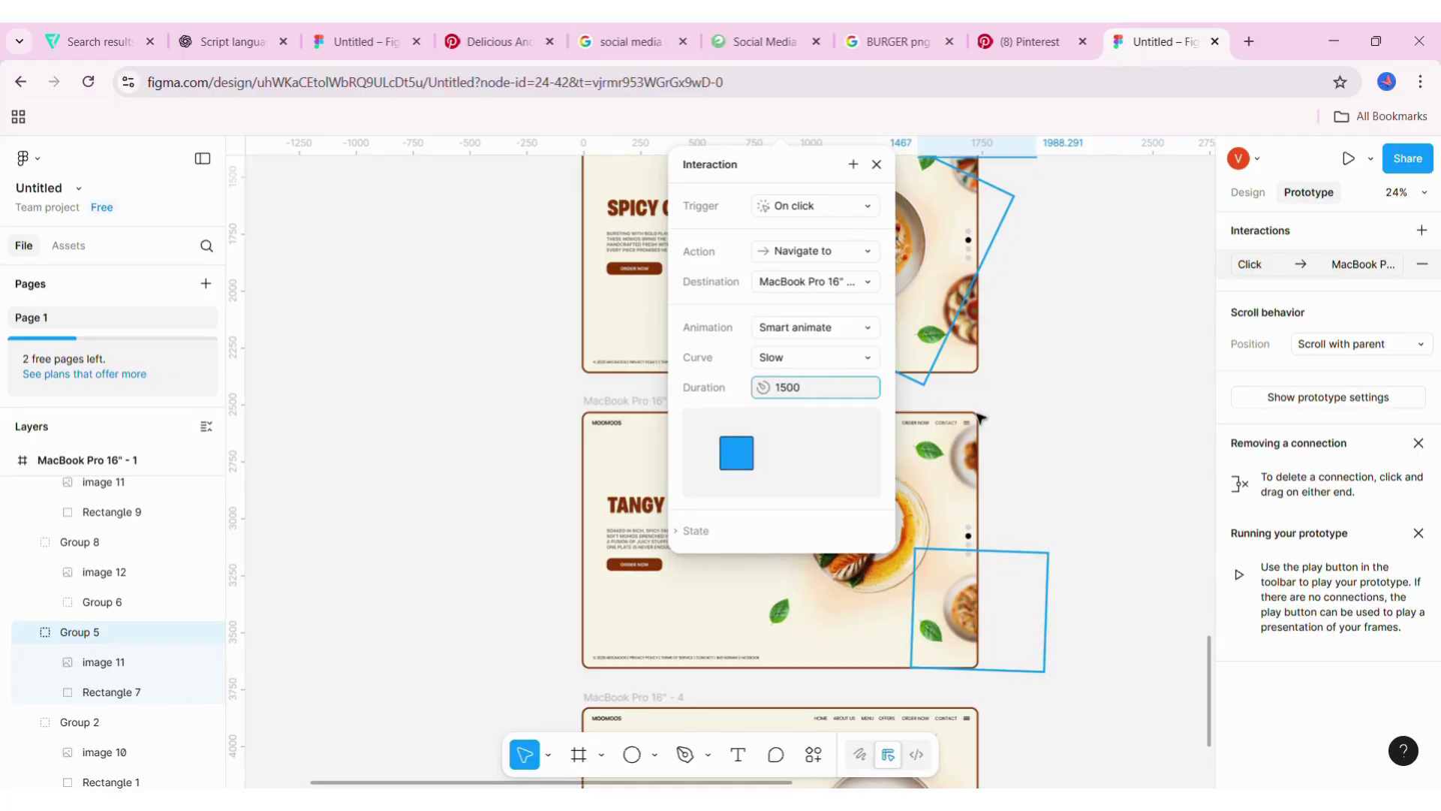
click(1013, 439)
- Replace slide 2's whole-frame link with a link from its dumpling image group to slide 3
scroll(710, 316, up, 3)
click(640, 263)
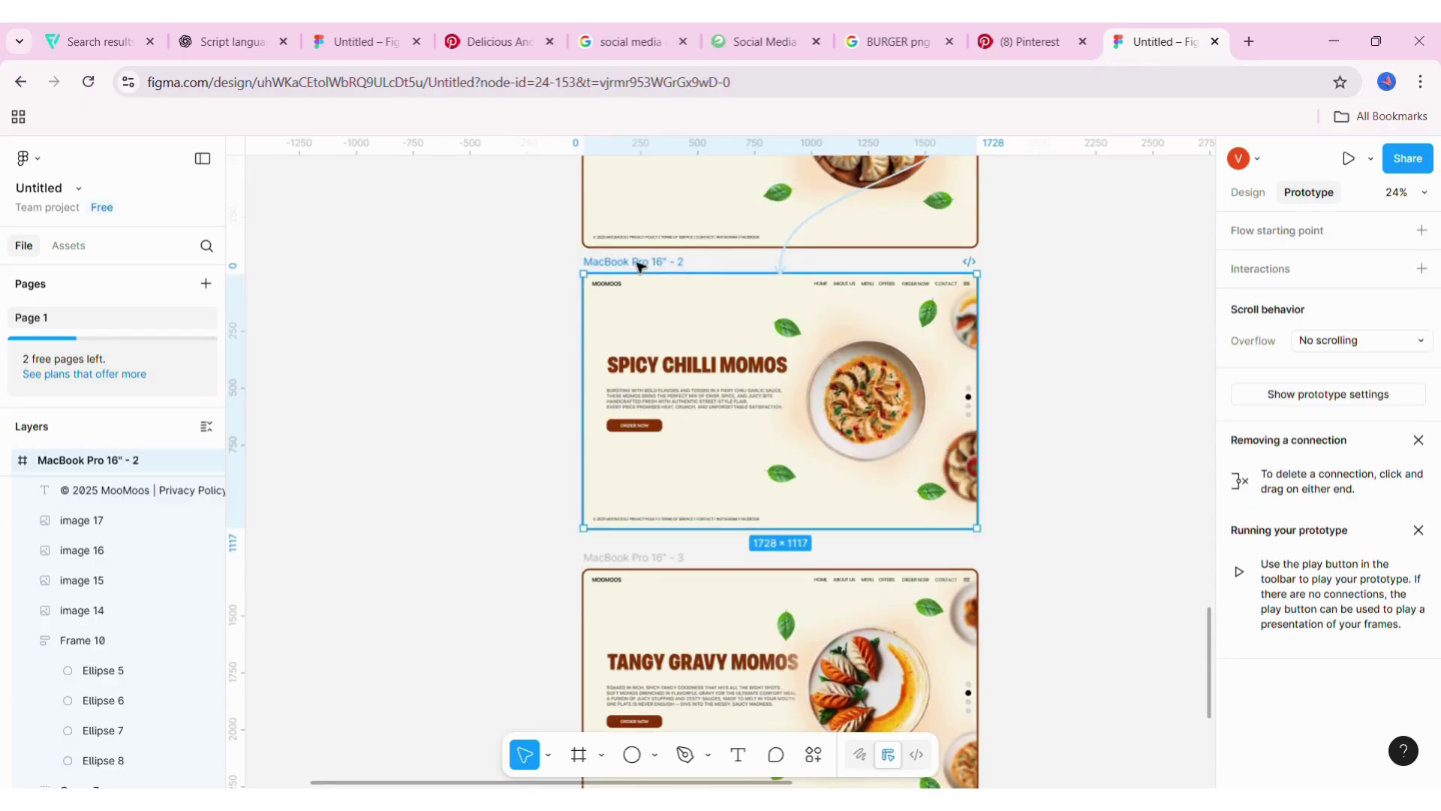
drag(781, 529, 777, 660)
scroll(803, 623, down, 3)
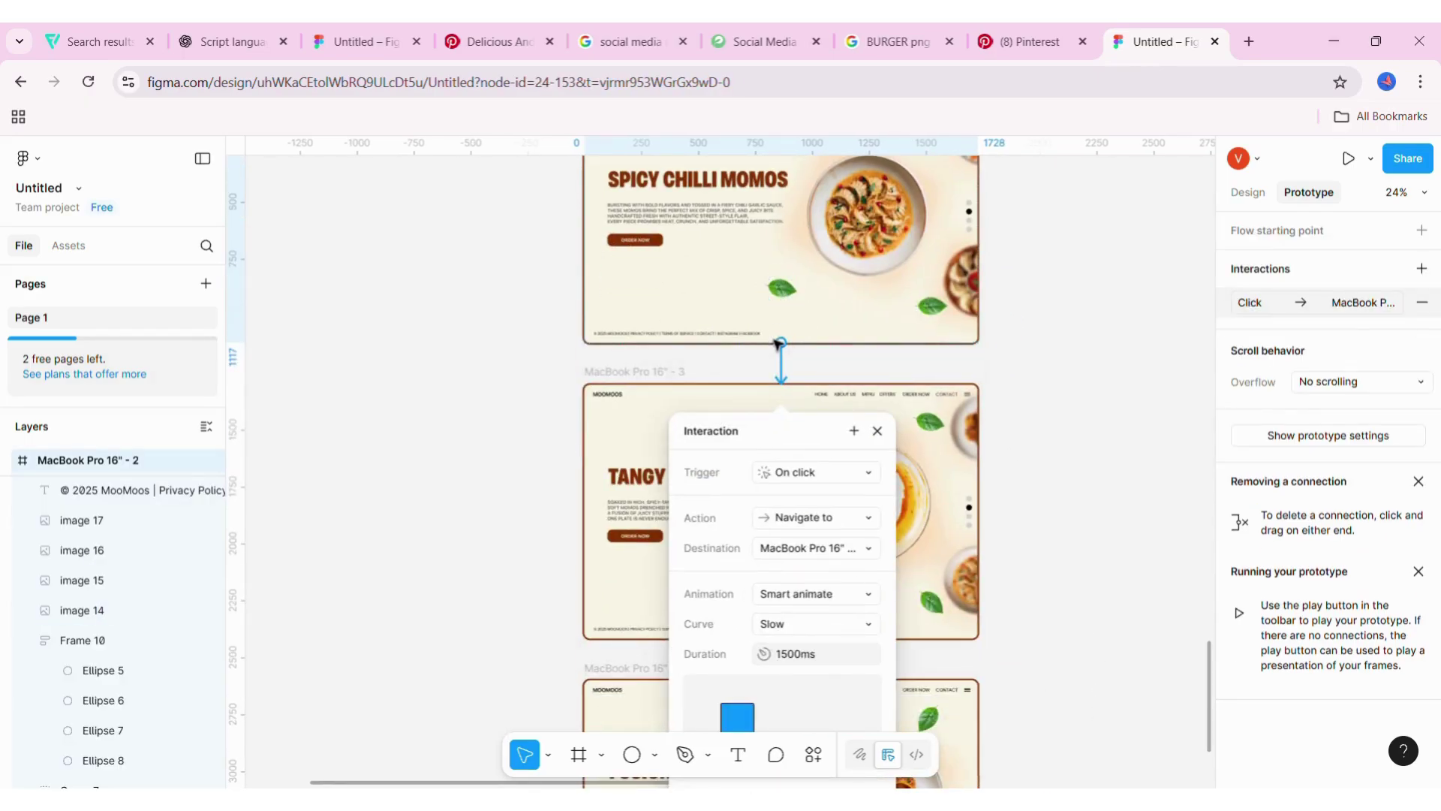
drag(778, 344, 789, 375)
scroll(980, 241, down, 1)
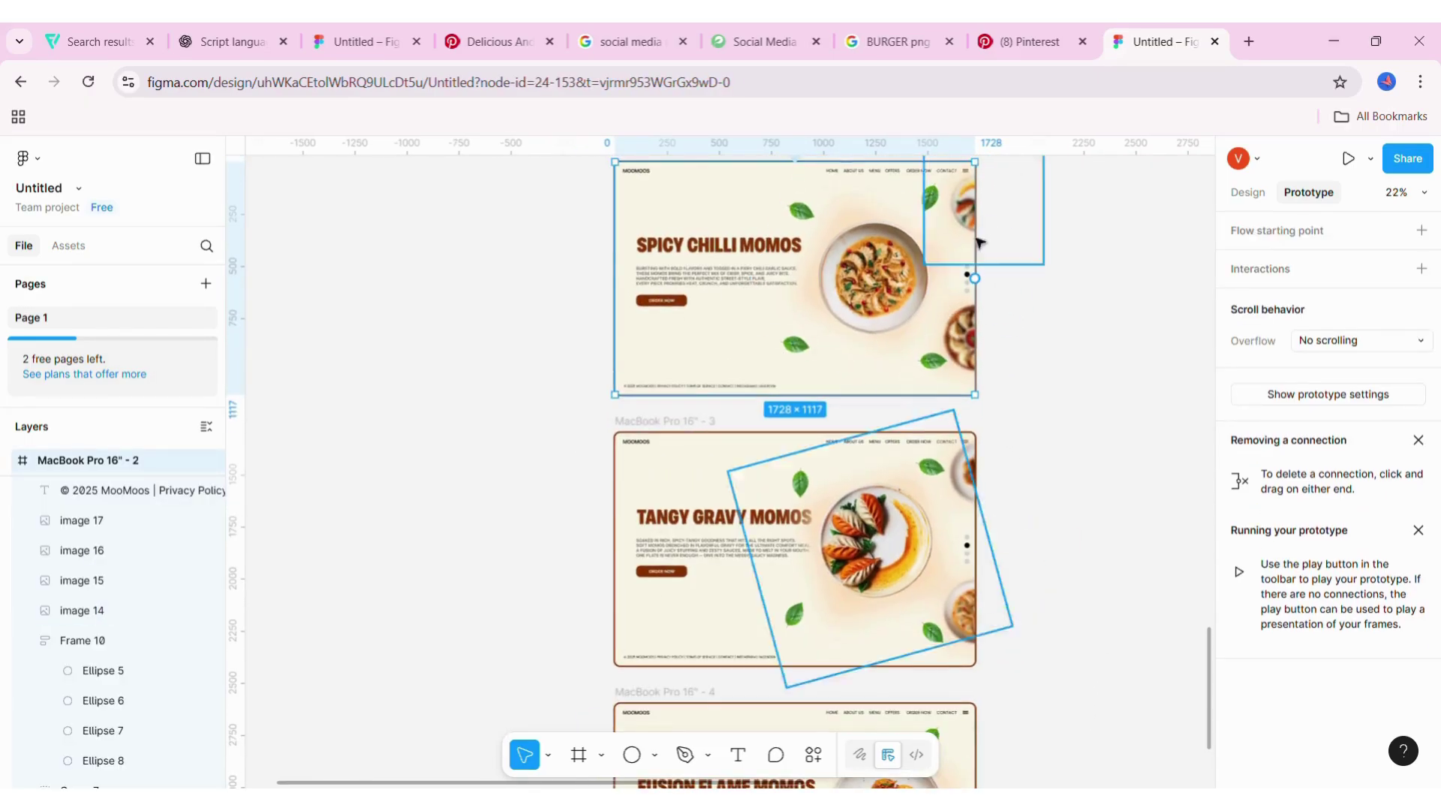
click(993, 262)
drag(780, 470, 770, 475)
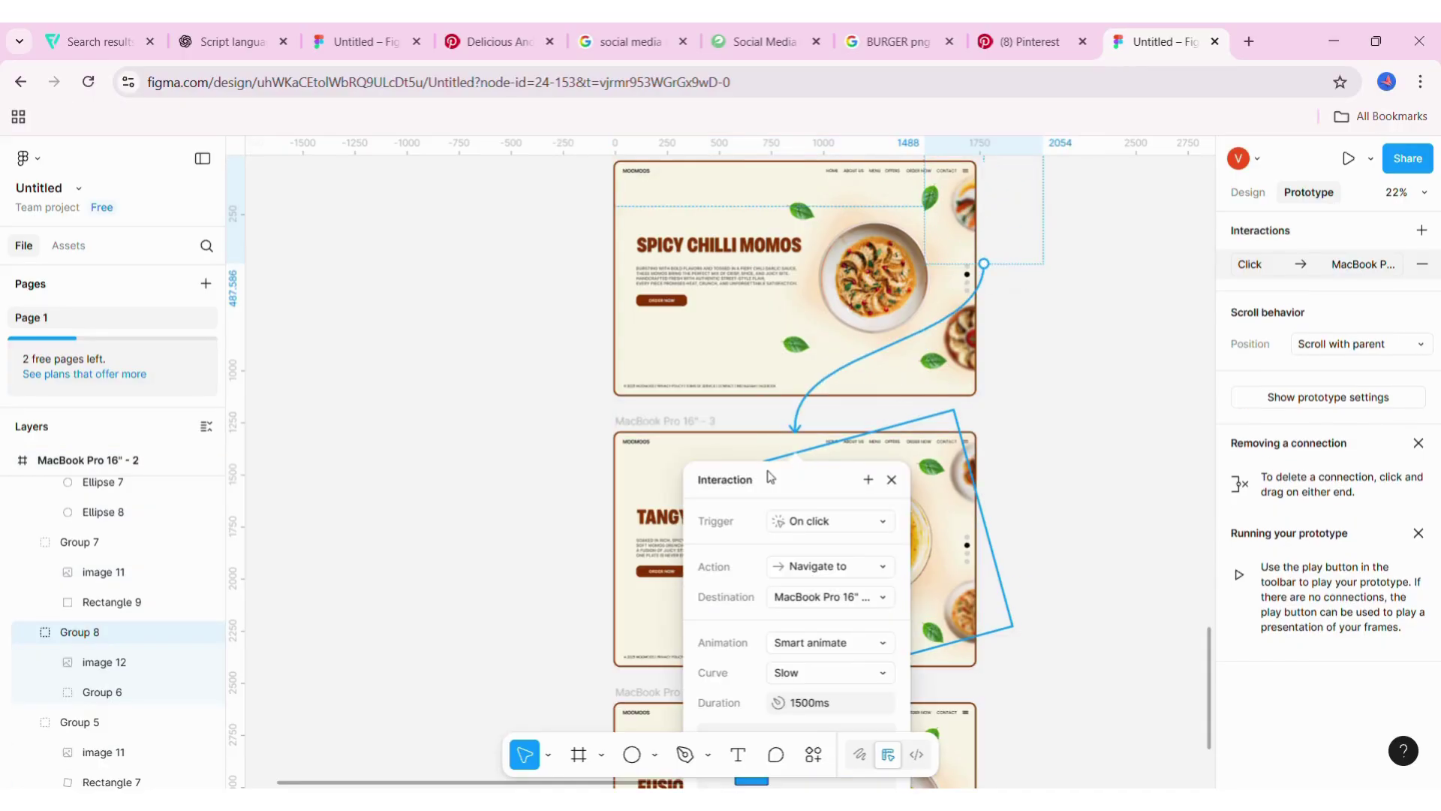
click(1086, 517)
- Link slide 4's image group back to slide 3
click(983, 488)
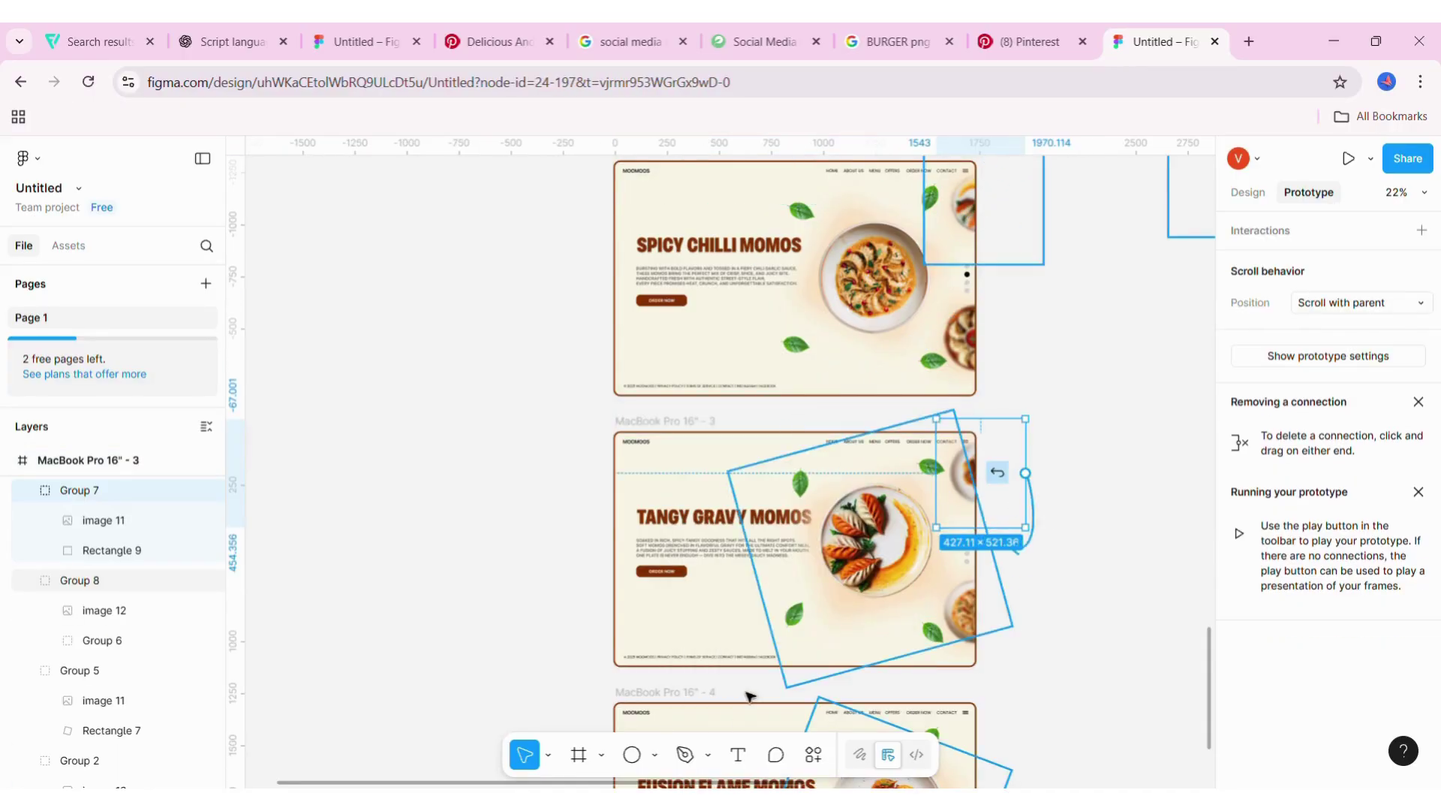
scroll(738, 735, down, 4)
click(1035, 473)
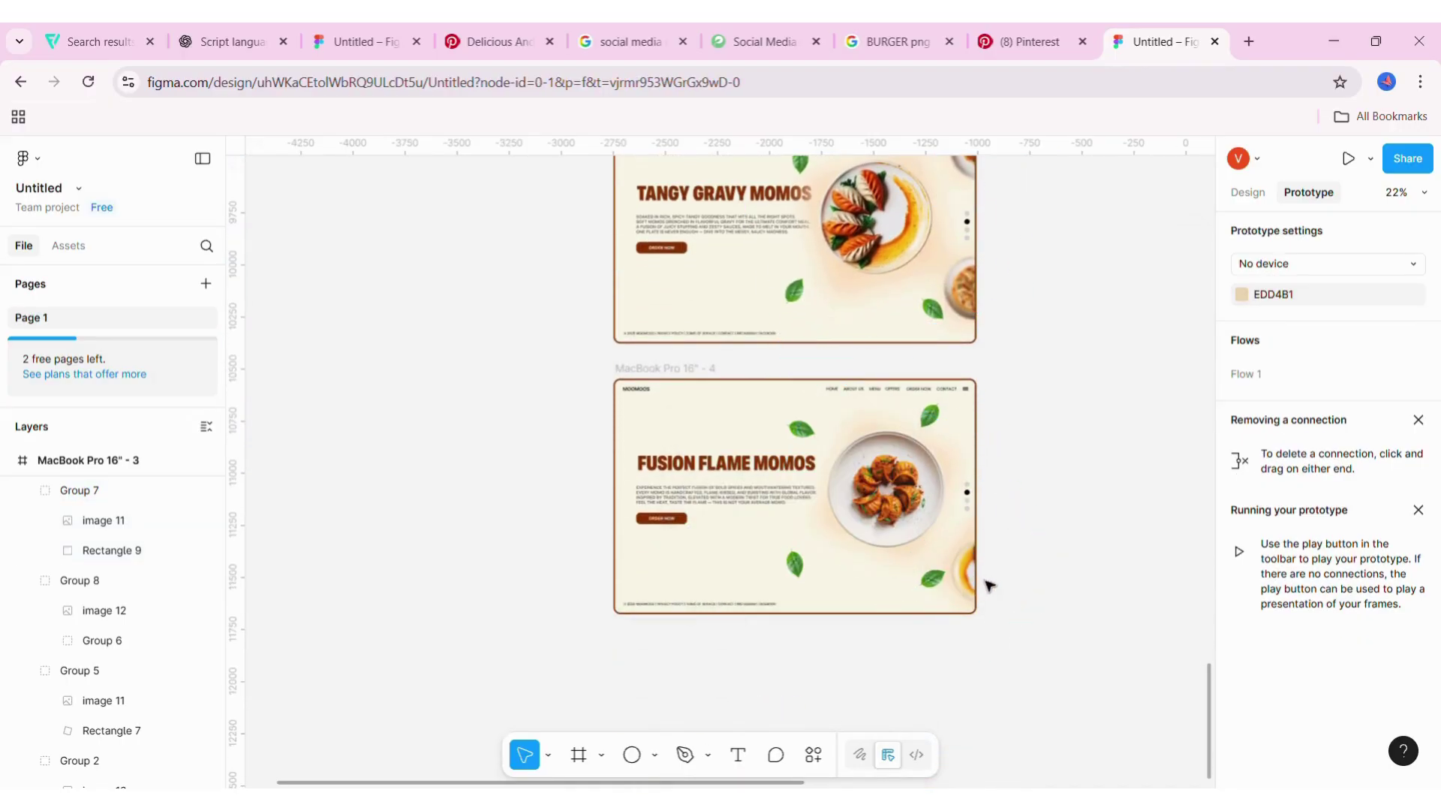
click(965, 588)
drag(984, 479, 734, 321)
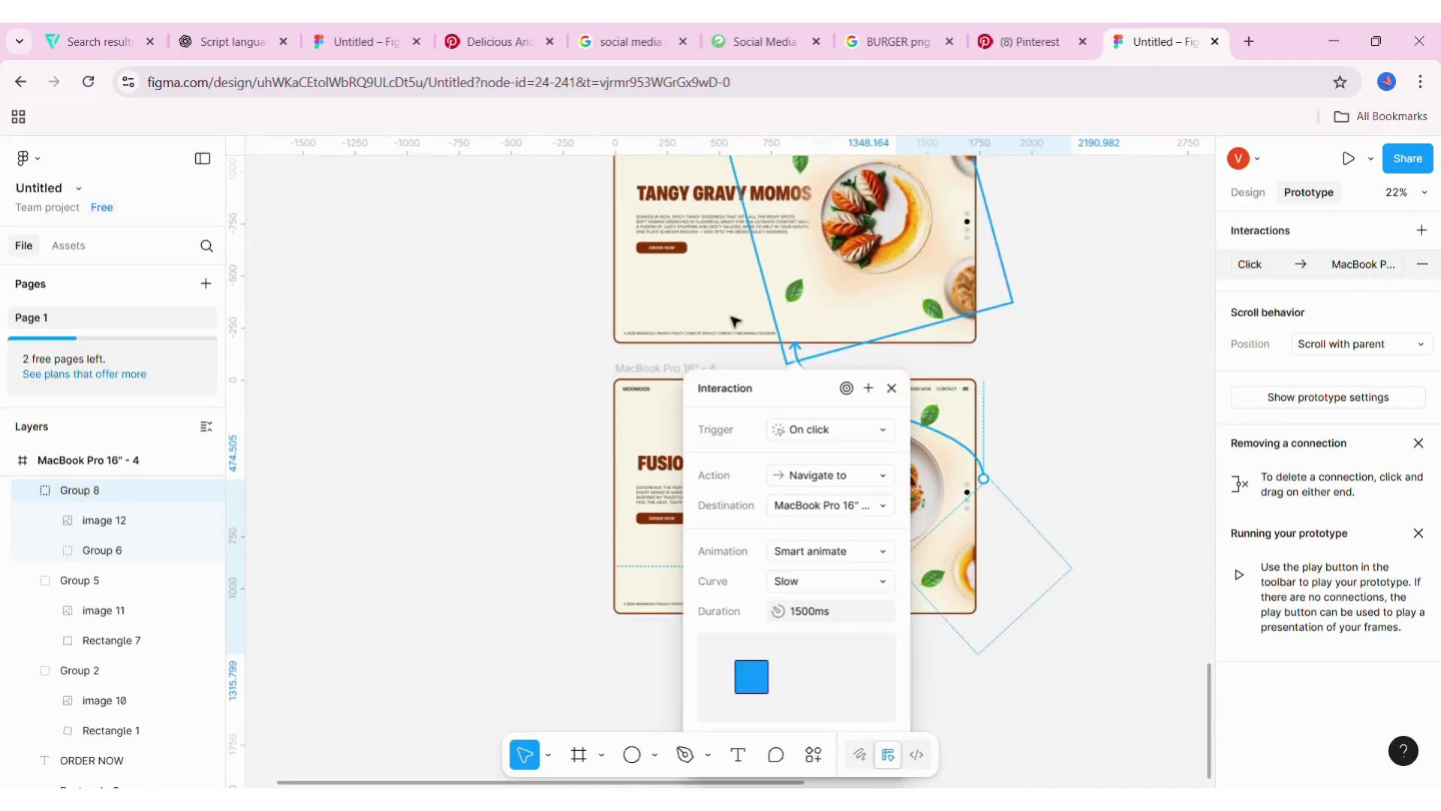
click(1058, 412)
- Drag a prototype connection from slide 3's image group to a neighbouring slide
scroll(1059, 411, up, 3)
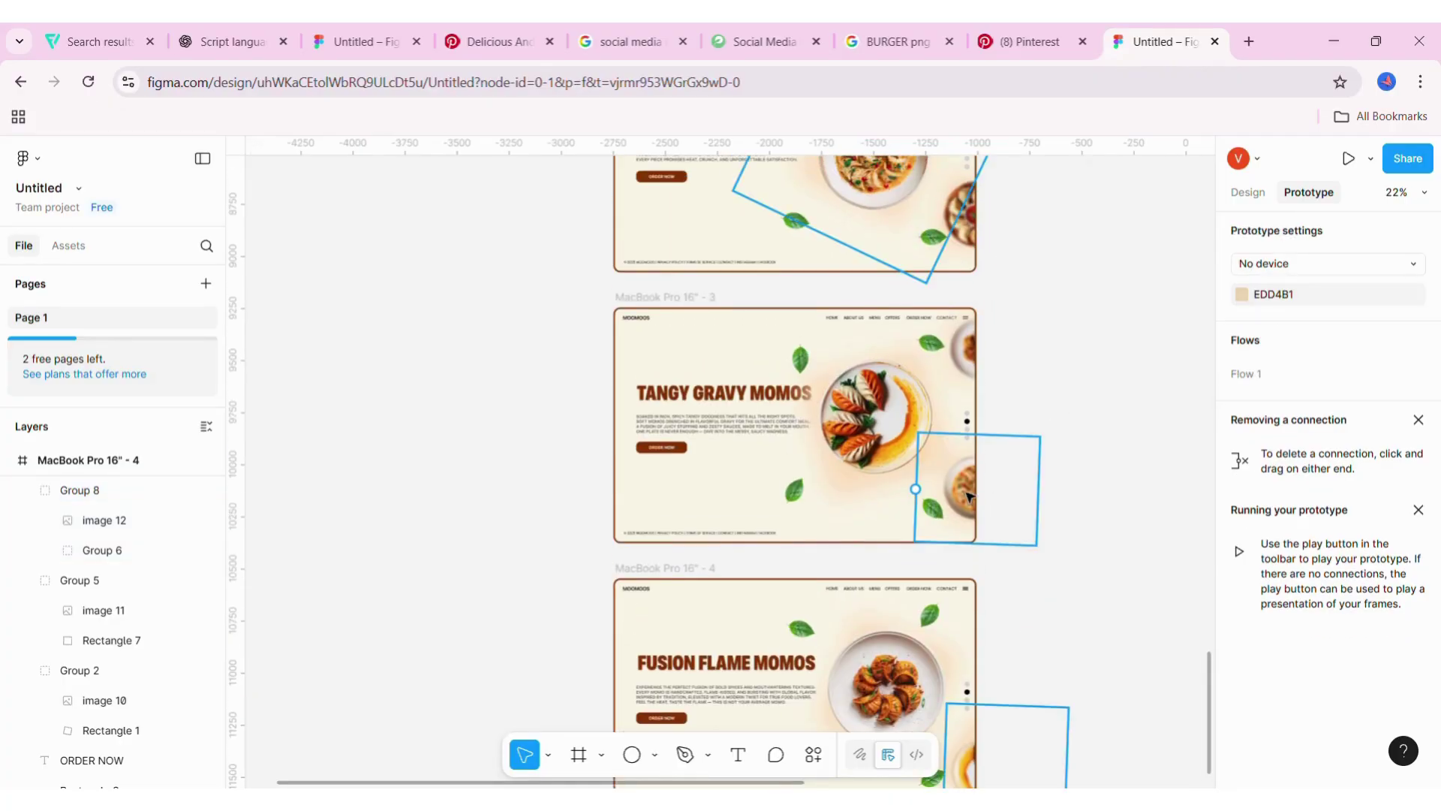
click(969, 481)
drag(1039, 488, 830, 278)
scroll(976, 421, up, 3)
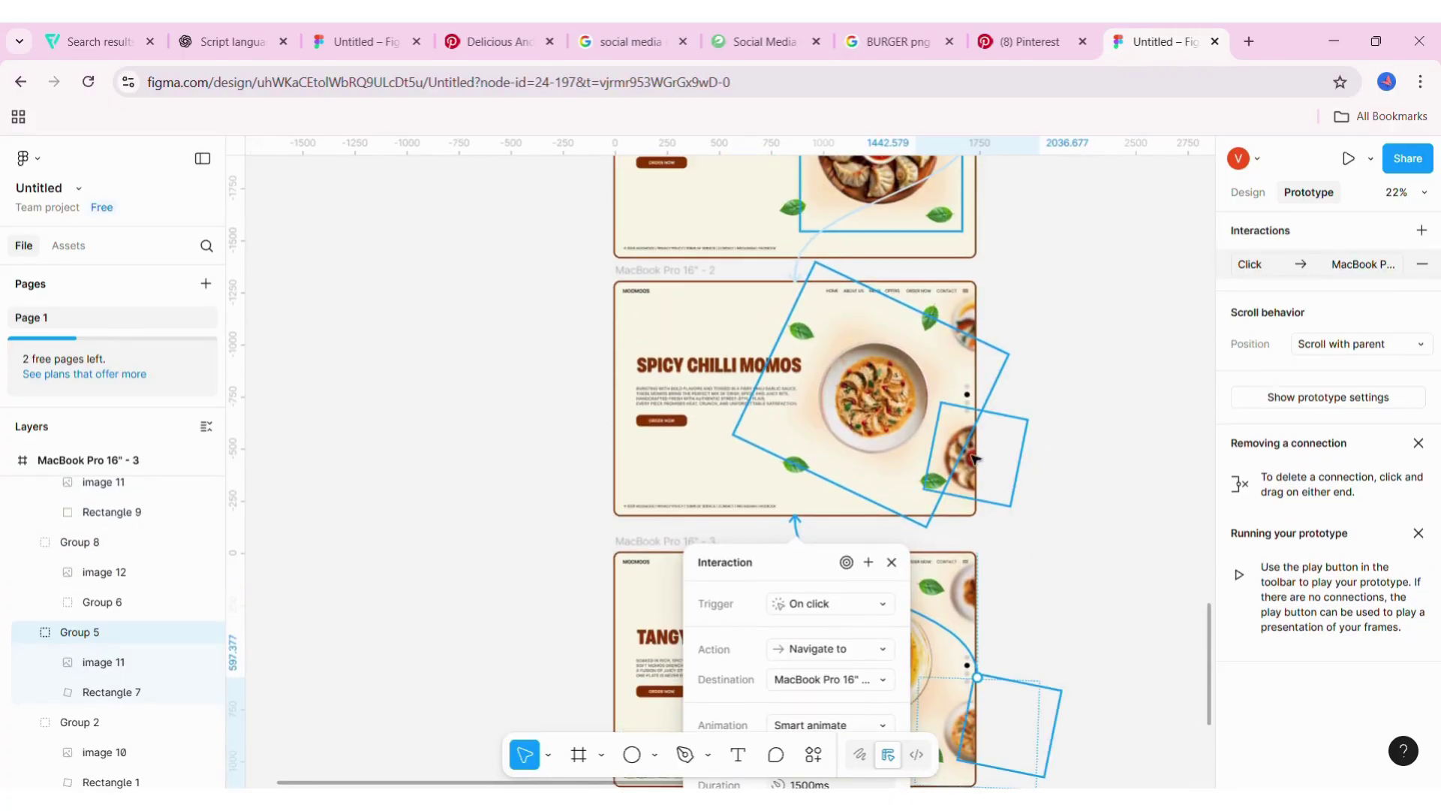
click(976, 451)
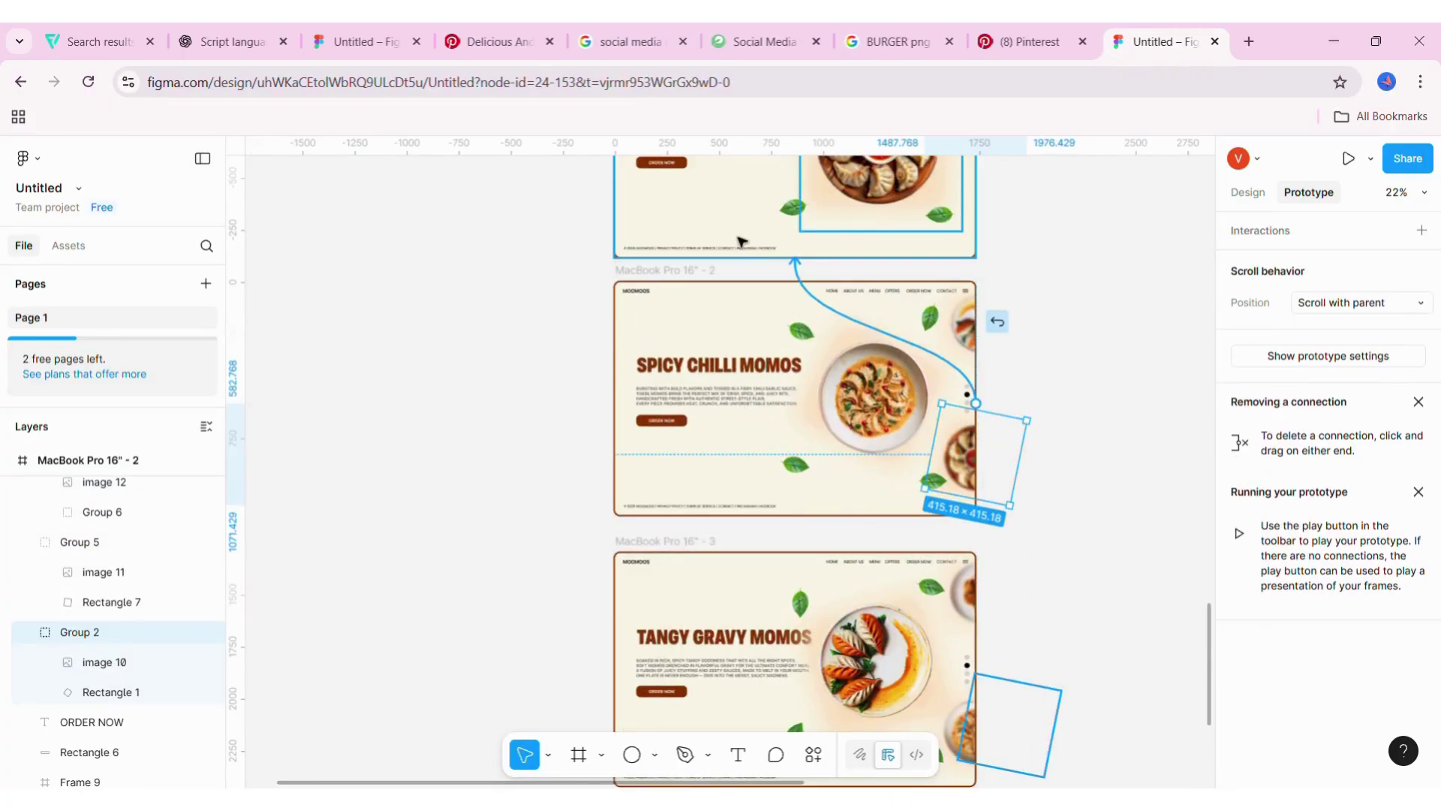